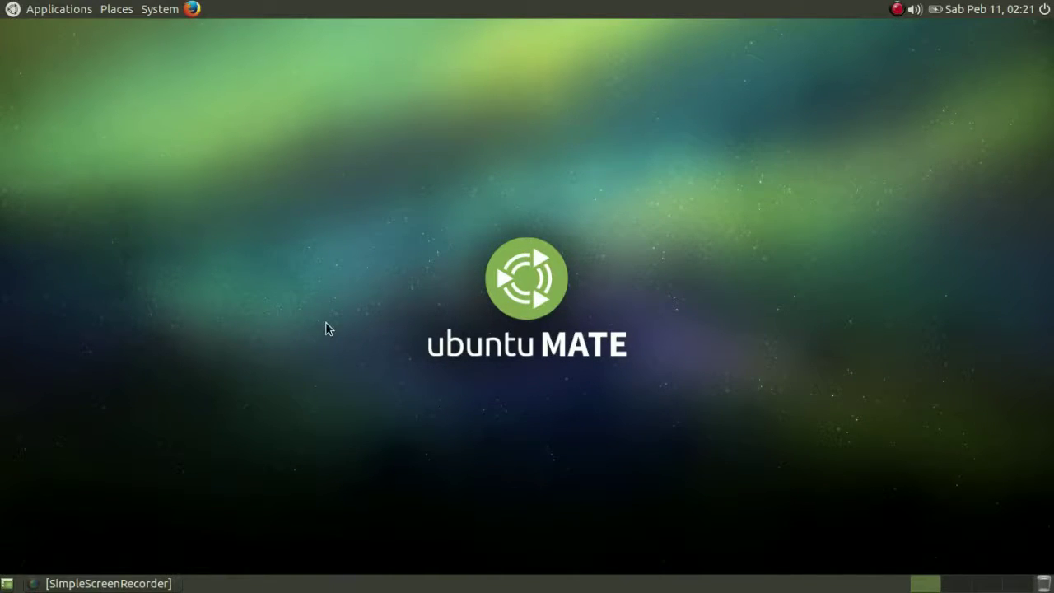
Step: Open the Pluma text editor and write "hai semua" in the blank document
{"action": "left_click", "coordinate": [11, 6]}
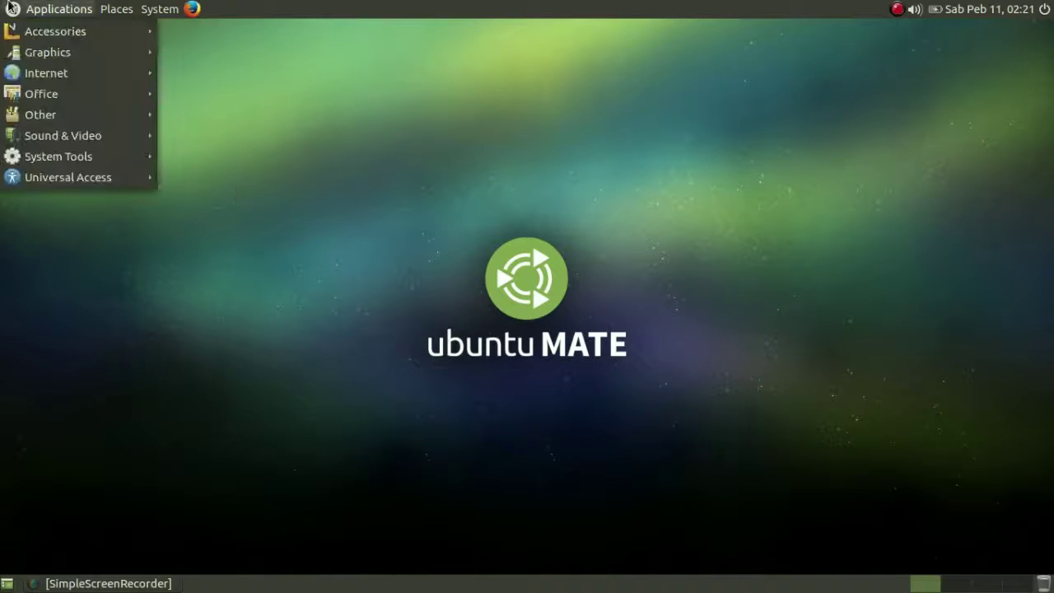
{"action": "mouse_move", "coordinate": [30, 30]}
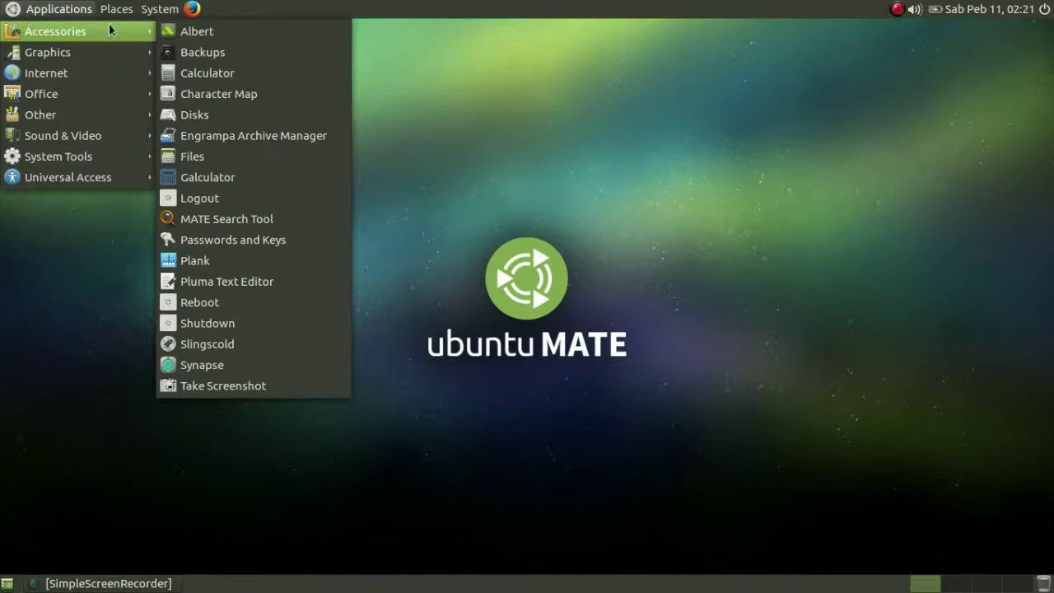
{"action": "left_click", "coordinate": [227, 281]}
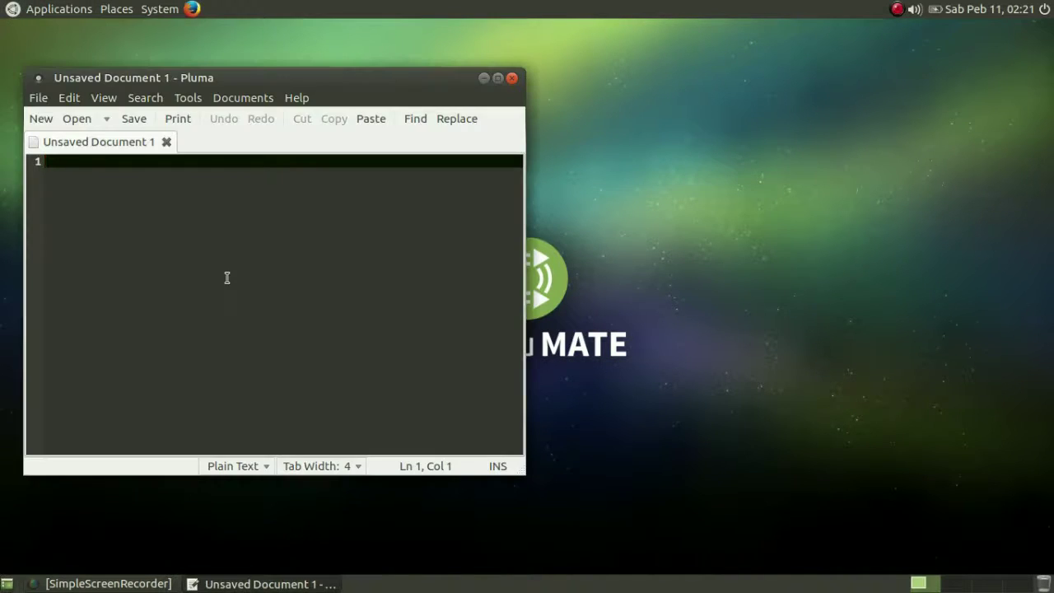
{"action": "type", "text": "ha"}
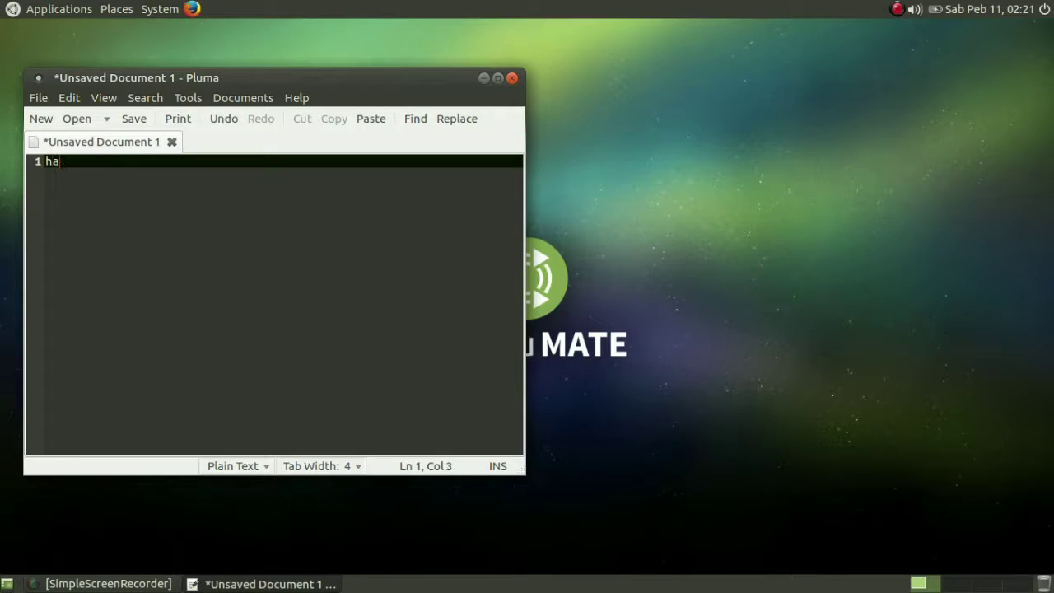
{"action": "type", "text": "i semua"}
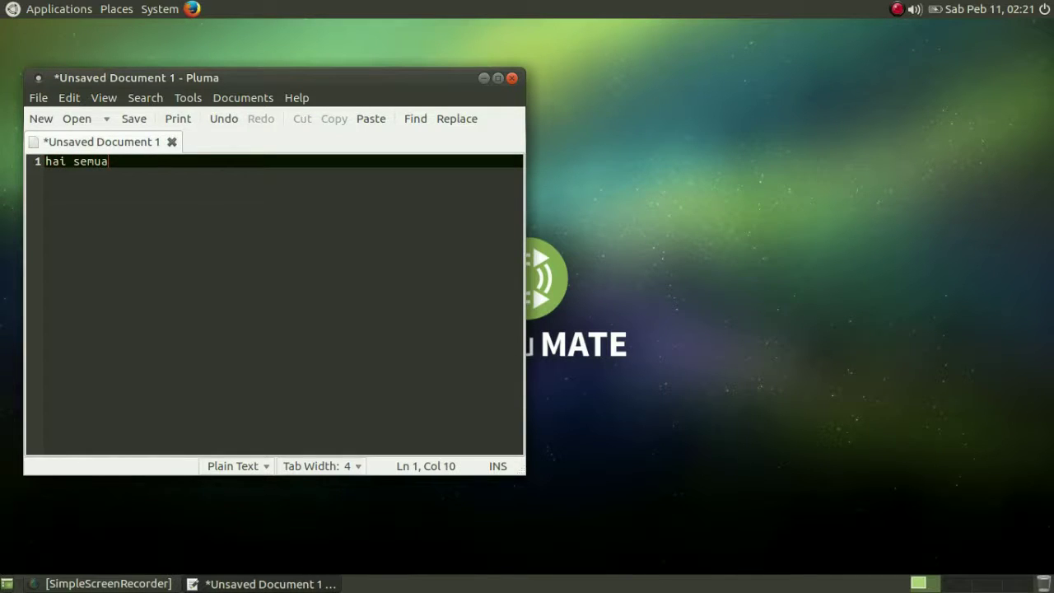
Step: Replace the greeting with "kali ini komputerisasi world akan memberikan sedikit review dari os ubuntu mate 16.04"
{"action": "key", "text": "ctrl+a"}
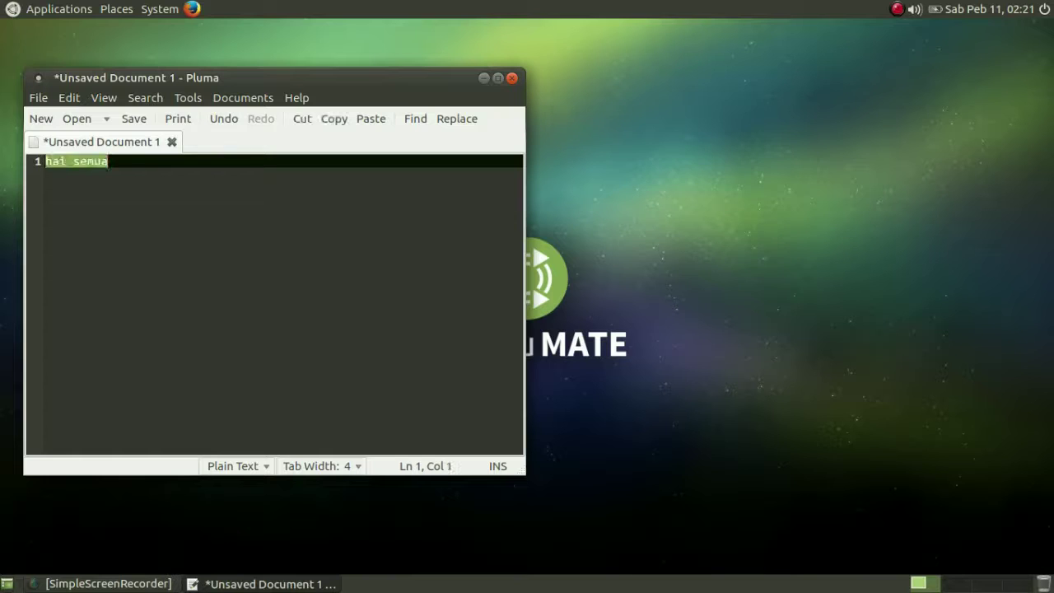
{"action": "key", "text": "Delete"}
{"action": "type", "text": "kali ini"}
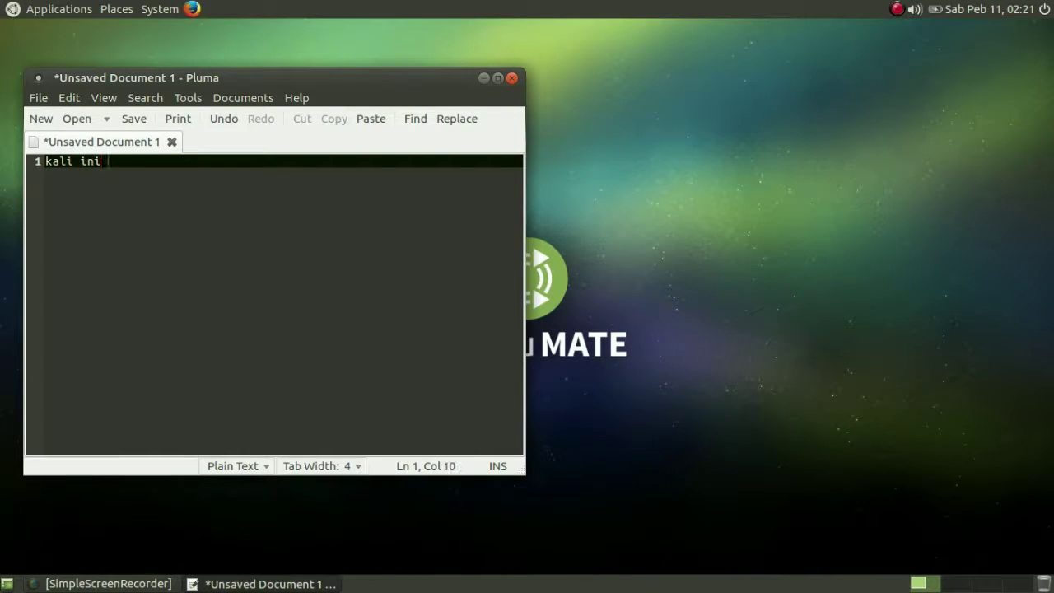
{"action": "type", "text": " komputerisasi"}
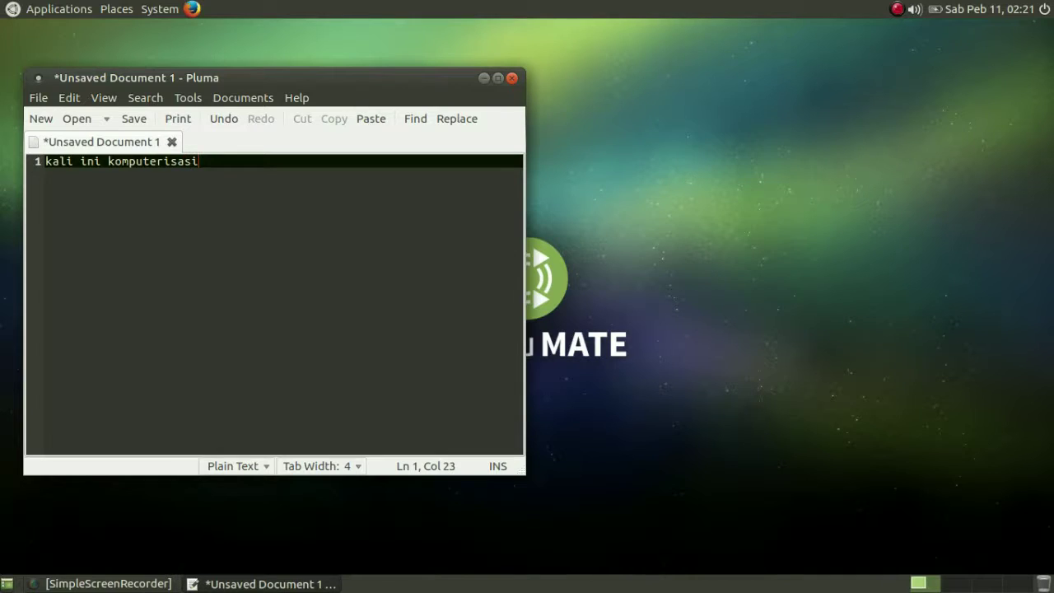
{"action": "type", "text": " world akan memberika"}
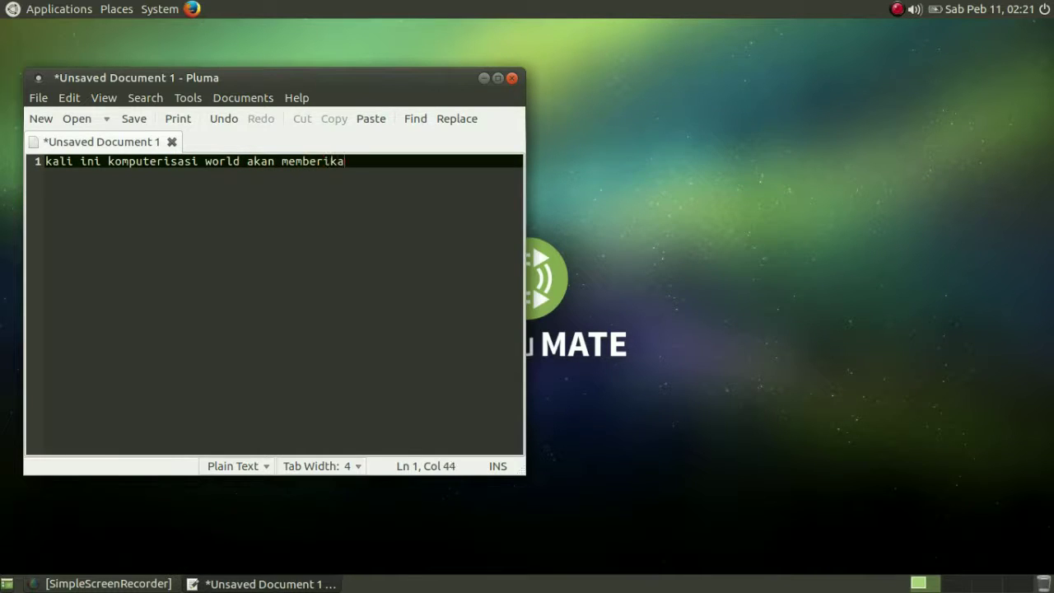
{"action": "type", "text": "n sedikit rev"}
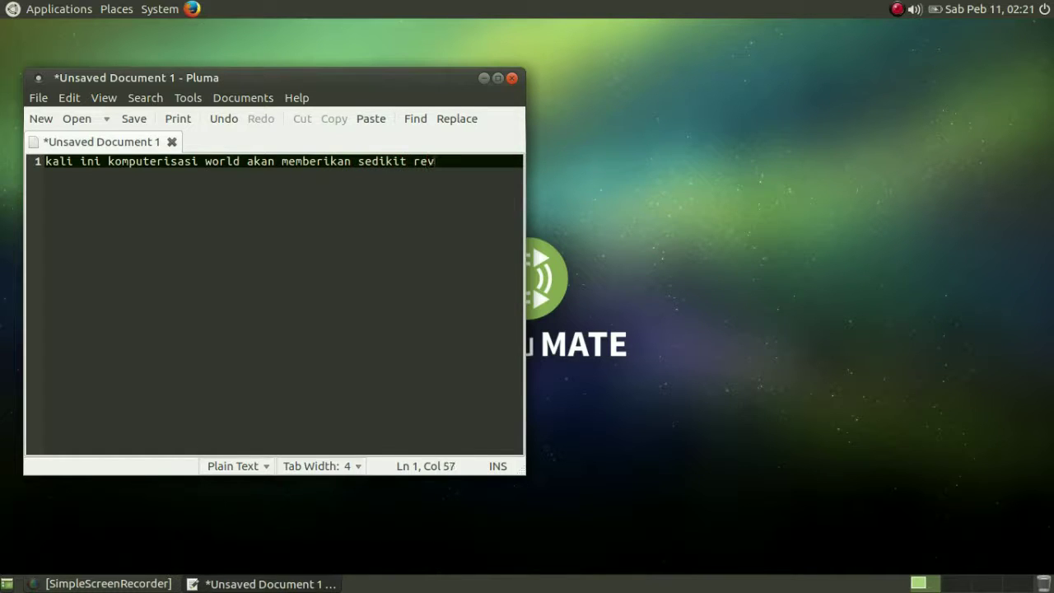
{"action": "type", "text": "iew dari os ubu"}
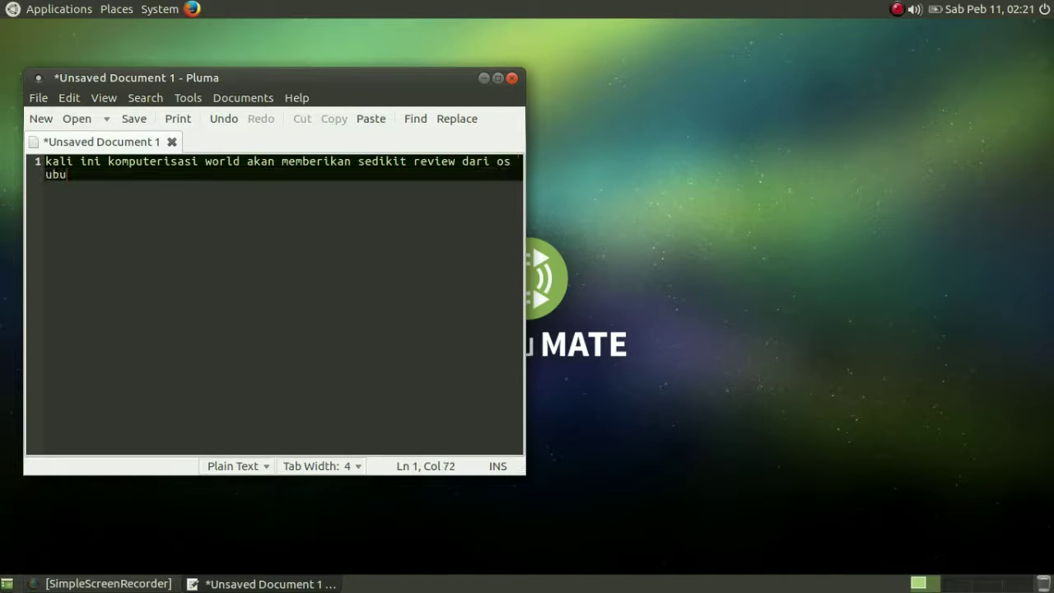
{"action": "type", "text": "ntu mate 16.0"}
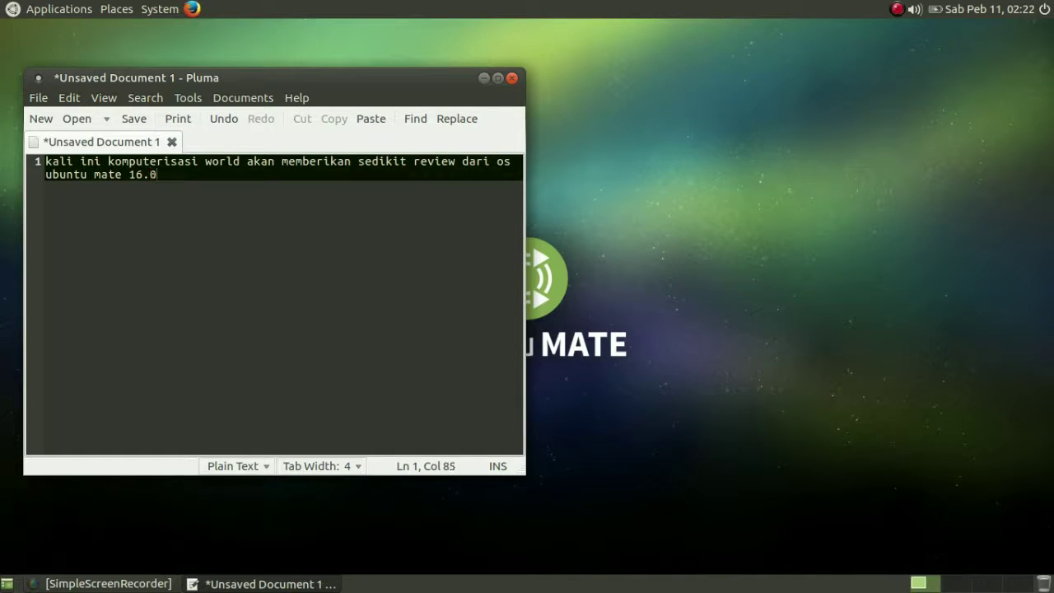
{"action": "type", "text": "4"}
Step: Clear all text from the document and minimize the text editor window
{"action": "key", "text": "ctrl+a"}
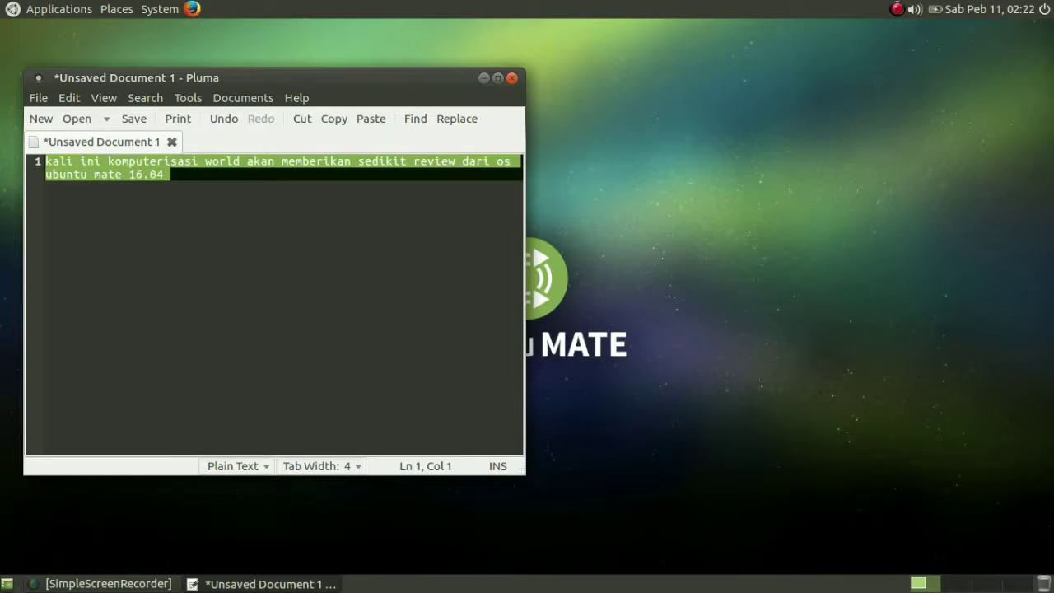
{"action": "key", "text": "BackSpace"}
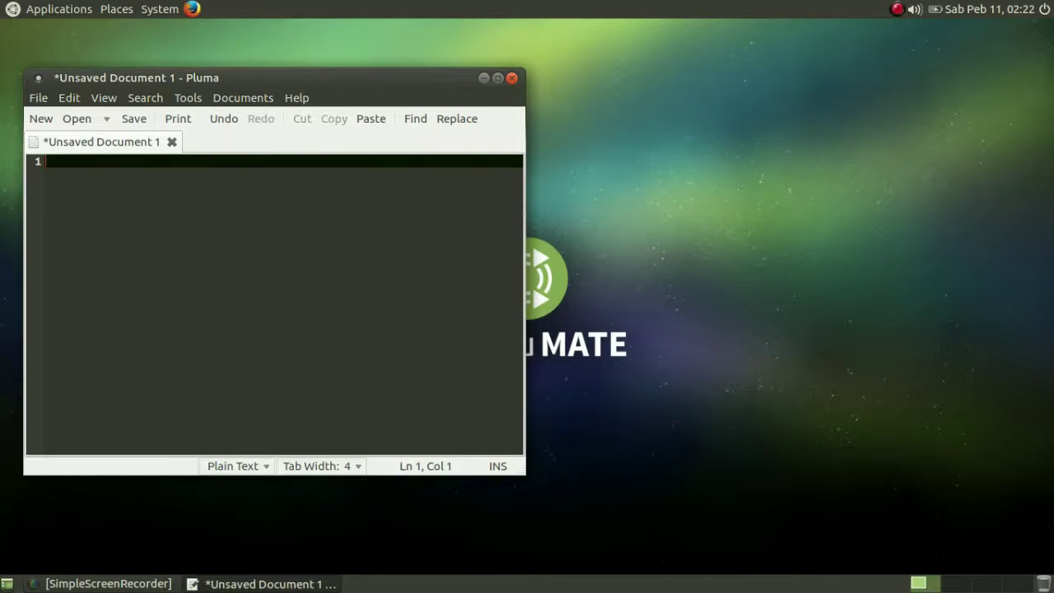
{"action": "left_click", "coordinate": [484, 78]}
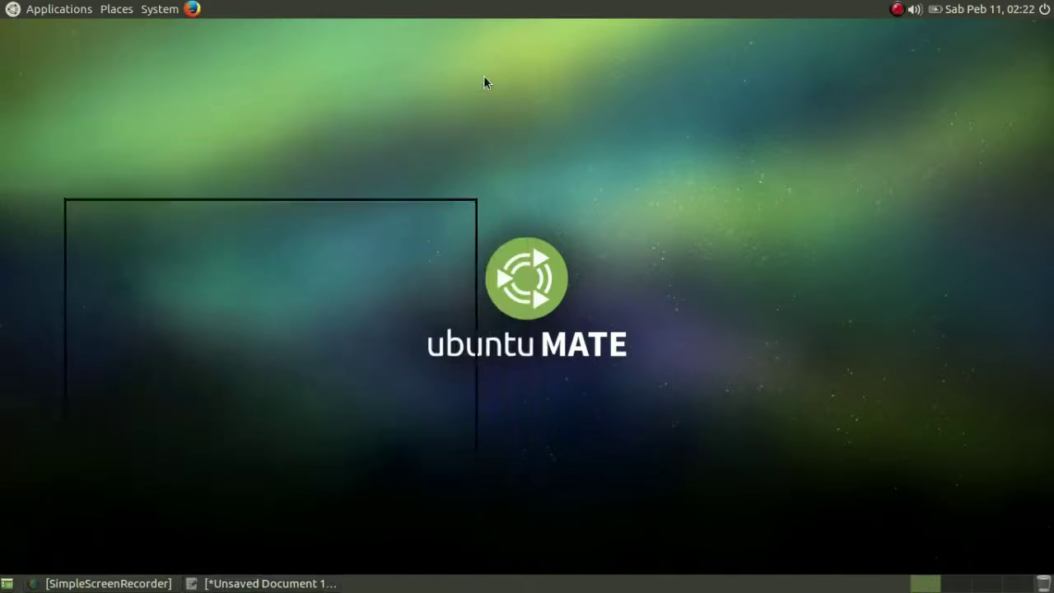
Step: Look through the programs installed in each application category, from Accessories to Universal Access
{"action": "left_click", "coordinate": [51, 7]}
{"action": "mouse_move", "coordinate": [58, 32]}
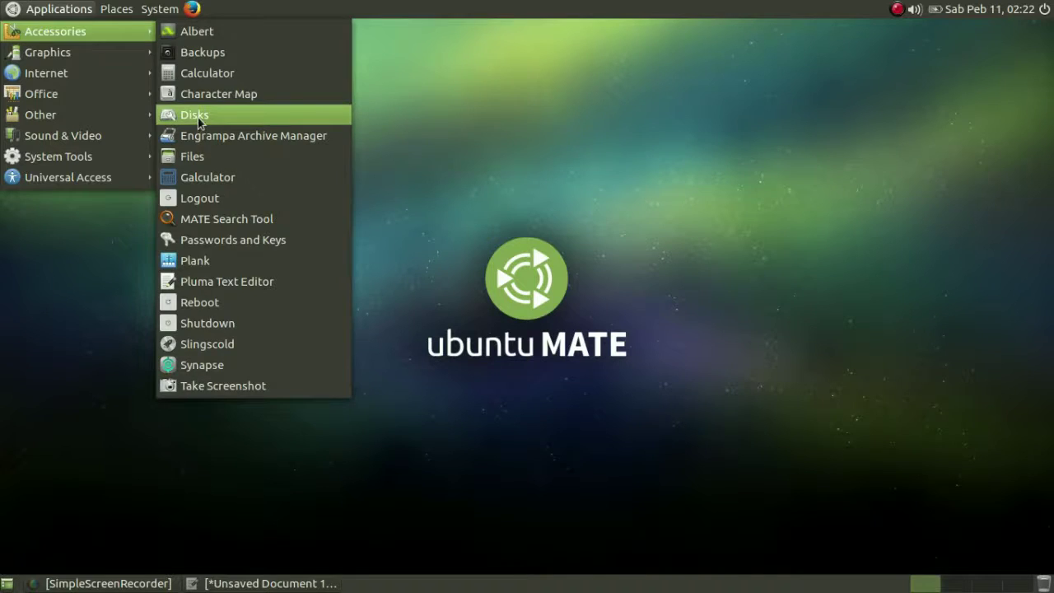
{"action": "mouse_move", "coordinate": [135, 56]}
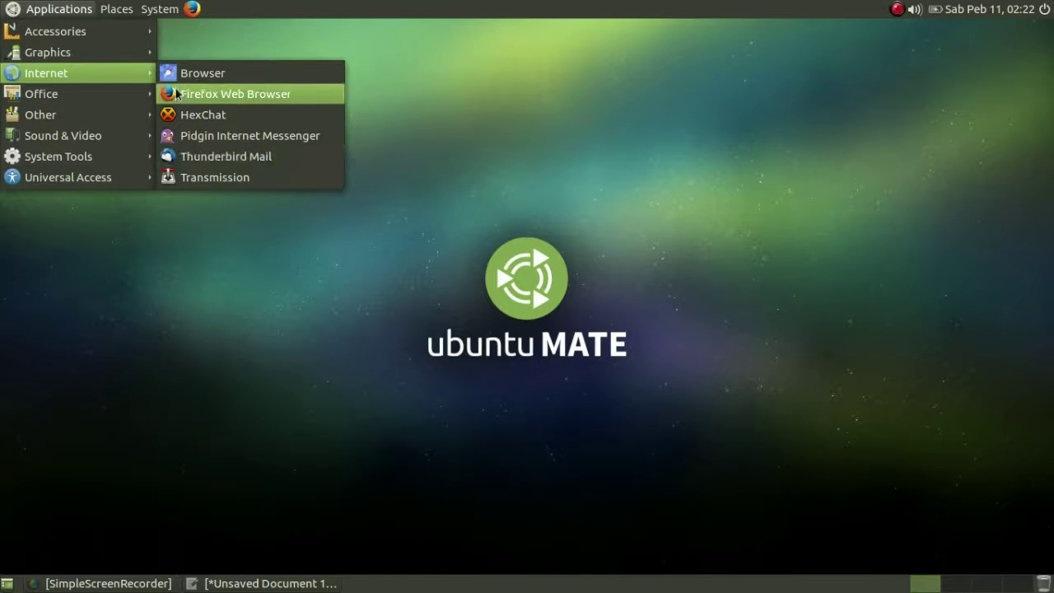
{"action": "mouse_move", "coordinate": [127, 90]}
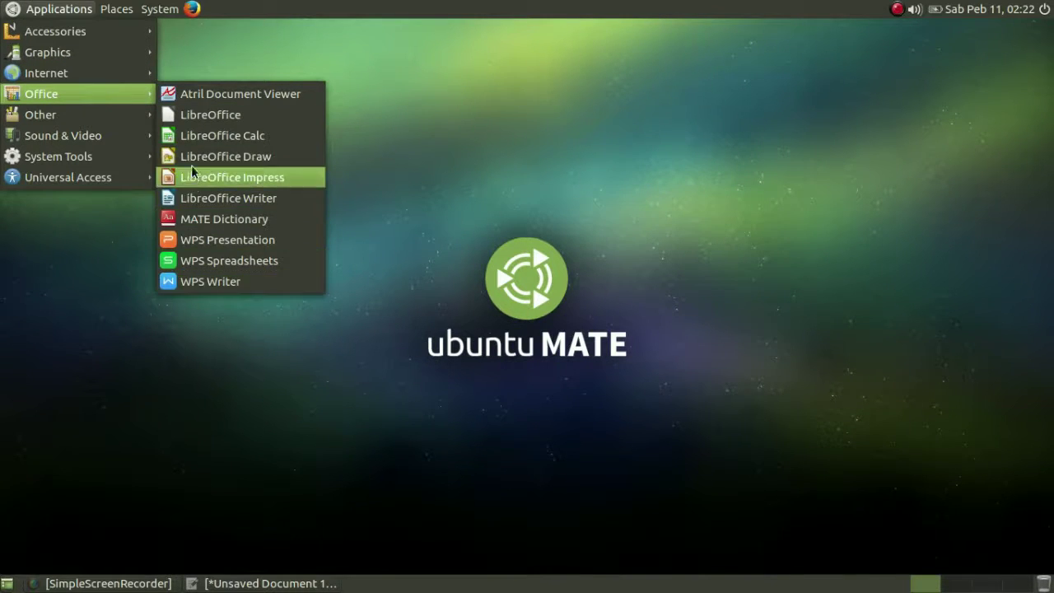
{"action": "mouse_move", "coordinate": [126, 114]}
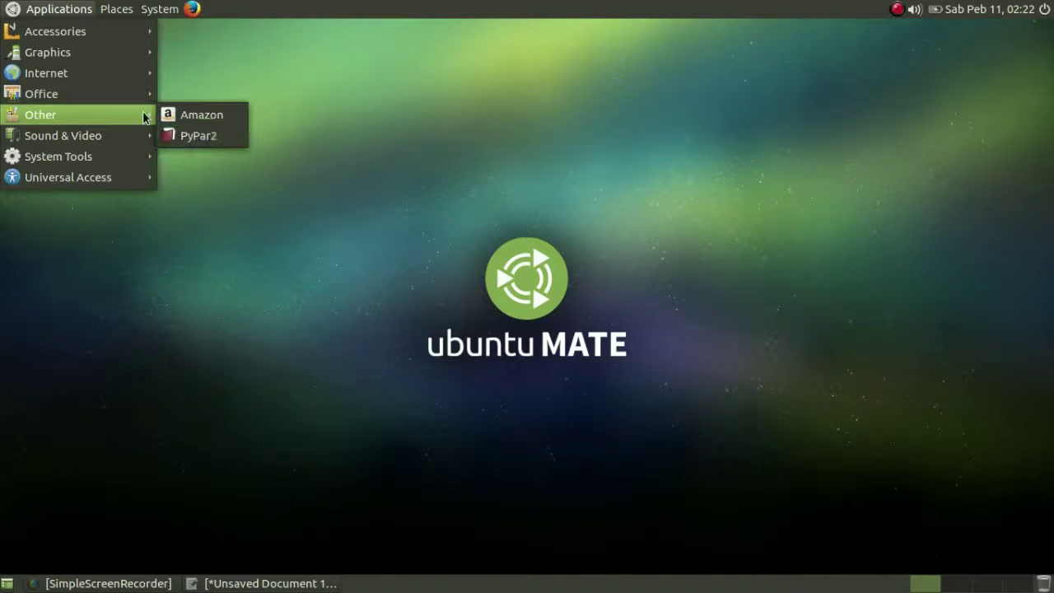
{"action": "mouse_move", "coordinate": [144, 134]}
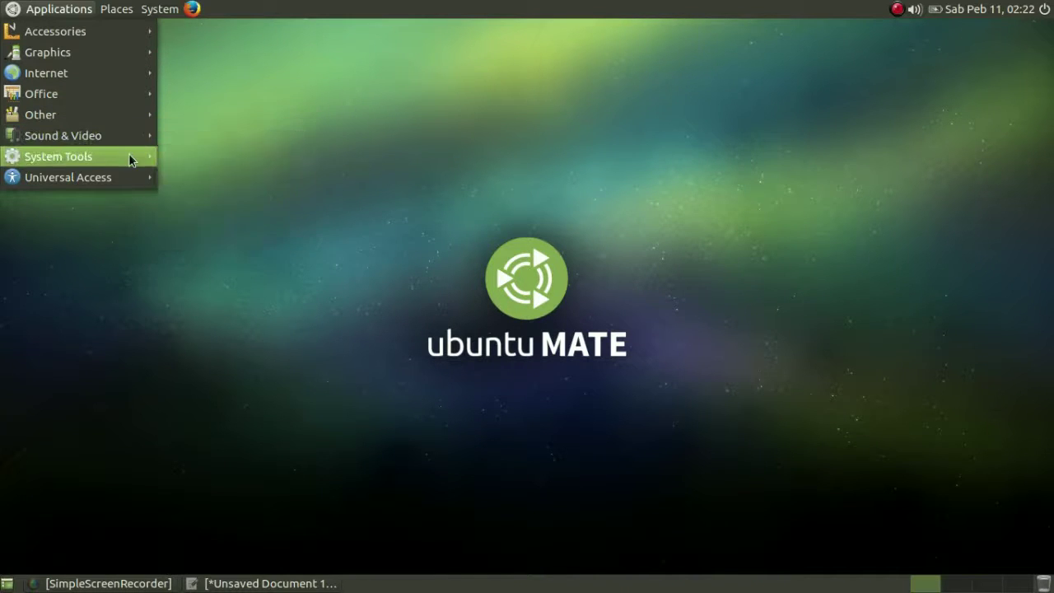
{"action": "mouse_move", "coordinate": [129, 158]}
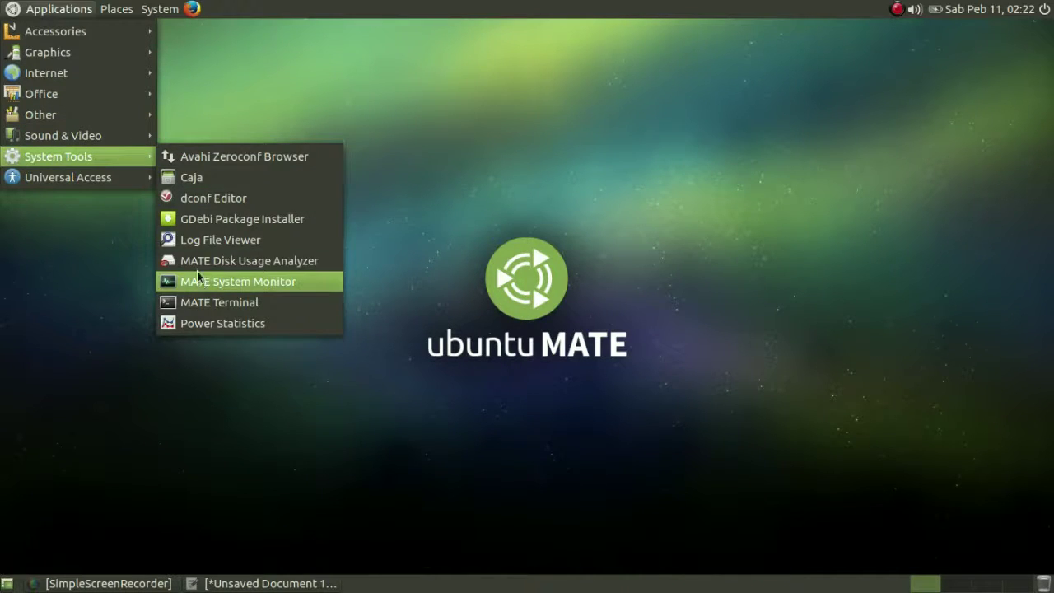
{"action": "mouse_move", "coordinate": [141, 177]}
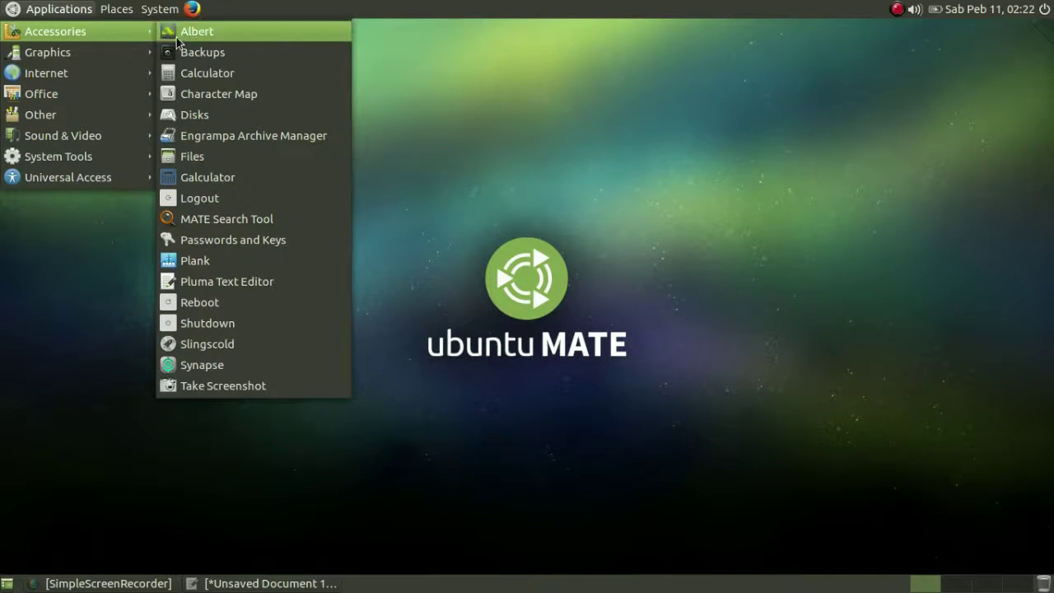
Step: Launch Albert from the accessories and quit it without opening its settings
{"action": "left_click", "coordinate": [176, 37]}
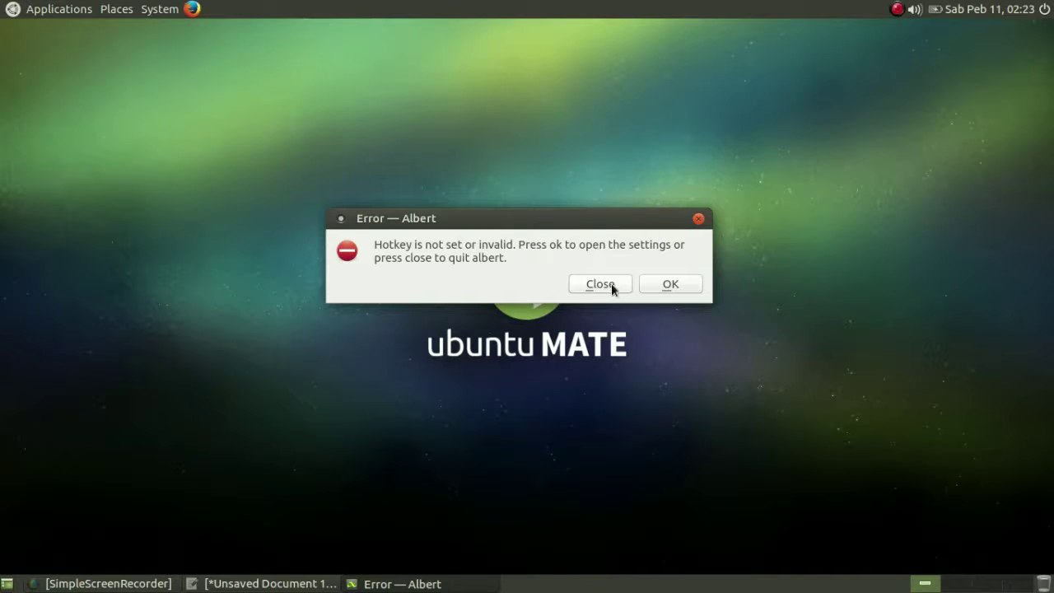
{"action": "left_click", "coordinate": [611, 283]}
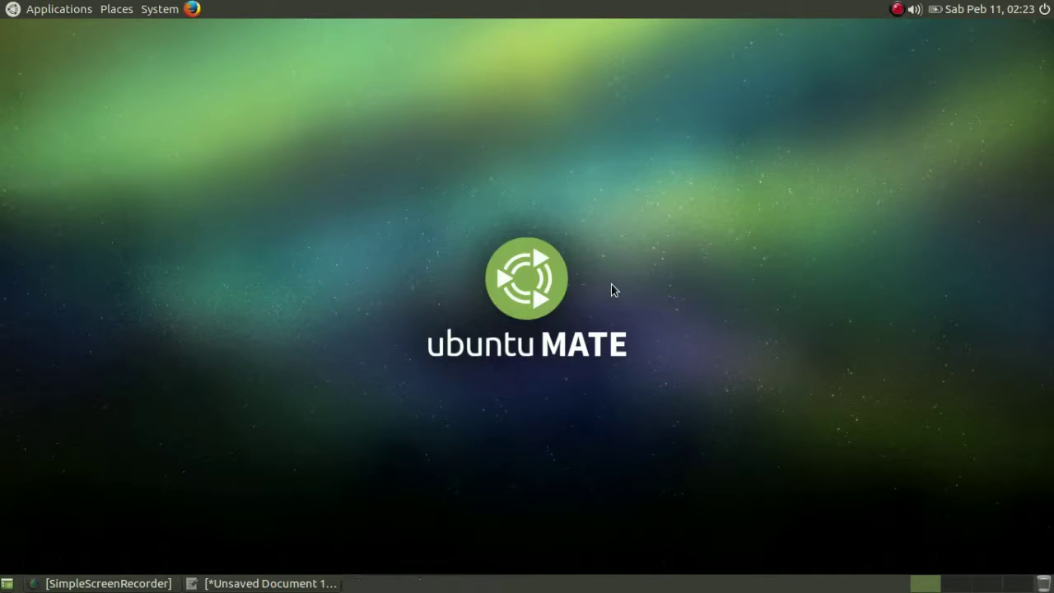
Step: Open Backups, review its saved folders, ignored folders, storage location and scheduling settings, and close it
{"action": "left_click", "coordinate": [4, 7]}
{"action": "mouse_move", "coordinate": [112, 31]}
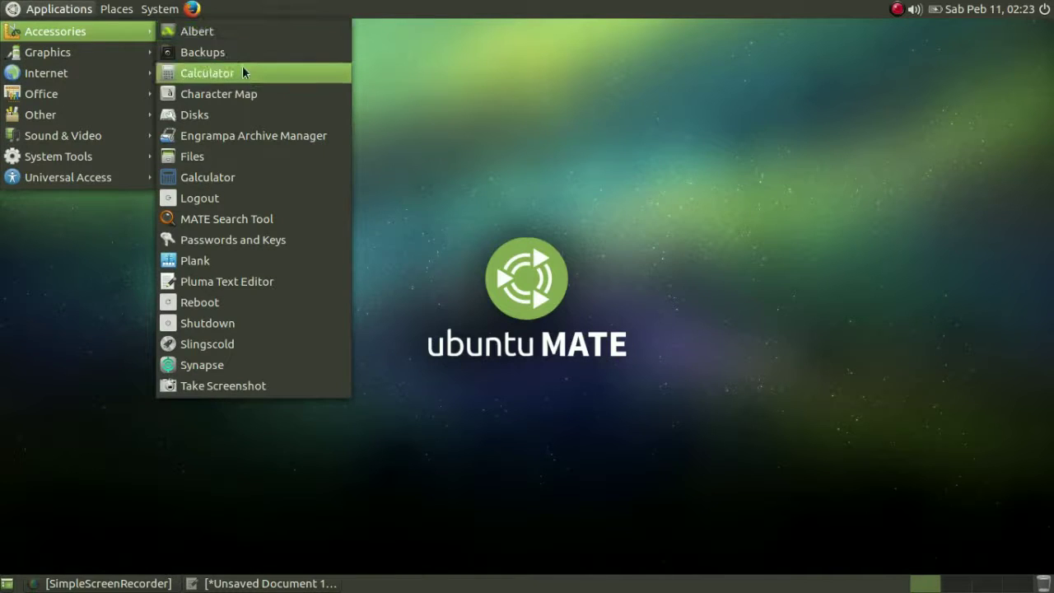
{"action": "left_click", "coordinate": [214, 52]}
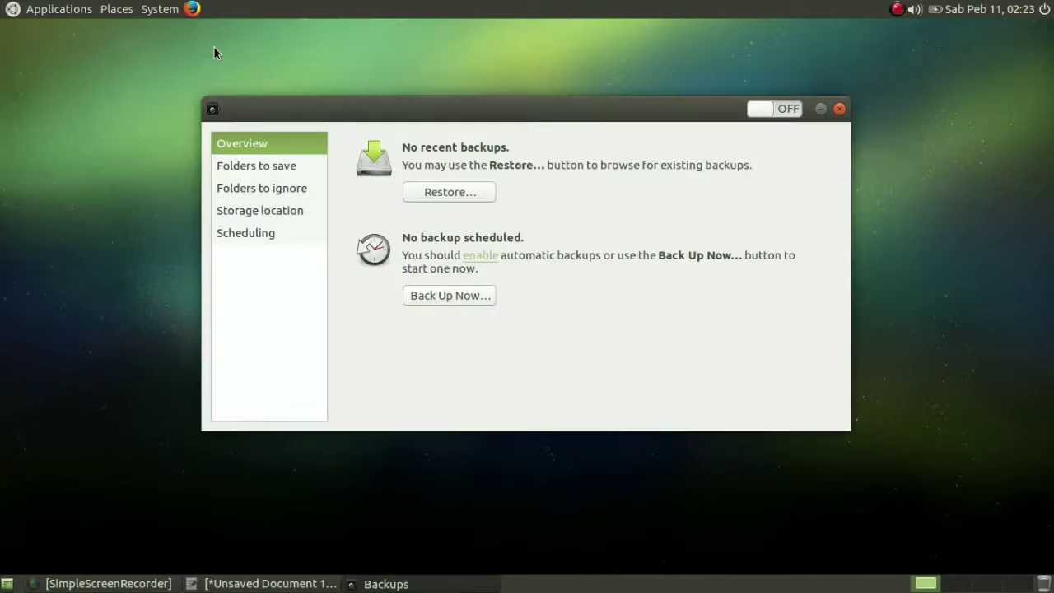
{"action": "left_click", "coordinate": [277, 173]}
{"action": "left_click", "coordinate": [278, 189]}
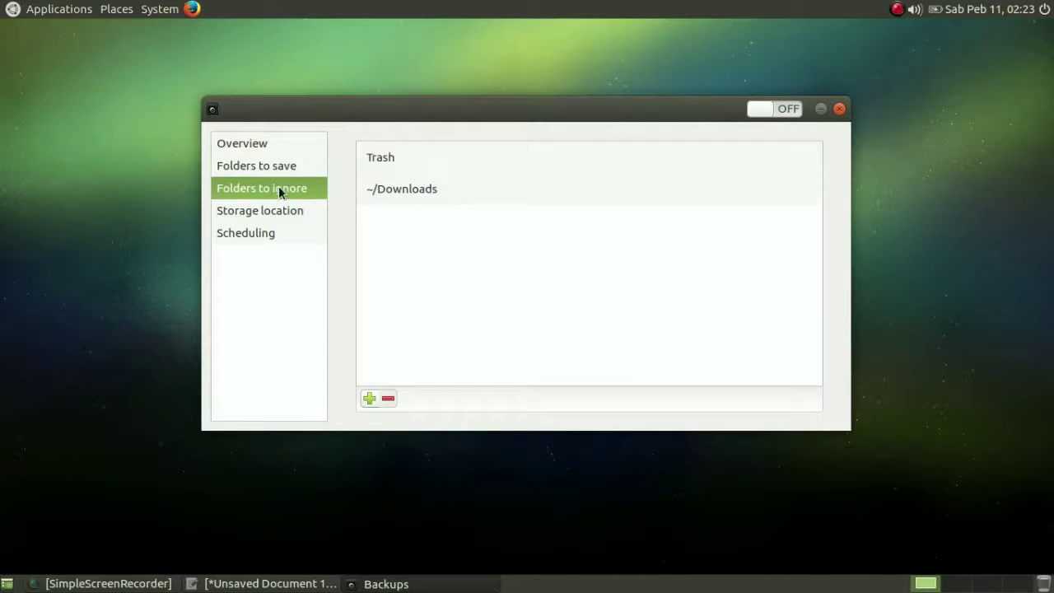
{"action": "left_click", "coordinate": [273, 206]}
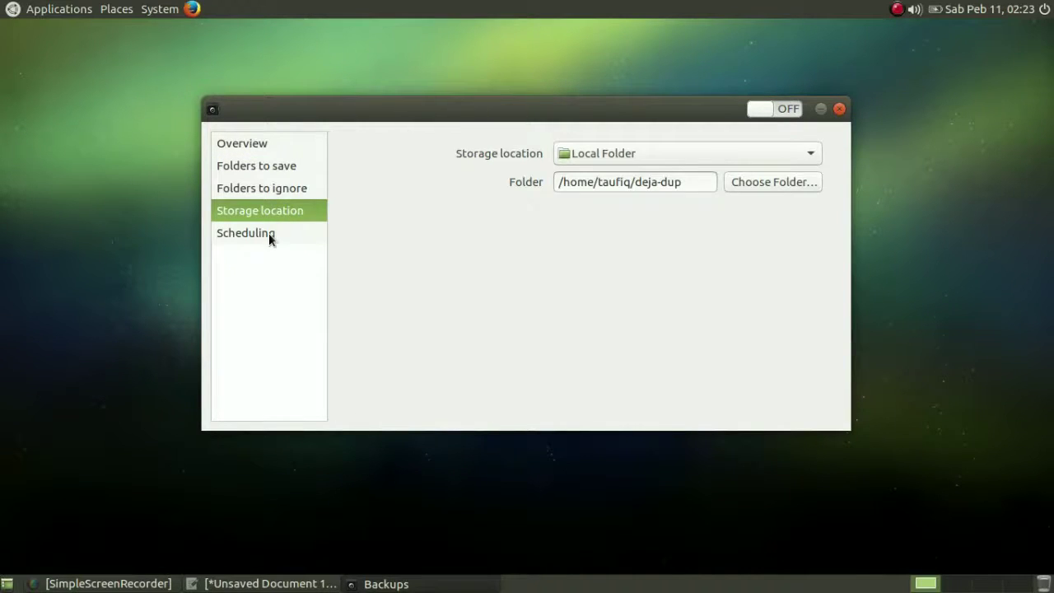
{"action": "left_click", "coordinate": [269, 233]}
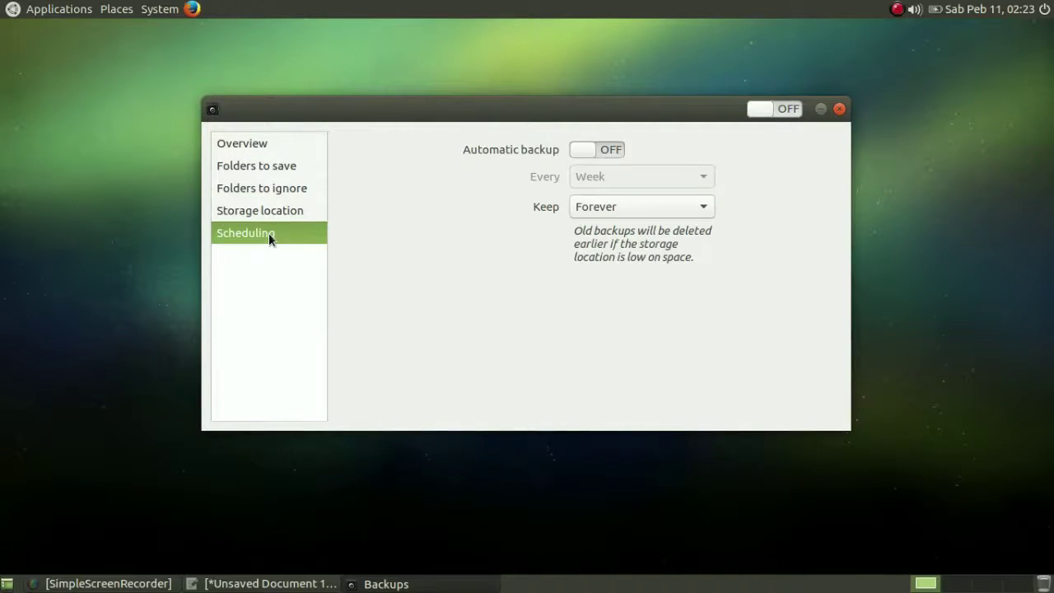
{"action": "left_click", "coordinate": [839, 108]}
Step: Open the Calculator accessory, try a few of its digits in Basic Mode, and close it
{"action": "left_click", "coordinate": [27, 6]}
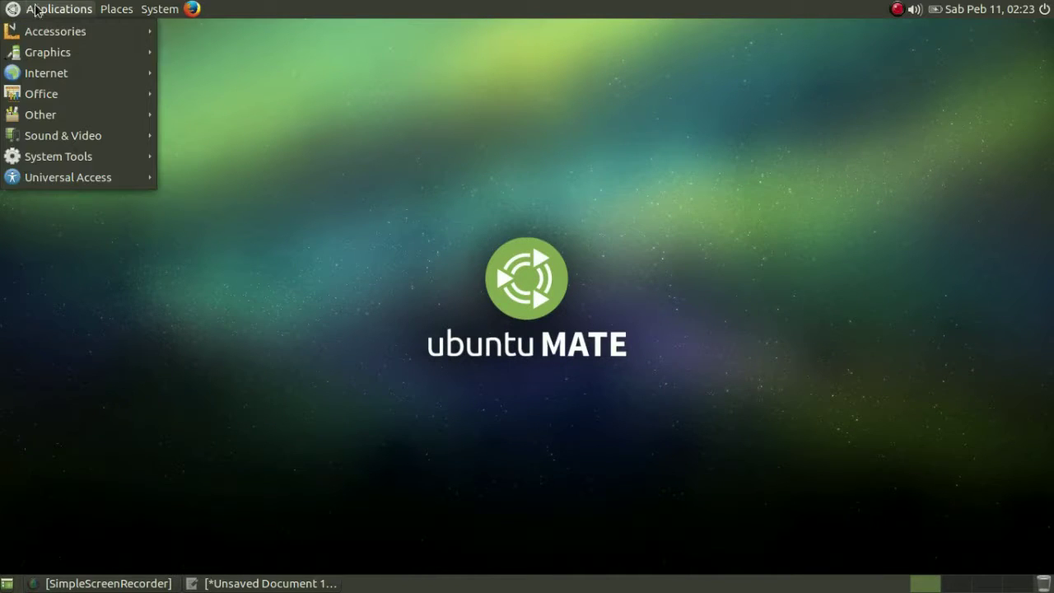
{"action": "mouse_move", "coordinate": [160, 9]}
{"action": "mouse_move", "coordinate": [52, 8]}
{"action": "mouse_move", "coordinate": [70, 32]}
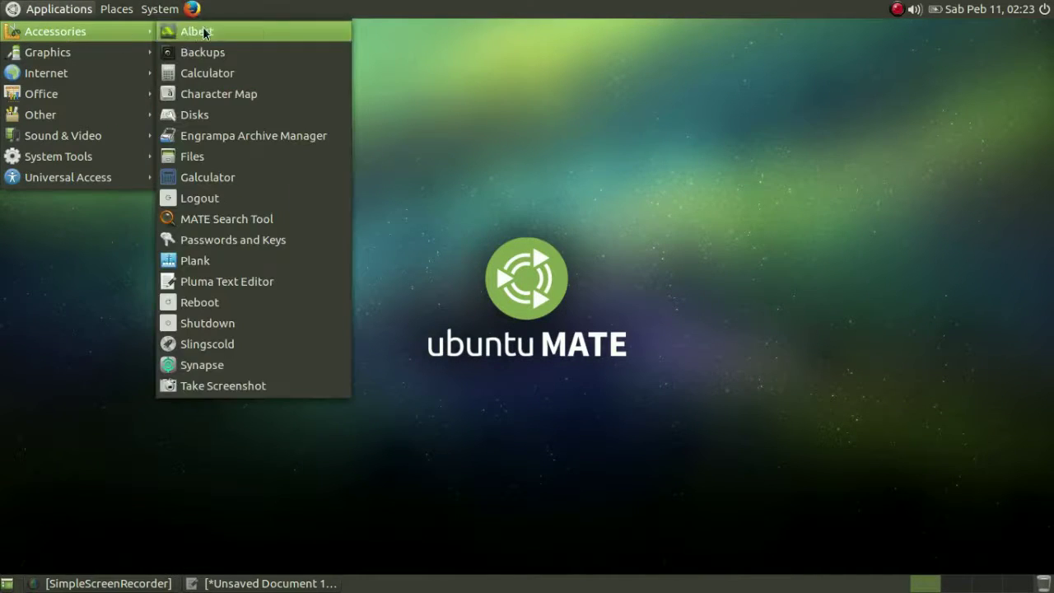
{"action": "left_click", "coordinate": [205, 73]}
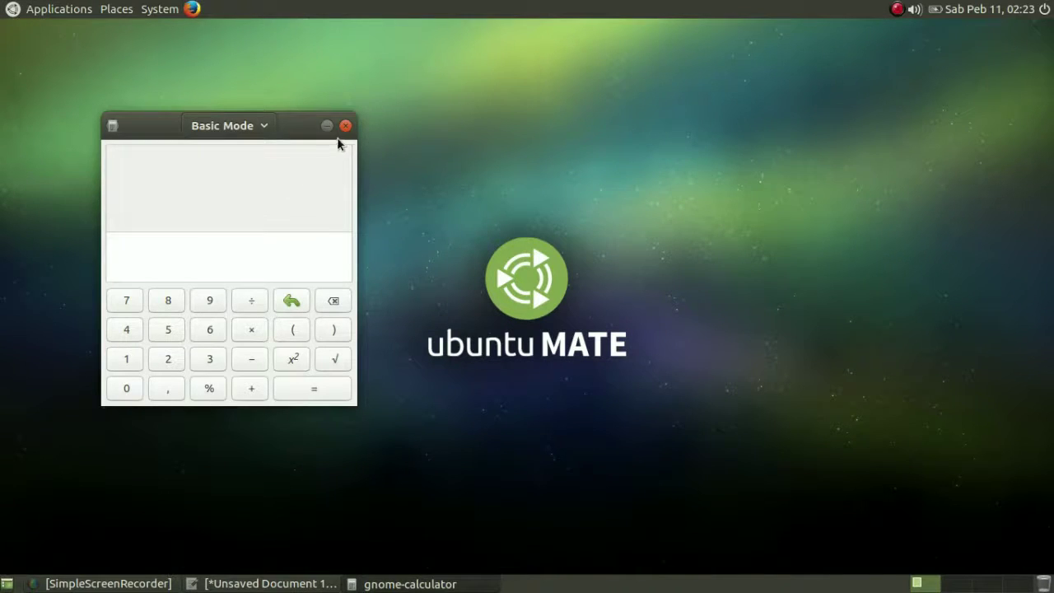
{"action": "left_click", "coordinate": [125, 362]}
{"action": "left_click", "coordinate": [165, 361]}
{"action": "left_click", "coordinate": [190, 361]}
{"action": "left_click", "coordinate": [345, 126]}
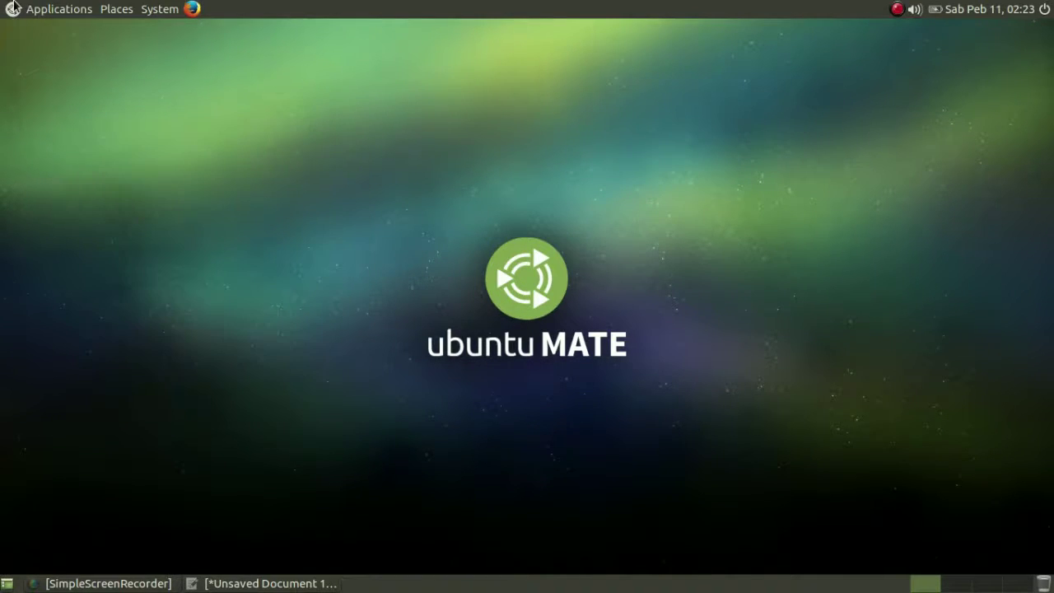
Step: Open the Character Map accessory
{"action": "left_click", "coordinate": [37, 9]}
{"action": "mouse_move", "coordinate": [46, 29]}
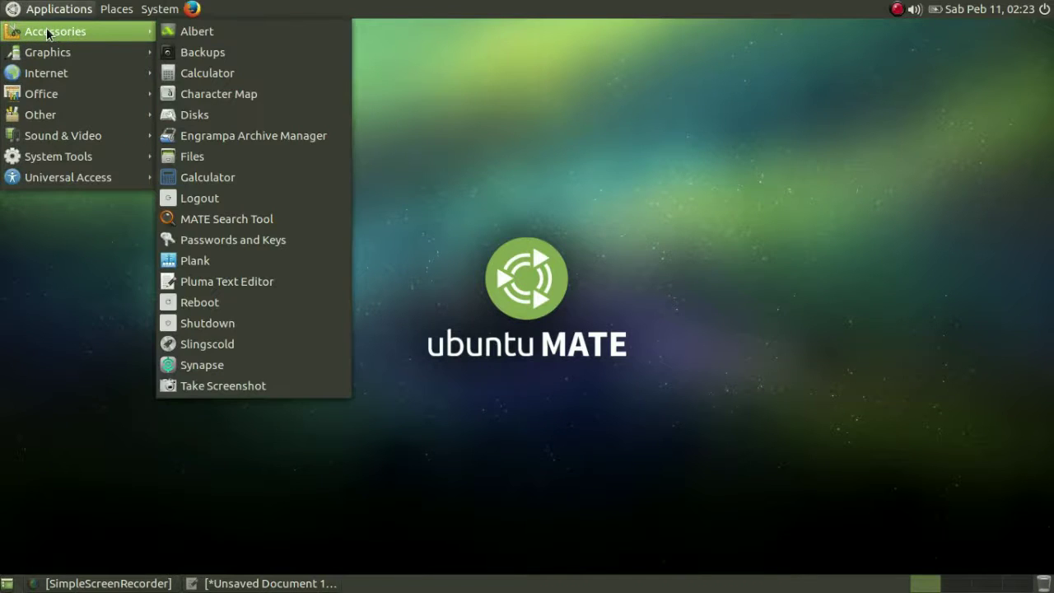
{"action": "left_click", "coordinate": [203, 100]}
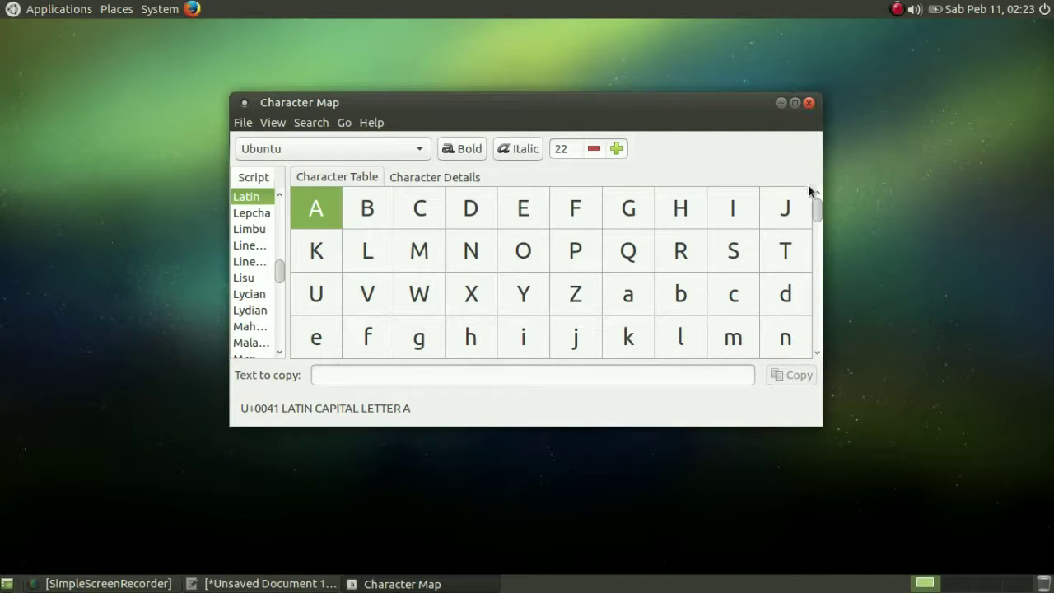
Step: Look over the Latin script characters in the Character Map table and close the Character Map
{"action": "left_click_drag", "start_coordinate": [816, 208], "coordinate": [805, 188]}
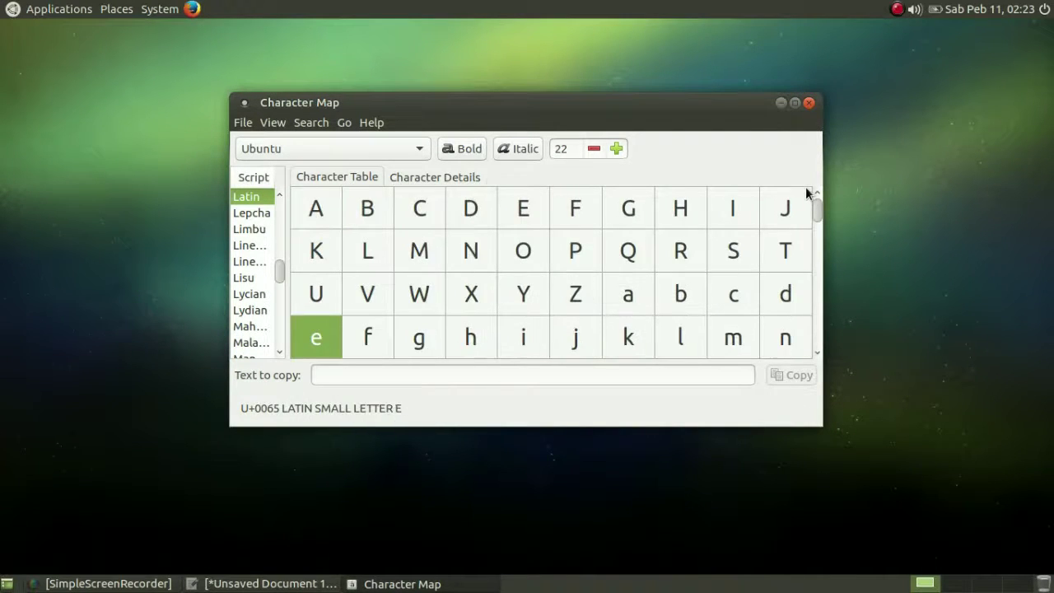
{"action": "left_click", "coordinate": [809, 105]}
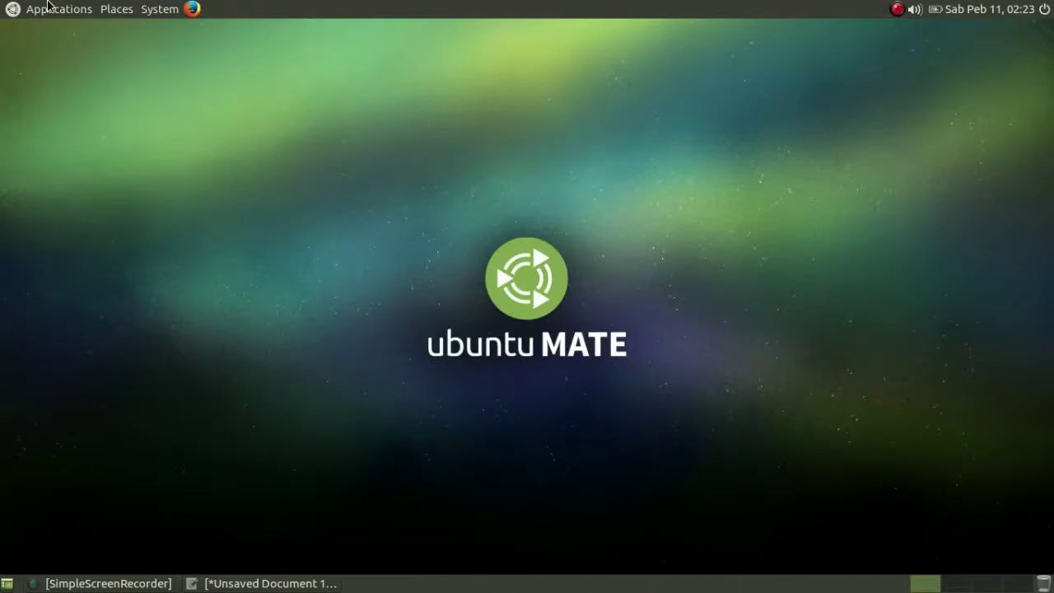
Step: Open the Disks accessory, view the details and volumes of the 500 GB hard disk, and close it
{"action": "left_click", "coordinate": [48, 7]}
{"action": "mouse_move", "coordinate": [66, 31]}
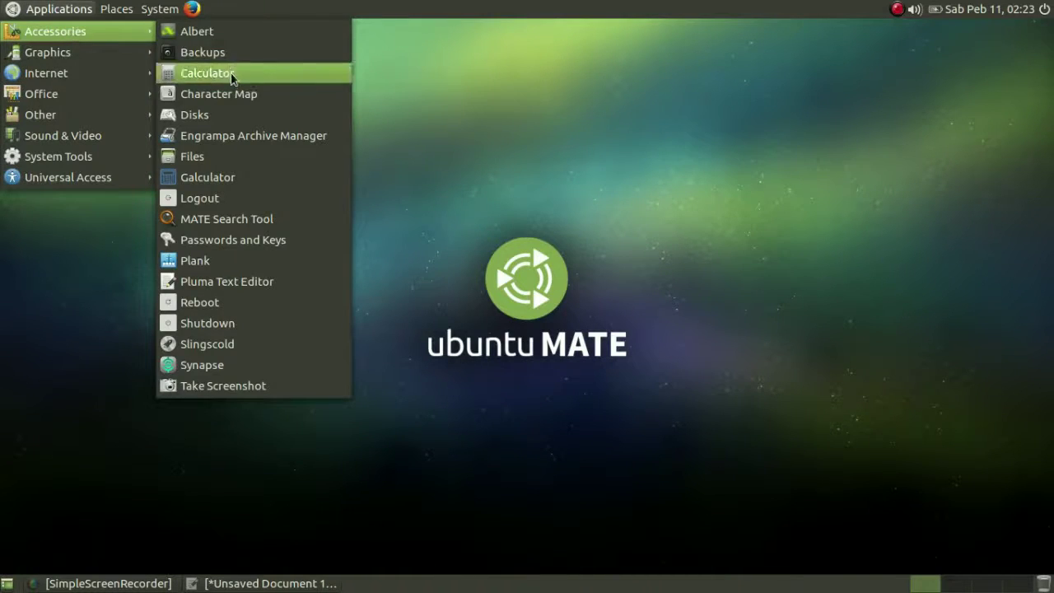
{"action": "left_click", "coordinate": [232, 113]}
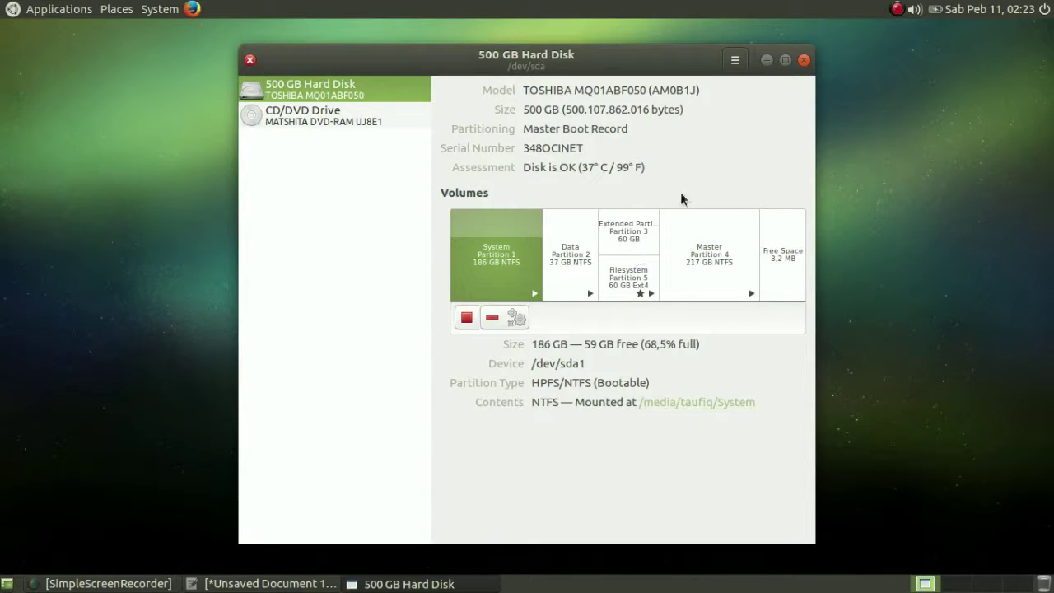
{"action": "left_click", "coordinate": [803, 59]}
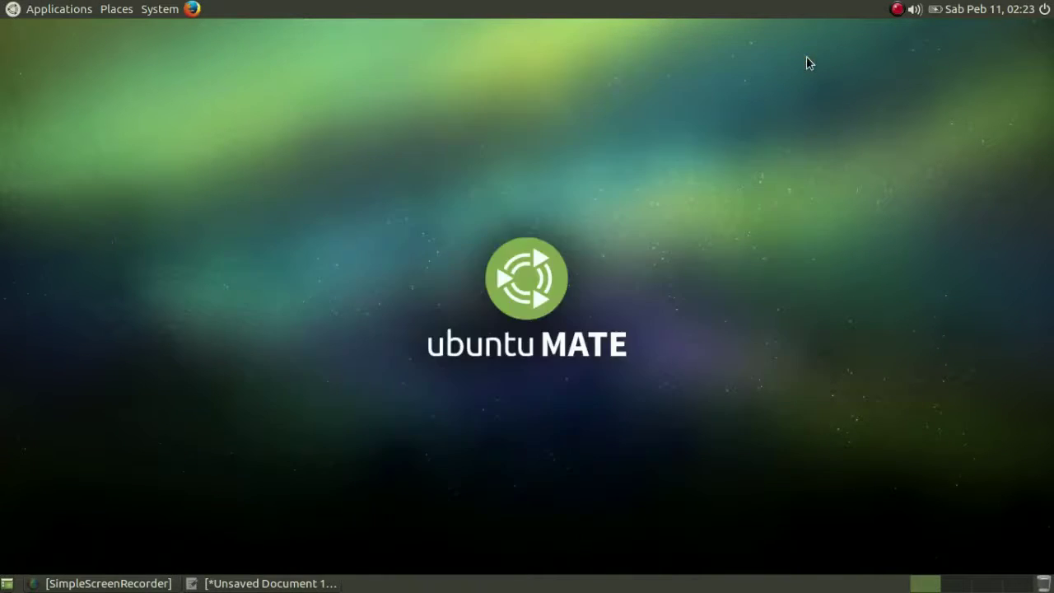
Step: Open Engrampa Archive Manager from the accessories, look through its Archive and Edit commands, and close it
{"action": "left_click", "coordinate": [12, 8]}
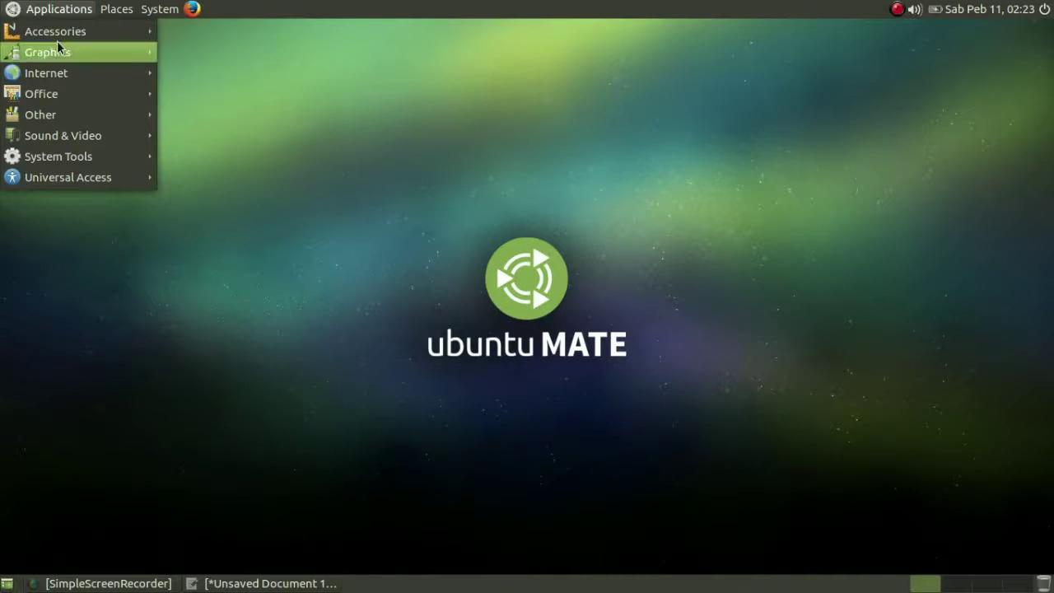
{"action": "mouse_move", "coordinate": [94, 33]}
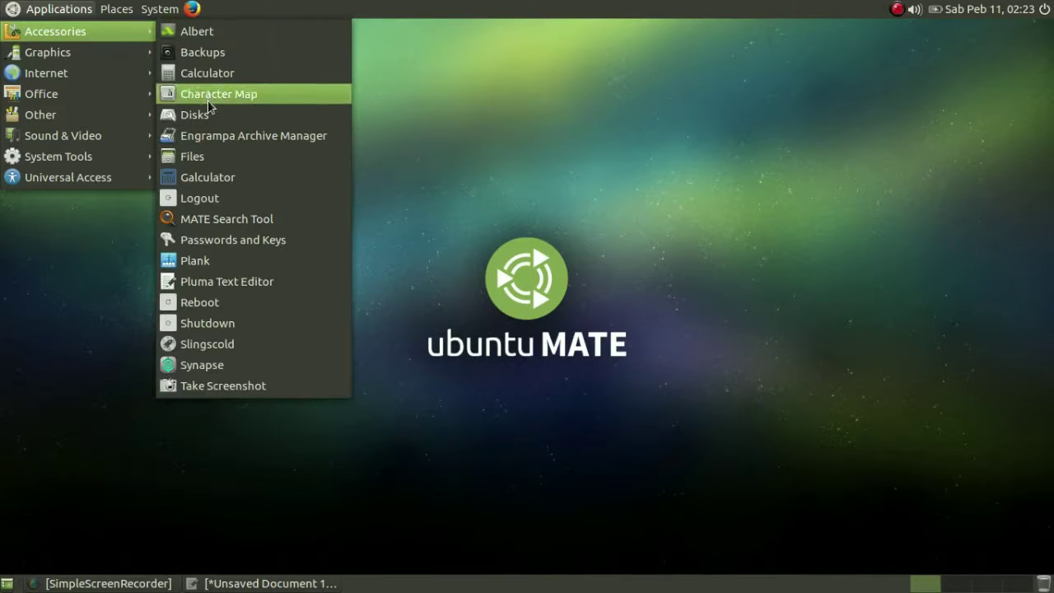
{"action": "left_click", "coordinate": [219, 131]}
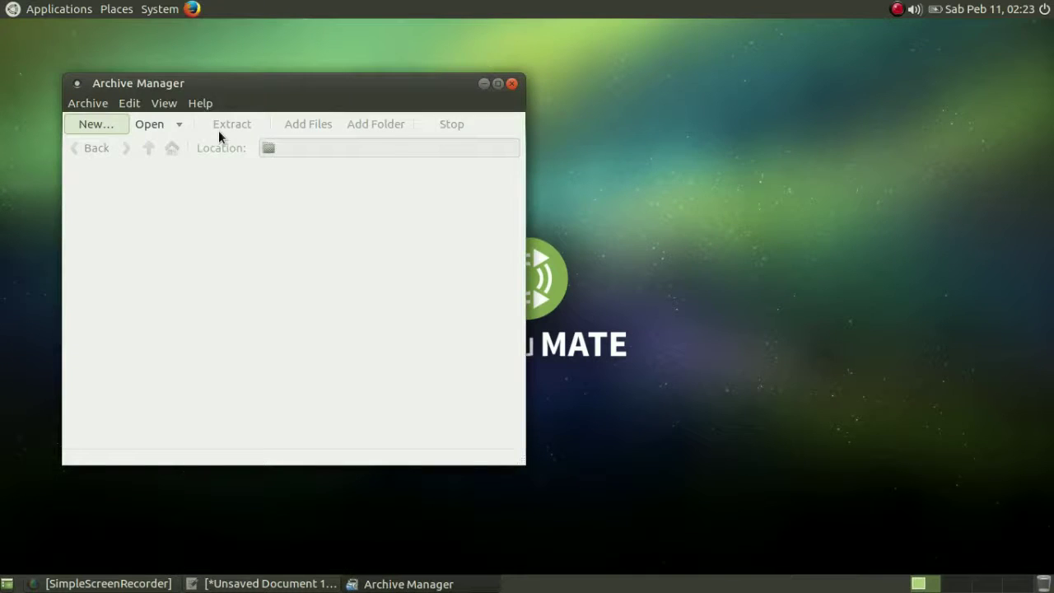
{"action": "left_click", "coordinate": [87, 103]}
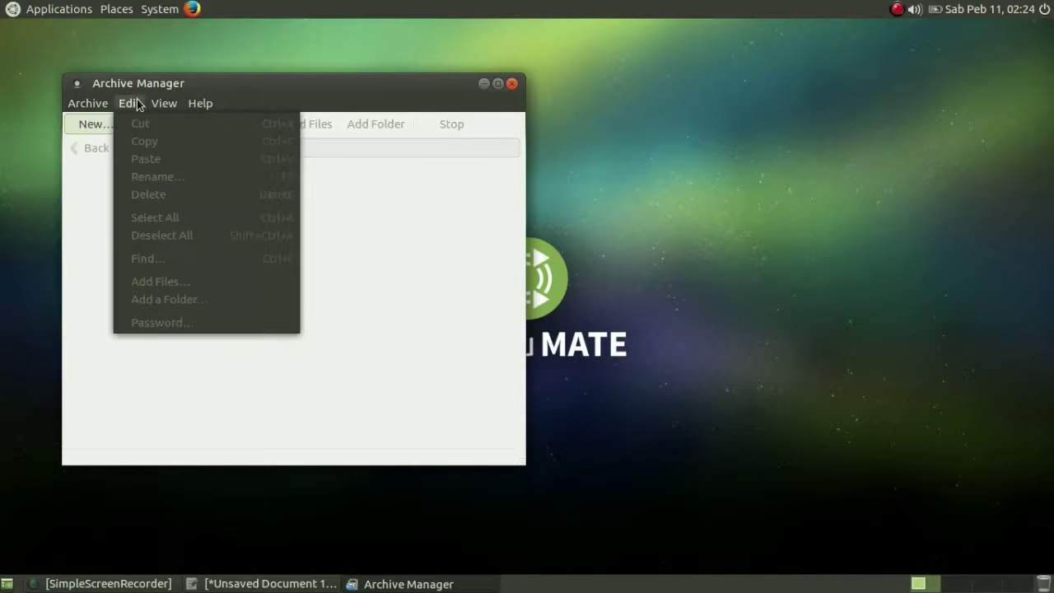
{"action": "mouse_move", "coordinate": [148, 101]}
{"action": "mouse_move", "coordinate": [105, 104]}
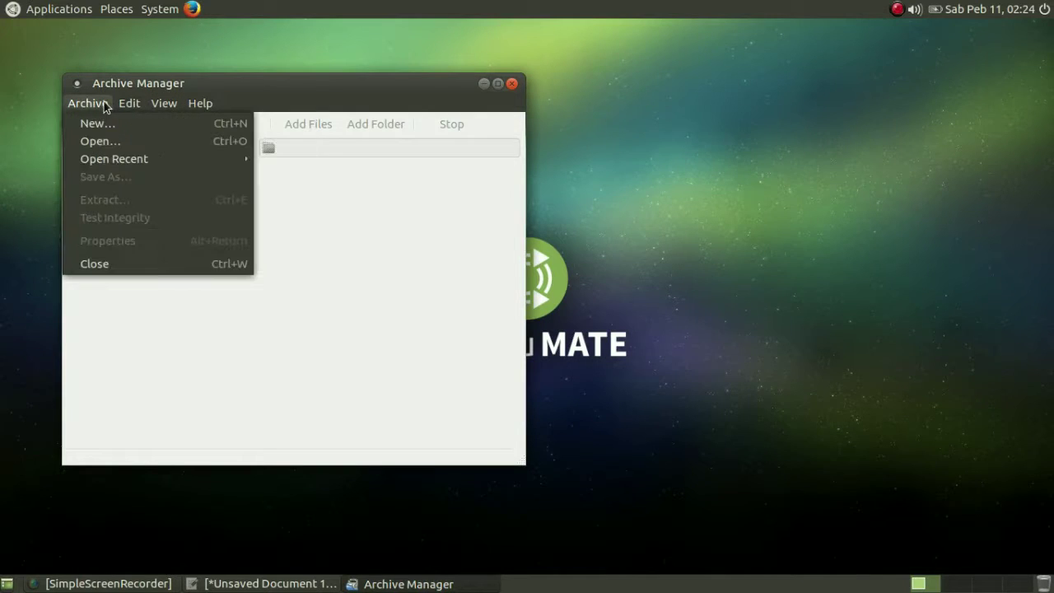
{"action": "left_click", "coordinate": [96, 264]}
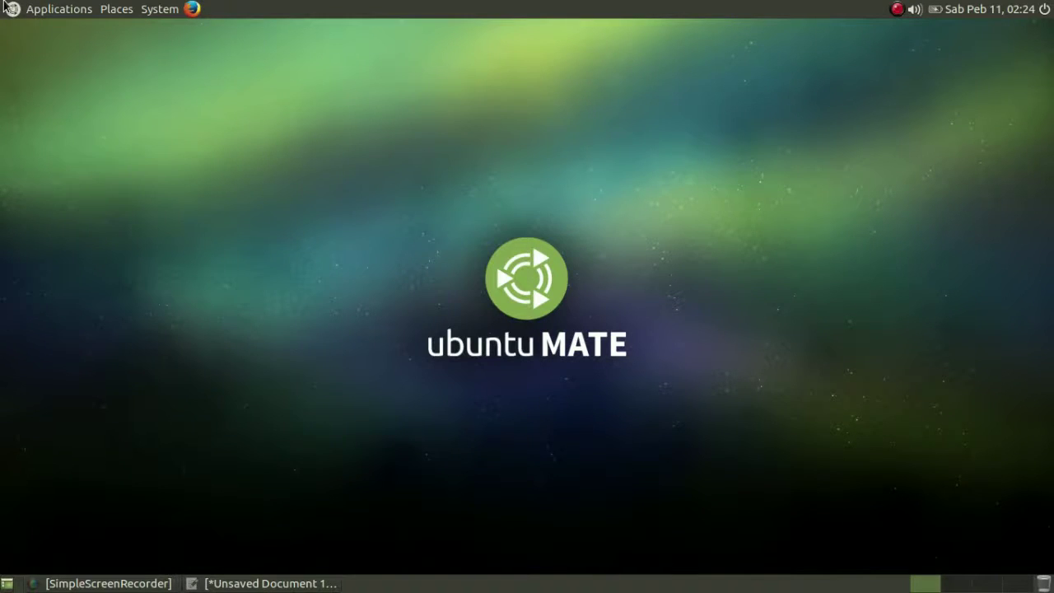
Step: Open the Files accessory, view the contents of the Home folder, and close the file manager
{"action": "left_click", "coordinate": [10, 8]}
{"action": "mouse_move", "coordinate": [65, 32]}
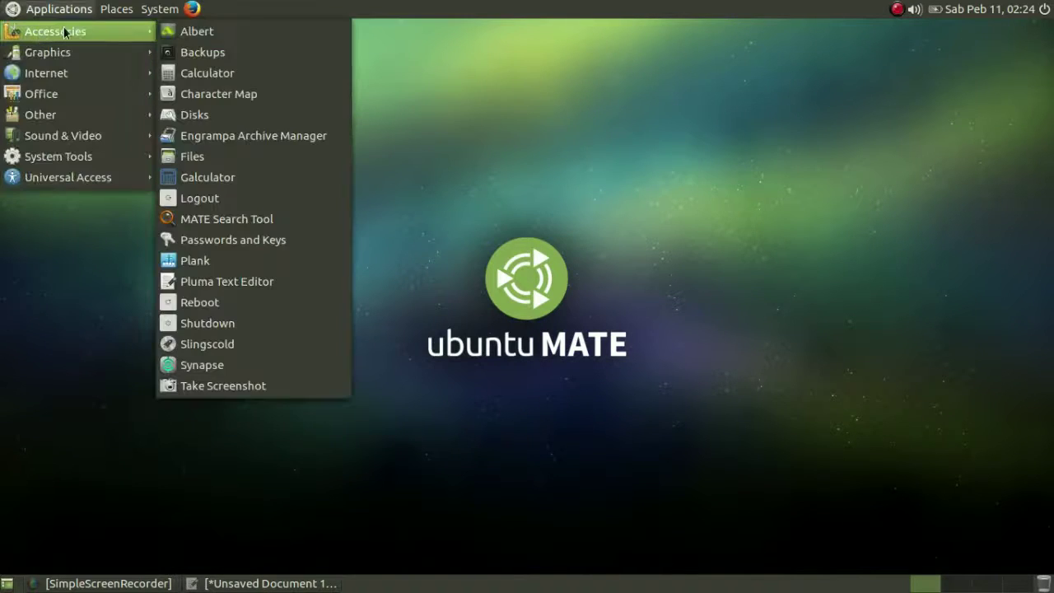
{"action": "left_click", "coordinate": [204, 159]}
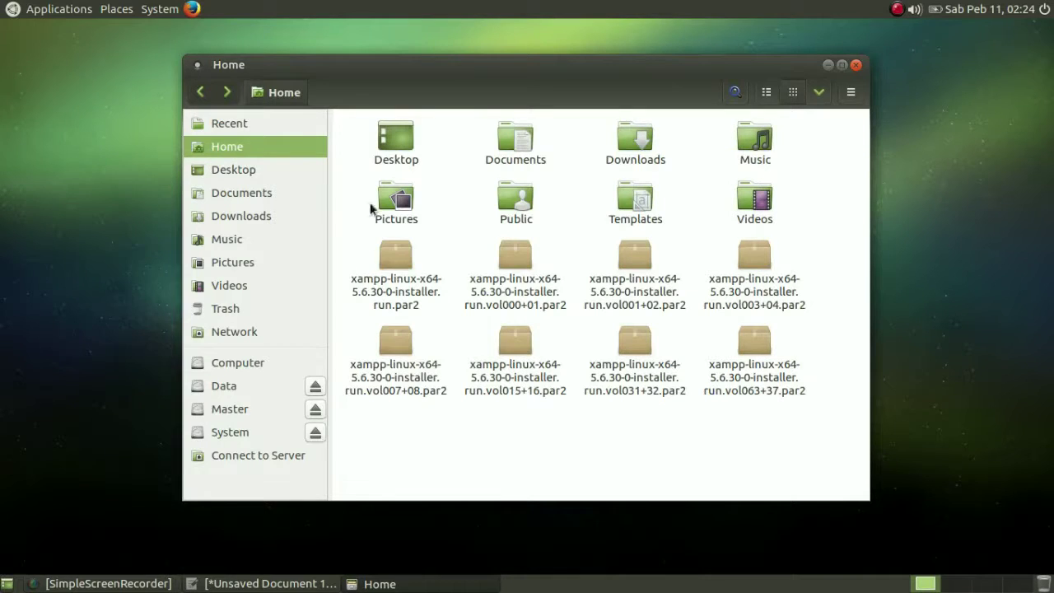
{"action": "left_click", "coordinate": [856, 66]}
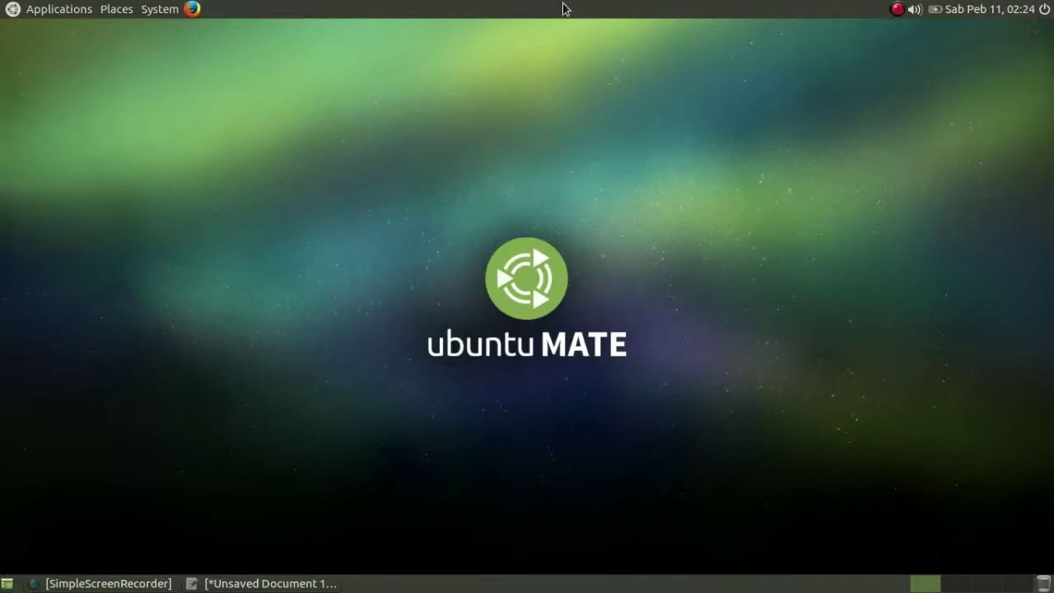
Step: Open the Galculator accessory, view its basic keypad, and close it
{"action": "left_click", "coordinate": [3, 5]}
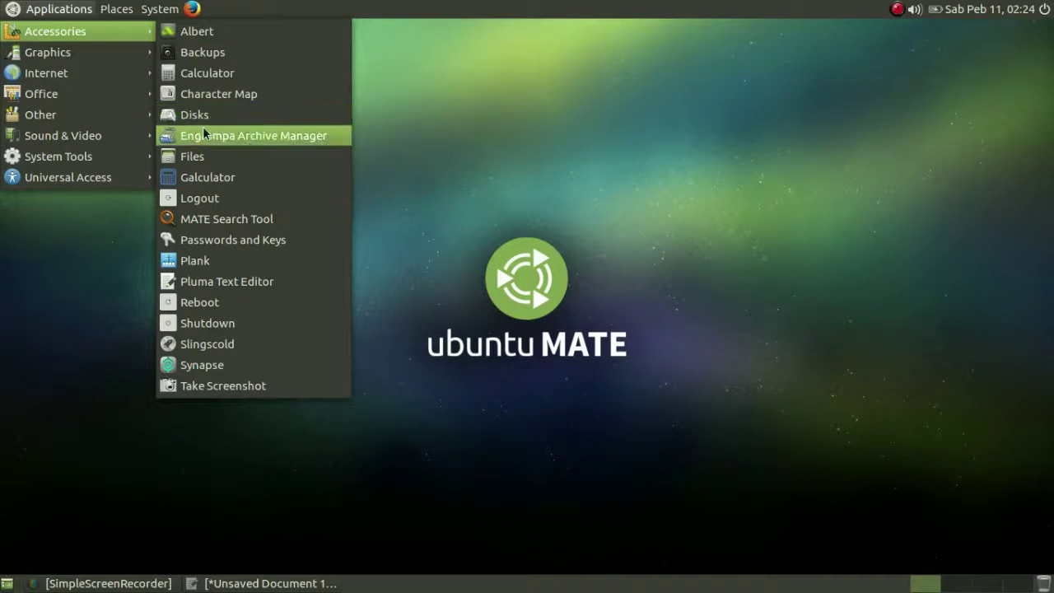
{"action": "left_click", "coordinate": [222, 175]}
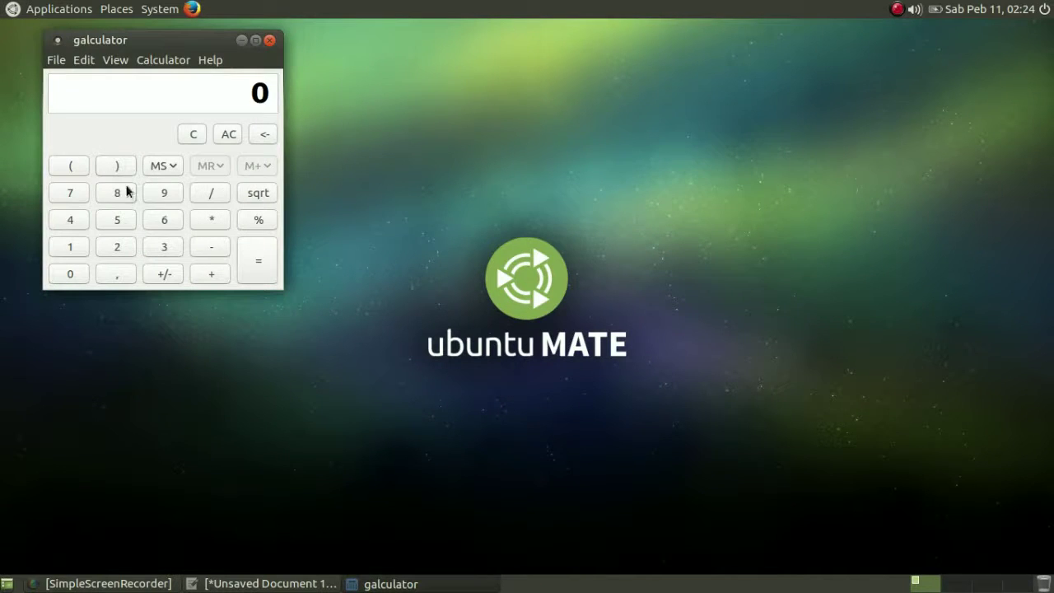
{"action": "left_click", "coordinate": [270, 40]}
Step: Look over the remaining accessories, then open Eye of MATE Image Viewer from the graphics applications and close it
{"action": "left_click", "coordinate": [37, 9]}
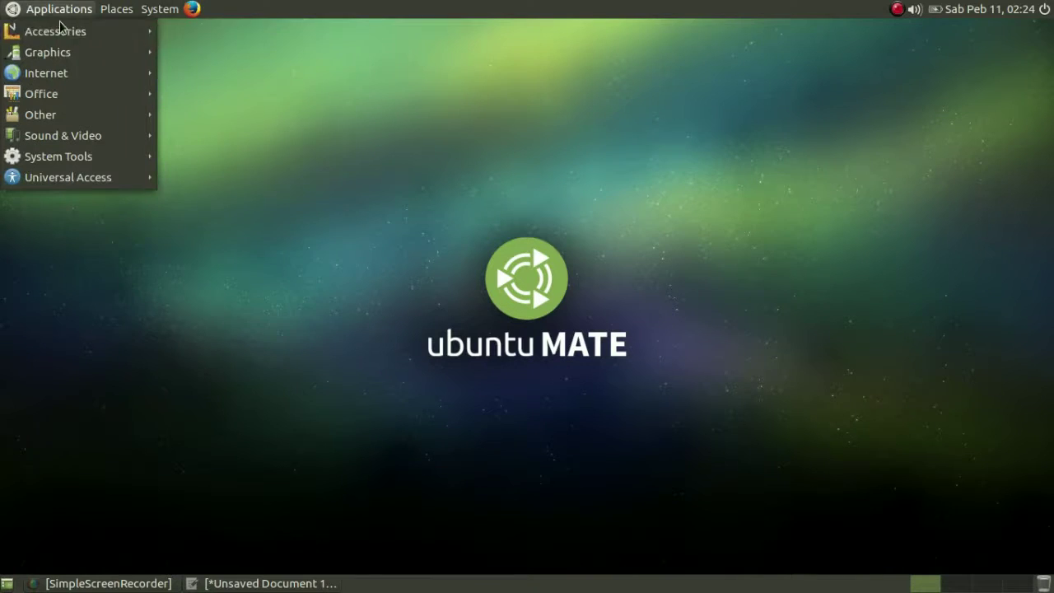
{"action": "mouse_move", "coordinate": [72, 34]}
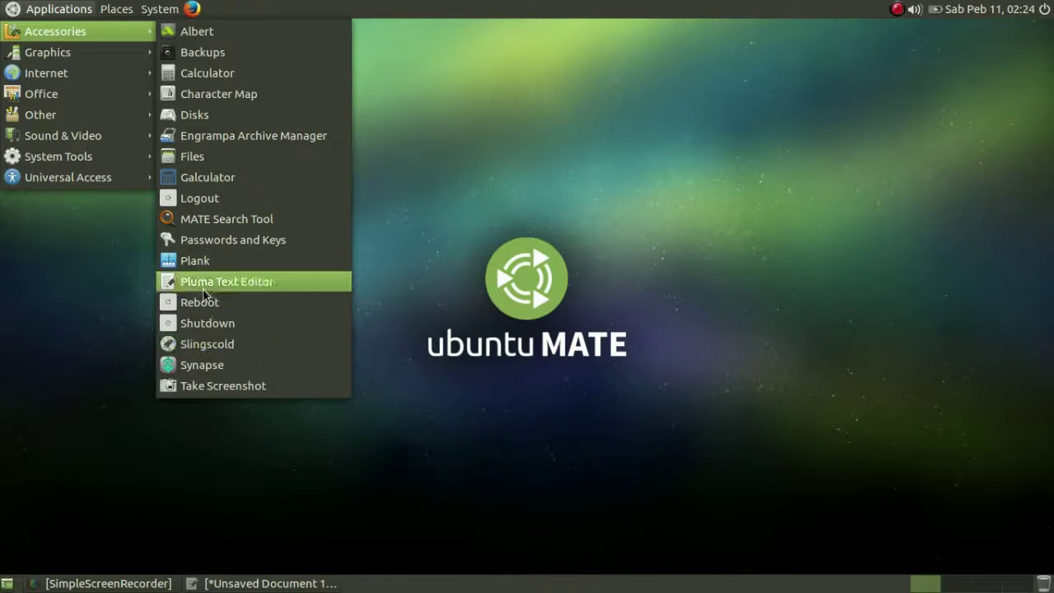
{"action": "mouse_move", "coordinate": [52, 53]}
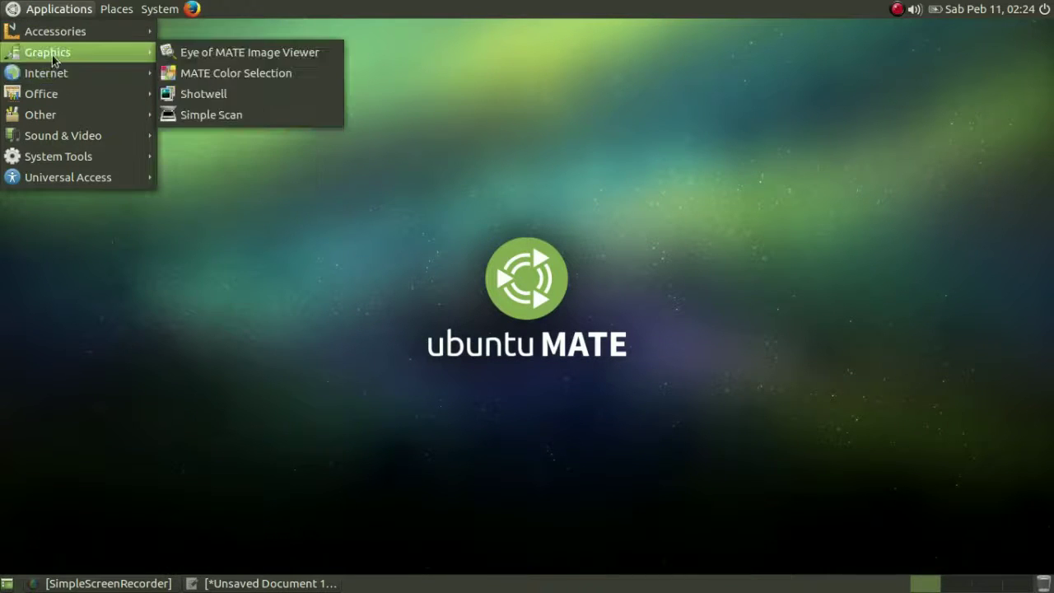
{"action": "left_click", "coordinate": [175, 57]}
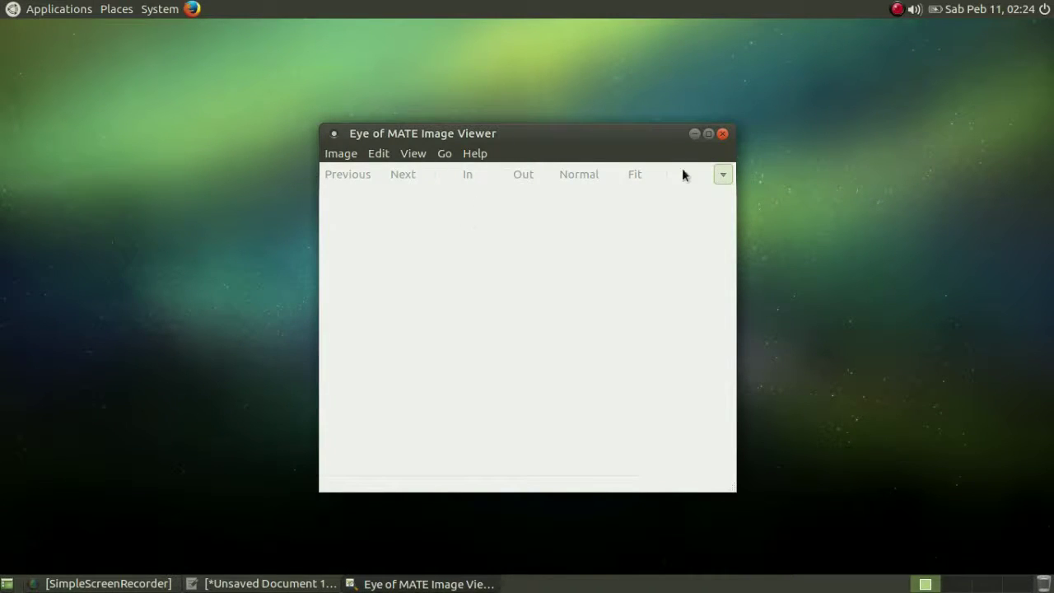
{"action": "left_click", "coordinate": [722, 134]}
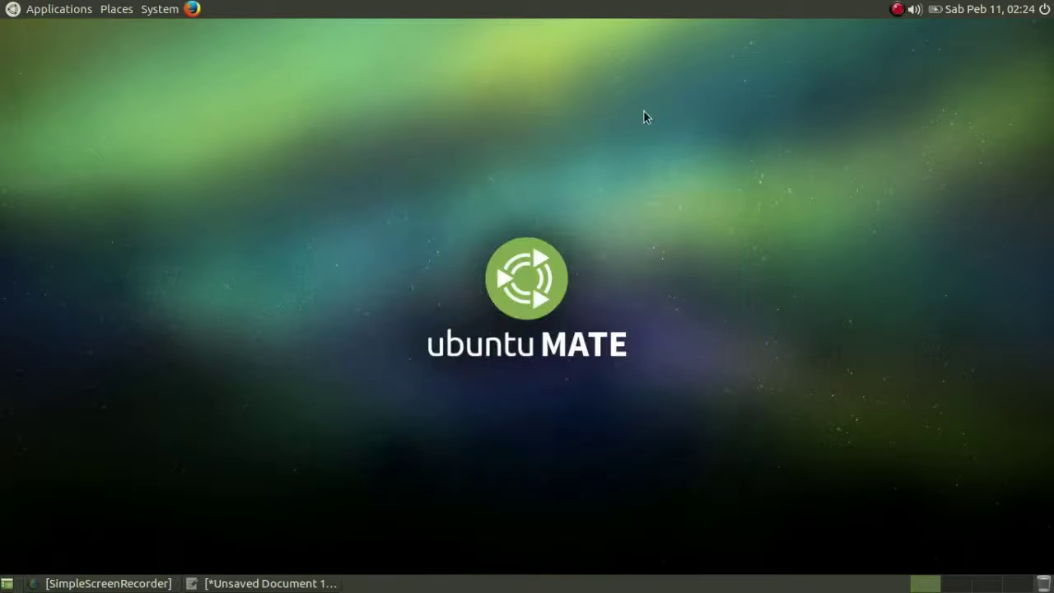
Step: Open MATE Color Selection from the graphics applications, view its color wheel and palette, and close it
{"action": "left_click", "coordinate": [82, 9]}
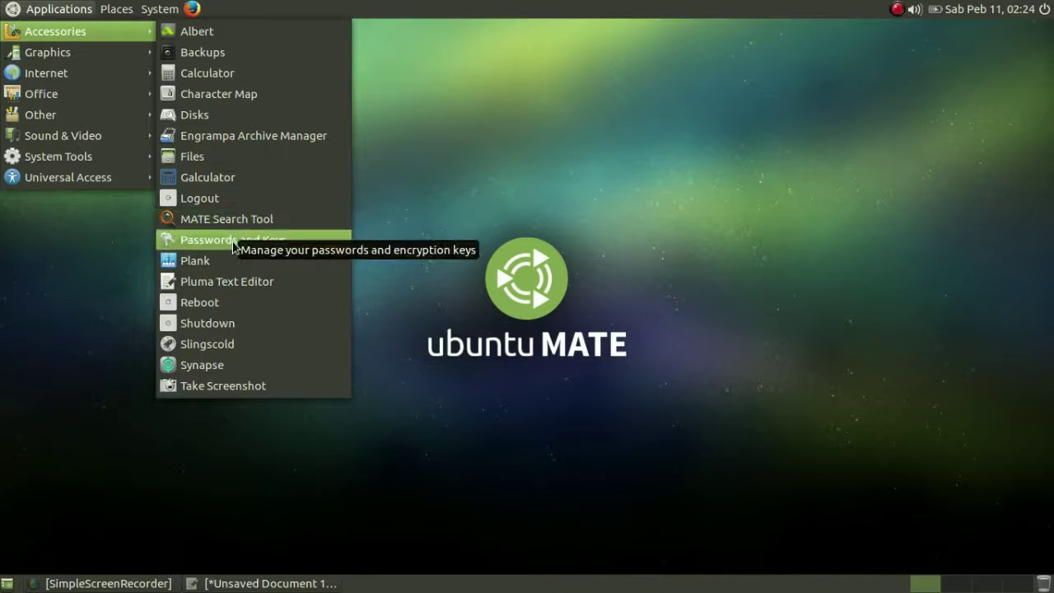
{"action": "mouse_move", "coordinate": [109, 52]}
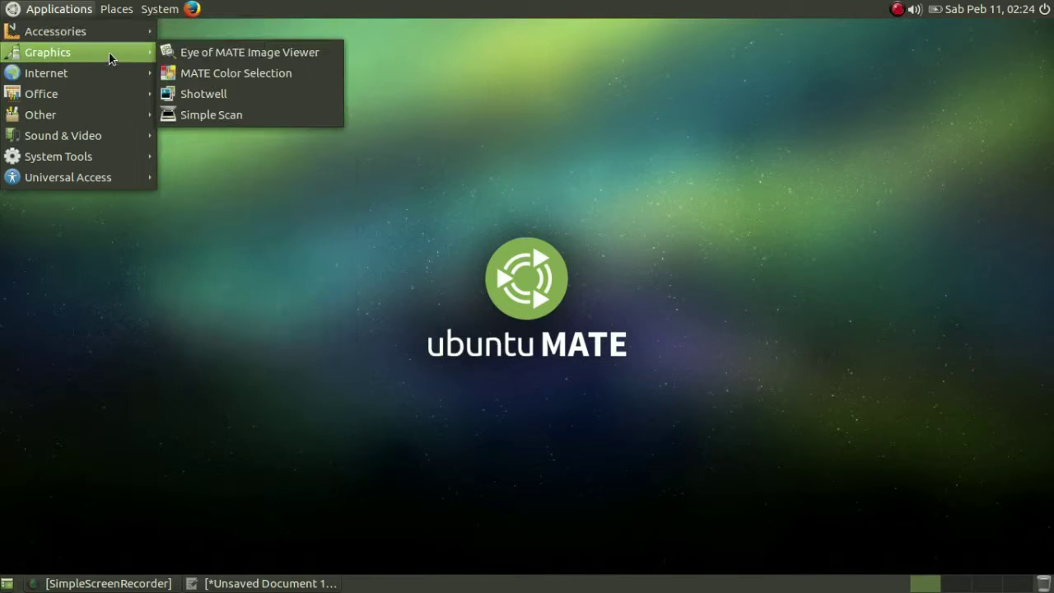
{"action": "left_click", "coordinate": [181, 76]}
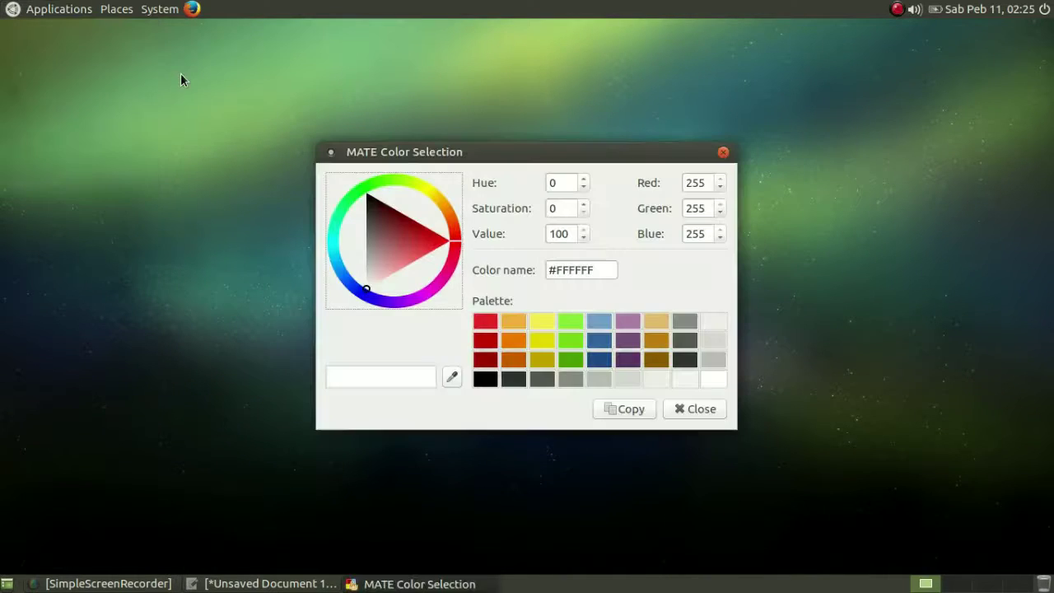
{"action": "left_click", "coordinate": [673, 409]}
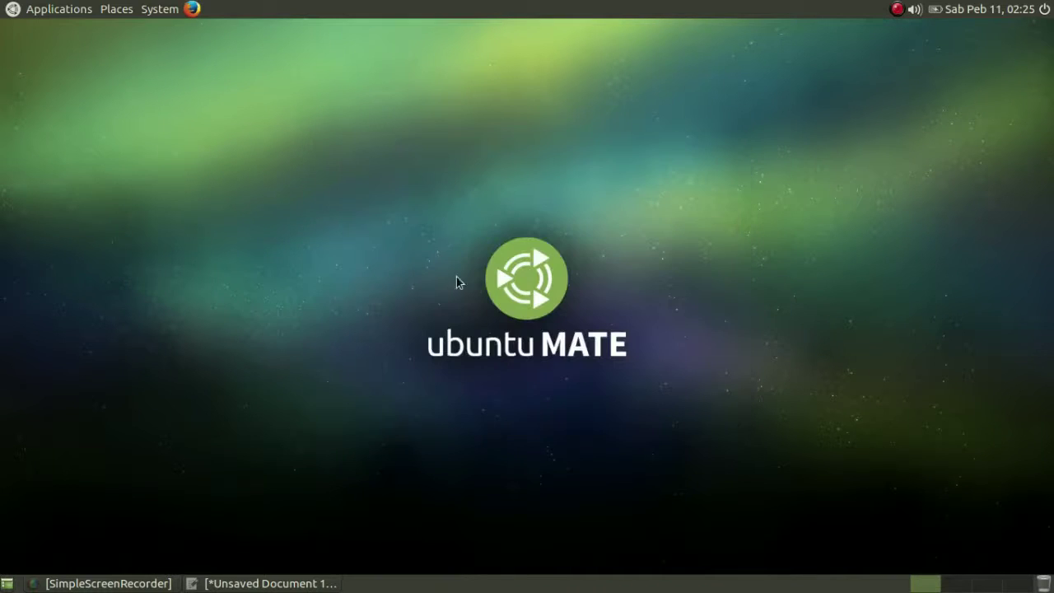
Step: Open Shotwell from the graphics applications, dismiss its welcome message, view the Trash and All Events sections, and close it
{"action": "left_click", "coordinate": [31, 9]}
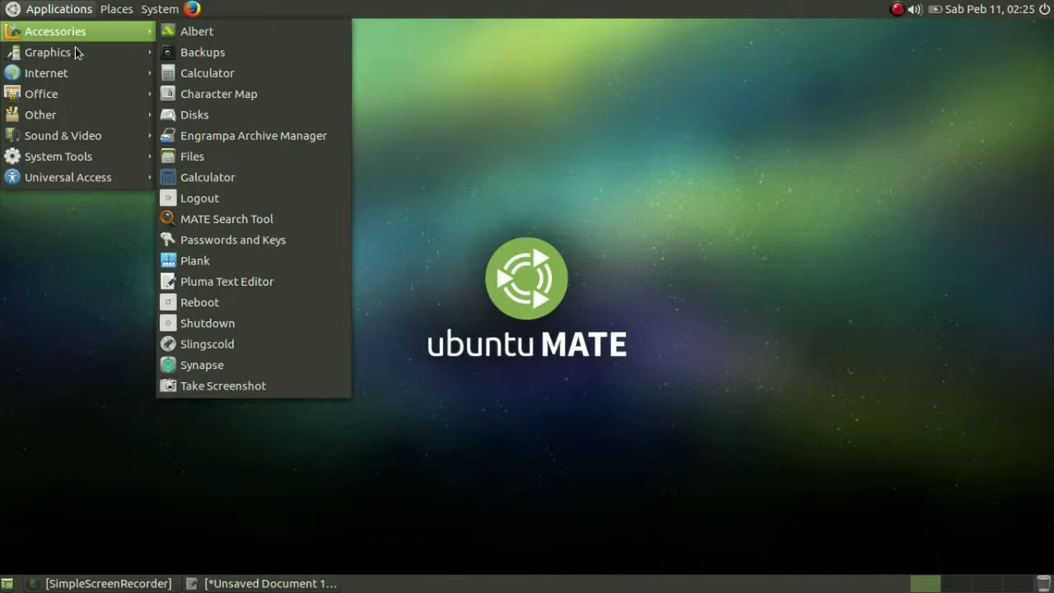
{"action": "left_click", "coordinate": [187, 95]}
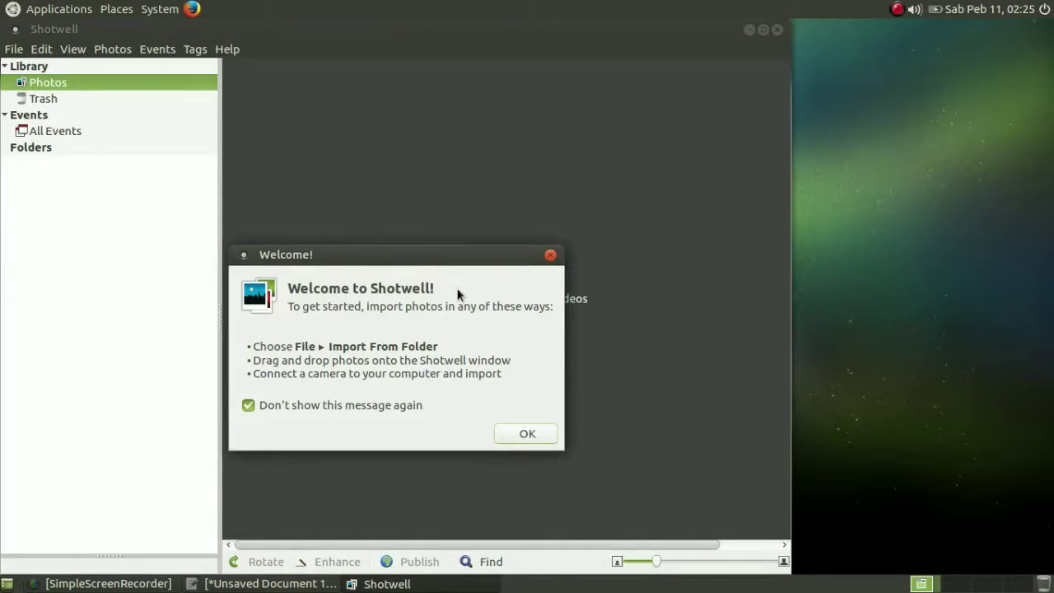
{"action": "left_click", "coordinate": [514, 433]}
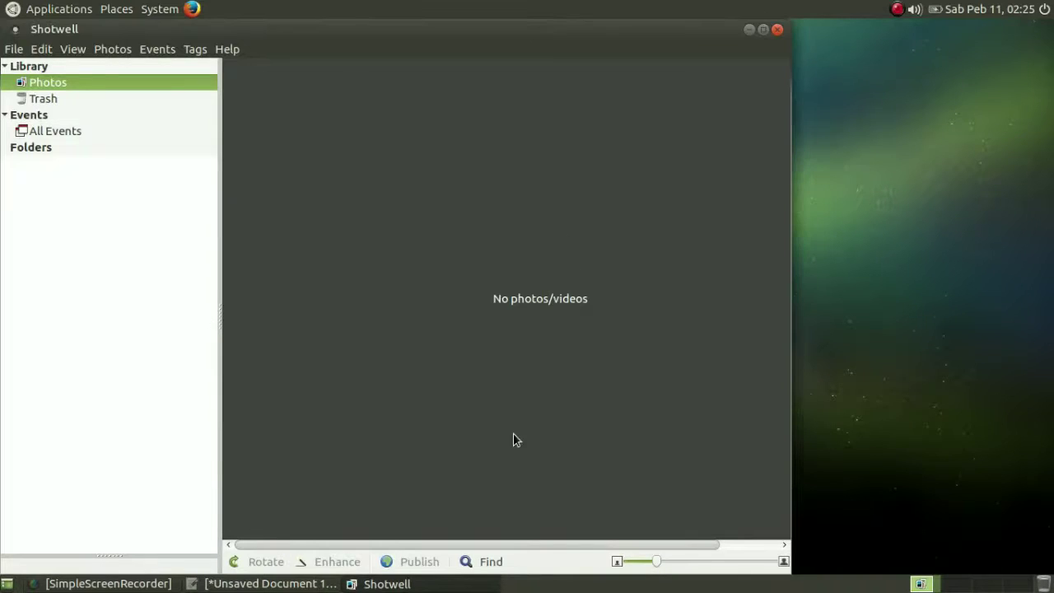
{"action": "left_click", "coordinate": [48, 96]}
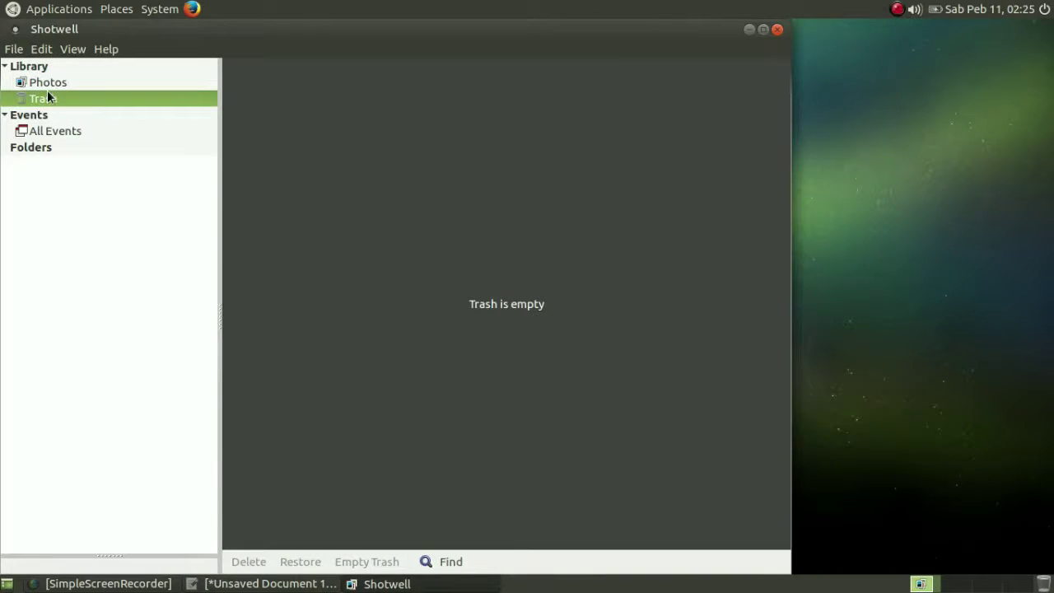
{"action": "left_click", "coordinate": [32, 134]}
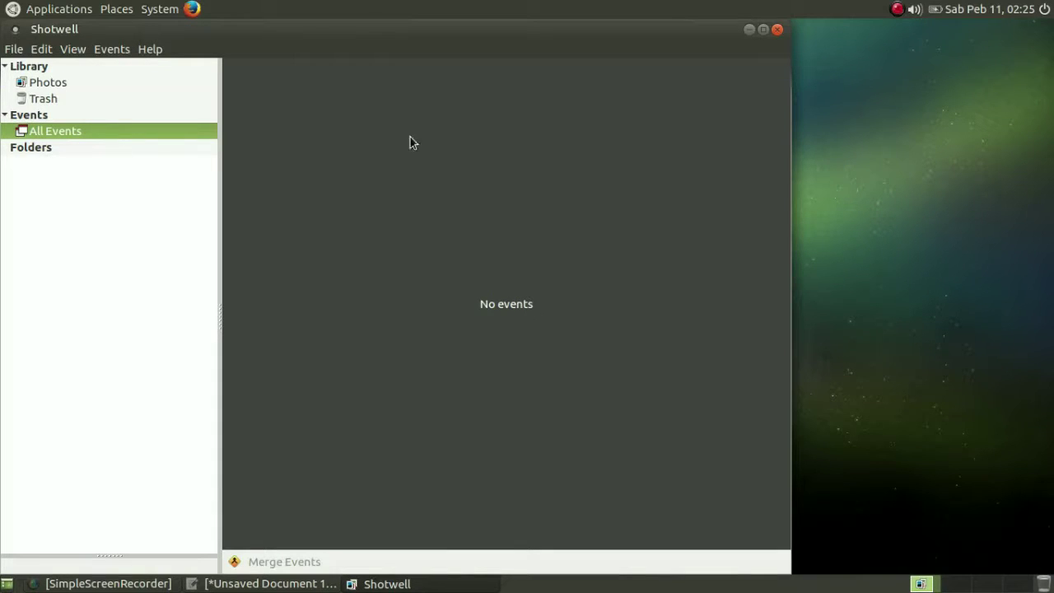
{"action": "left_click", "coordinate": [775, 30]}
Step: Open Simple Scan from the graphics applications, view its empty scan page, and close it
{"action": "left_click", "coordinate": [72, 7]}
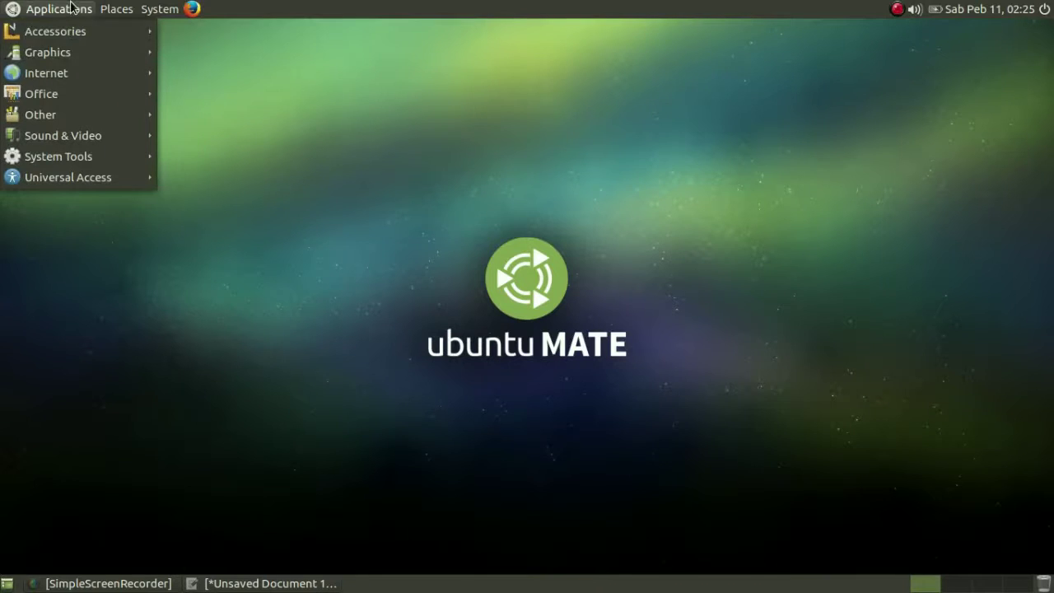
{"action": "mouse_move", "coordinate": [103, 49]}
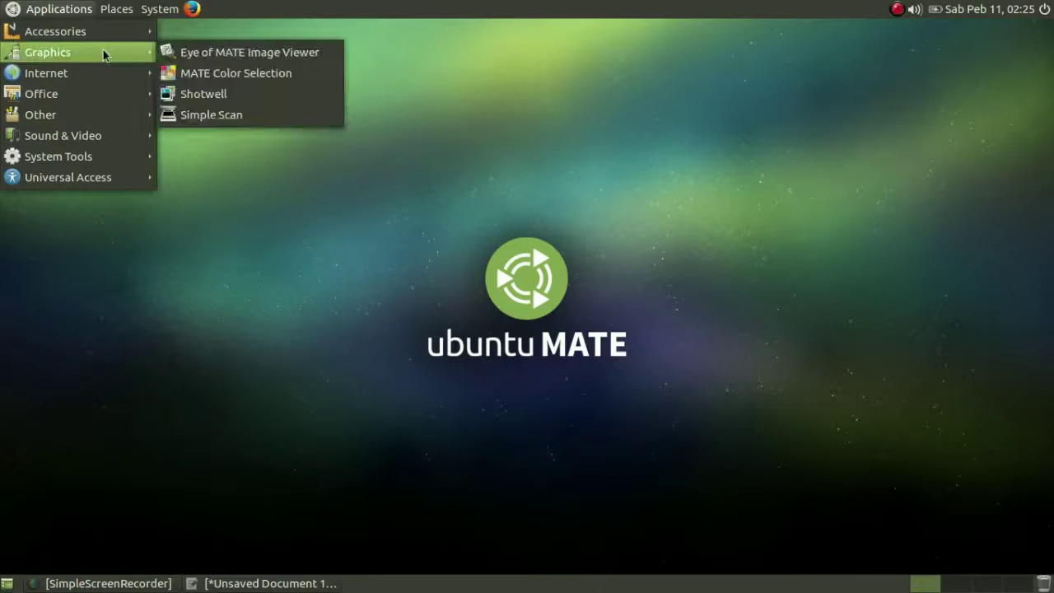
{"action": "left_click", "coordinate": [220, 111]}
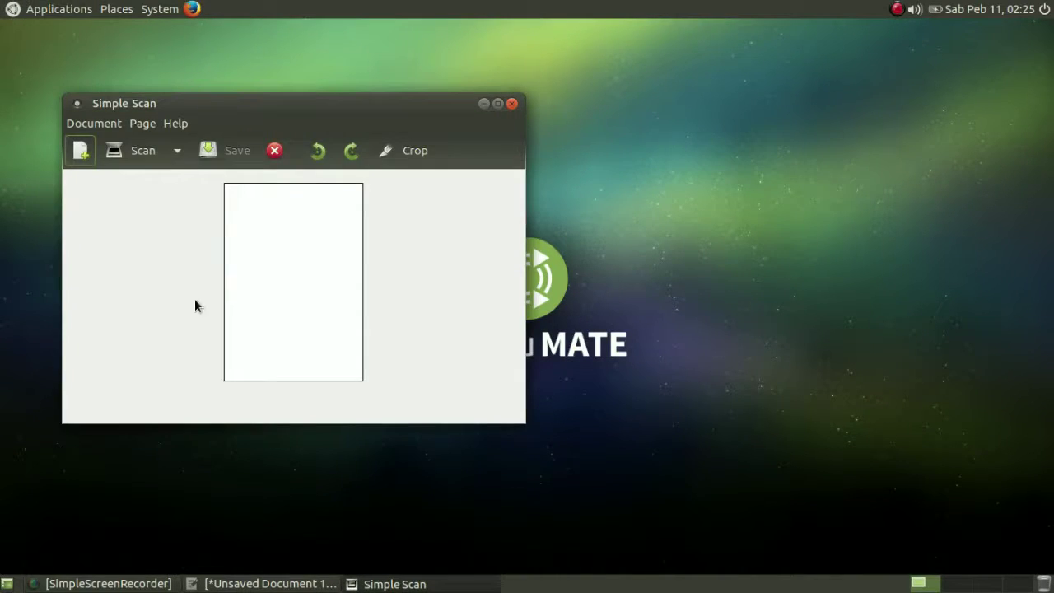
{"action": "left_click", "coordinate": [511, 102]}
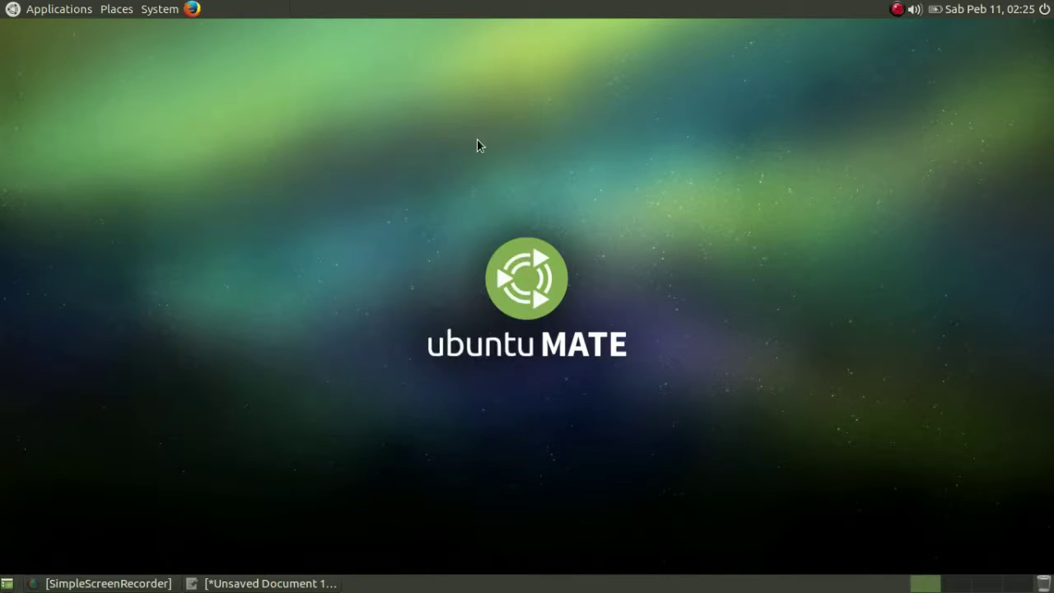
Step: Open the Ubuntu Web Browser from the internet applications, view its start page, and close it
{"action": "left_click", "coordinate": [56, 8]}
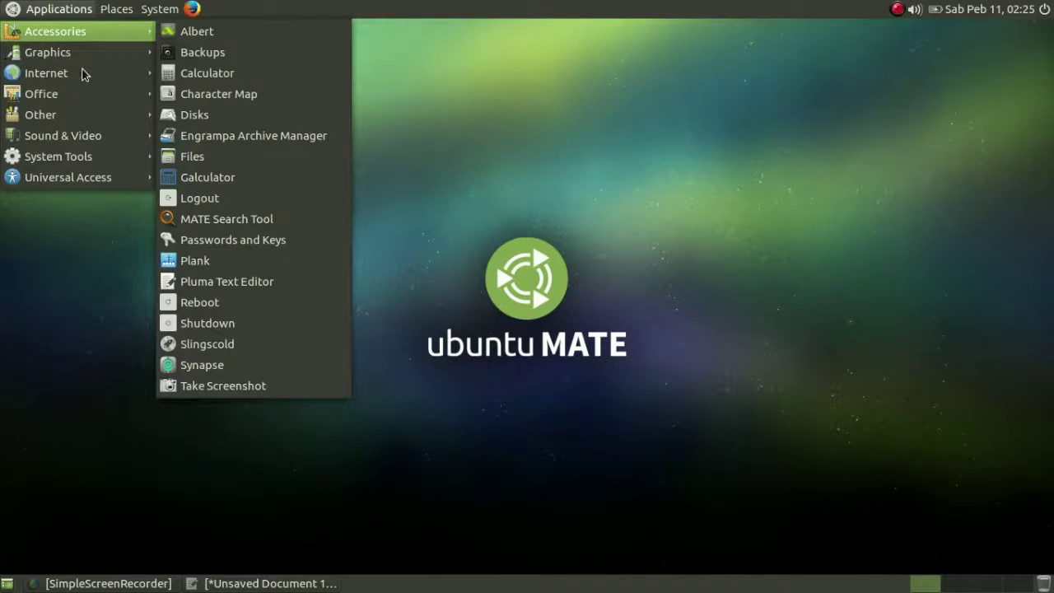
{"action": "mouse_move", "coordinate": [82, 73]}
{"action": "left_click", "coordinate": [220, 74]}
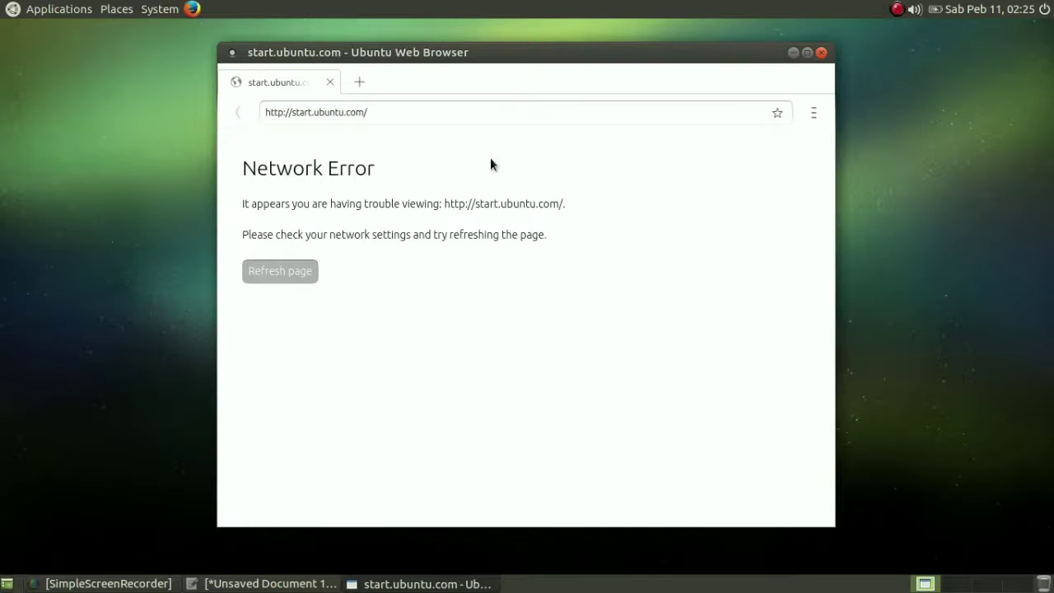
{"action": "left_click", "coordinate": [821, 53]}
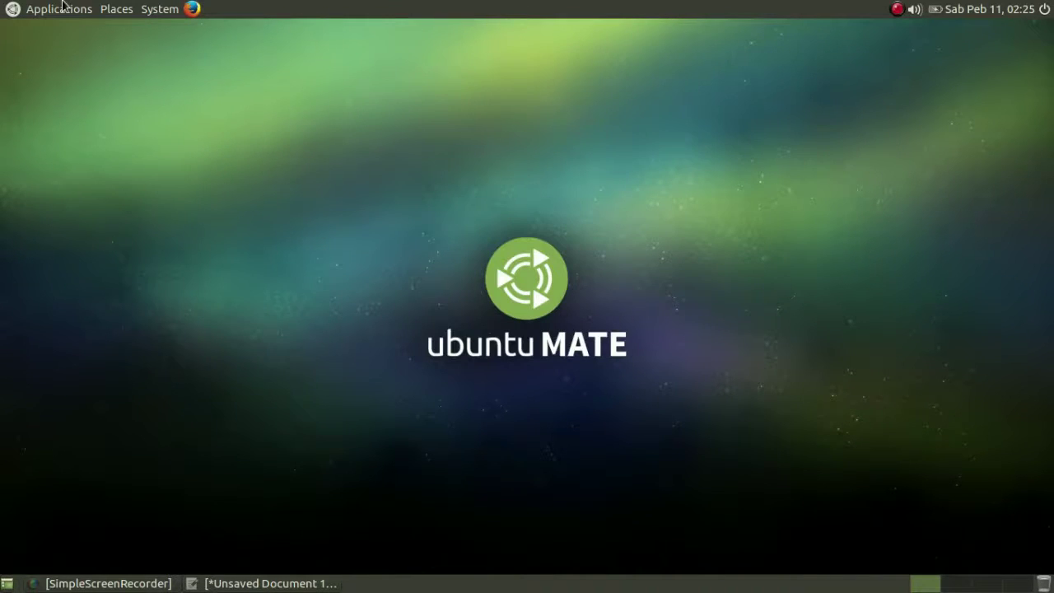
Step: Open Firefox Web Browser from the internet applications, view the Ubuntu Start Page, and close it
{"action": "left_click", "coordinate": [62, 7]}
{"action": "mouse_move", "coordinate": [103, 76]}
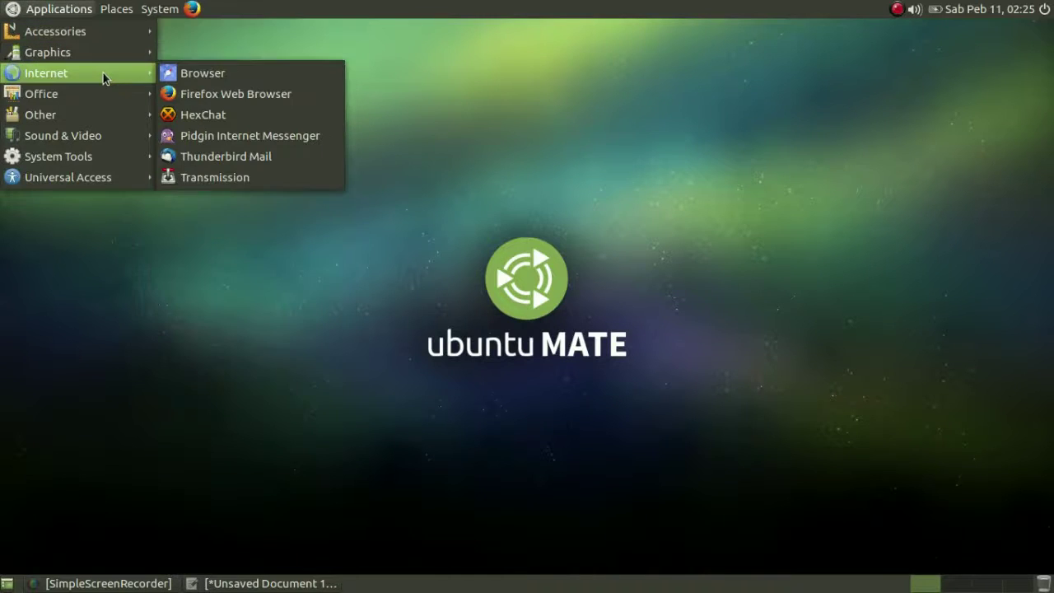
{"action": "left_click", "coordinate": [242, 97]}
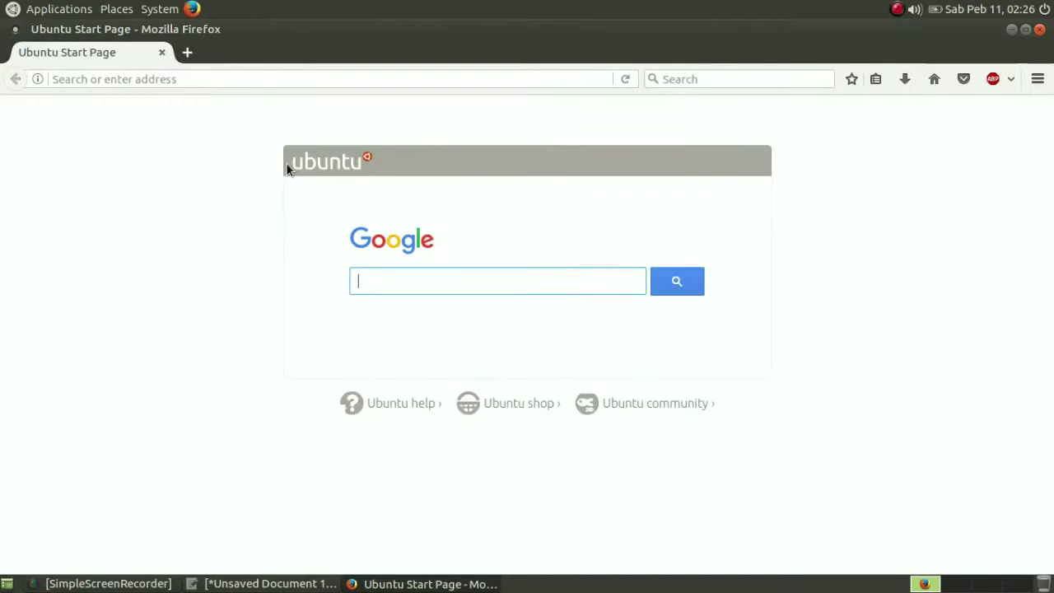
{"action": "left_click", "coordinate": [1039, 31]}
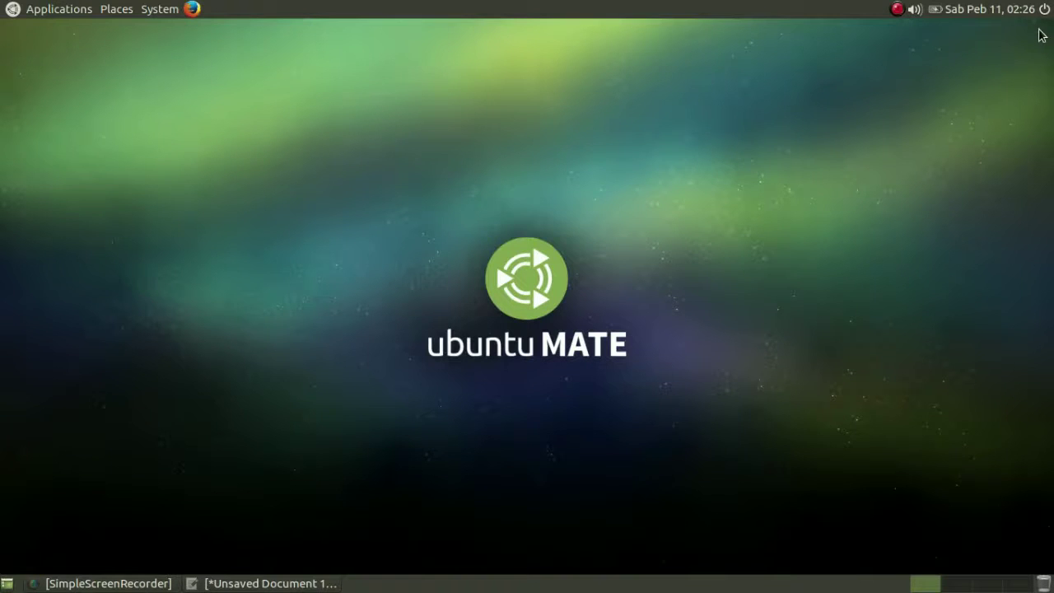
Step: Open HexChat from the internet applications, try connecting to Ubuntu Servers (freenode), and close it
{"action": "left_click", "coordinate": [73, 6]}
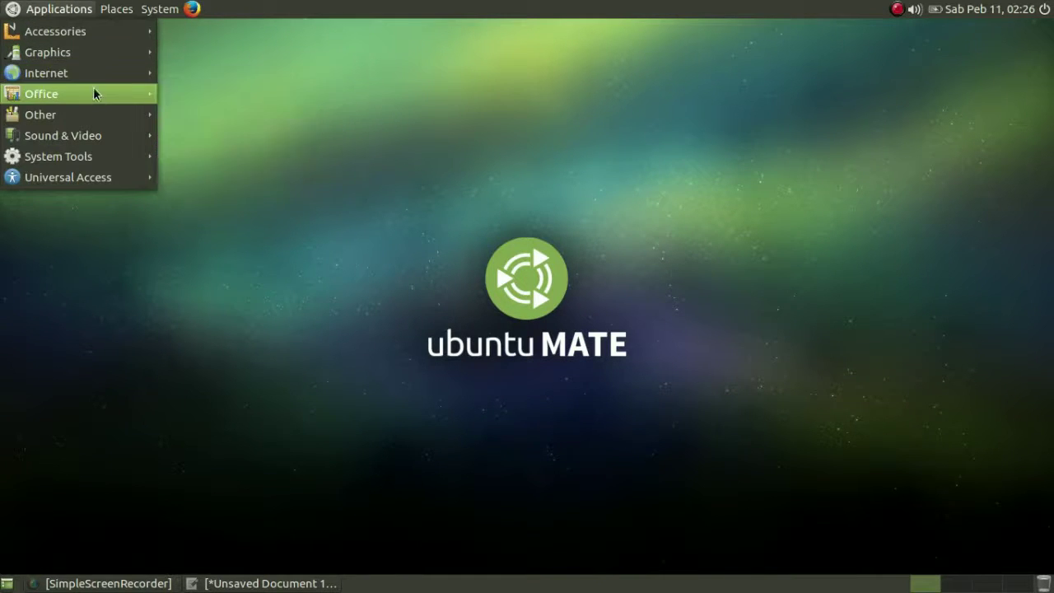
{"action": "mouse_move", "coordinate": [103, 72]}
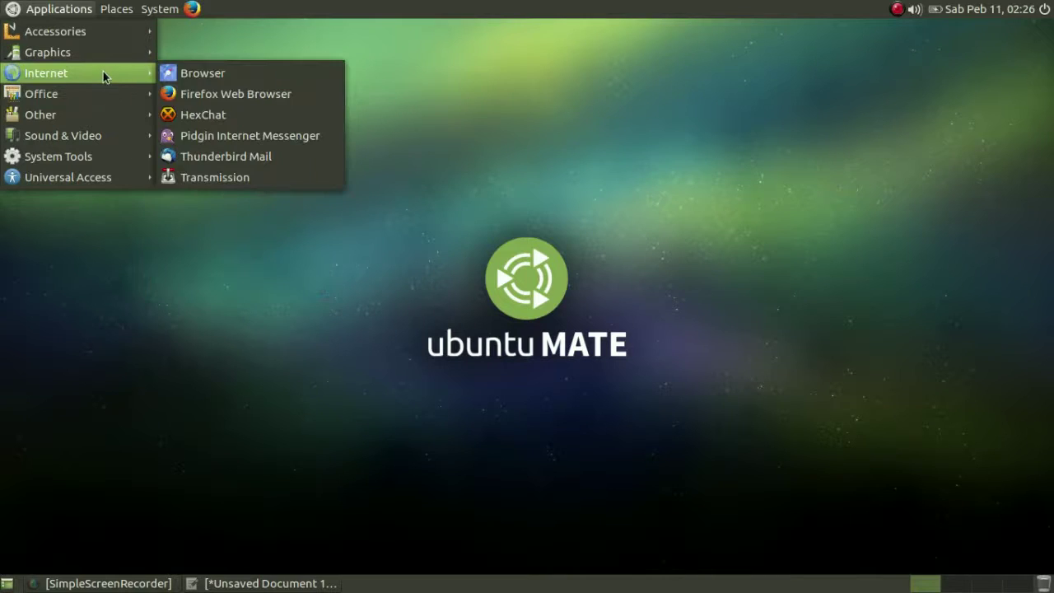
{"action": "left_click", "coordinate": [212, 114]}
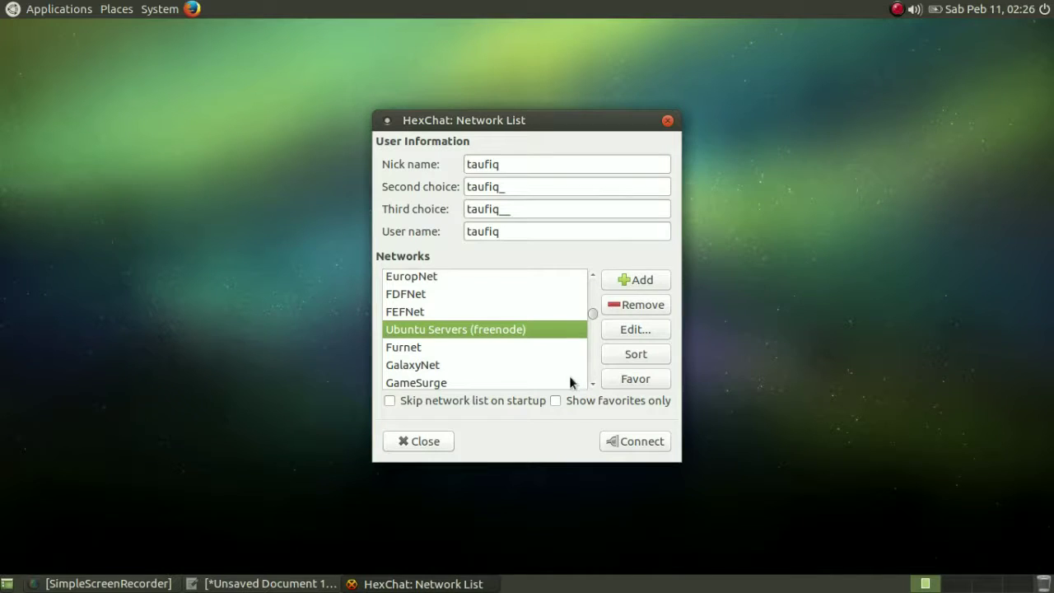
{"action": "left_click", "coordinate": [649, 442]}
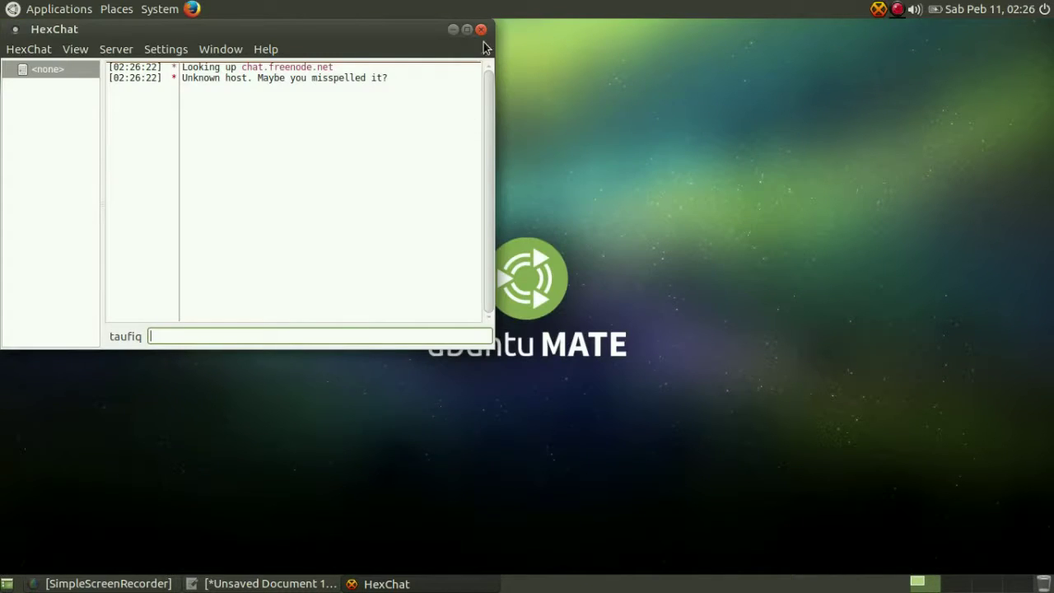
{"action": "left_click", "coordinate": [482, 31]}
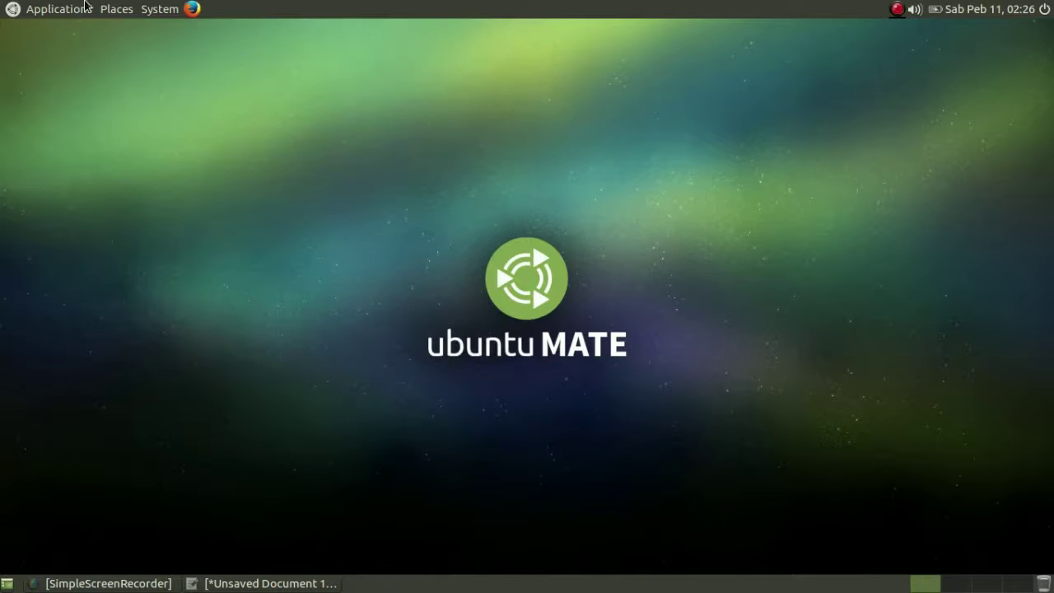
Step: Open Pidgin Internet Messenger from the internet applications, dismiss its Accounts window, view the Buddy List, and close it
{"action": "left_click", "coordinate": [41, 7]}
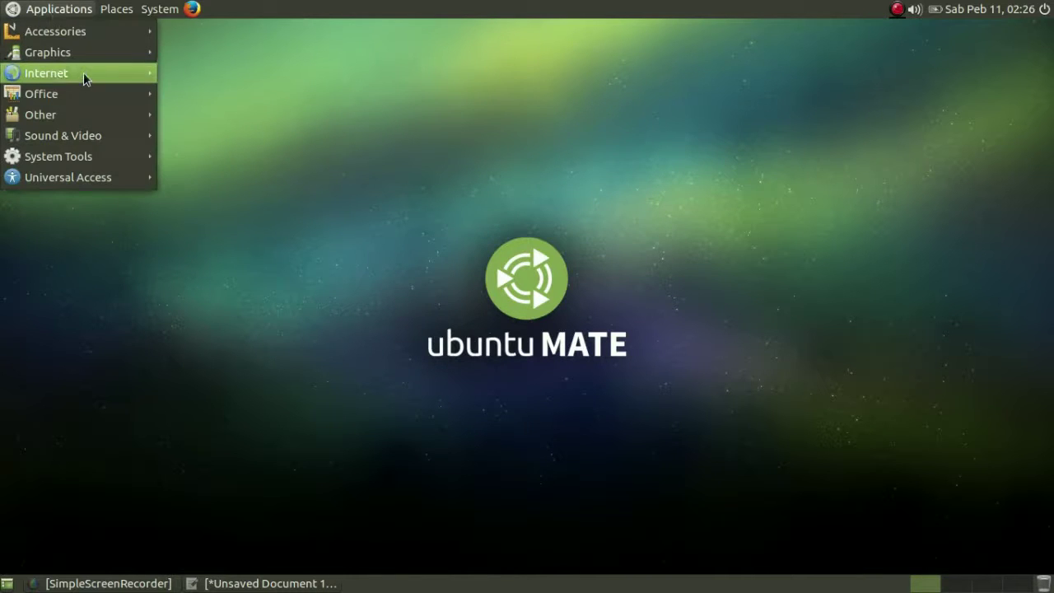
{"action": "mouse_move", "coordinate": [92, 79]}
{"action": "left_click", "coordinate": [208, 136]}
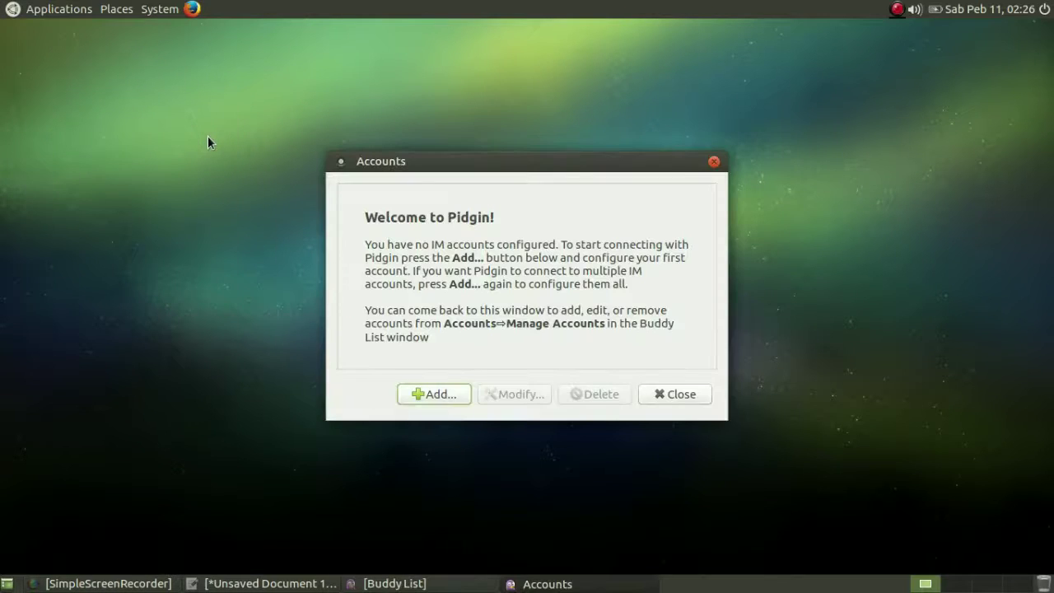
{"action": "left_click", "coordinate": [672, 399]}
{"action": "left_click", "coordinate": [404, 583]}
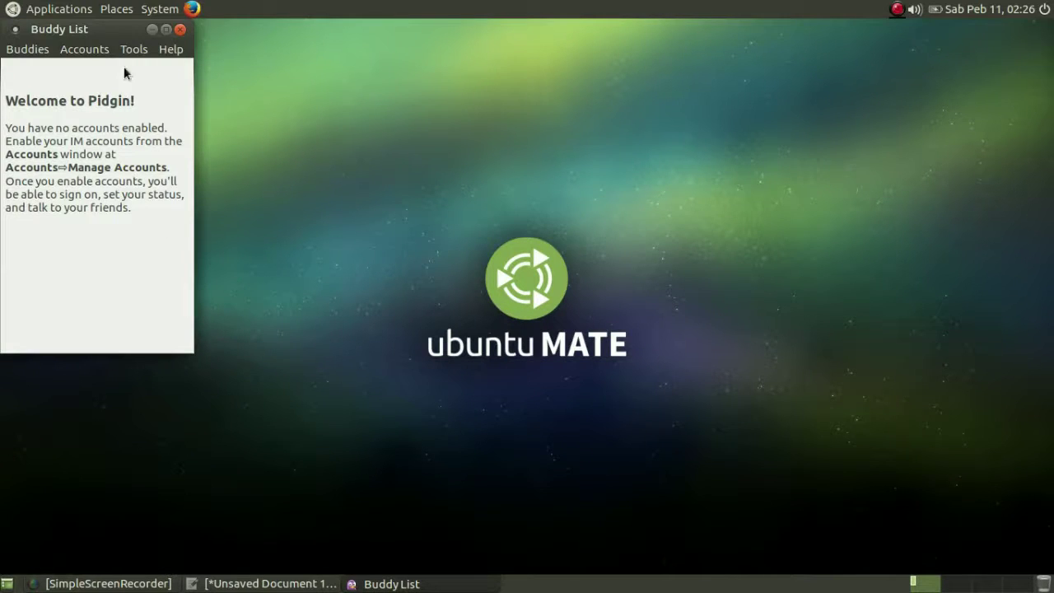
{"action": "left_click", "coordinate": [180, 31]}
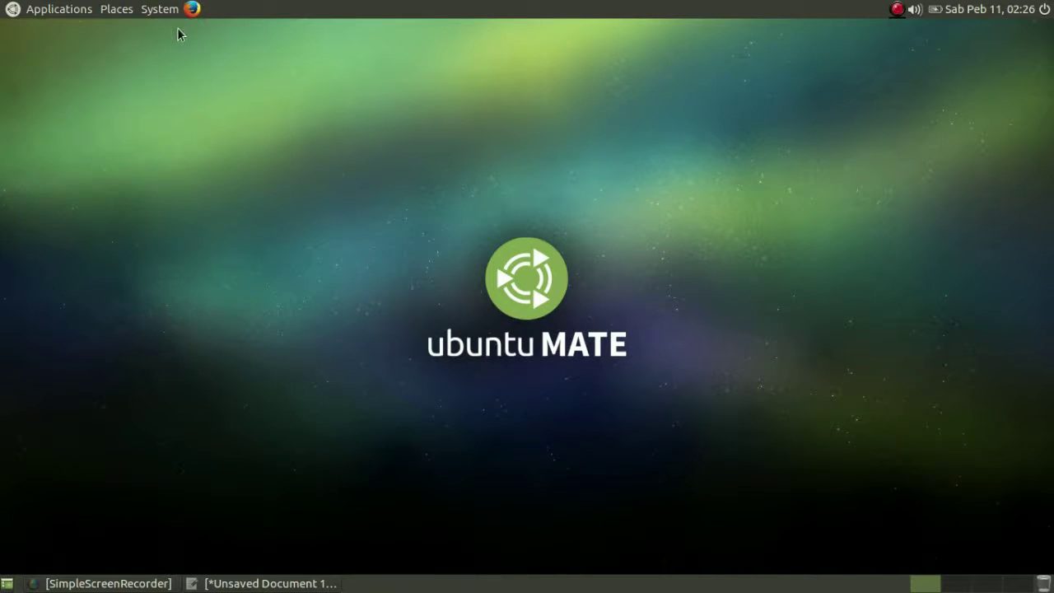
Step: Open Thunderbird Mail from the internet applications, dismiss its new email address dialog, and close it
{"action": "left_click", "coordinate": [63, 8]}
{"action": "mouse_move", "coordinate": [72, 66]}
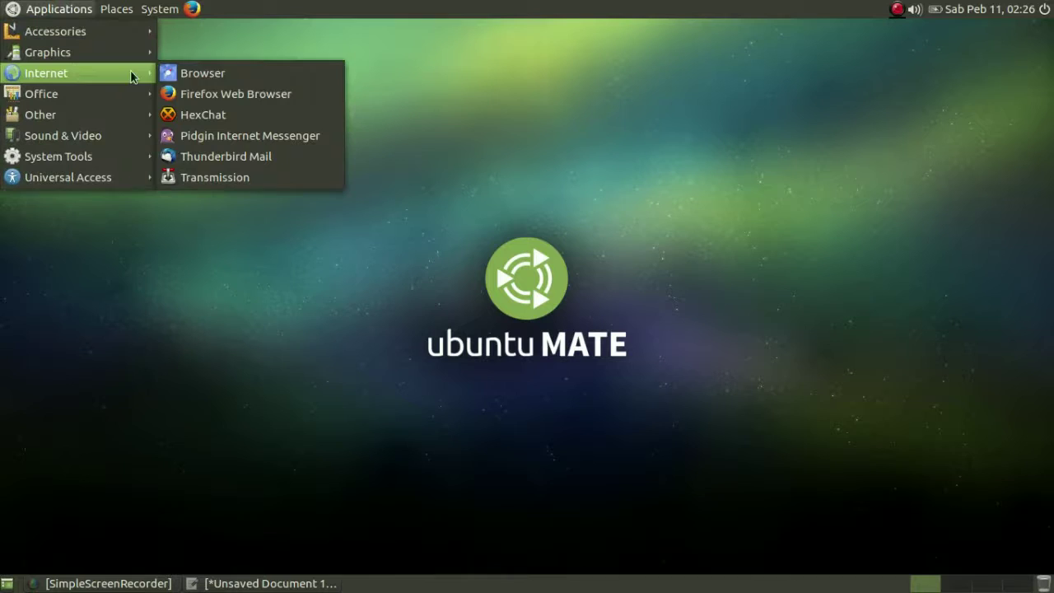
{"action": "left_click", "coordinate": [192, 149]}
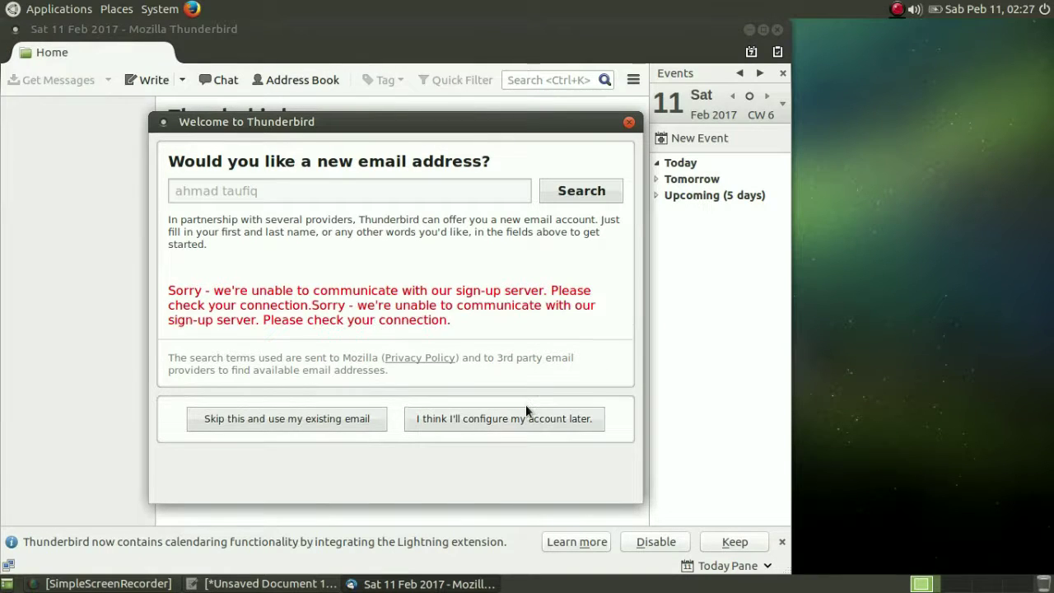
{"action": "left_click", "coordinate": [629, 122]}
{"action": "left_click", "coordinate": [776, 30]}
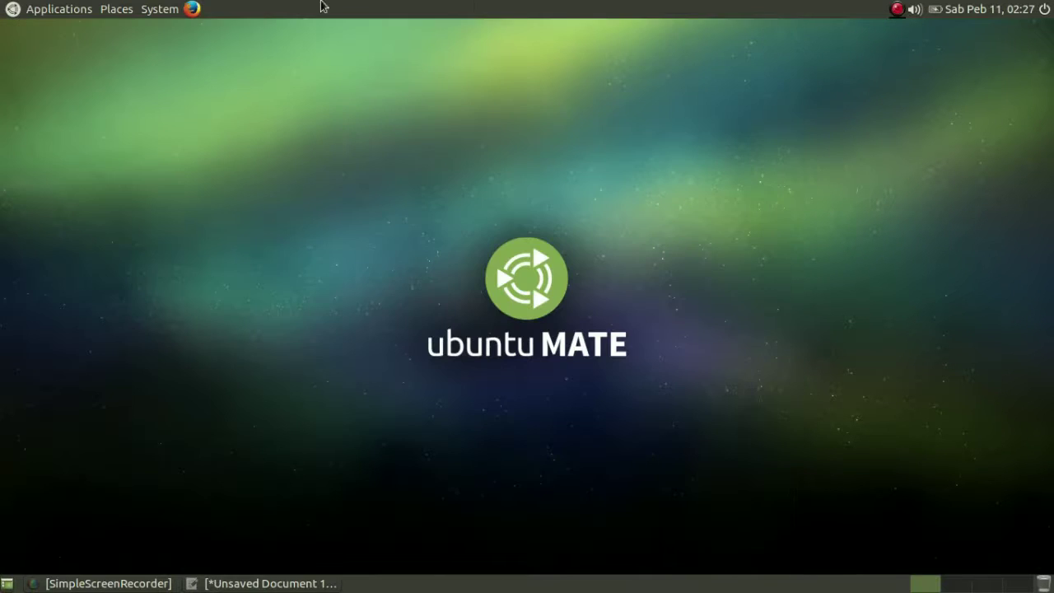
Step: Open Transmission from the internet applications, agree to its file sharing notice, view the empty torrent list, and close it
{"action": "left_click", "coordinate": [49, 7]}
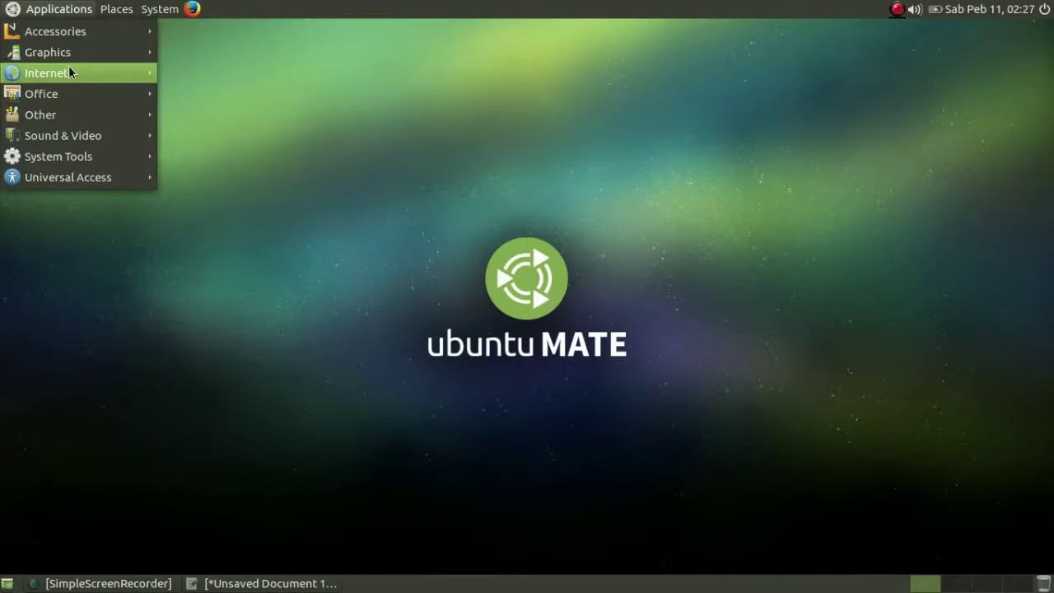
{"action": "mouse_move", "coordinate": [70, 71]}
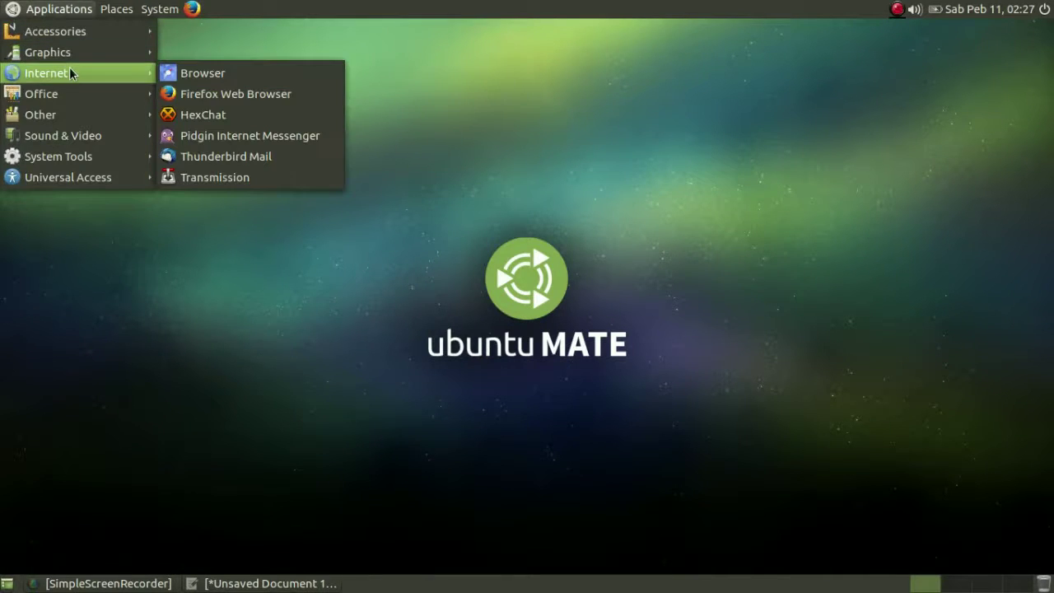
{"action": "left_click", "coordinate": [227, 168]}
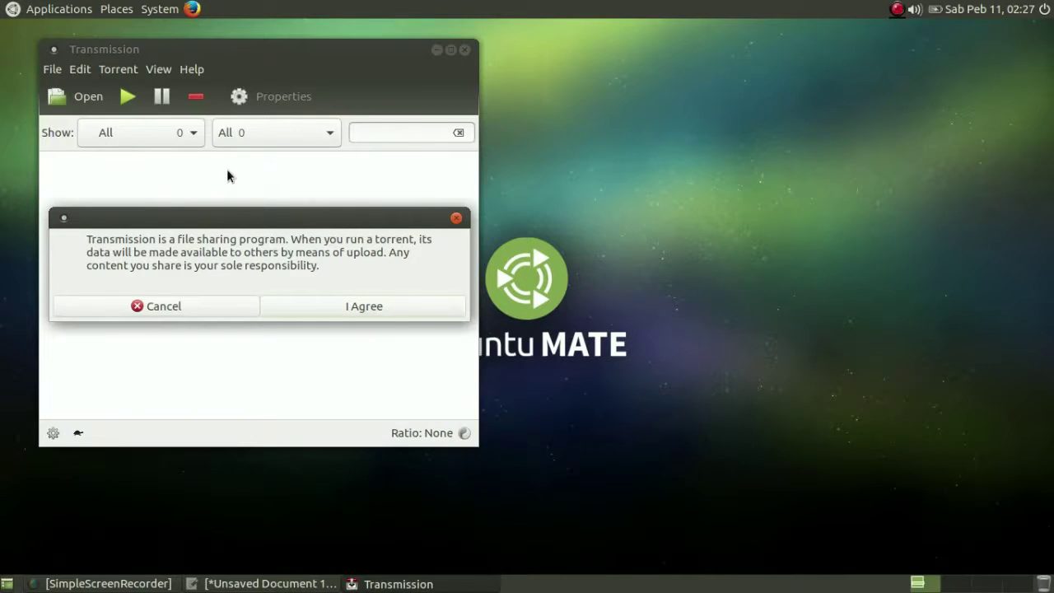
{"action": "left_click", "coordinate": [286, 306]}
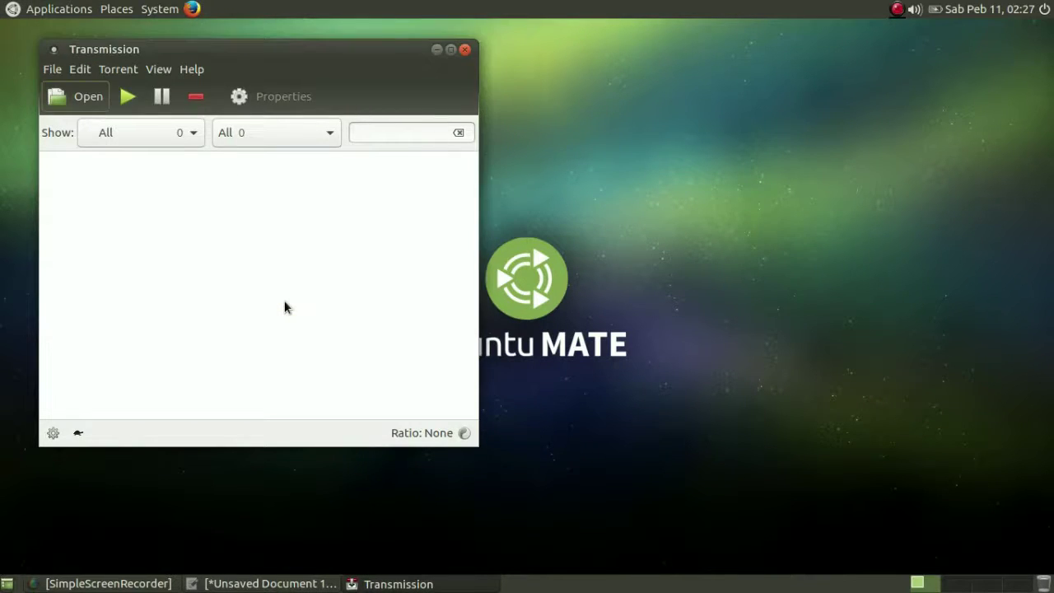
{"action": "left_click", "coordinate": [464, 51]}
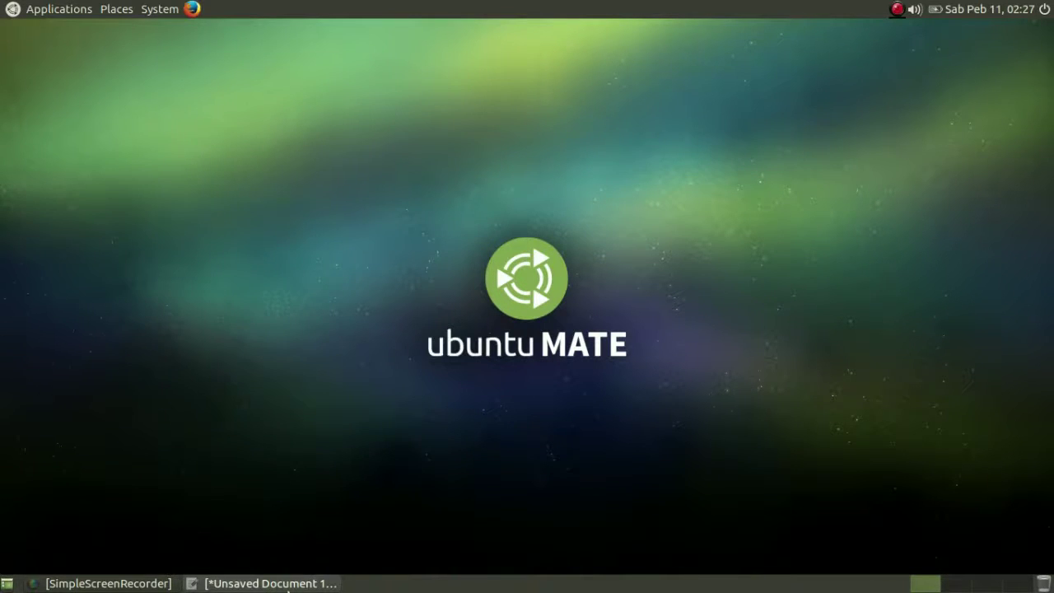
Step: Bring up the unsaved Pluma document and write "berhubung tidak konek internet jadi langsung di close saja..:)" in it
{"action": "left_click", "coordinate": [287, 586]}
{"action": "type", "text": "b"}
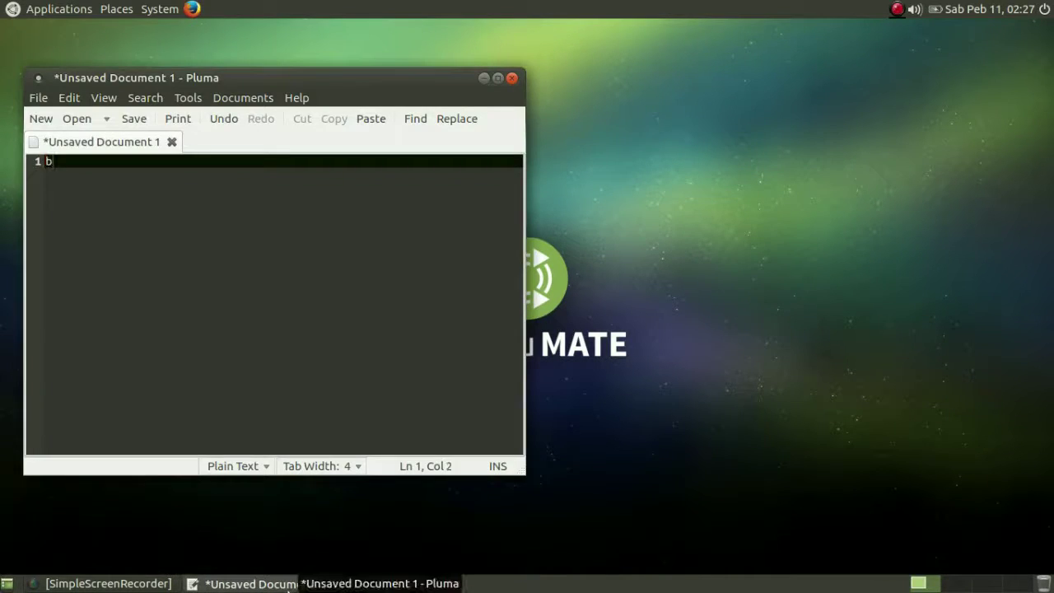
{"action": "type", "text": "erhubung t"}
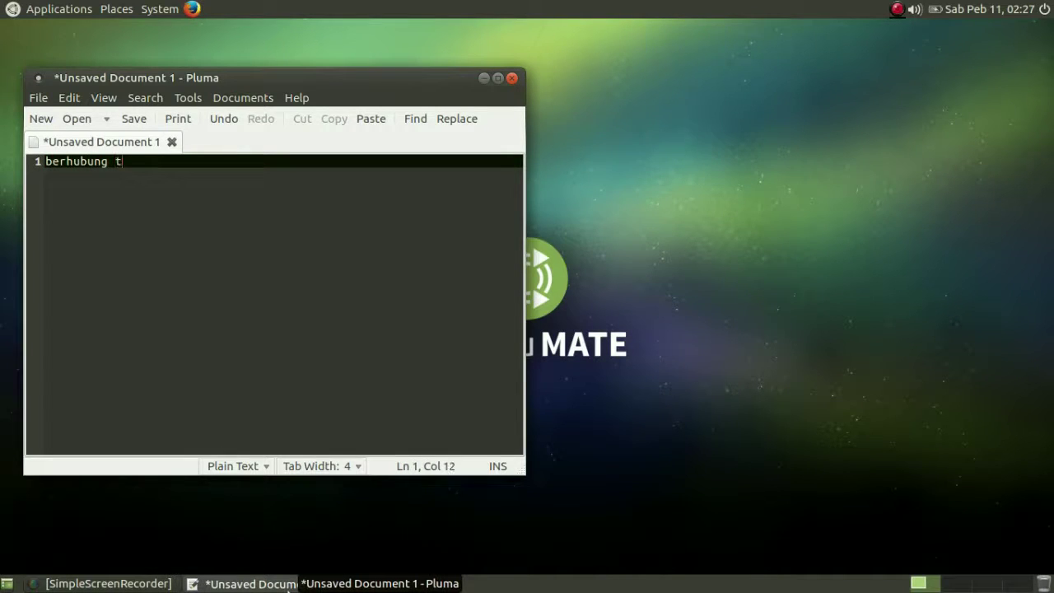
{"action": "type", "text": "idak konek inter"}
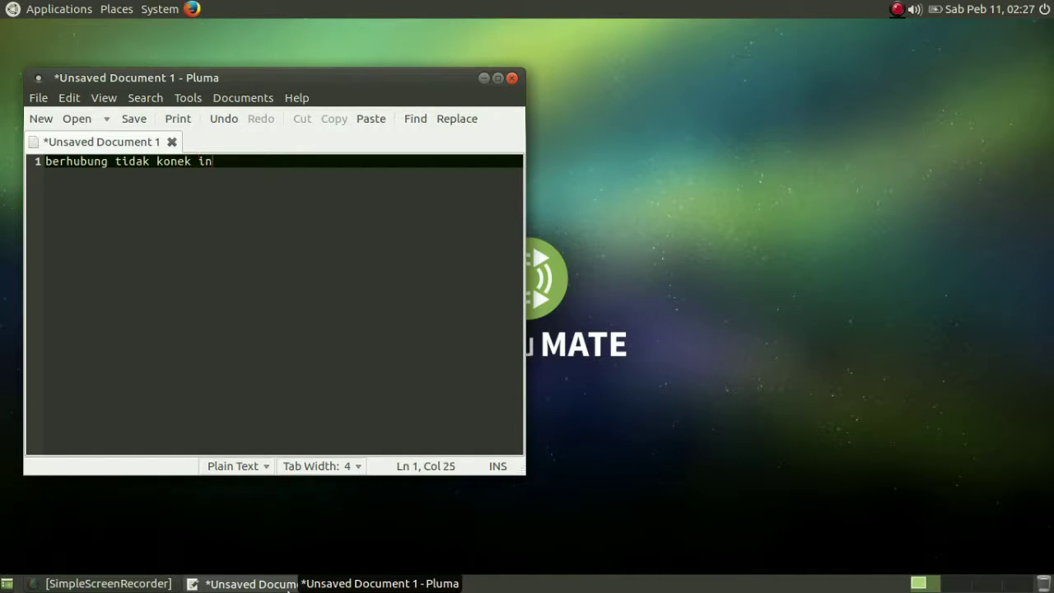
{"action": "type", "text": "t jadi langs"}
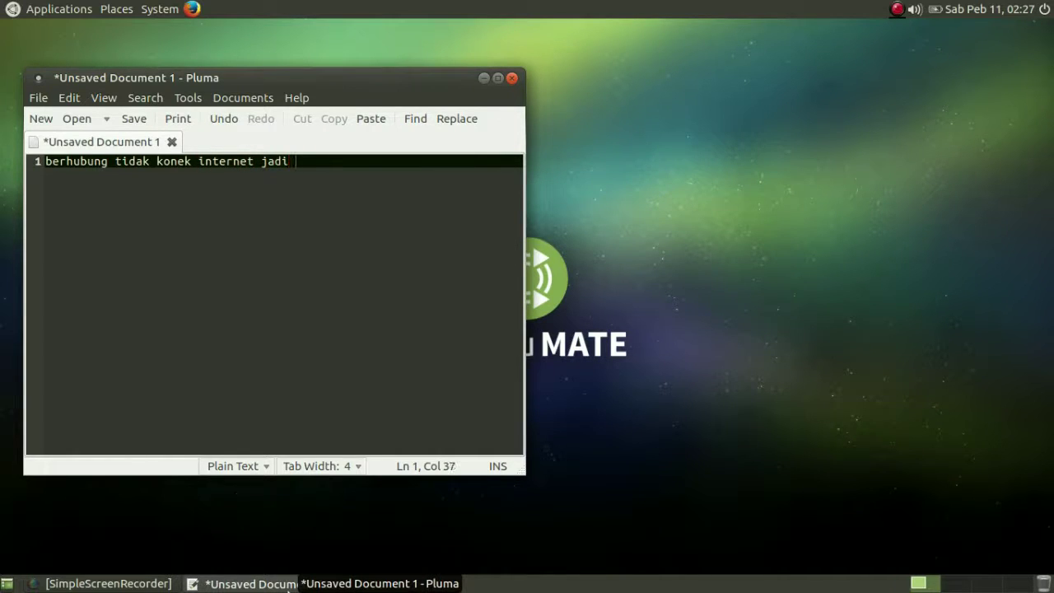
{"action": "type", "text": "ung di cl"}
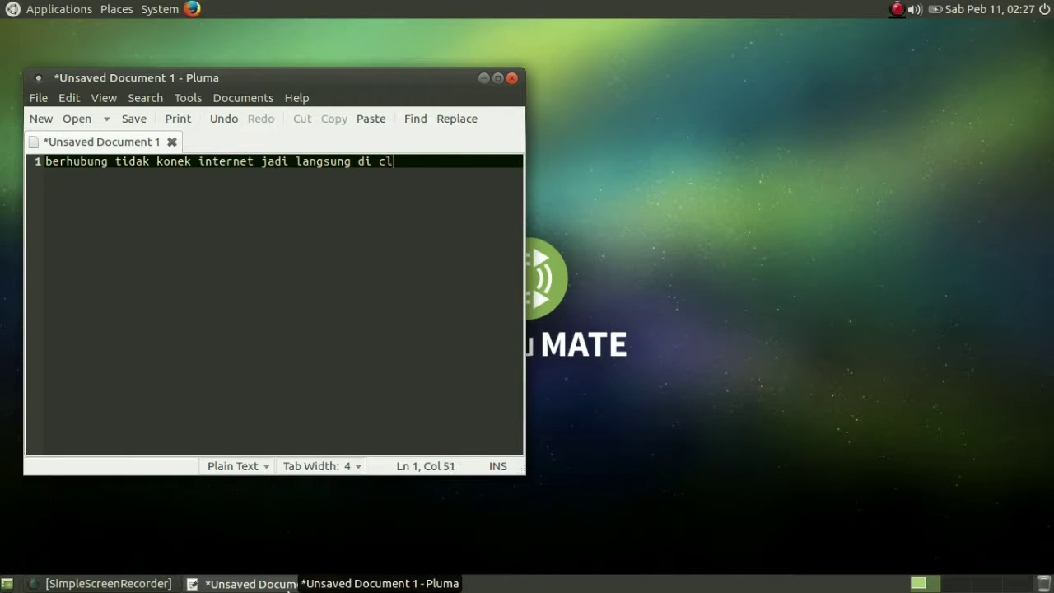
{"action": "type", "text": "ose saja..:)"}
Step: Clear all the text from the Pluma document and minimize its window
{"action": "key", "text": "ctrl+a"}
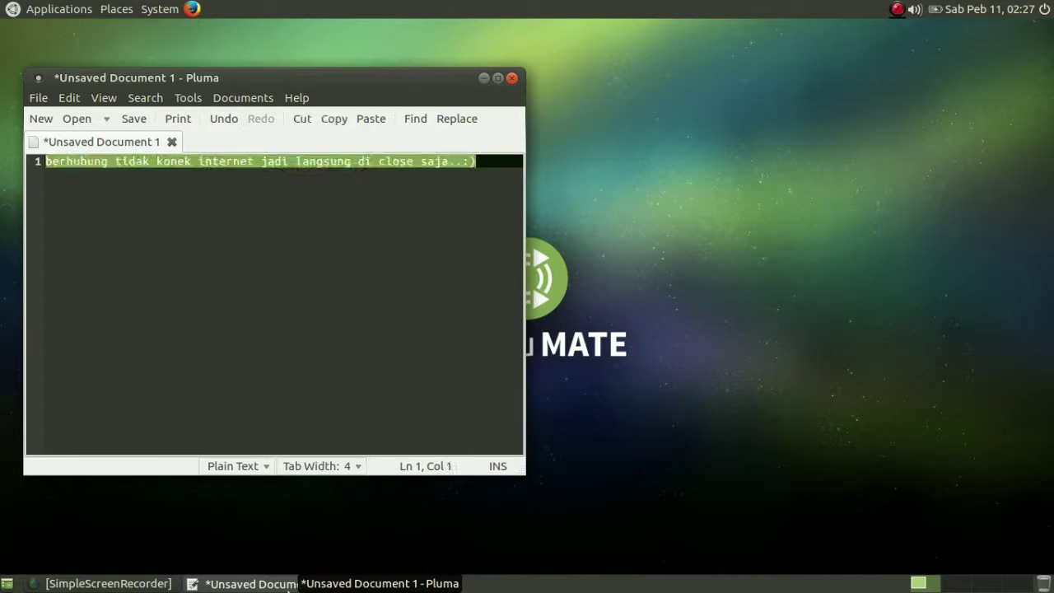
{"action": "key", "text": "BackSpace"}
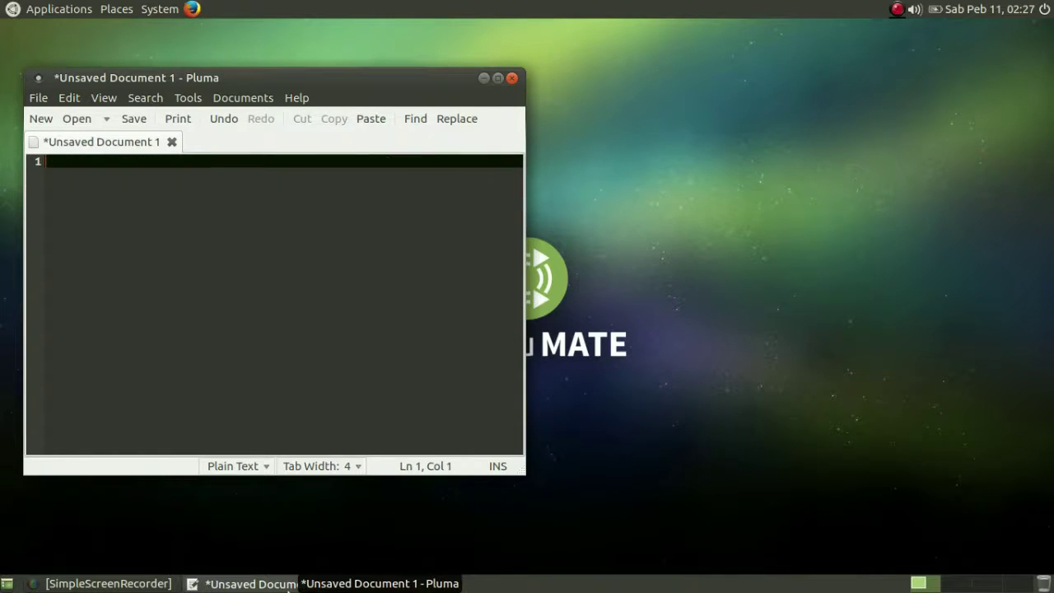
{"action": "left_click", "coordinate": [484, 80]}
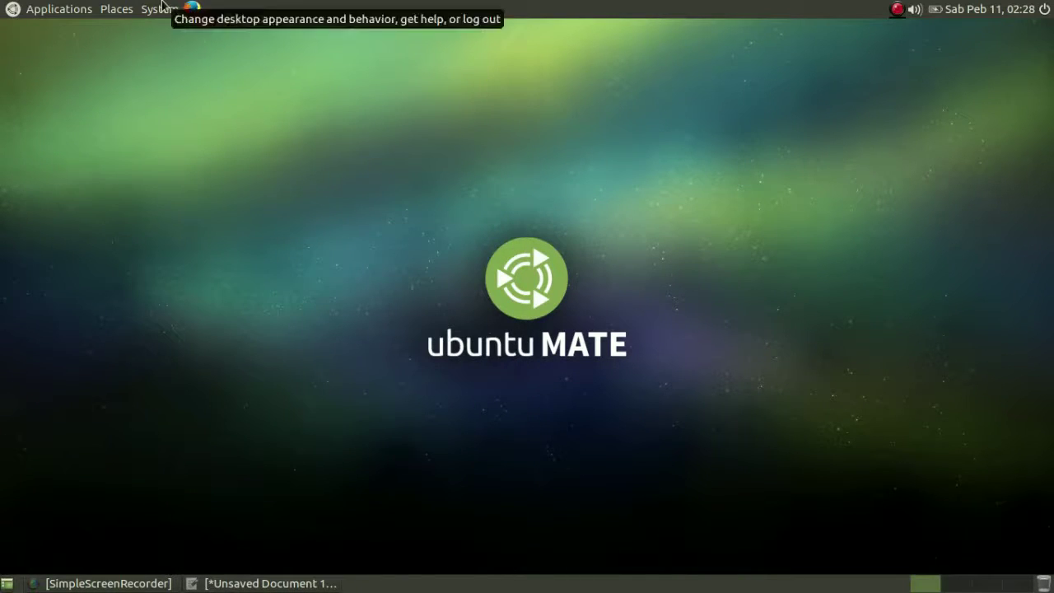
Step: Look through the Office, Other, and Sound & Video application categories
{"action": "left_click", "coordinate": [62, 9]}
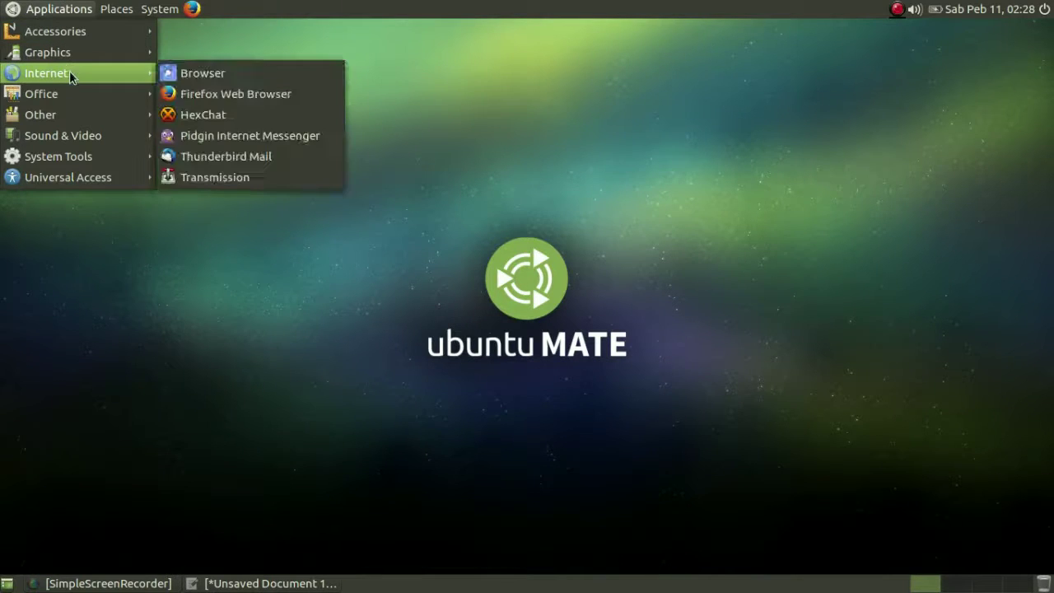
{"action": "mouse_move", "coordinate": [68, 92]}
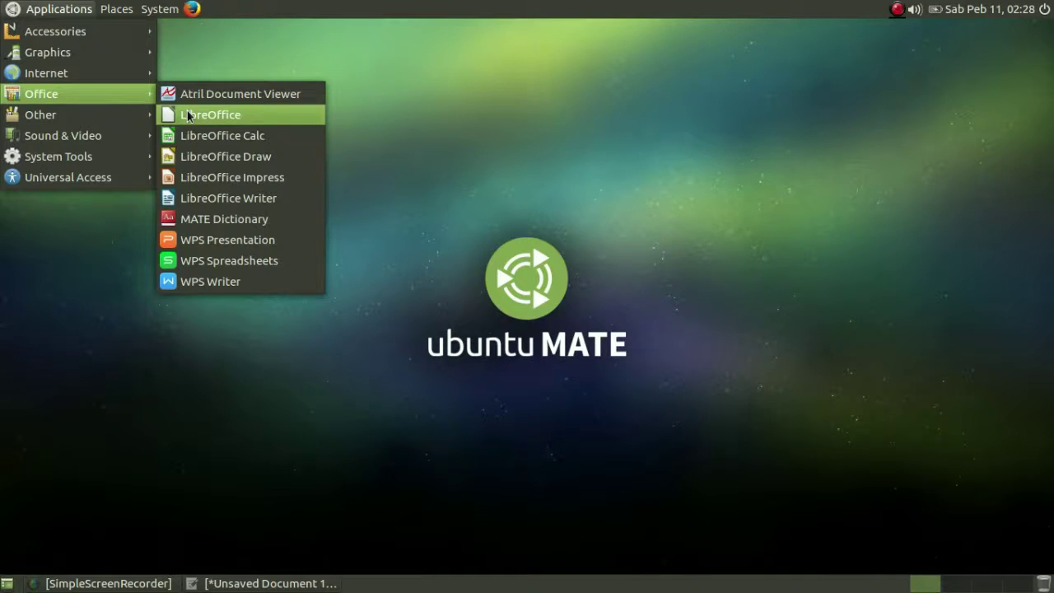
{"action": "mouse_move", "coordinate": [114, 114]}
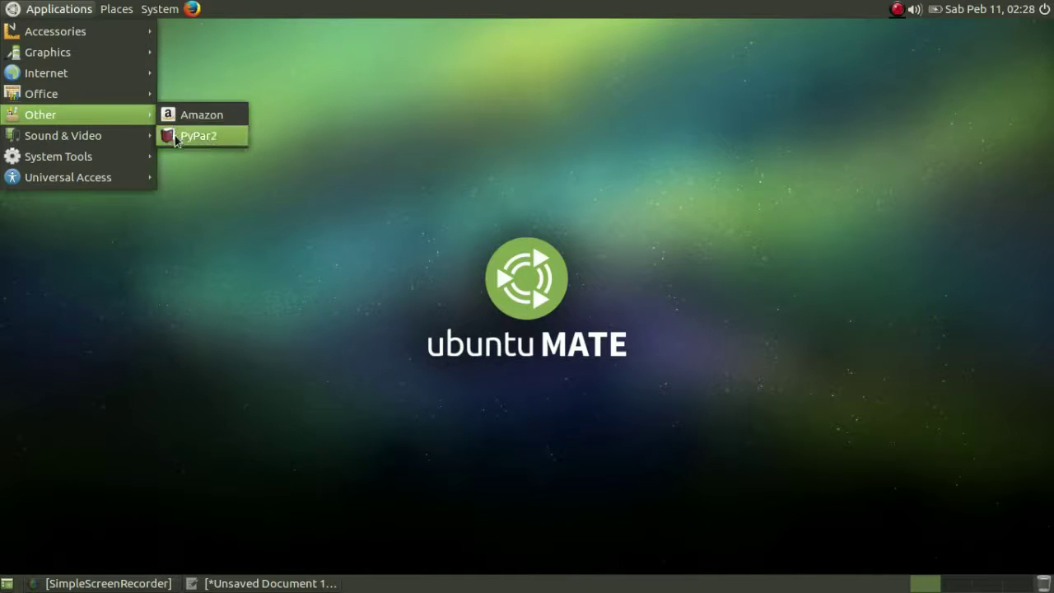
{"action": "mouse_move", "coordinate": [125, 131]}
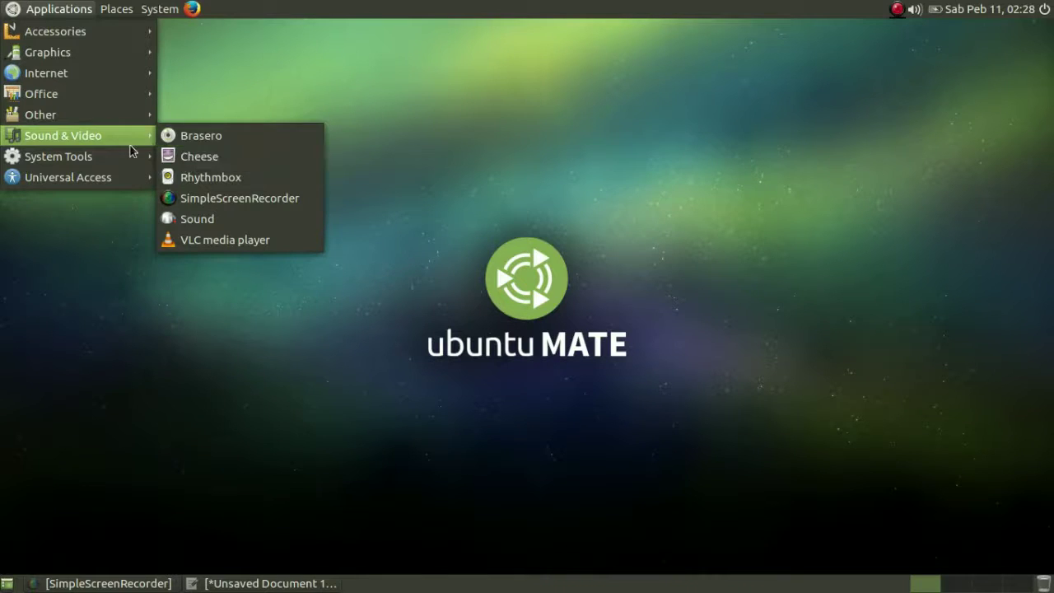
Step: Open Avahi Zeroconf Browser from the system tools, view its service list, and close it
{"action": "mouse_move", "coordinate": [110, 152]}
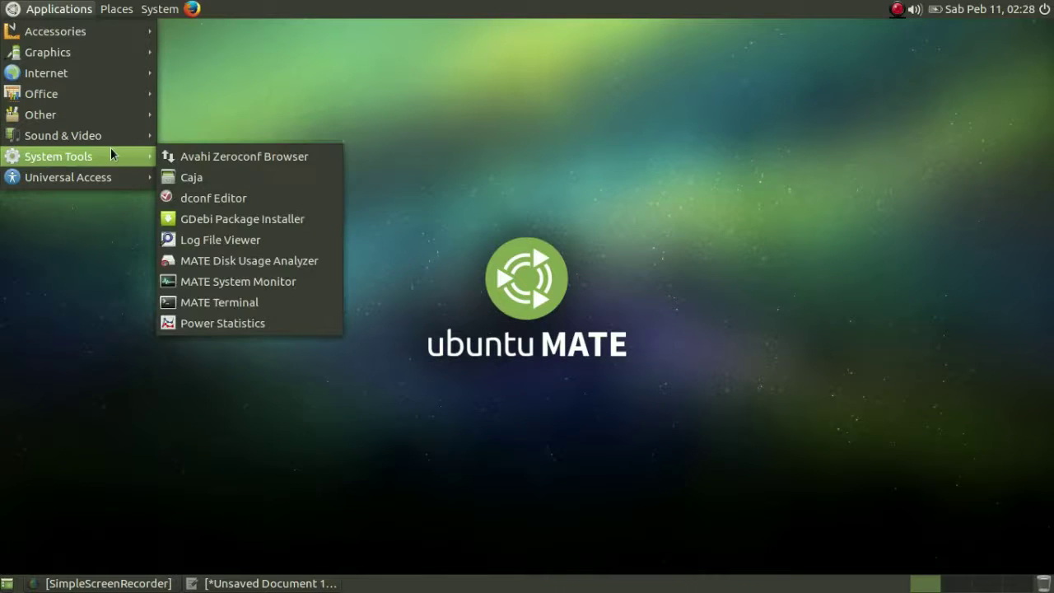
{"action": "left_click", "coordinate": [163, 156]}
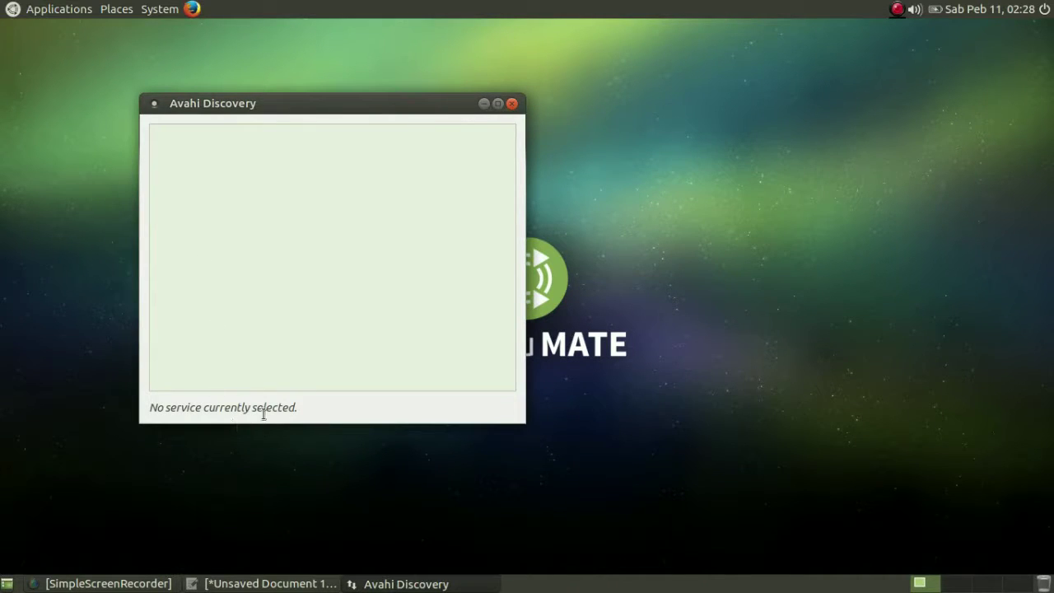
{"action": "left_click", "coordinate": [511, 103]}
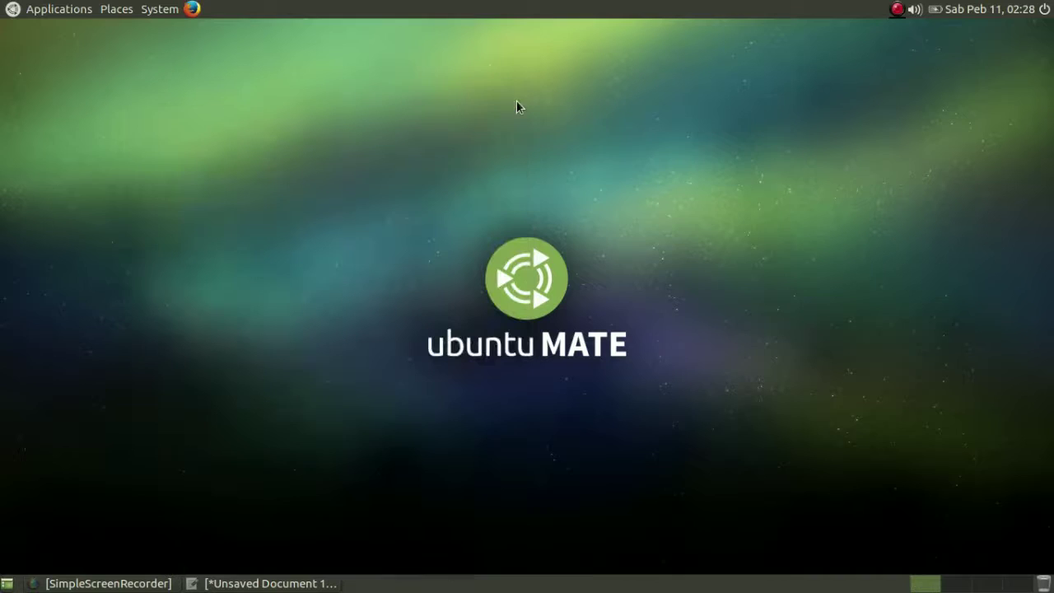
Step: Open the Caja file manager from the system tools, view the home folder, and close it
{"action": "left_click", "coordinate": [82, 9]}
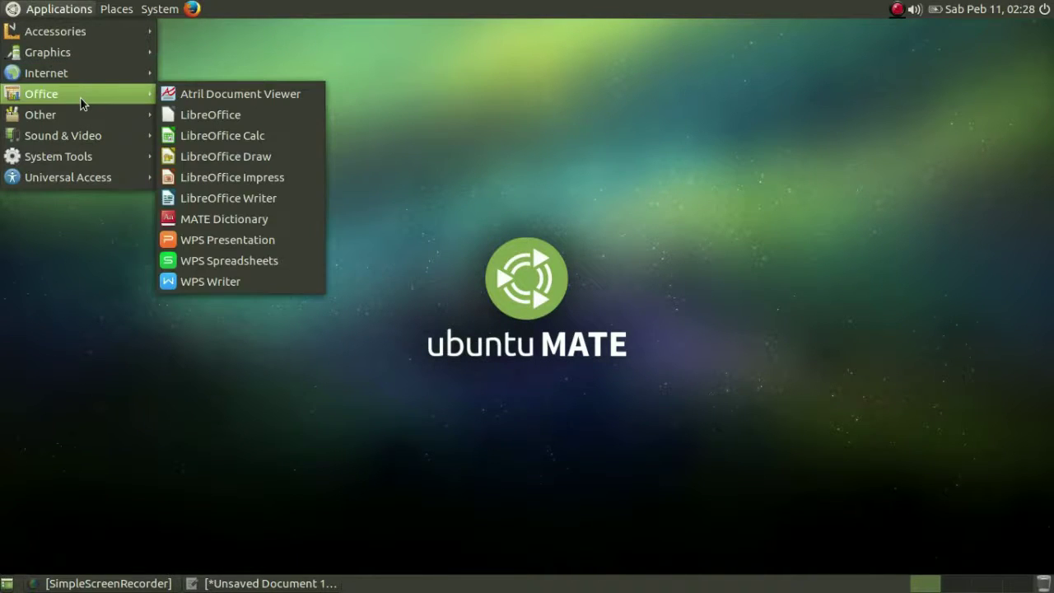
{"action": "mouse_move", "coordinate": [80, 135]}
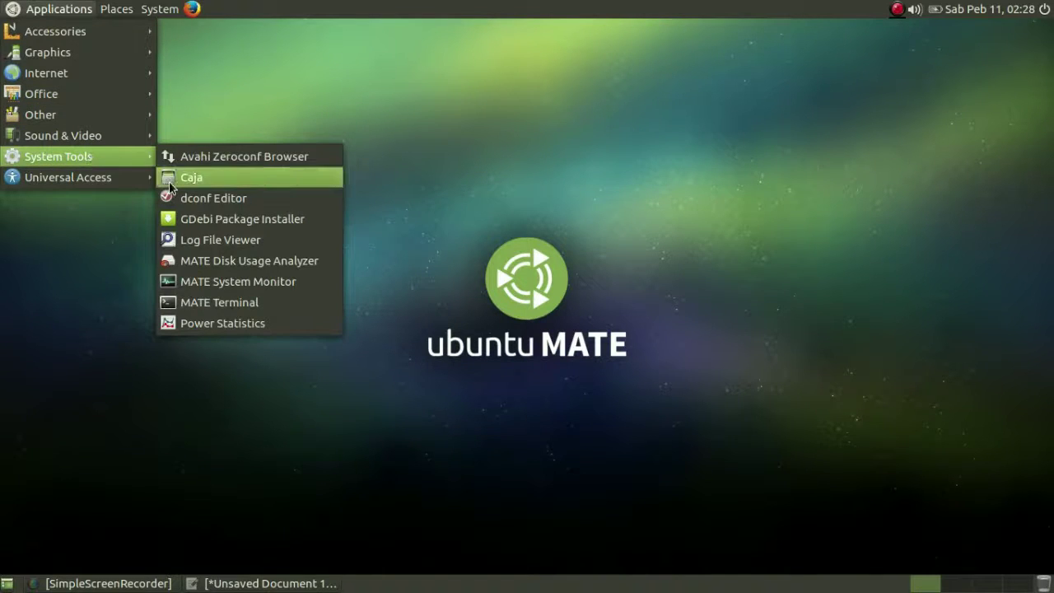
{"action": "left_click", "coordinate": [171, 179]}
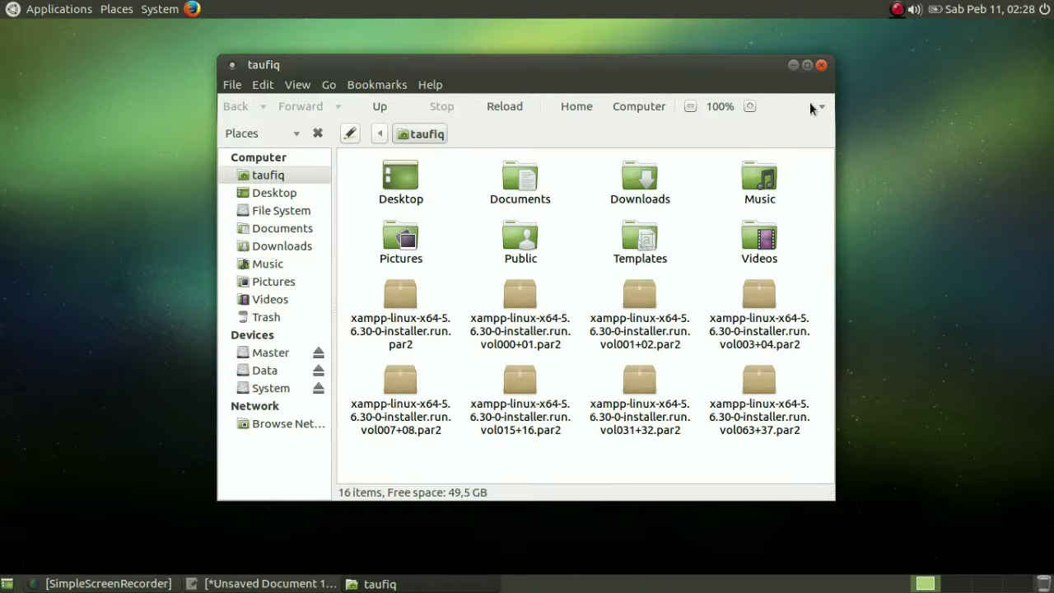
{"action": "left_click", "coordinate": [821, 64]}
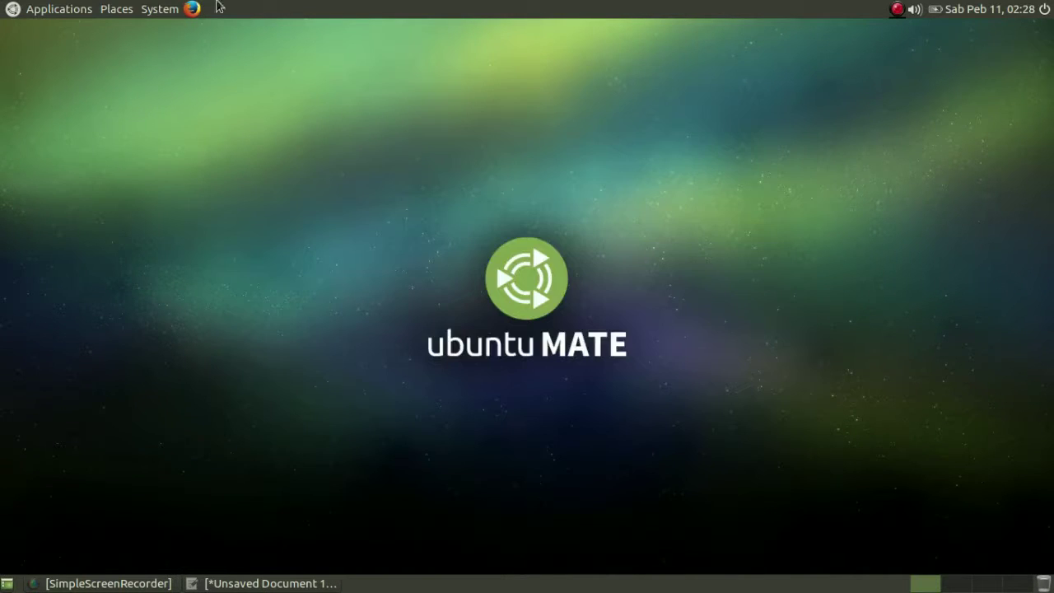
Step: Open dconf Editor from the system tools, select the ca, com and desktop entries in turn, and close it
{"action": "left_click", "coordinate": [82, 7]}
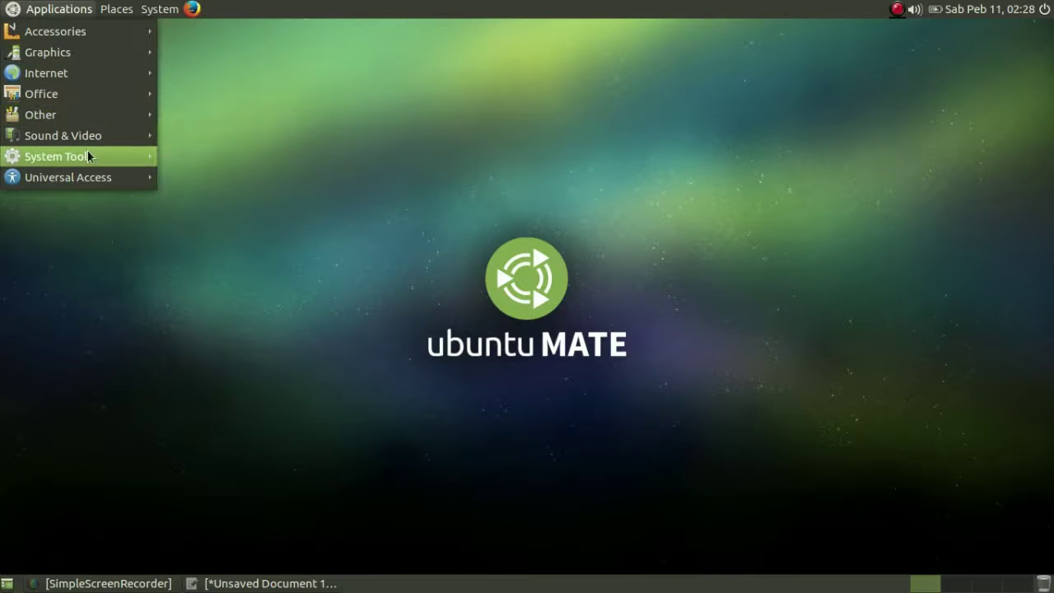
{"action": "mouse_move", "coordinate": [87, 154]}
{"action": "left_click", "coordinate": [205, 201]}
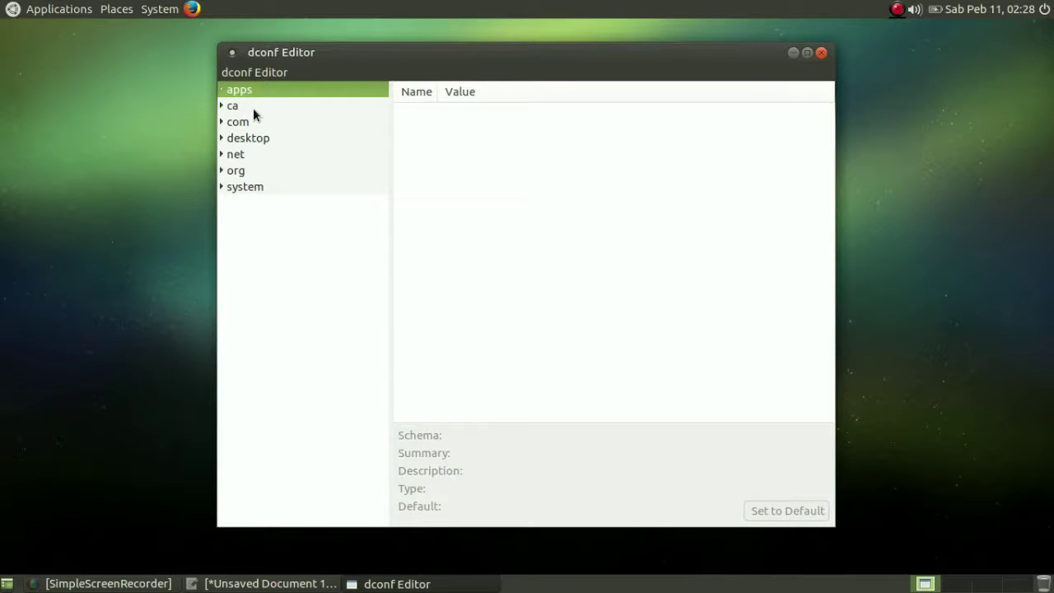
{"action": "left_click", "coordinate": [234, 107]}
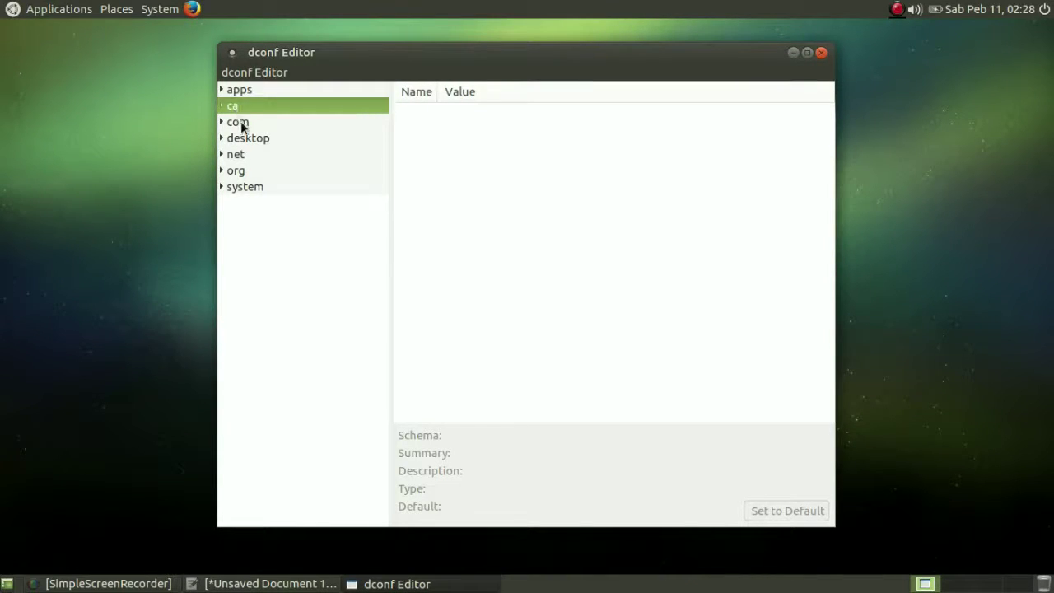
{"action": "left_click", "coordinate": [242, 124]}
{"action": "left_click", "coordinate": [247, 137]}
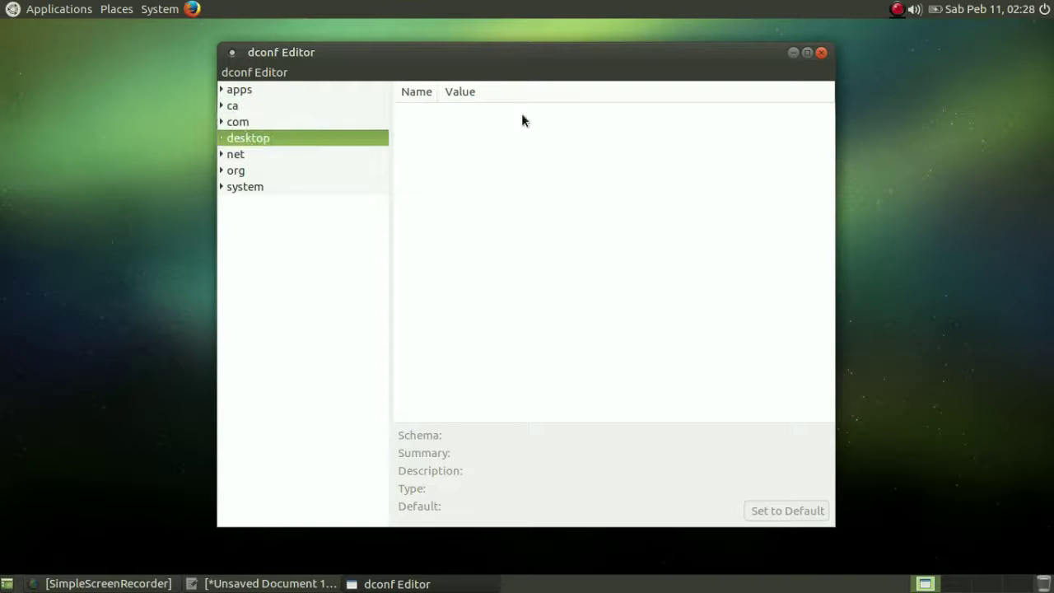
{"action": "left_click", "coordinate": [822, 54]}
Step: Open GDebi Package Installer from the system tools, view its Details, Included files and Lintian output pages, and close it
{"action": "left_click", "coordinate": [49, 6]}
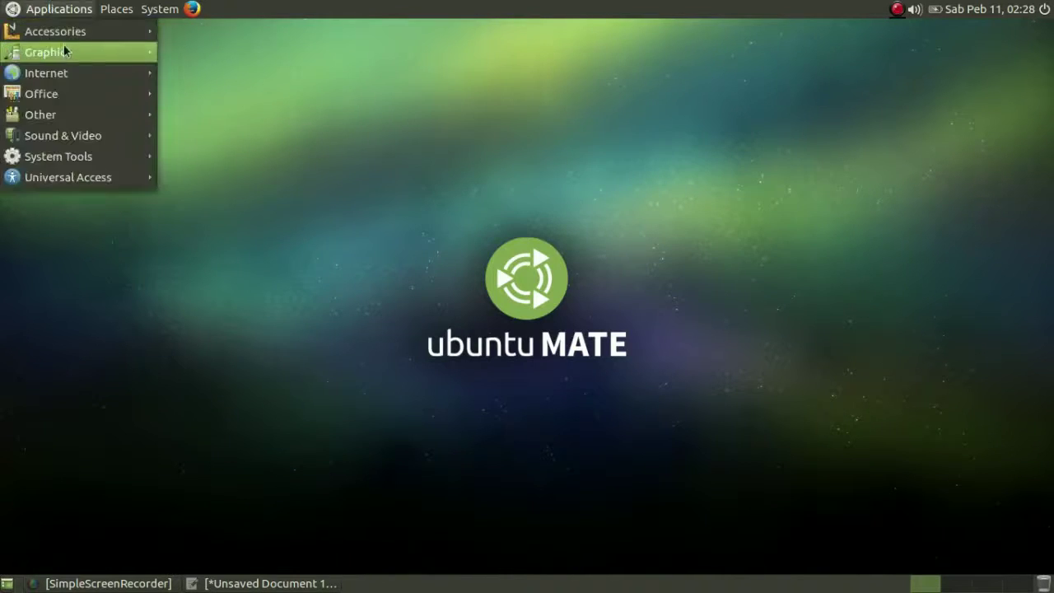
{"action": "mouse_move", "coordinate": [78, 156]}
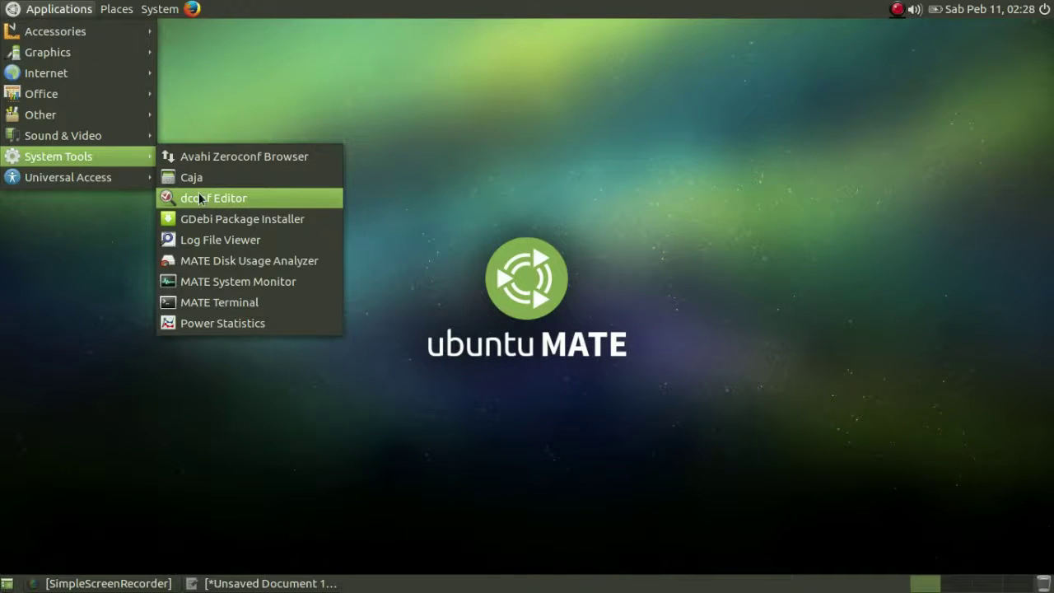
{"action": "left_click", "coordinate": [211, 219]}
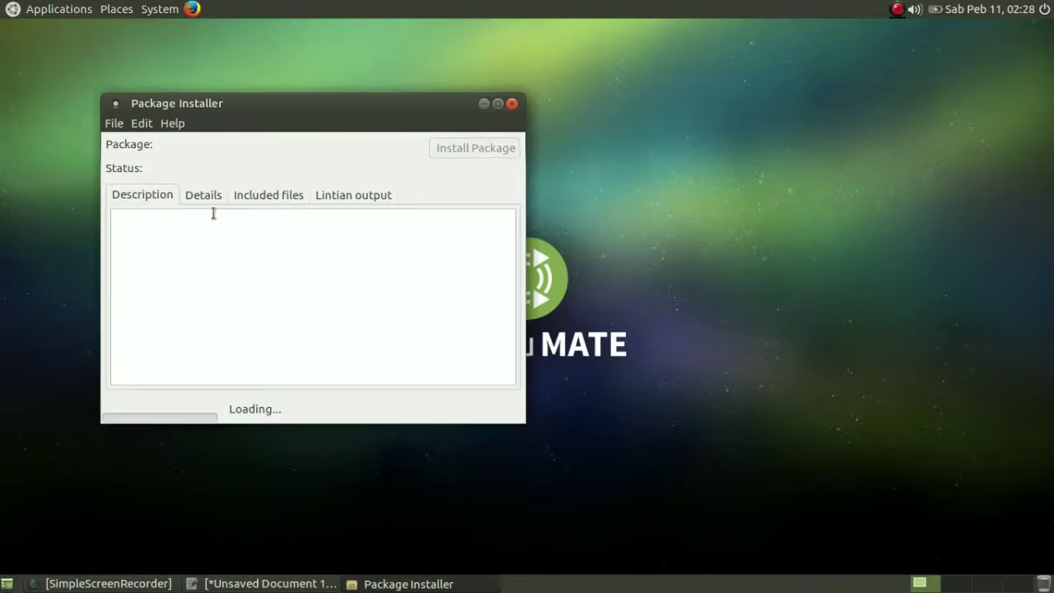
{"action": "left_click", "coordinate": [198, 195]}
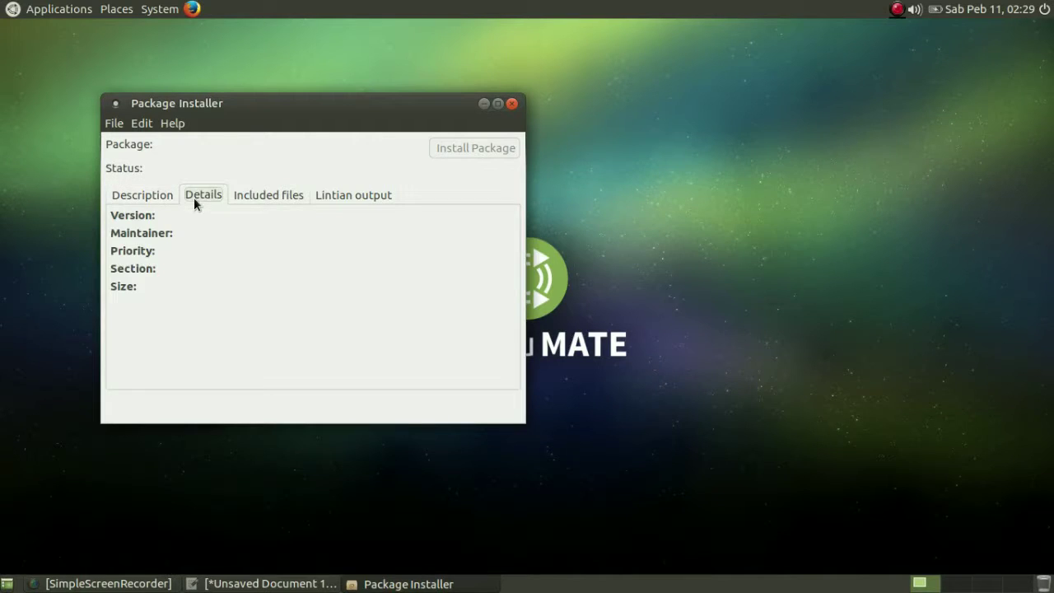
{"action": "left_click", "coordinate": [252, 199]}
{"action": "left_click", "coordinate": [340, 198]}
{"action": "left_click", "coordinate": [511, 103]}
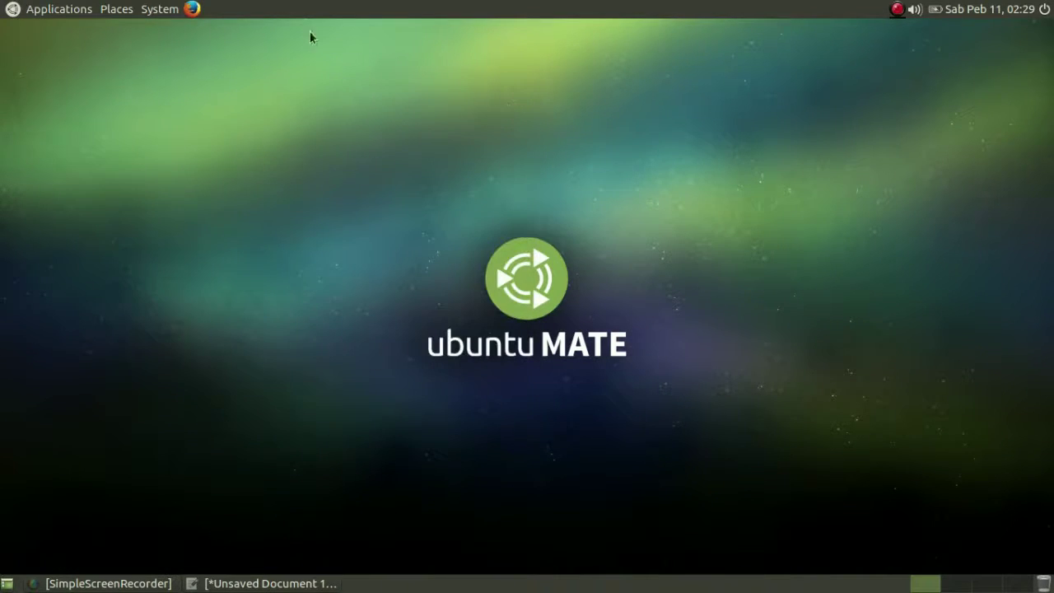
Step: Open Log File Viewer from the system tools, view boot.log, and close it
{"action": "left_click", "coordinate": [31, 8]}
{"action": "mouse_move", "coordinate": [82, 156]}
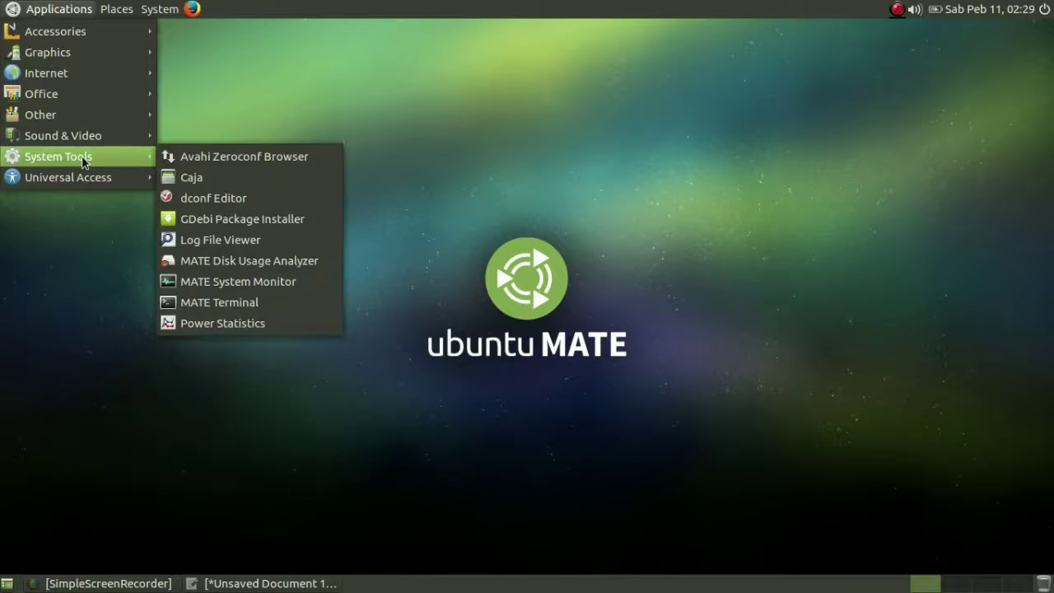
{"action": "left_click", "coordinate": [199, 234]}
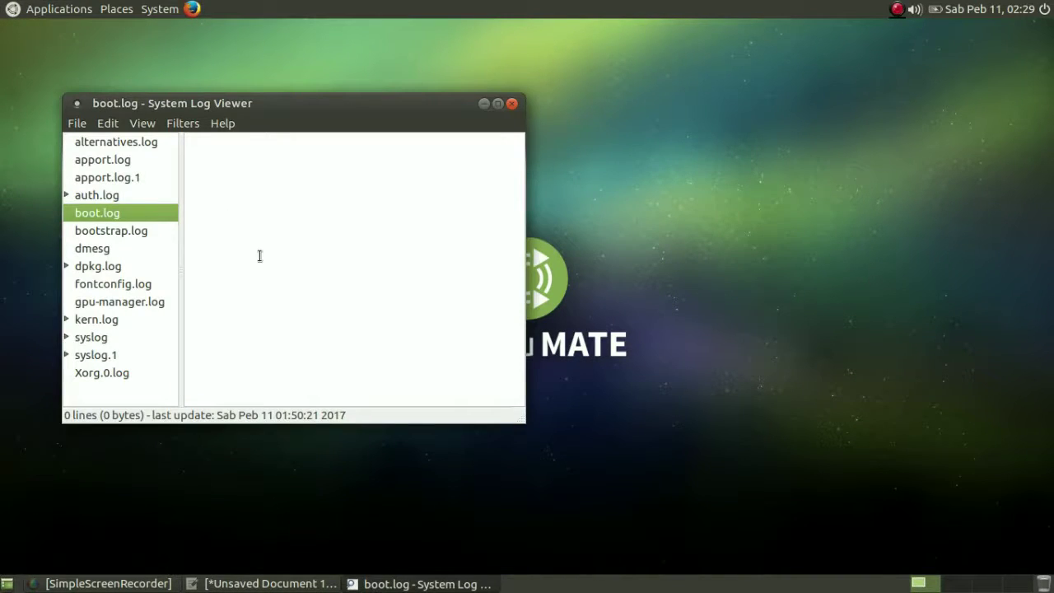
{"action": "left_click", "coordinate": [511, 102]}
Step: Open MATE Disk Usage Analyzer from the system tools, start a scan of the whole filesystem, and close it
{"action": "left_click", "coordinate": [48, 6]}
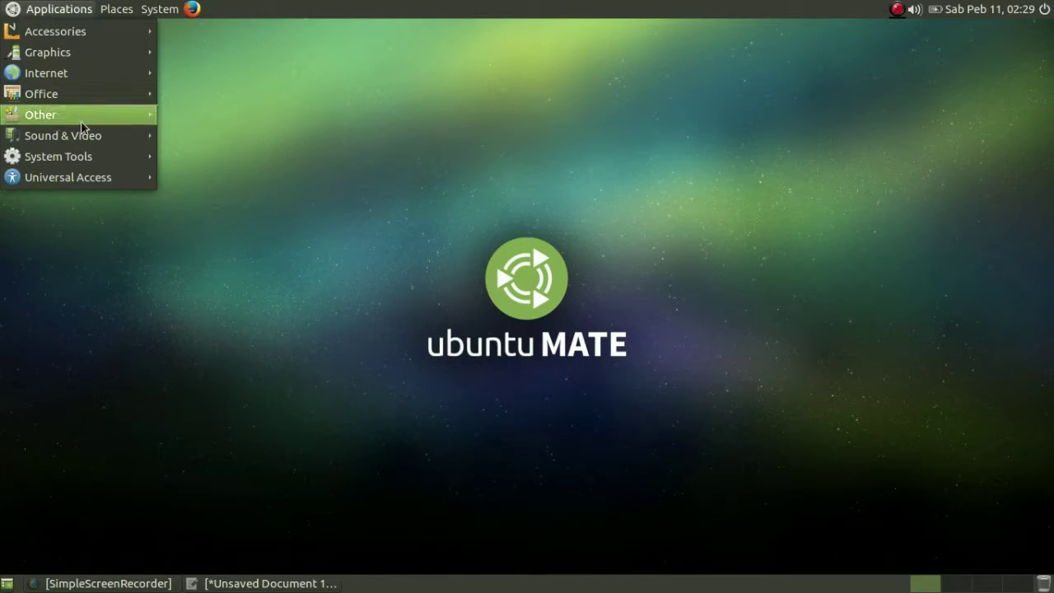
{"action": "mouse_move", "coordinate": [89, 152]}
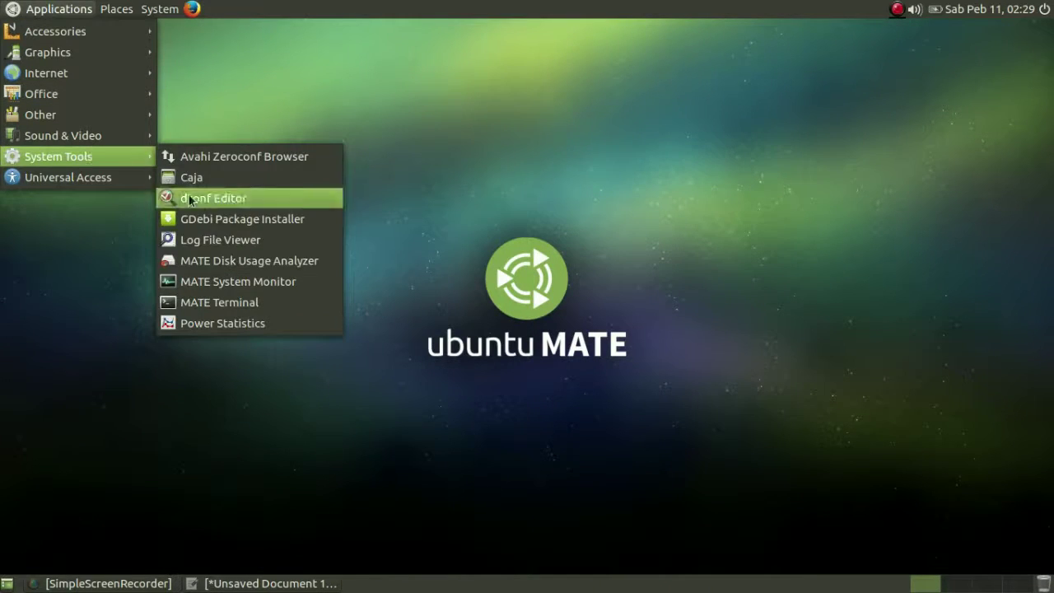
{"action": "left_click", "coordinate": [205, 260]}
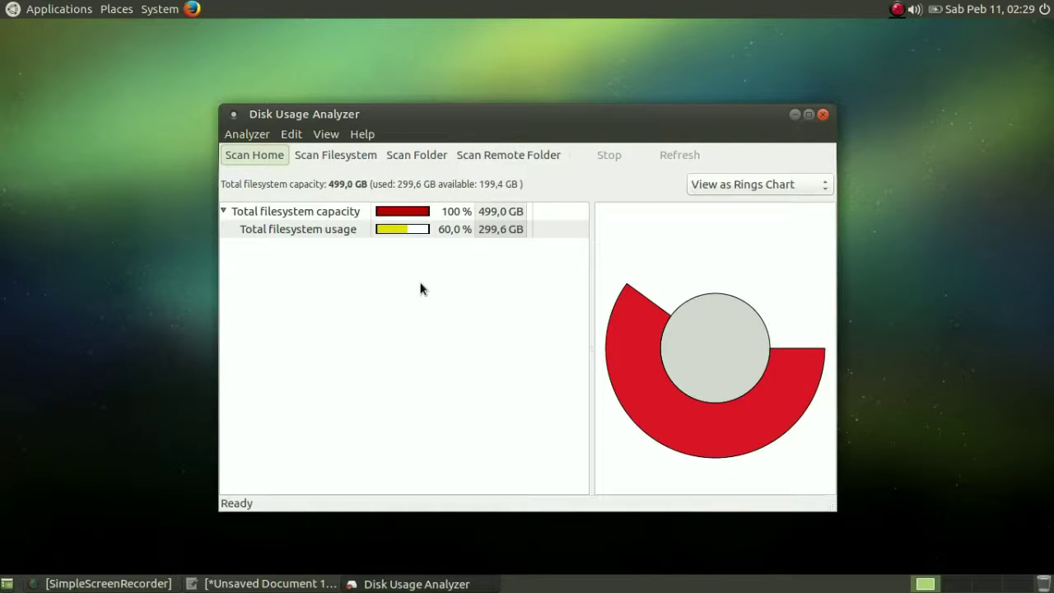
{"action": "left_click", "coordinate": [318, 156]}
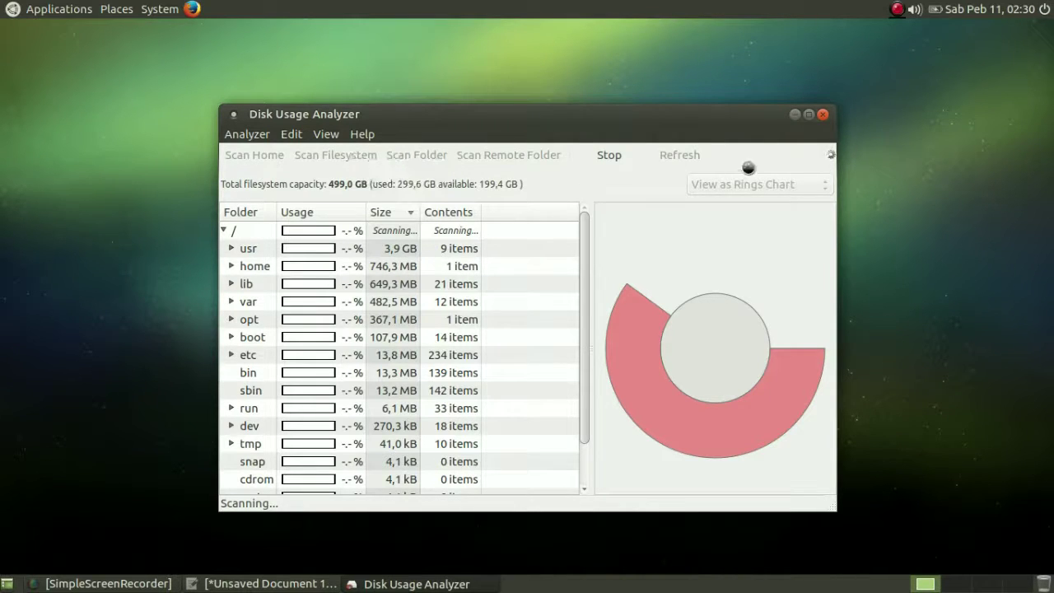
{"action": "left_click", "coordinate": [824, 118]}
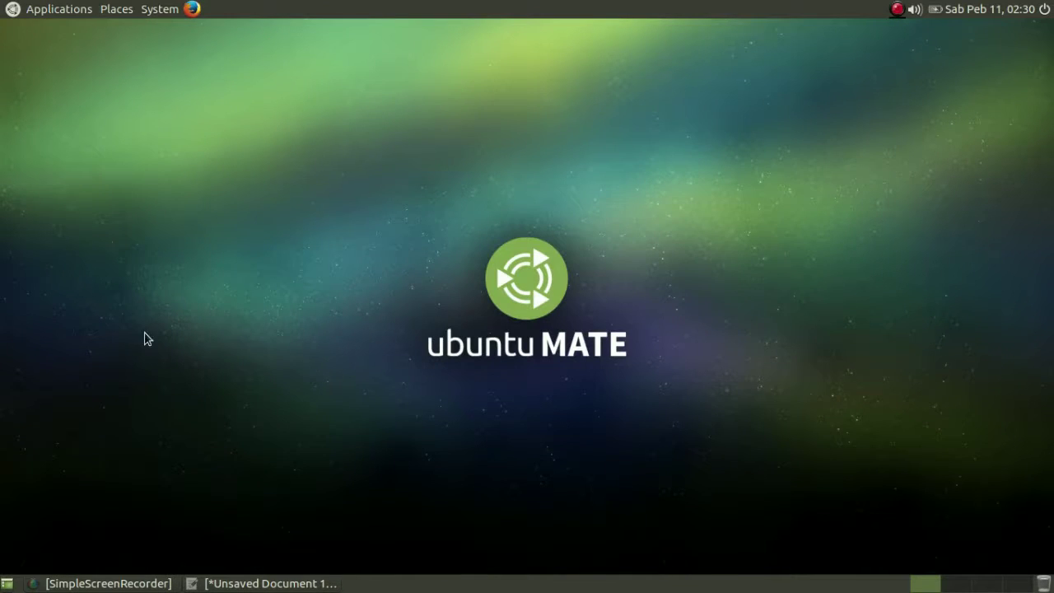
Step: Bring up the unsaved Pluma document, write "kelamaan langsung di close aja :v" in it, and dismiss the save dialog
{"action": "left_click", "coordinate": [261, 582]}
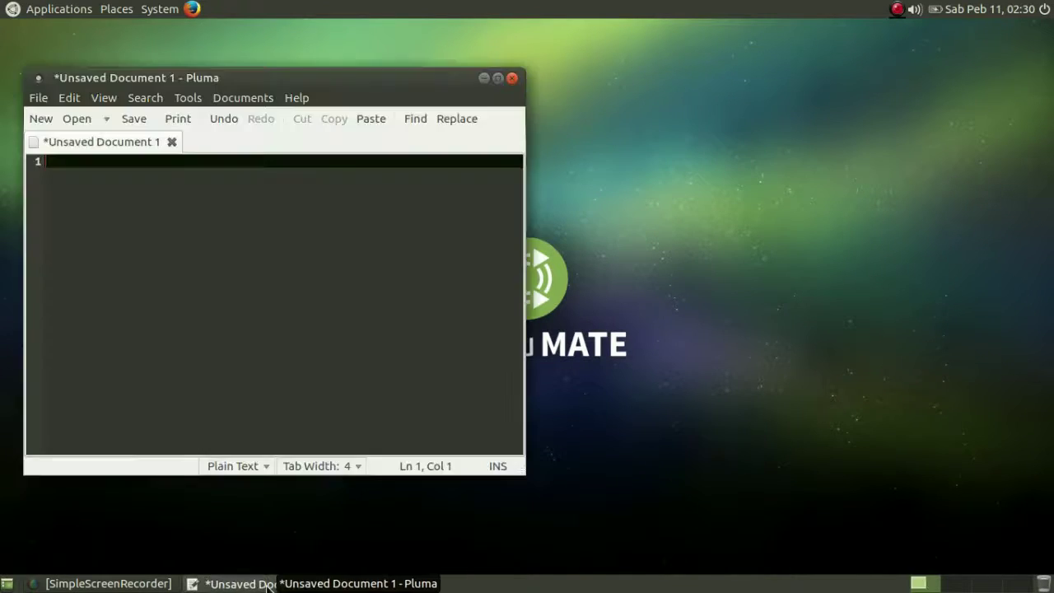
{"action": "type", "text": "kel"}
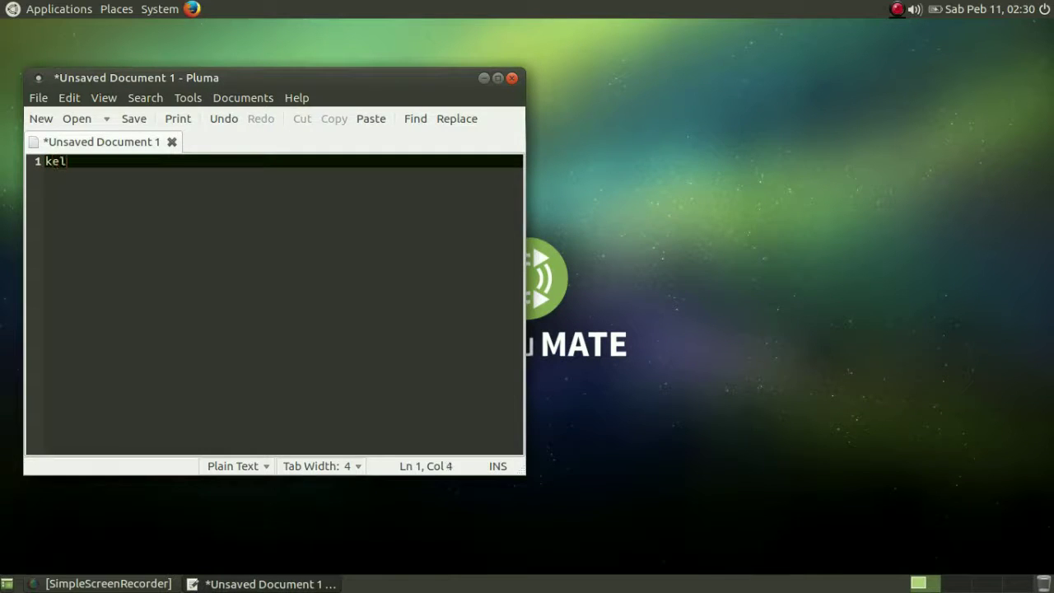
{"action": "type", "text": "amaan langsung di close aja"}
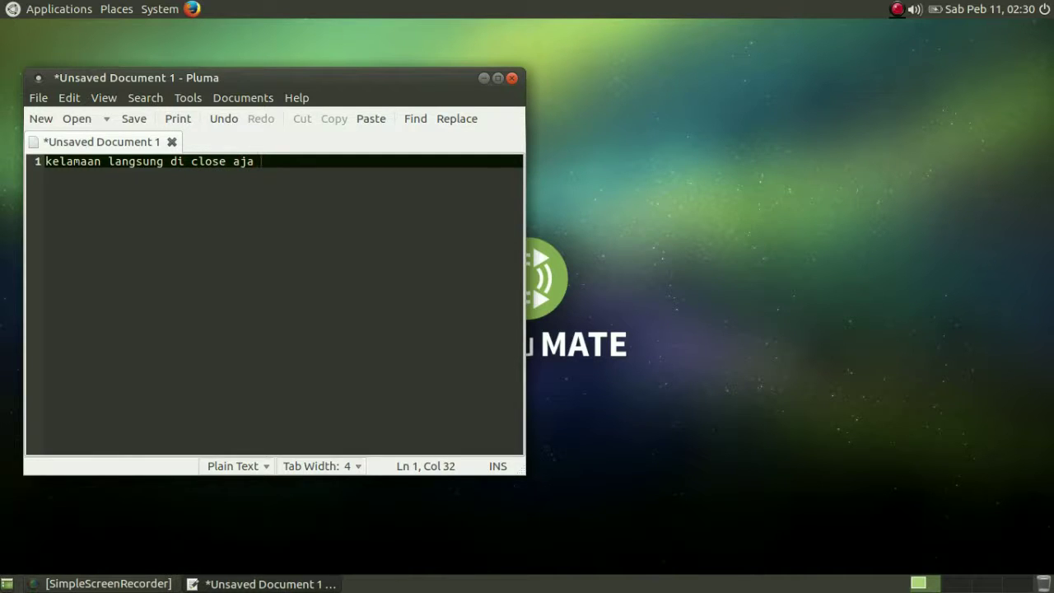
{"action": "type", "text": " :v"}
{"action": "key", "text": "ctrl+s"}
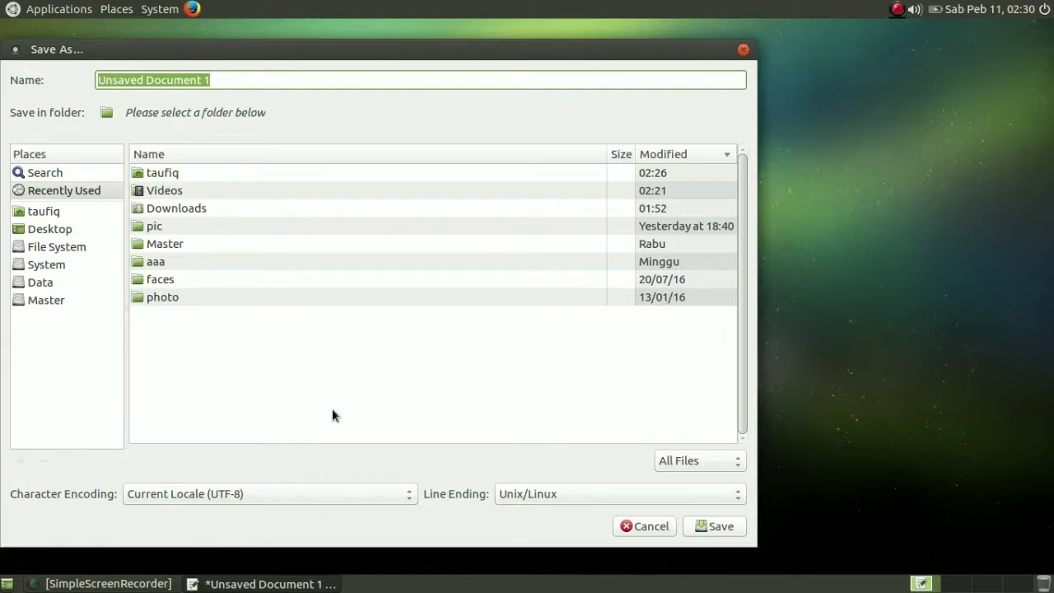
{"action": "left_click", "coordinate": [743, 52]}
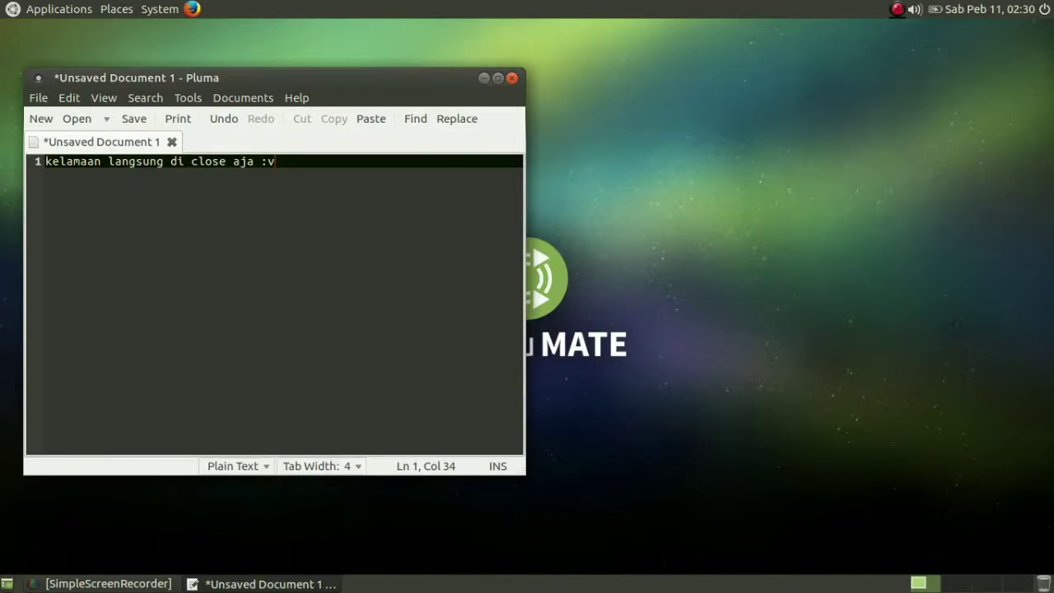
Step: Delete all the text in the Pluma document and minimize its window
{"action": "key", "text": "ctrl+a"}
{"action": "key", "text": "Delete"}
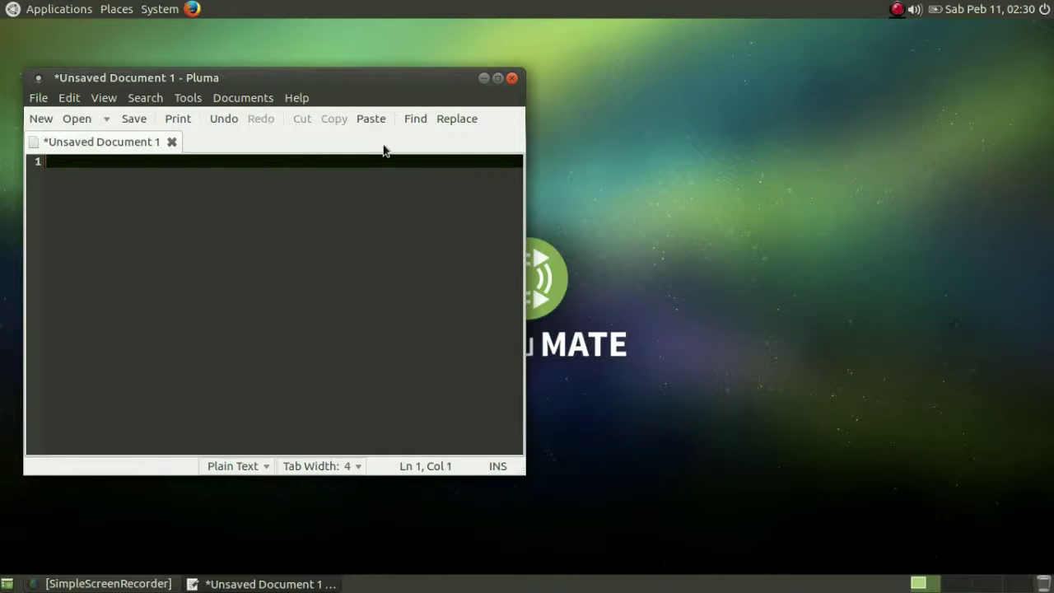
{"action": "left_click", "coordinate": [484, 80]}
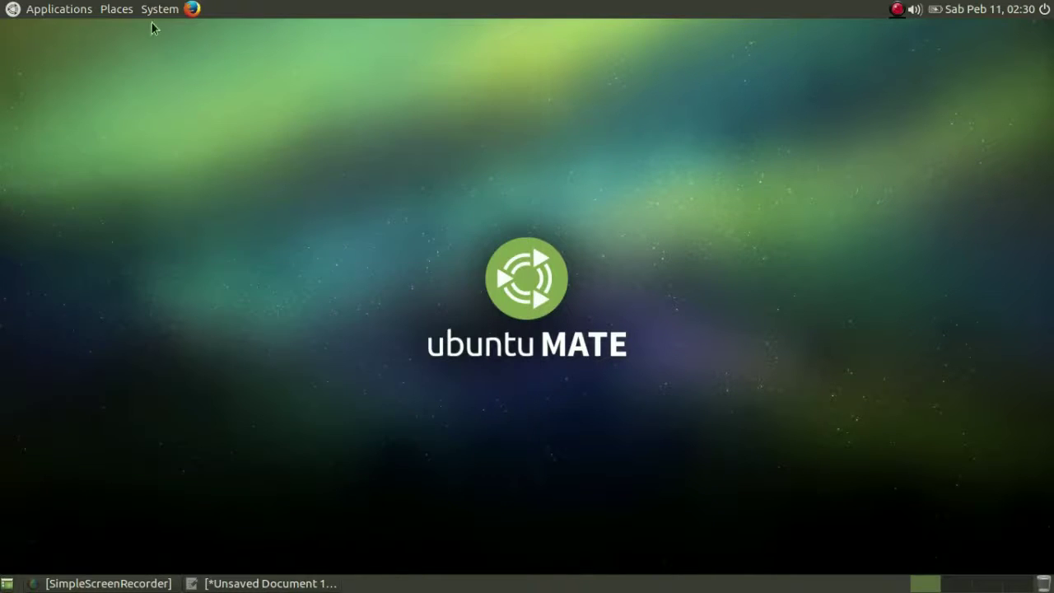
Step: Open MATE System Monitor from the system tools, view its system, processes, resources and file systems pages, and close it
{"action": "left_click", "coordinate": [51, 9]}
{"action": "mouse_move", "coordinate": [65, 162]}
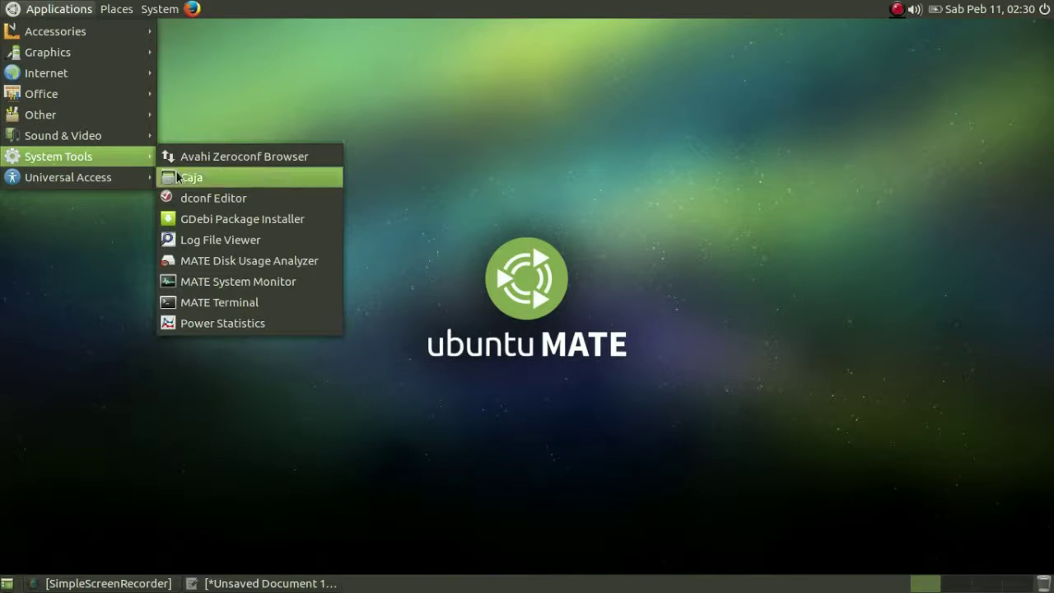
{"action": "left_click", "coordinate": [212, 274]}
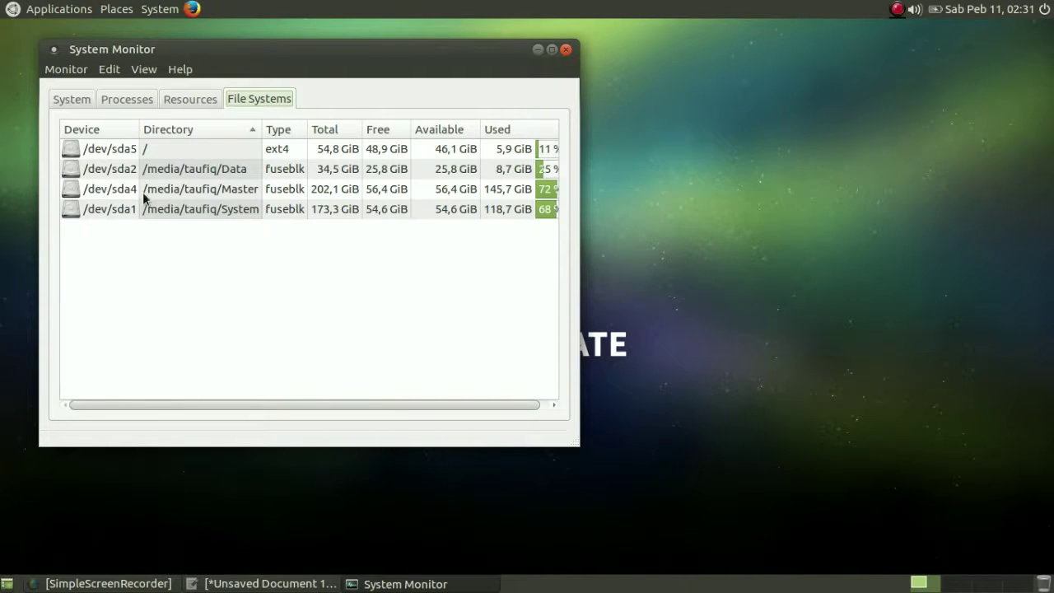
{"action": "left_click", "coordinate": [79, 102]}
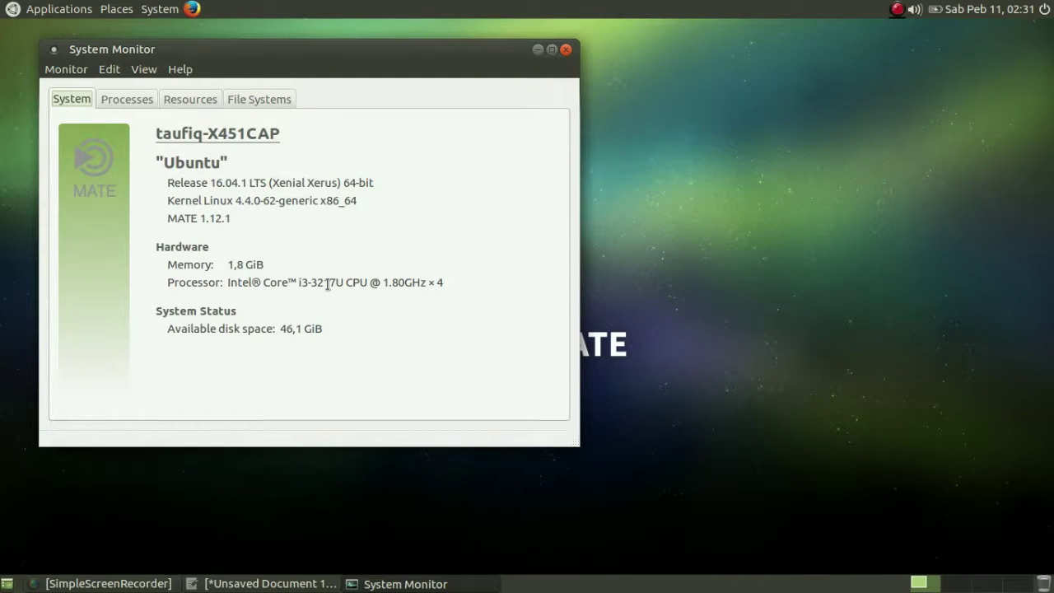
{"action": "left_click", "coordinate": [114, 105]}
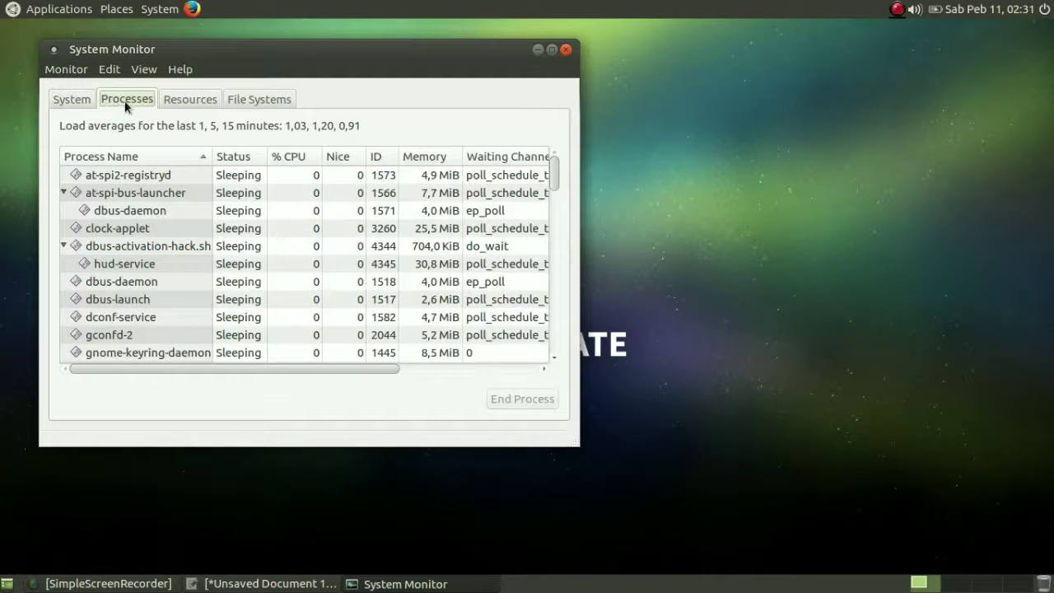
{"action": "left_click", "coordinate": [176, 104]}
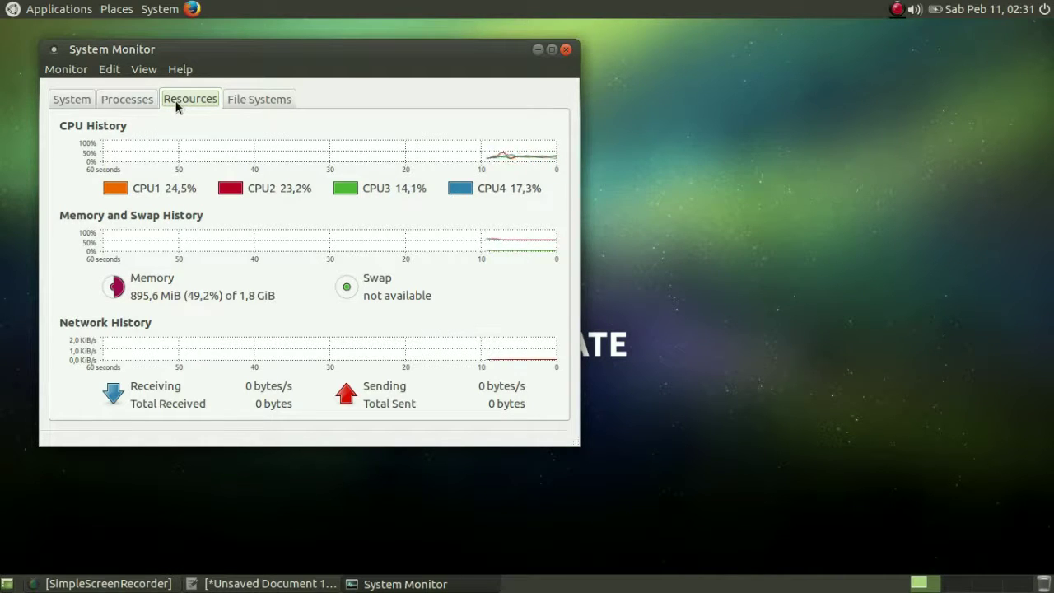
{"action": "left_click", "coordinate": [252, 107]}
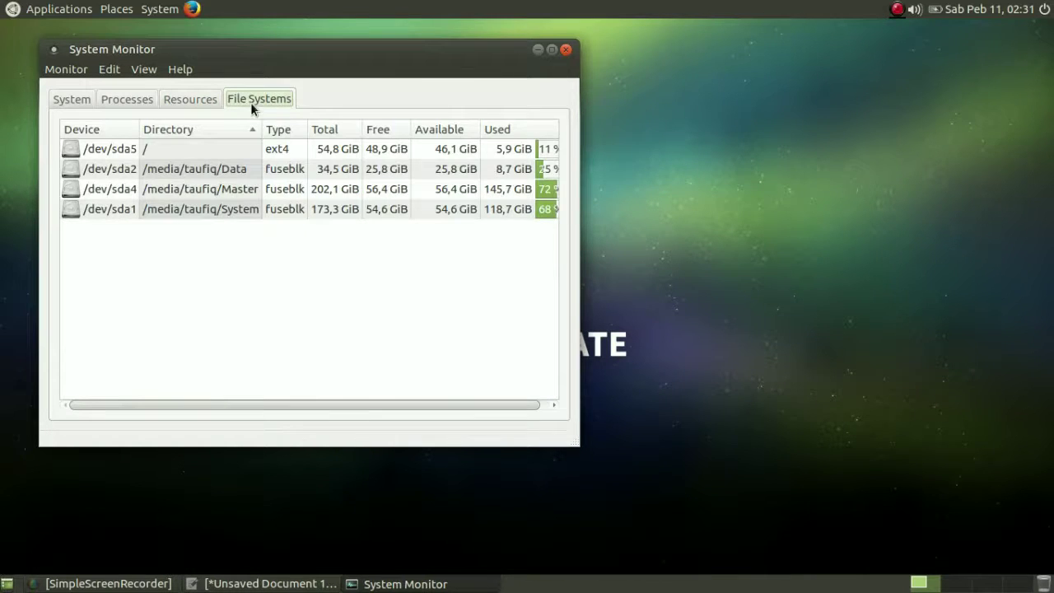
{"action": "left_click", "coordinate": [567, 51]}
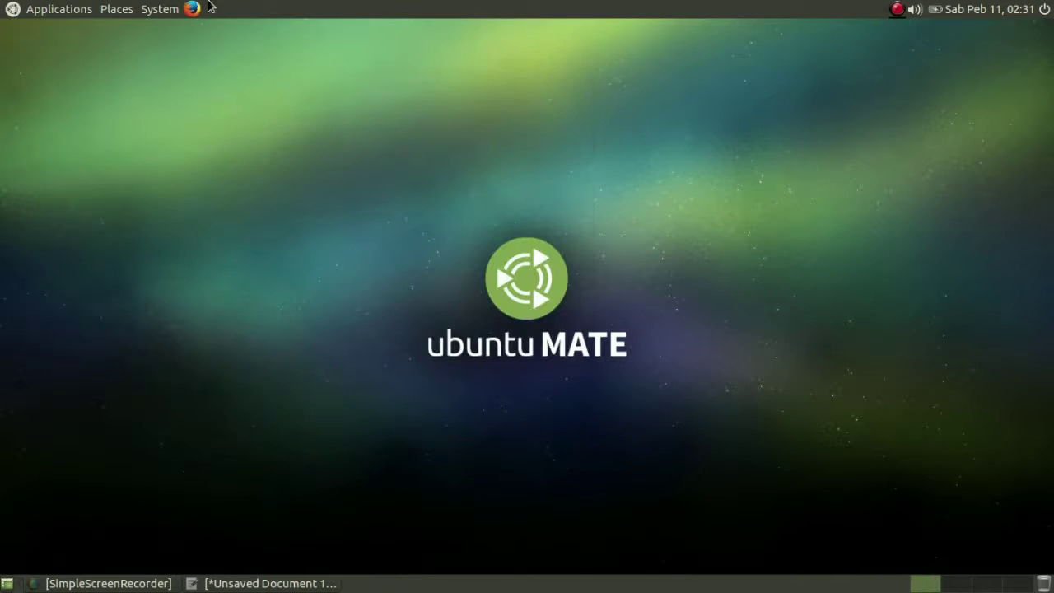
Step: Open MATE Terminal from the system tools, look through its menus from File to Help, and close it
{"action": "left_click", "coordinate": [46, 8]}
{"action": "mouse_move", "coordinate": [75, 153]}
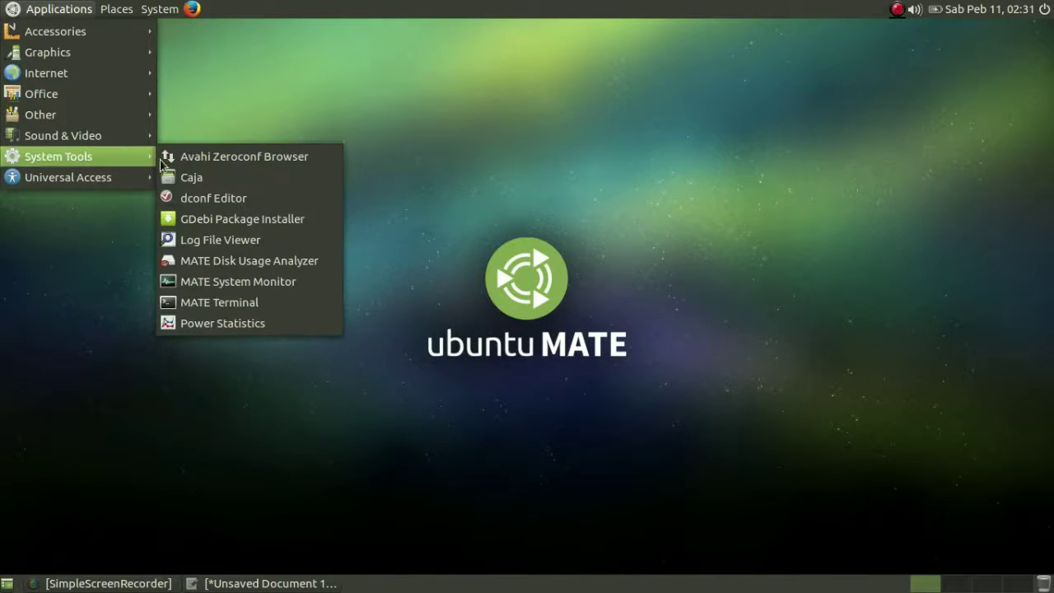
{"action": "left_click", "coordinate": [230, 298]}
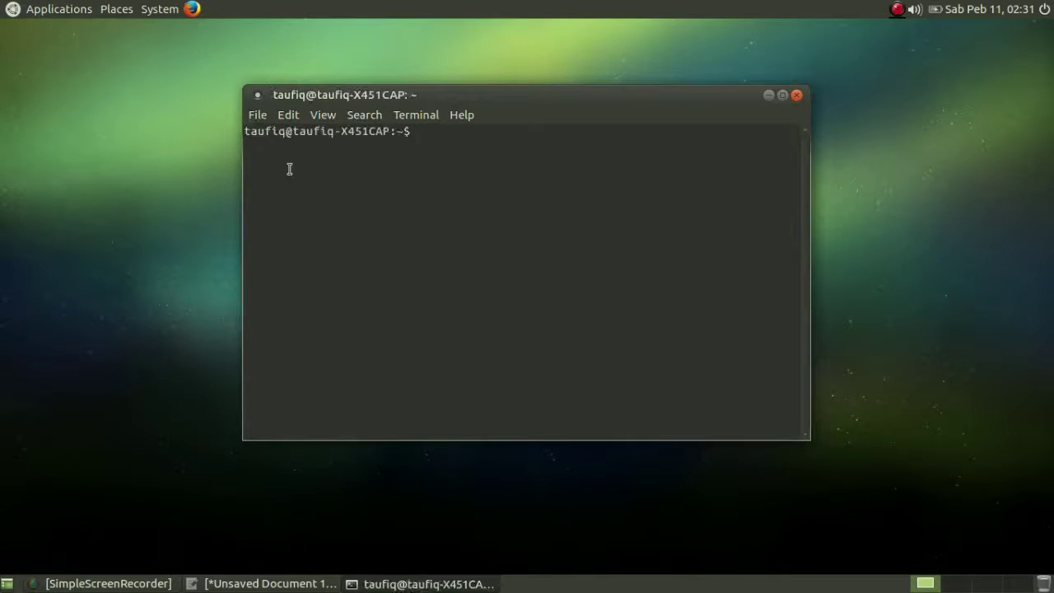
{"action": "left_click", "coordinate": [258, 119]}
{"action": "mouse_move", "coordinate": [282, 125]}
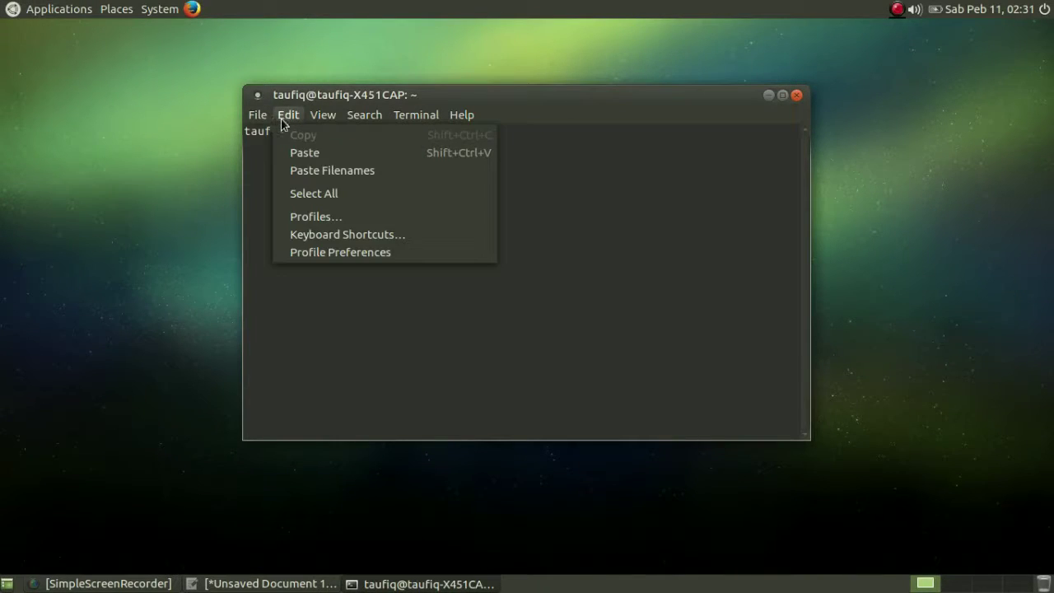
{"action": "mouse_move", "coordinate": [349, 125]}
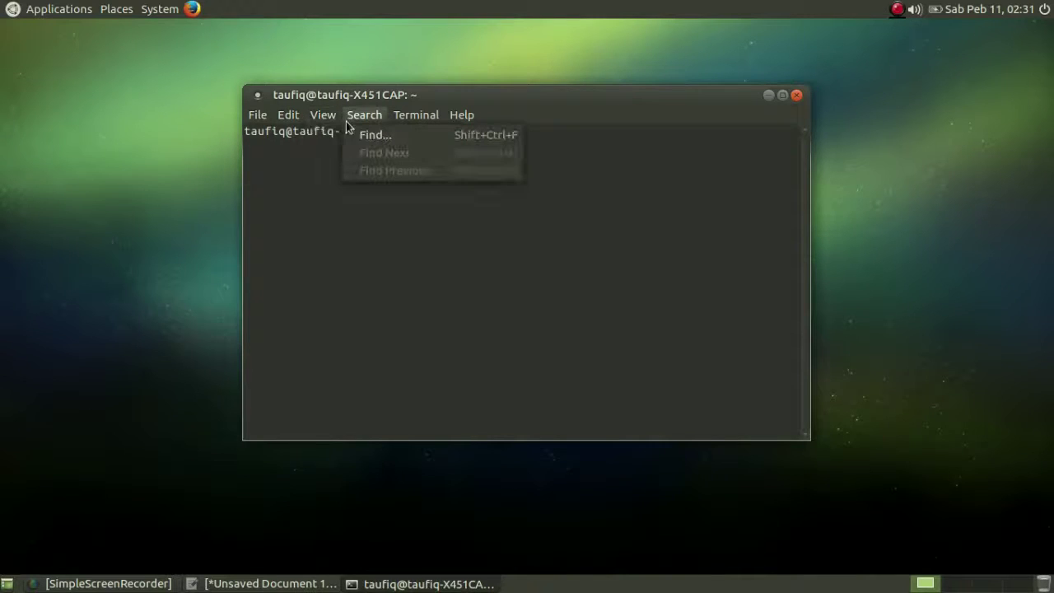
{"action": "mouse_move", "coordinate": [459, 119]}
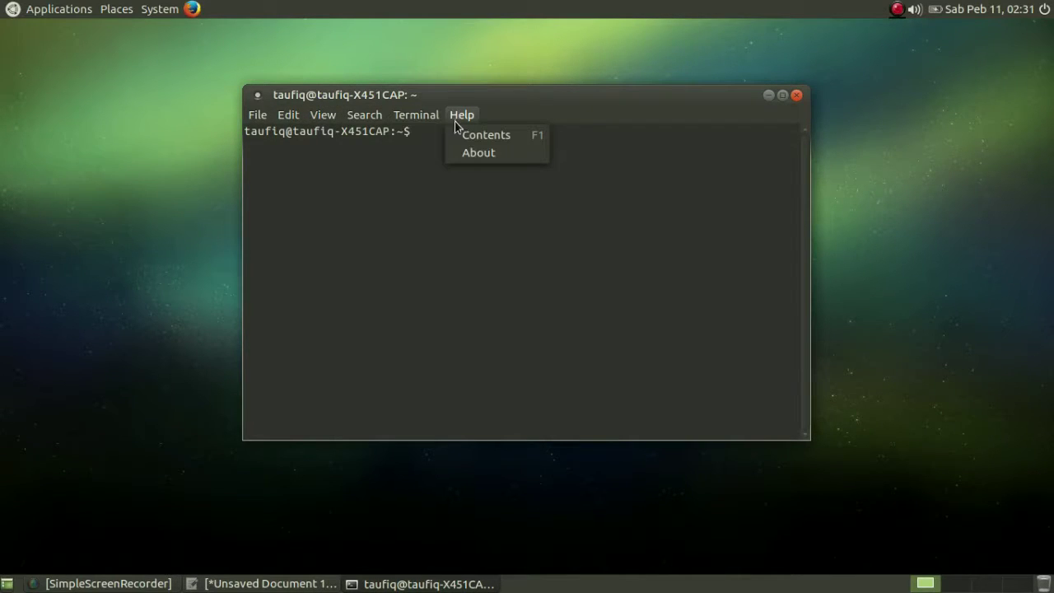
{"action": "left_click", "coordinate": [796, 98]}
{"action": "left_click", "coordinate": [796, 98]}
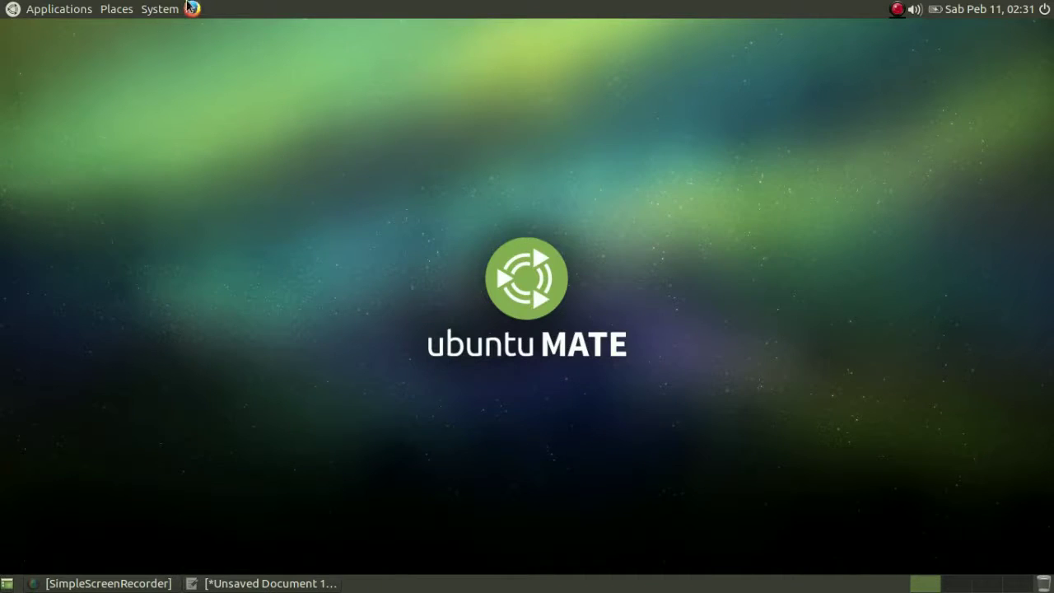
Step: Open Power Statistics from the system tools, view the laptop battery details and processor wakeups, and close it
{"action": "left_click", "coordinate": [88, 7]}
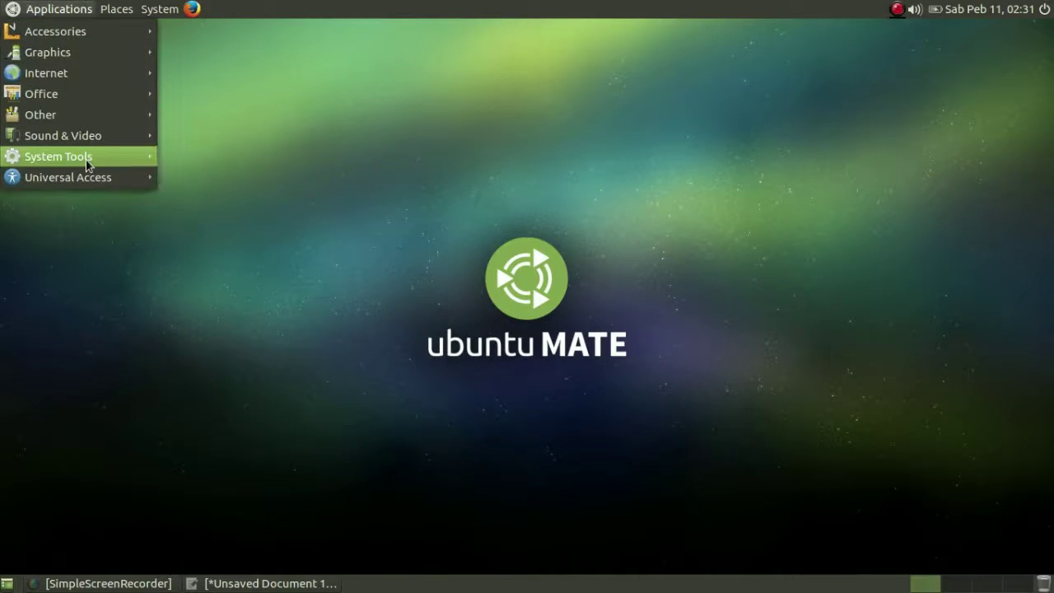
{"action": "mouse_move", "coordinate": [86, 156]}
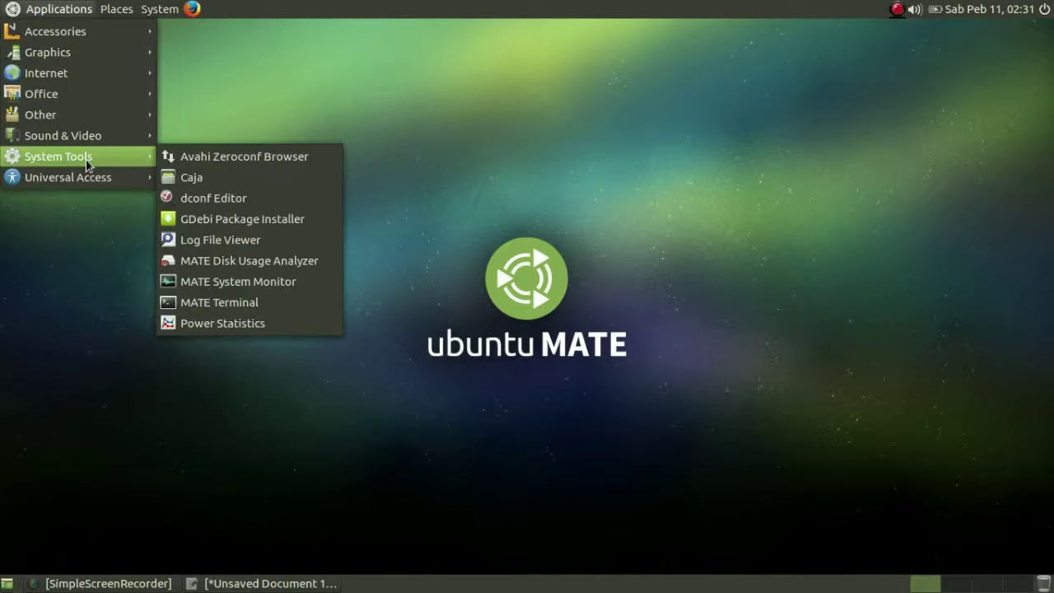
{"action": "left_click", "coordinate": [238, 322]}
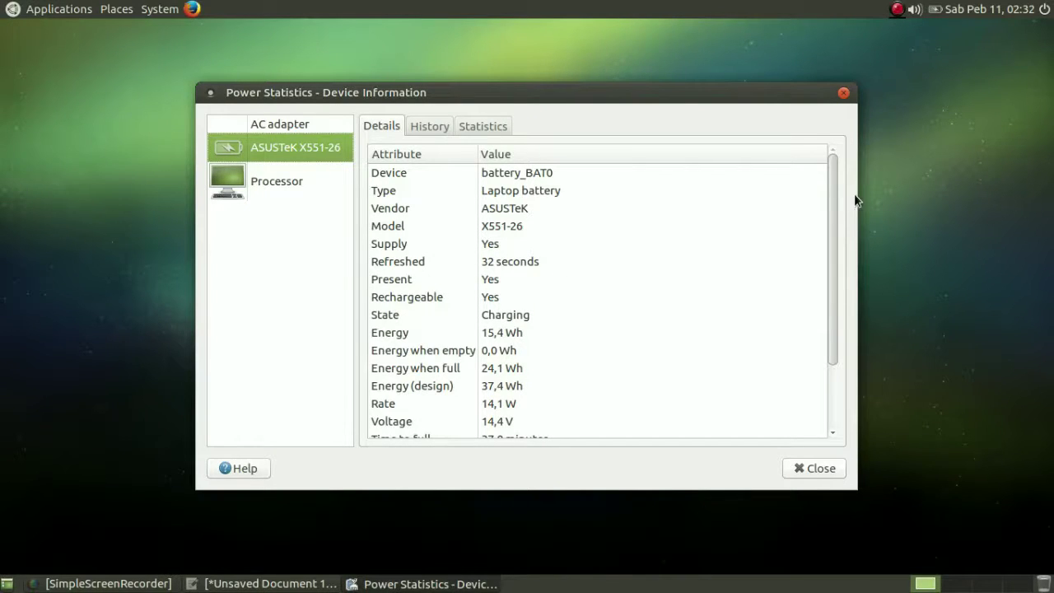
{"action": "left_click_drag", "start_coordinate": [833, 198], "coordinate": [851, 299]}
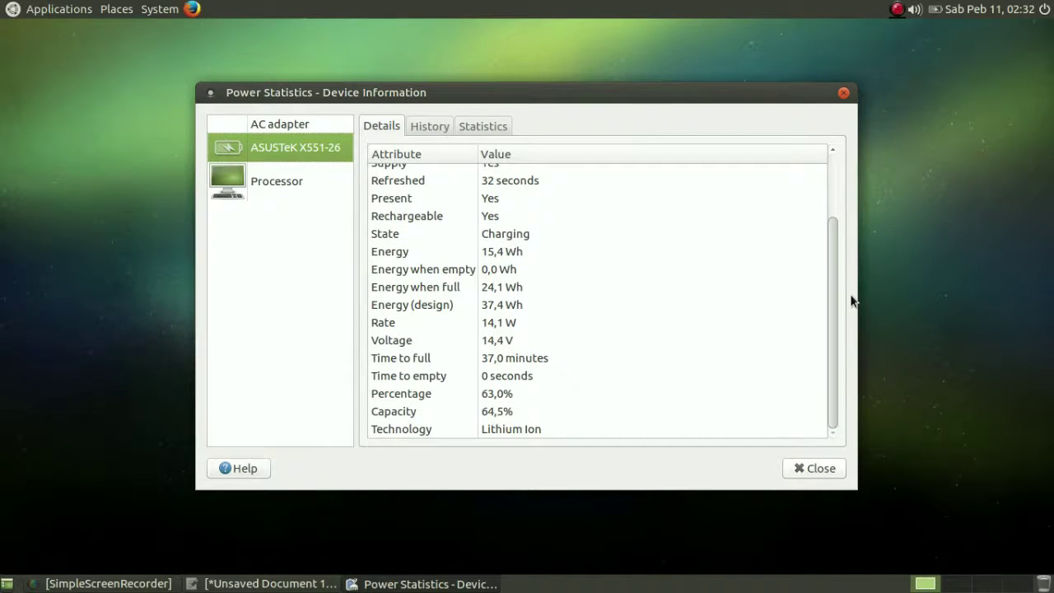
{"action": "left_click", "coordinate": [286, 183]}
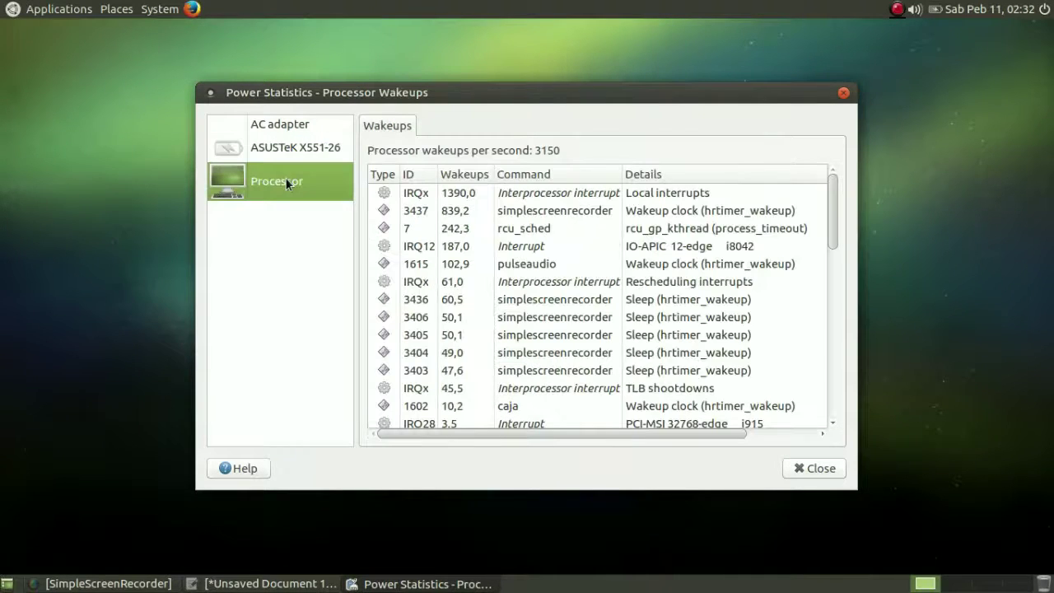
{"action": "left_click_drag", "start_coordinate": [829, 183], "coordinate": [837, 363]}
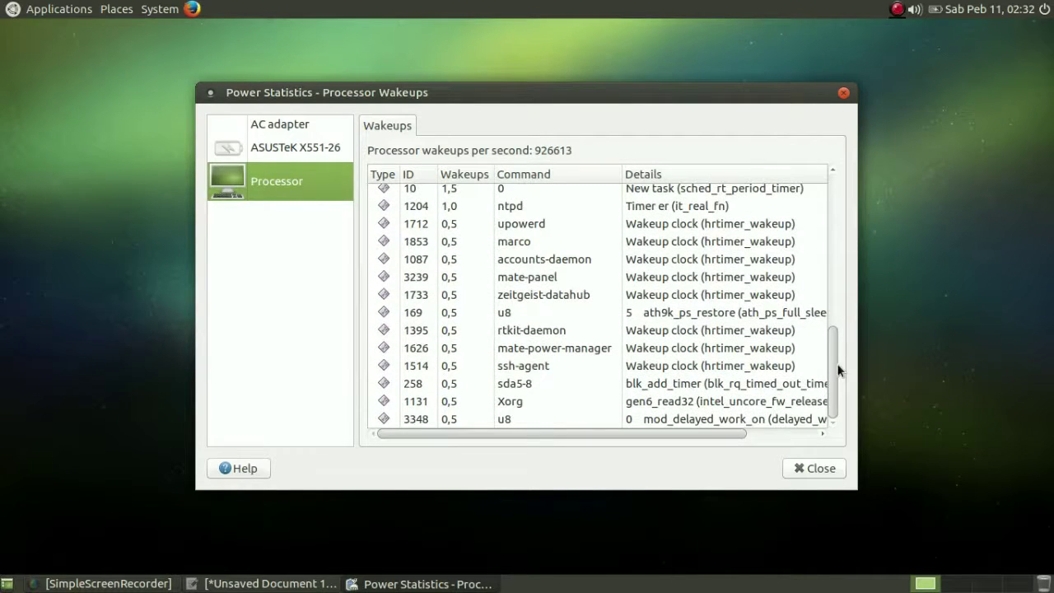
{"action": "left_click", "coordinate": [832, 466]}
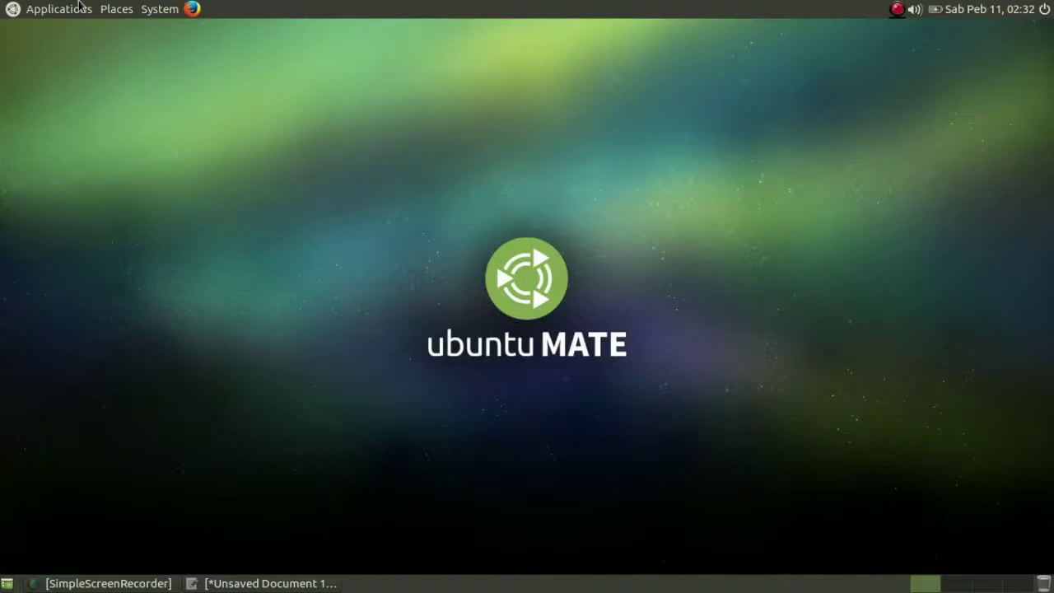
Step: Open the home folder and browse Desktop, File System, Documents, Downloads, Music, Pictures, Videos and Trash
{"action": "left_click", "coordinate": [116, 9]}
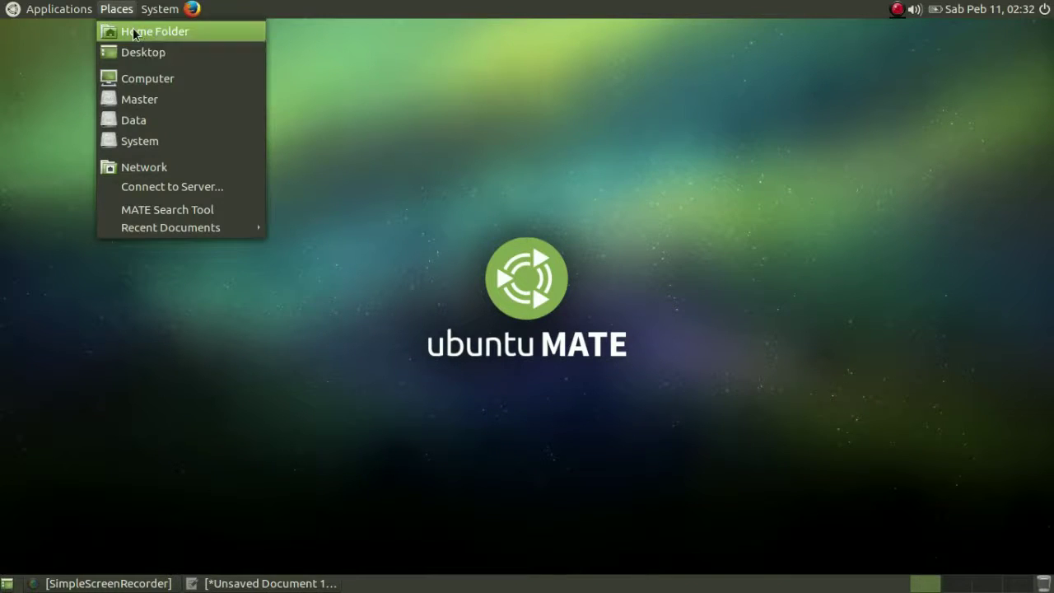
{"action": "left_click", "coordinate": [133, 33]}
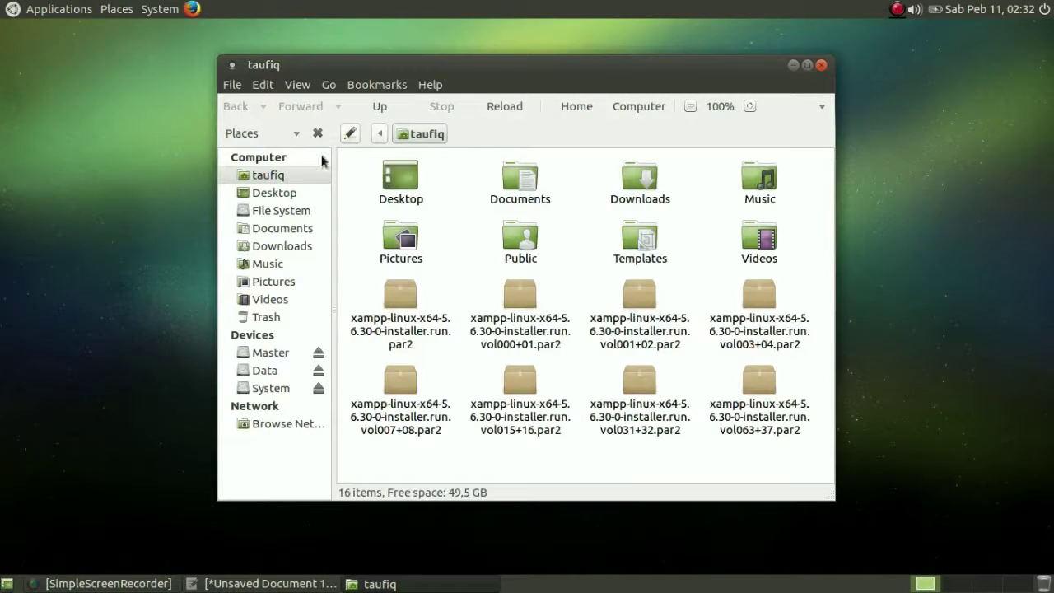
{"action": "left_click", "coordinate": [291, 196]}
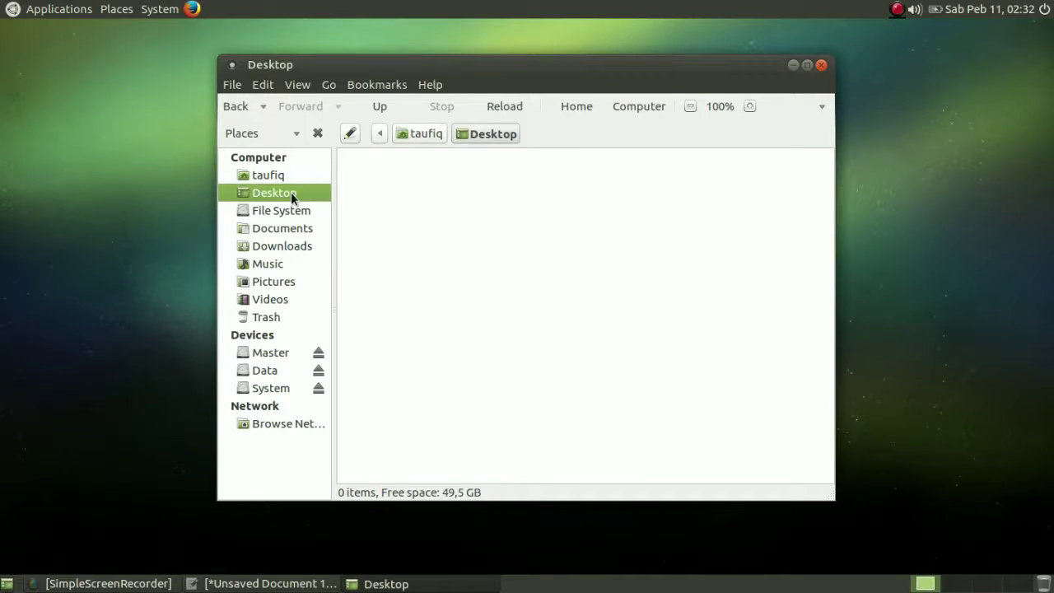
{"action": "left_click", "coordinate": [275, 208]}
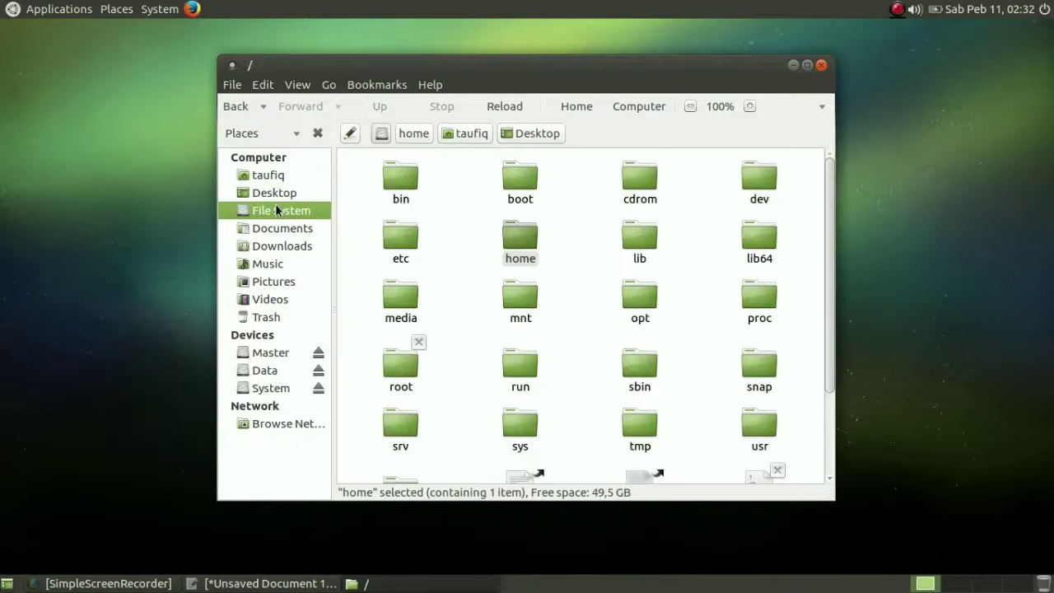
{"action": "left_click", "coordinate": [277, 232]}
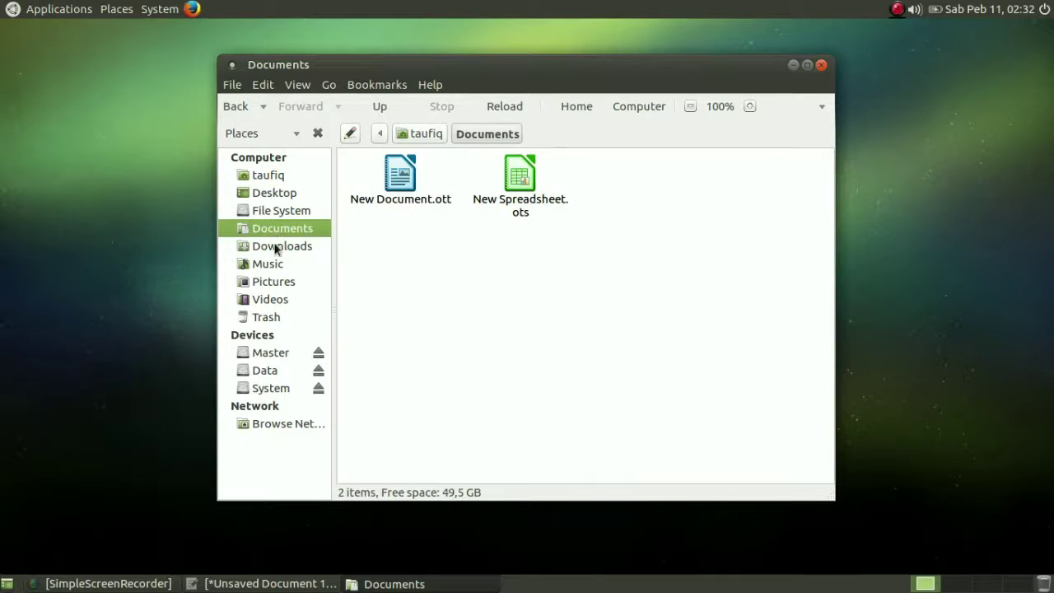
{"action": "left_click", "coordinate": [273, 250]}
{"action": "left_click", "coordinate": [276, 265]}
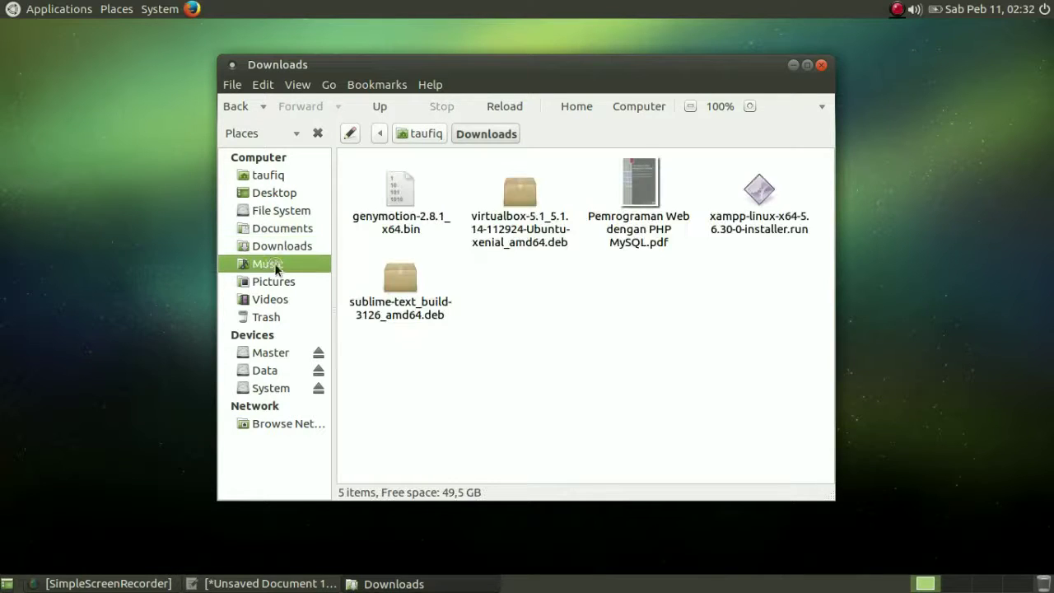
{"action": "left_click", "coordinate": [271, 281]}
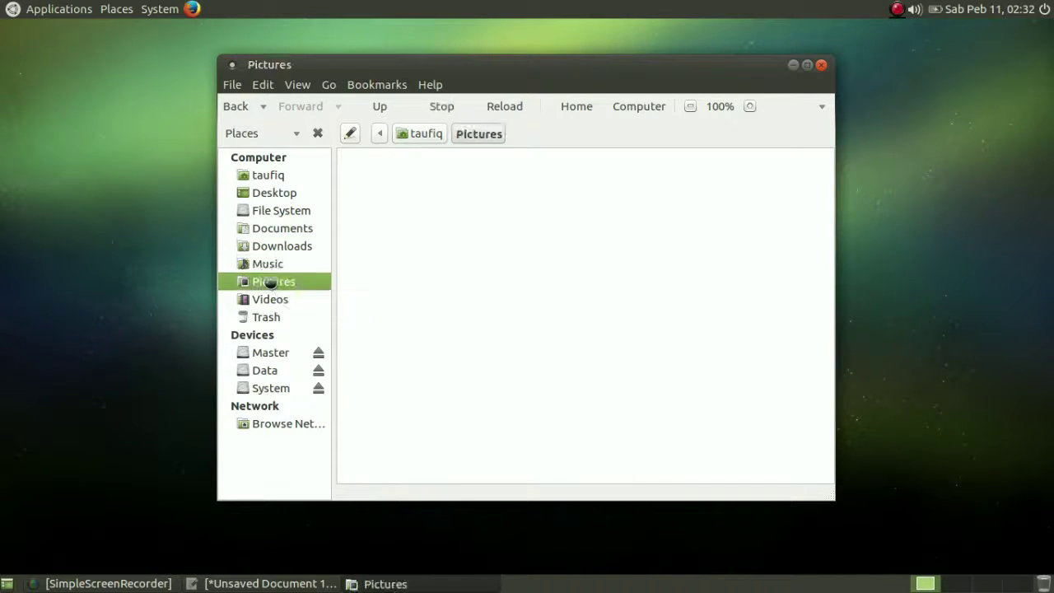
{"action": "left_click", "coordinate": [270, 302]}
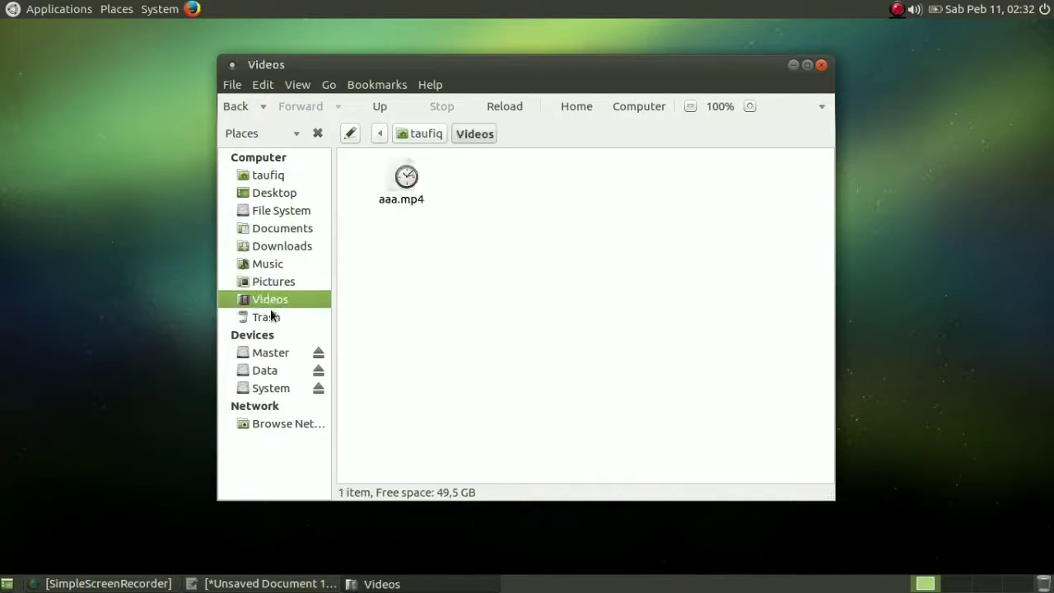
{"action": "left_click", "coordinate": [270, 320]}
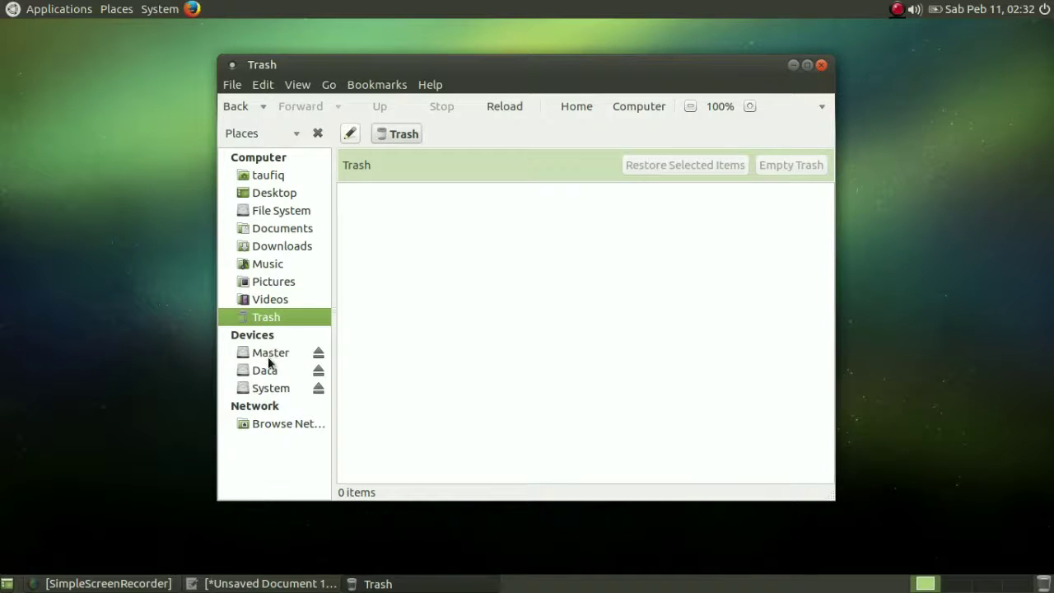
Step: View the Master, Data and System drives and the network location in the file manager, and close its window
{"action": "left_click", "coordinate": [267, 356]}
{"action": "left_click", "coordinate": [267, 371]}
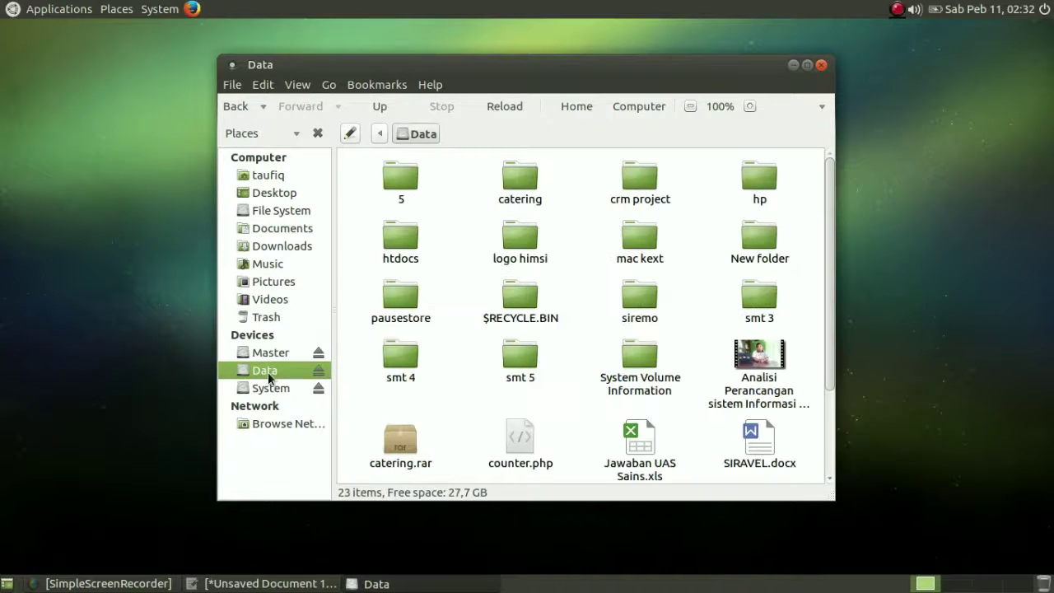
{"action": "left_click", "coordinate": [267, 388]}
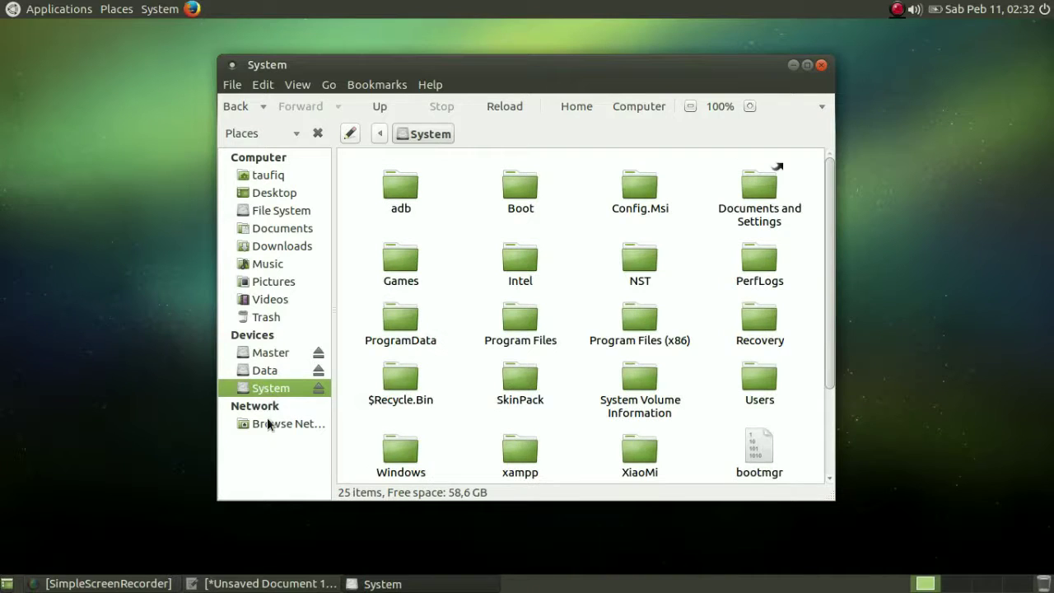
{"action": "left_click", "coordinate": [268, 421]}
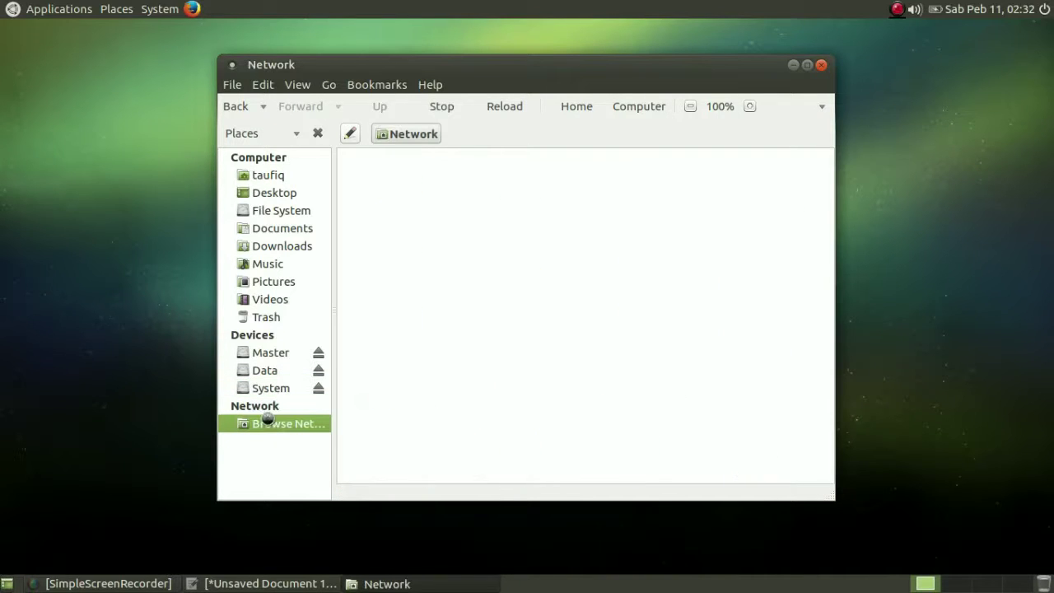
{"action": "left_click", "coordinate": [821, 66]}
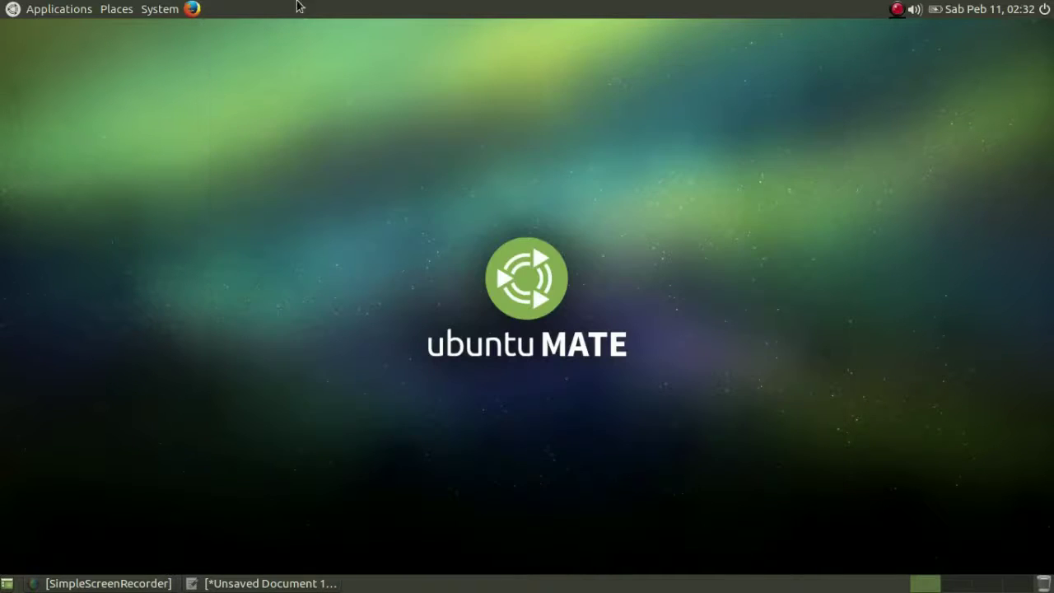
Step: Open the LightDM GTK+ Greeter settings from system administration and authenticate with the account password
{"action": "left_click", "coordinate": [146, 8]}
{"action": "mouse_move", "coordinate": [174, 30]}
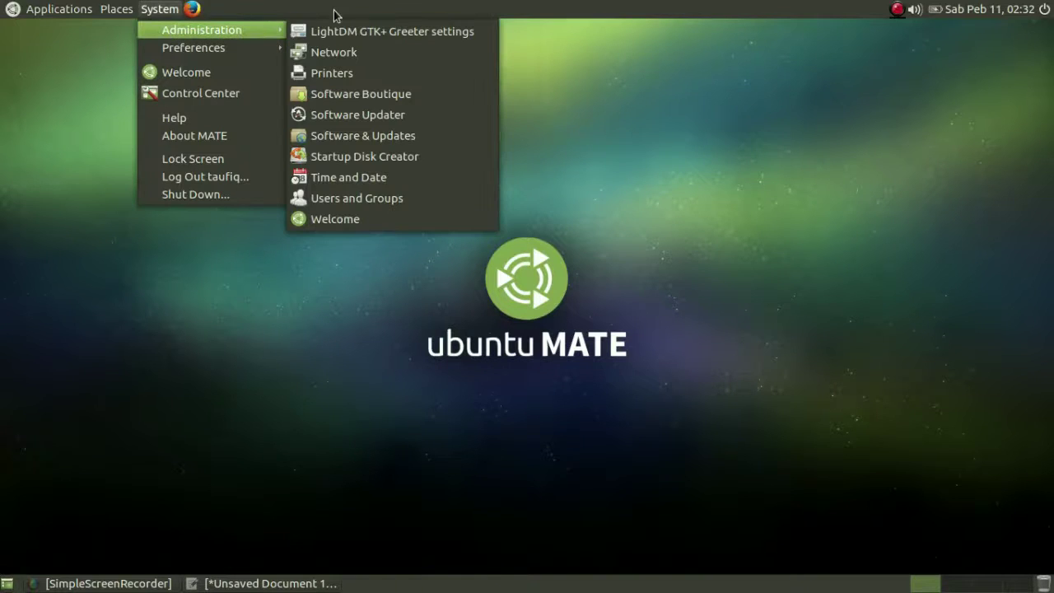
{"action": "left_click", "coordinate": [363, 32]}
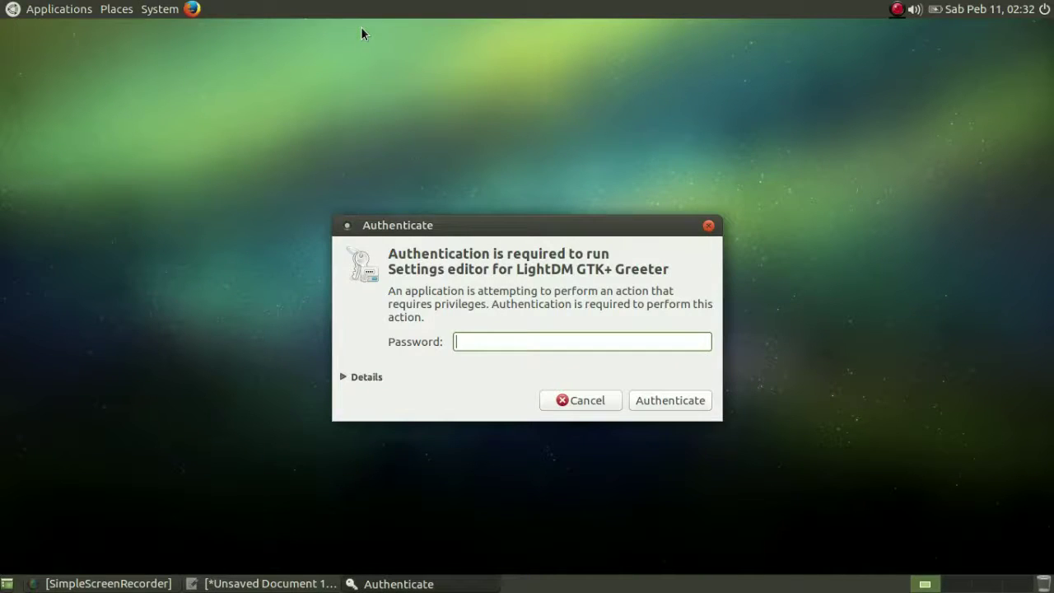
{"action": "type", "text": "*****"}
{"action": "left_click", "coordinate": [676, 401]}
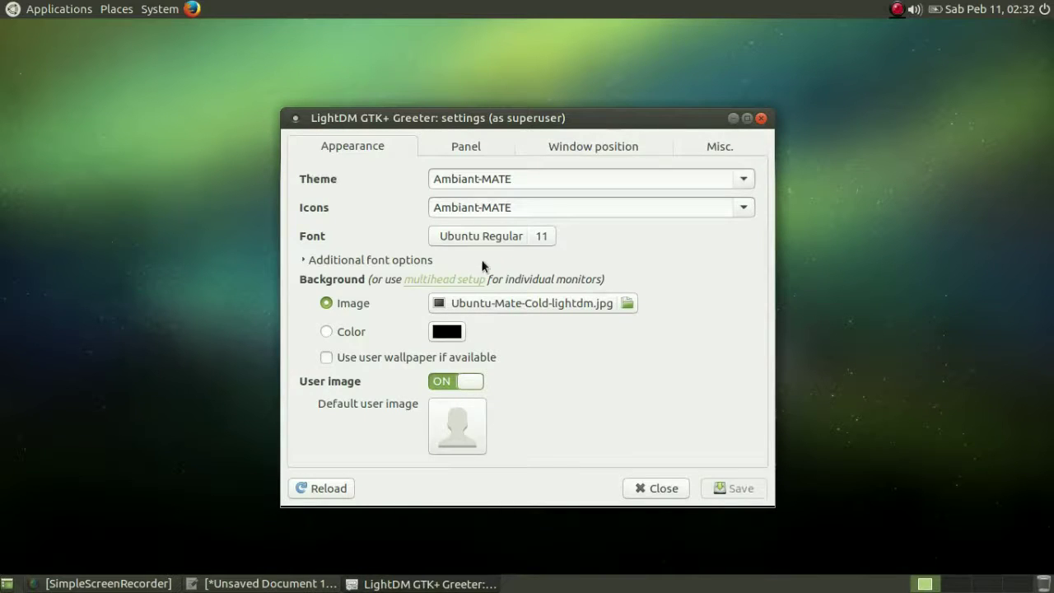
Step: View the greeter's Panel, Window position and Misc. settings, and close the settings window
{"action": "left_click", "coordinate": [463, 146]}
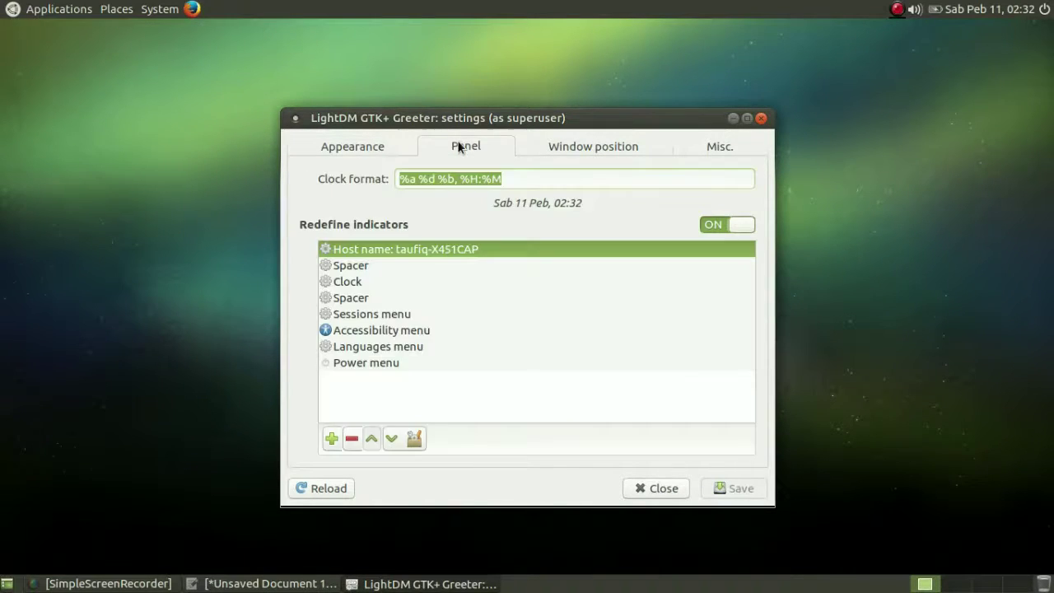
{"action": "left_click", "coordinate": [587, 149]}
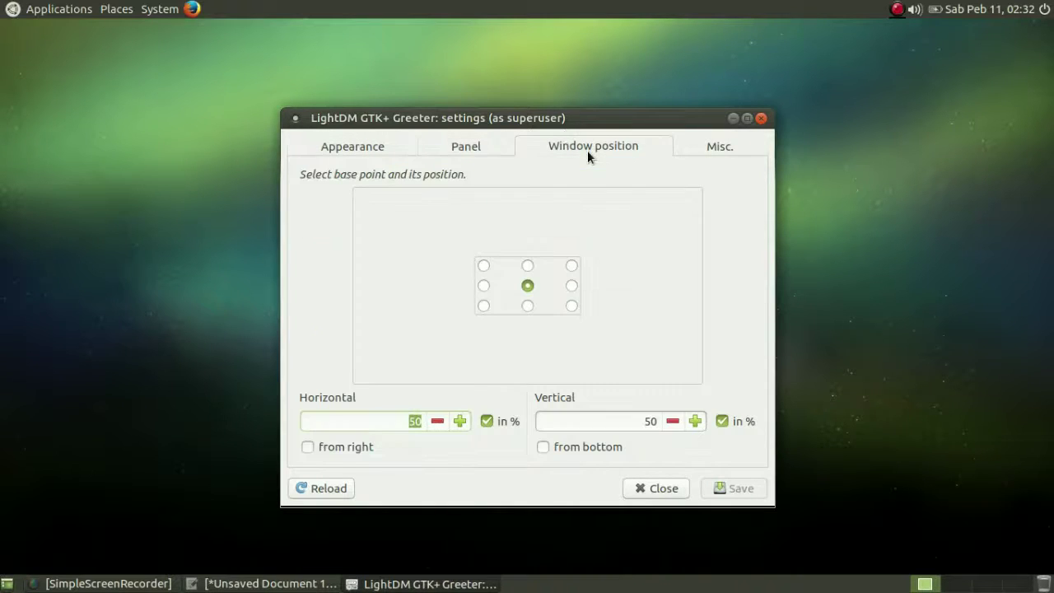
{"action": "left_click", "coordinate": [697, 144]}
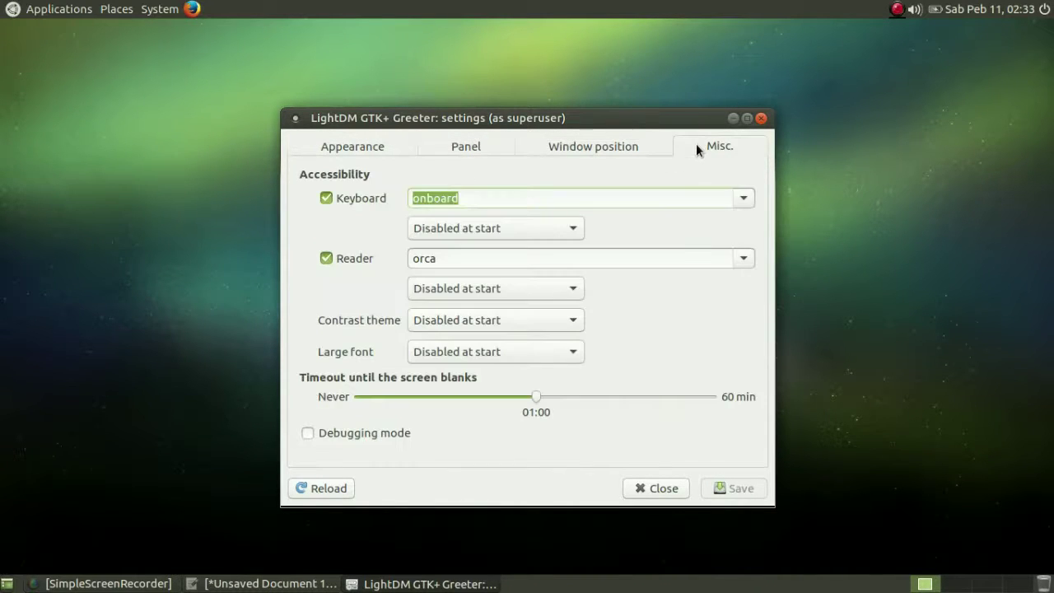
{"action": "left_click", "coordinate": [649, 487]}
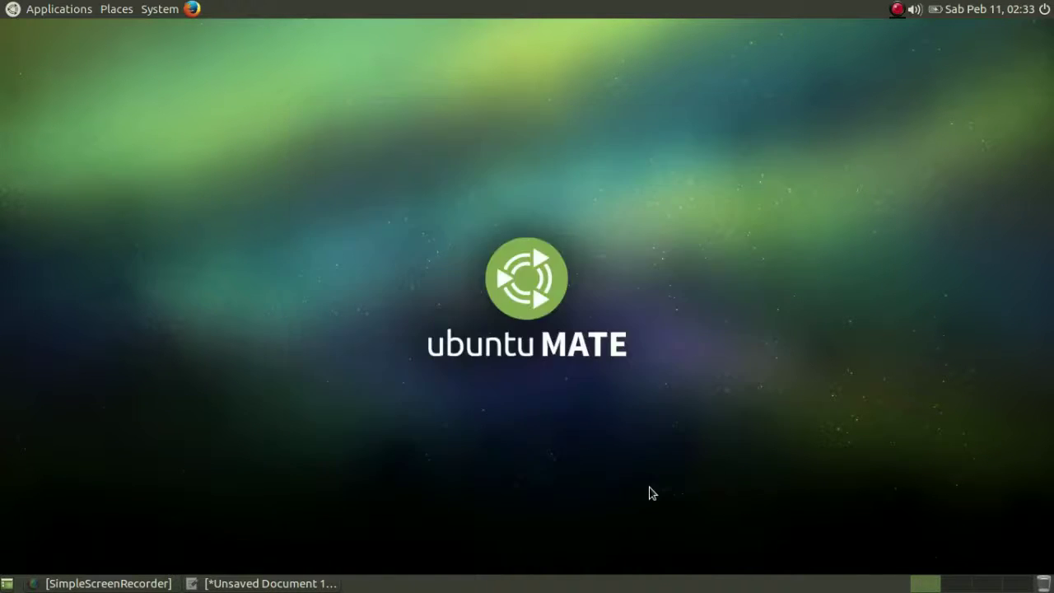
Step: Open the Network settings from system administration, view the general host settings, and close them
{"action": "left_click", "coordinate": [156, 9]}
{"action": "mouse_move", "coordinate": [203, 31]}
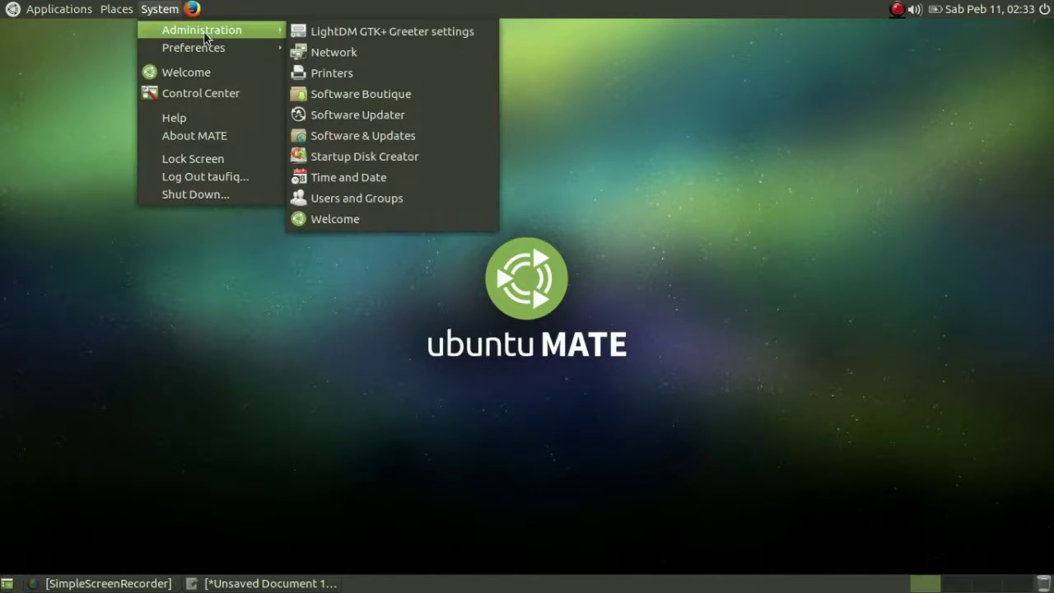
{"action": "left_click", "coordinate": [334, 52]}
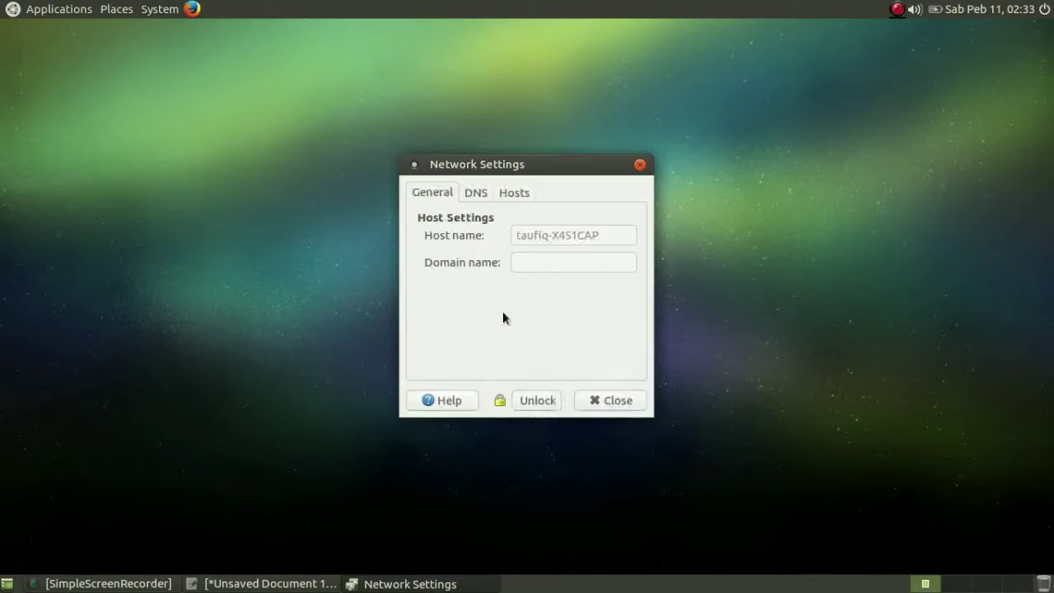
{"action": "left_click", "coordinate": [624, 400]}
Step: Open Software Boutique from system administration, retry its connection, and close it
{"action": "left_click", "coordinate": [146, 9]}
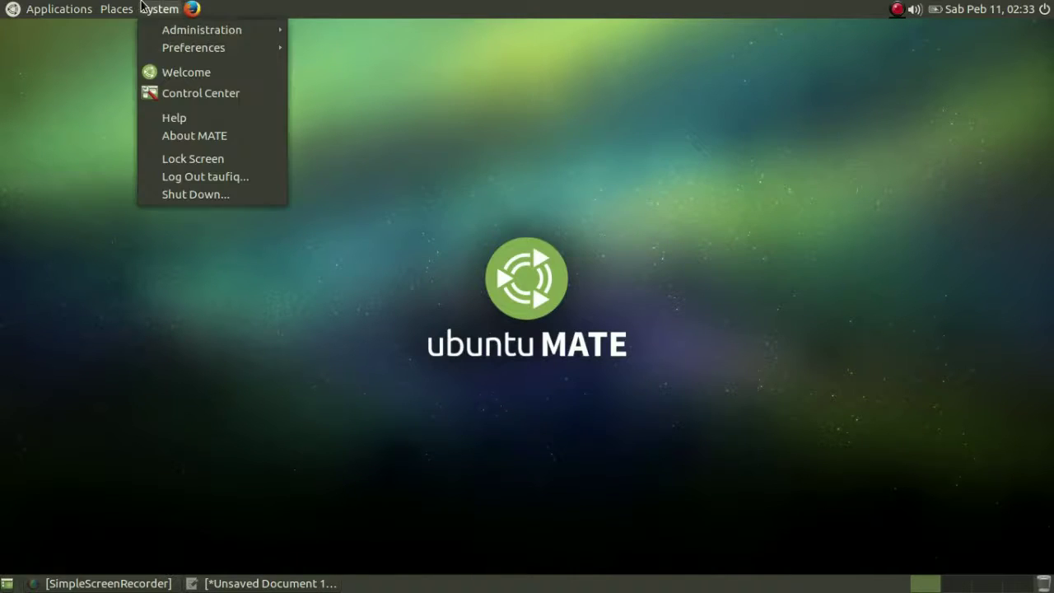
{"action": "mouse_move", "coordinate": [202, 30]}
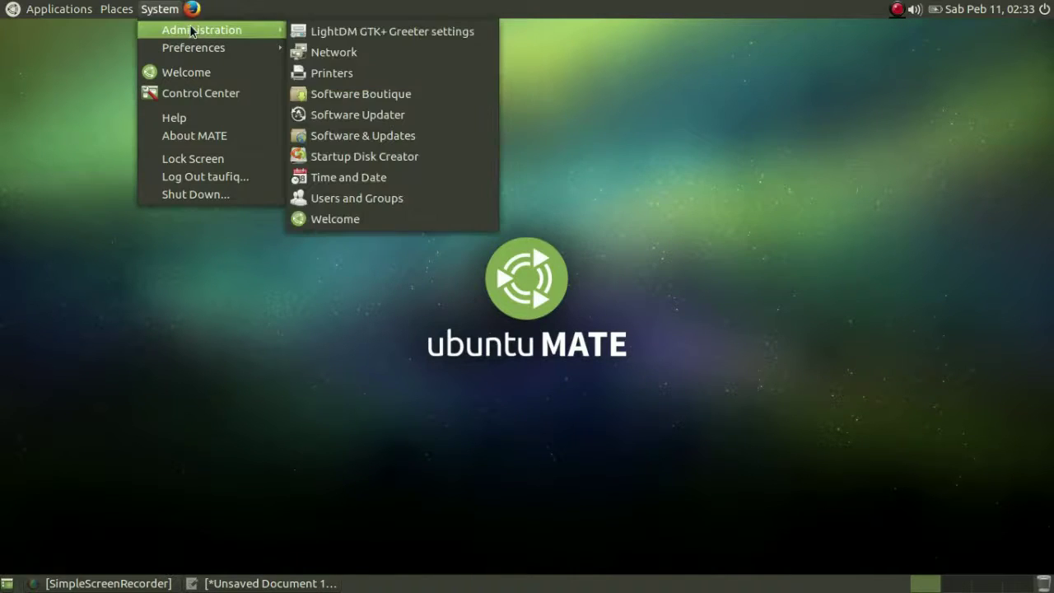
{"action": "left_click", "coordinate": [354, 94]}
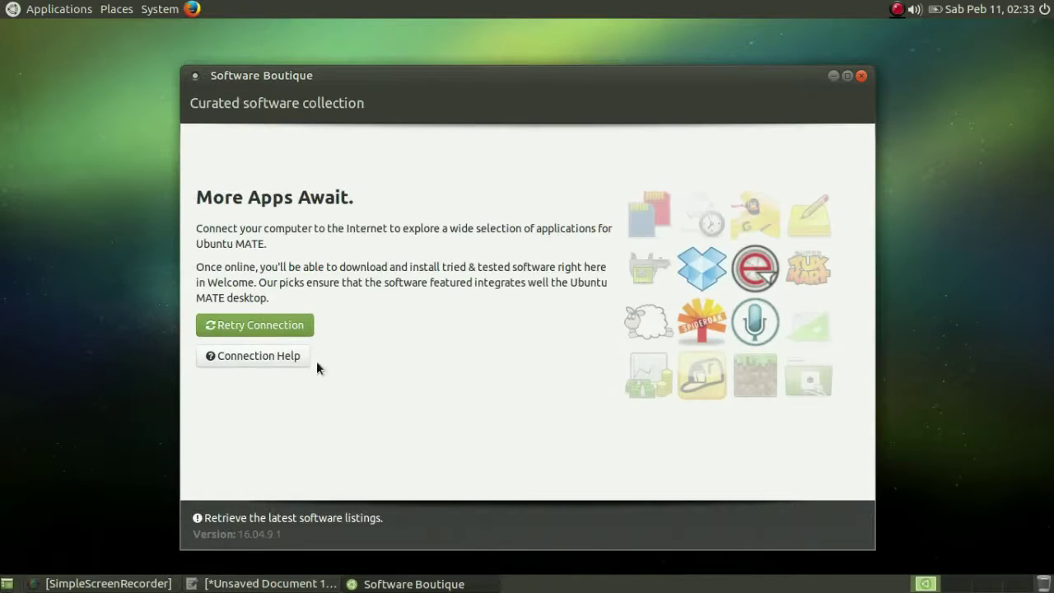
{"action": "left_click", "coordinate": [277, 327]}
{"action": "left_click", "coordinate": [861, 79]}
Step: Open Startup Disk Creator from system administration, view its source image and target disk lists, and close it
{"action": "left_click", "coordinate": [162, 9]}
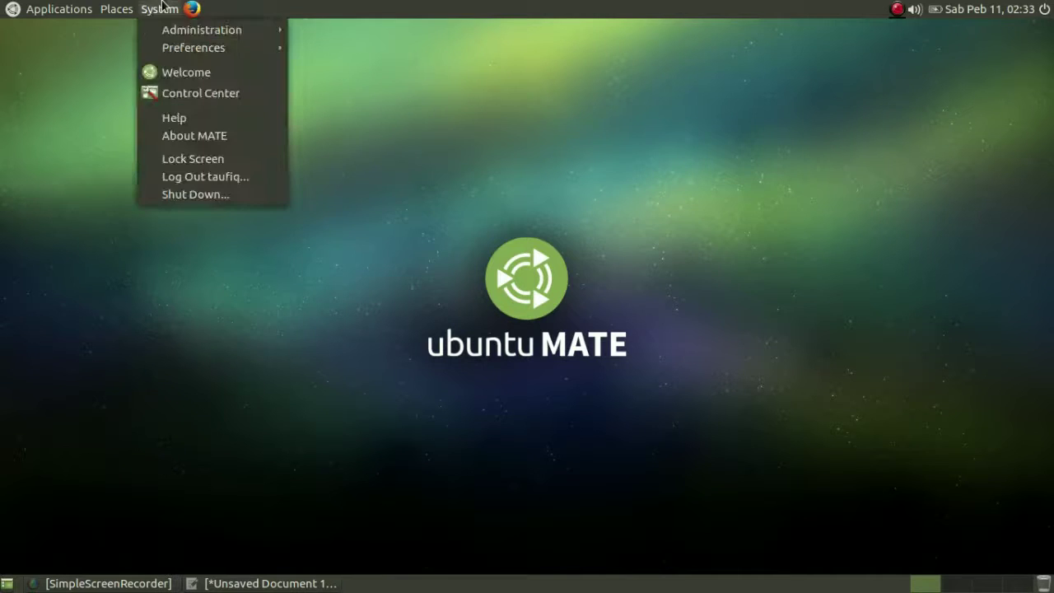
{"action": "mouse_move", "coordinate": [192, 29]}
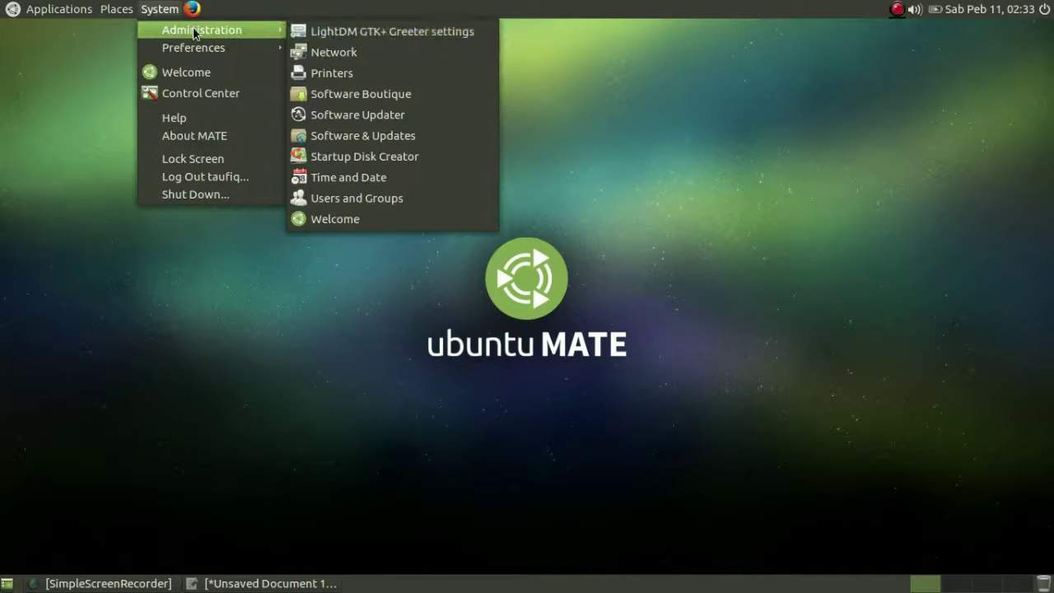
{"action": "left_click", "coordinate": [364, 156]}
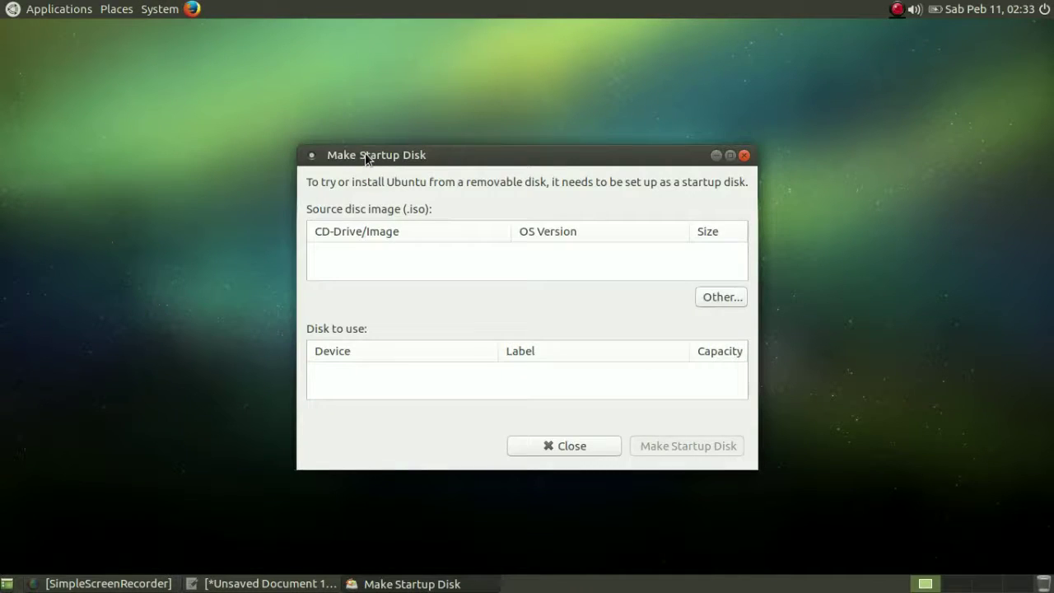
{"action": "left_click", "coordinate": [558, 447]}
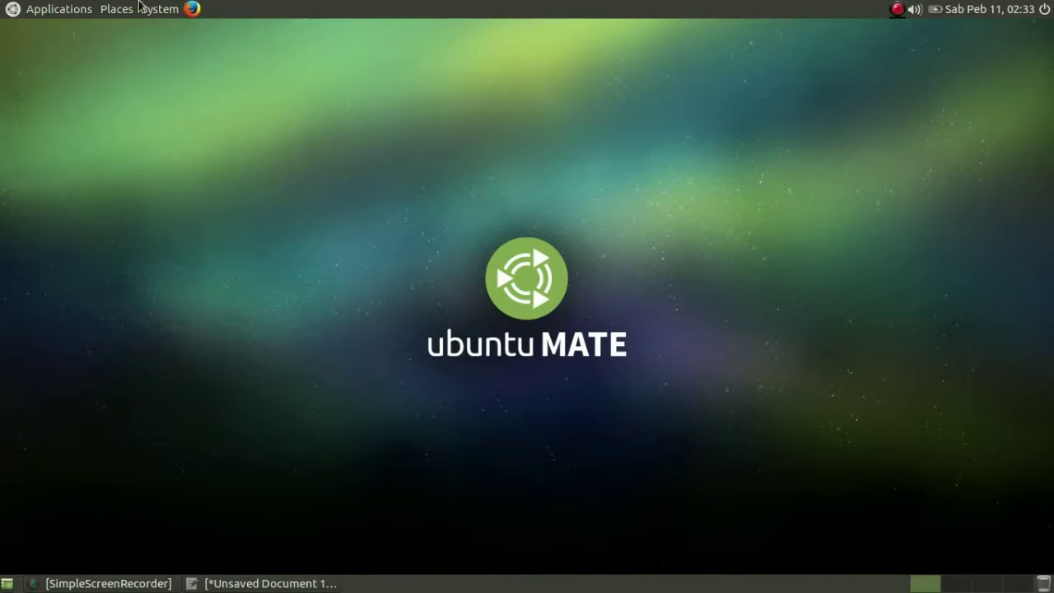
Step: Open the Time and Date settings from system administration, view the time zone and configuration, and close them
{"action": "left_click", "coordinate": [156, 9]}
{"action": "mouse_move", "coordinate": [195, 30]}
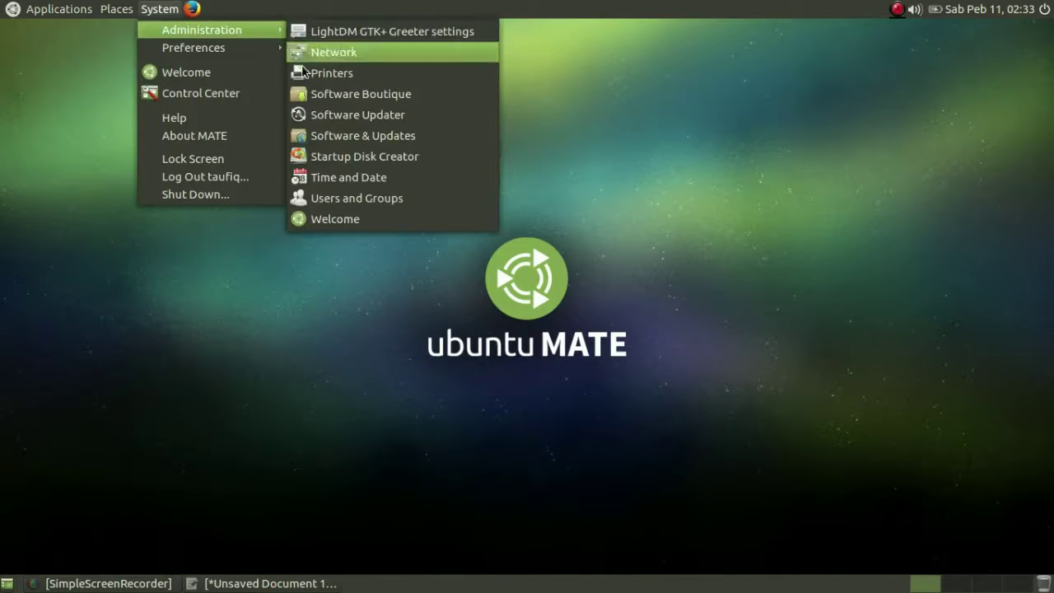
{"action": "left_click", "coordinate": [351, 178]}
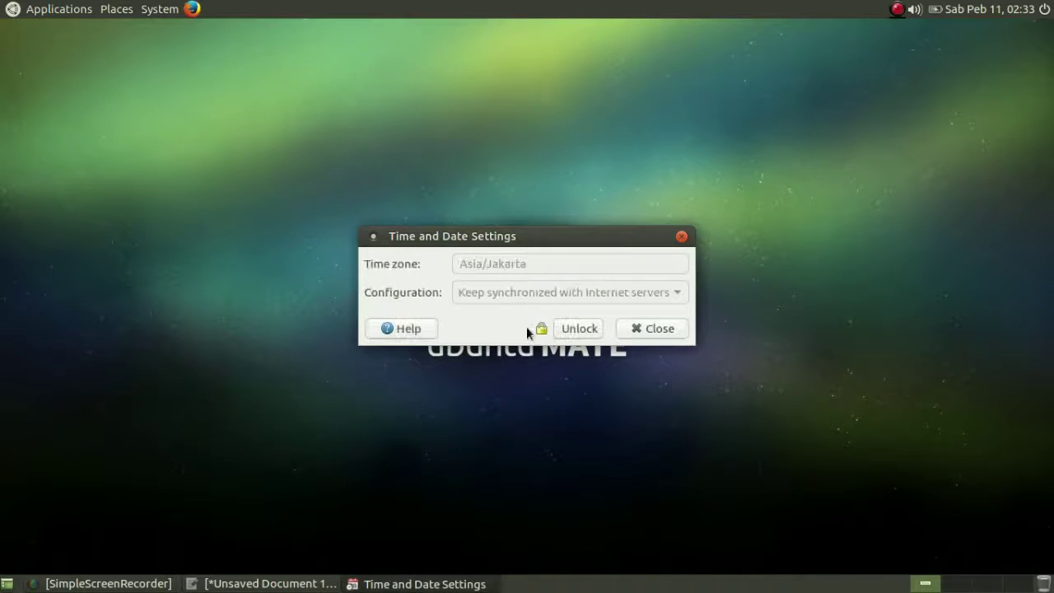
{"action": "left_click", "coordinate": [640, 330]}
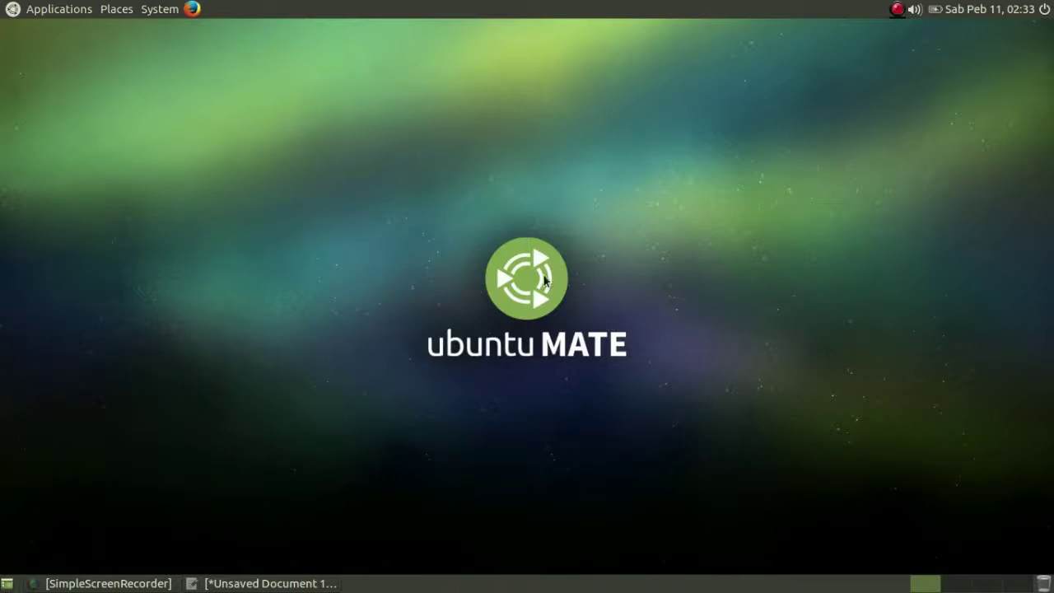
Step: Open Users and Groups from system administration, view the user account's settings, and close the window
{"action": "left_click", "coordinate": [172, 5]}
{"action": "mouse_move", "coordinate": [186, 32]}
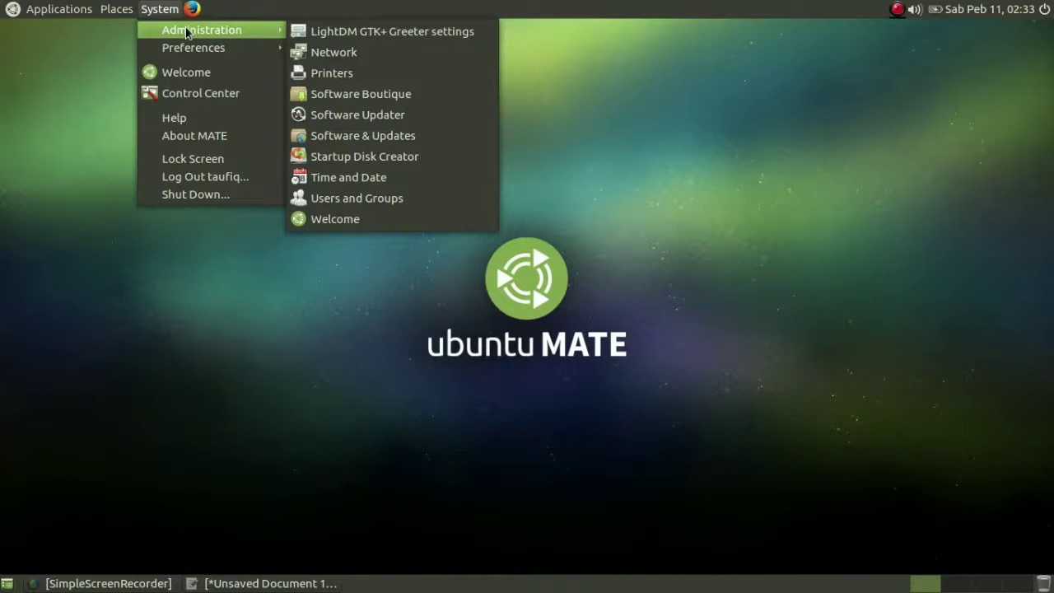
{"action": "left_click", "coordinate": [337, 189]}
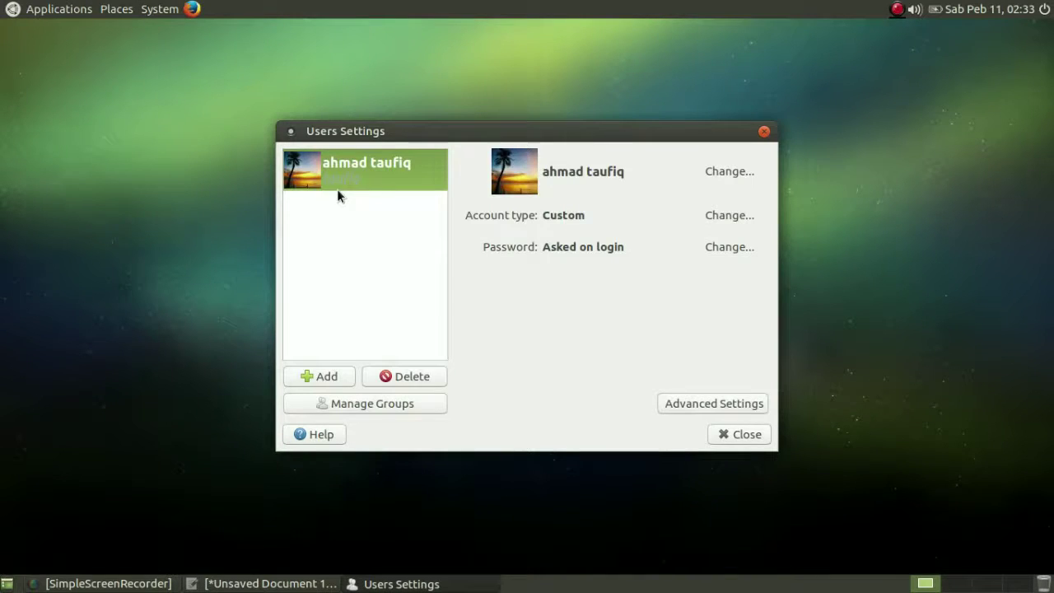
{"action": "left_click", "coordinate": [740, 434]}
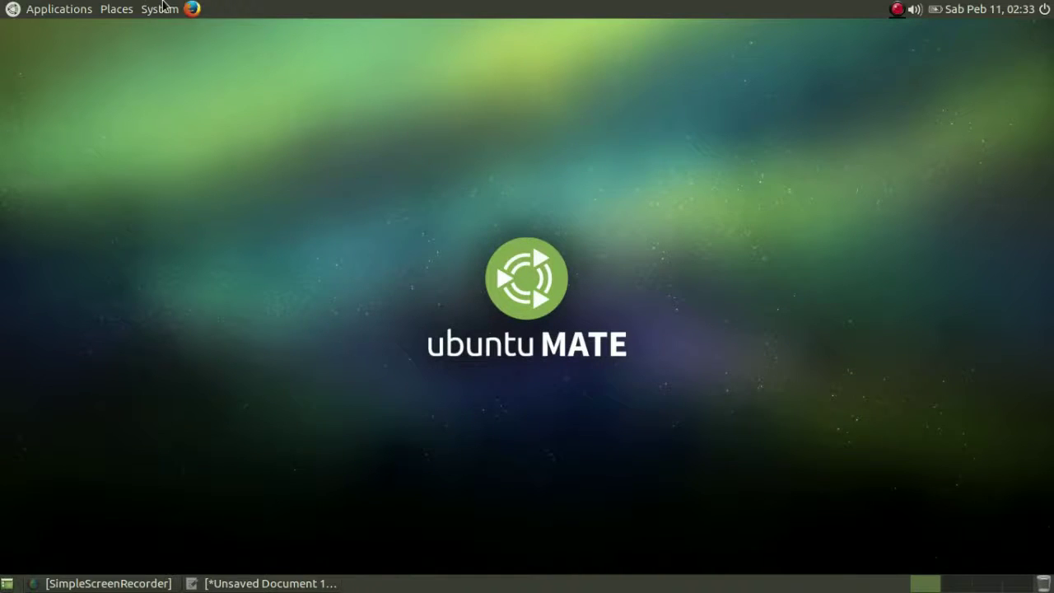
Step: Open the Ubuntu MATE Welcome application from system administration, view its main menu, and close it
{"action": "left_click", "coordinate": [161, 8]}
{"action": "mouse_move", "coordinate": [226, 30]}
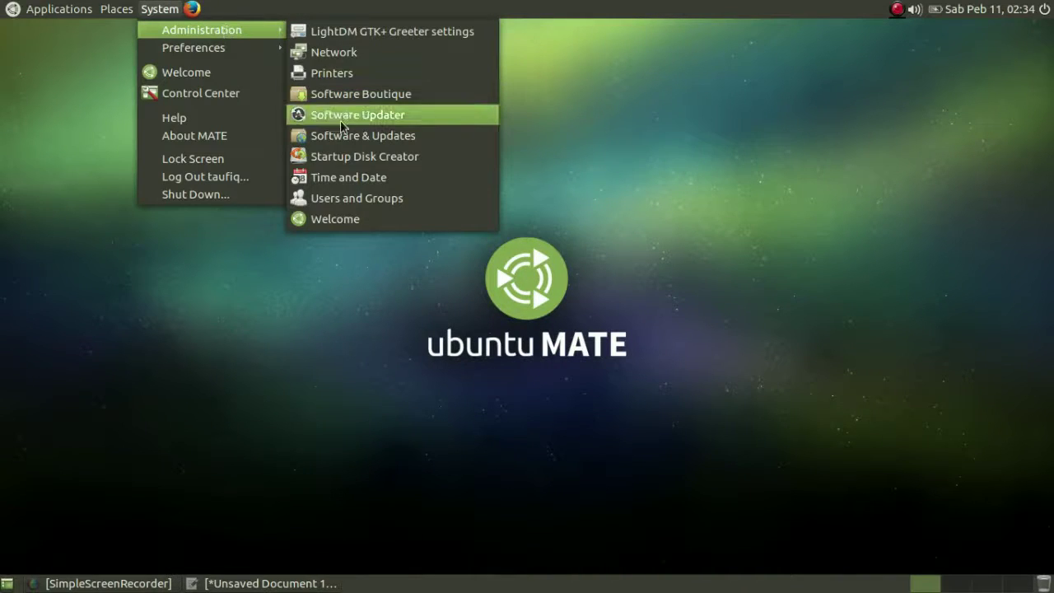
{"action": "left_click", "coordinate": [360, 219]}
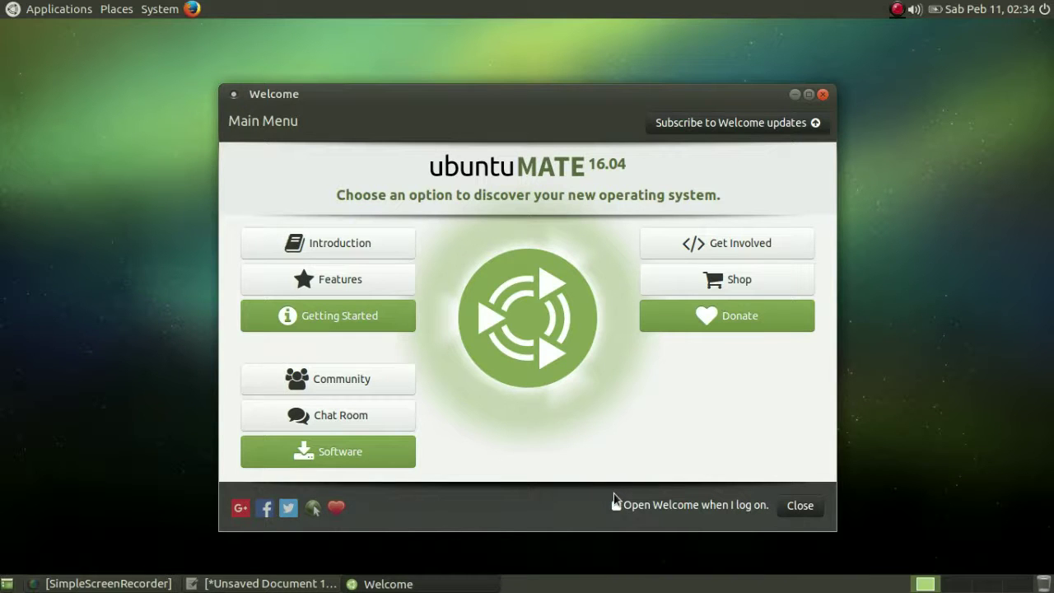
{"action": "left_click", "coordinate": [784, 500]}
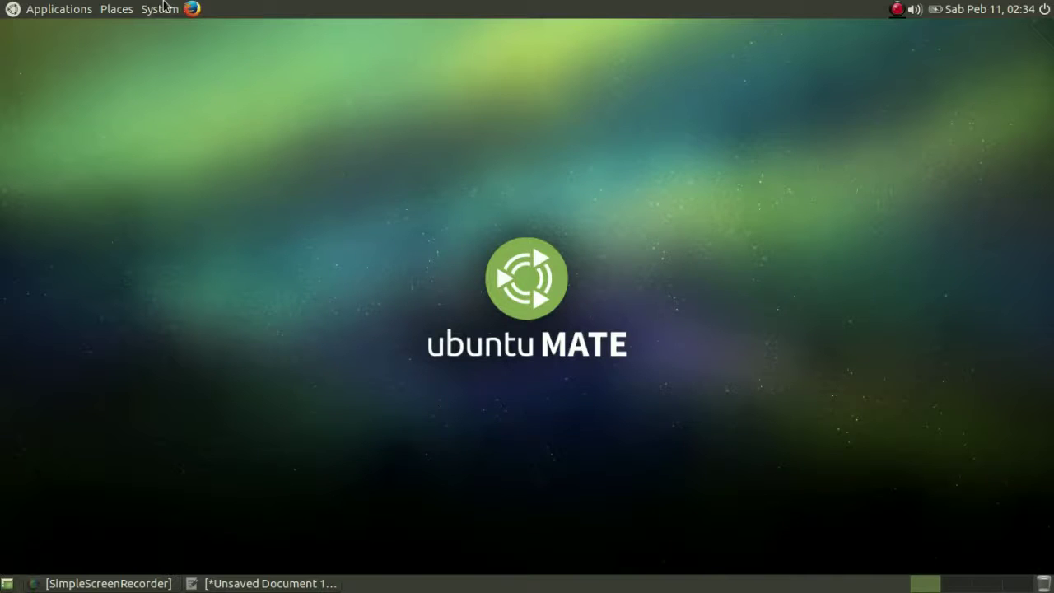
Step: Open Additional Drivers from the hardware preferences, view the processor microcode driver options, and close the window
{"action": "left_click", "coordinate": [163, 9]}
{"action": "mouse_move", "coordinate": [177, 35]}
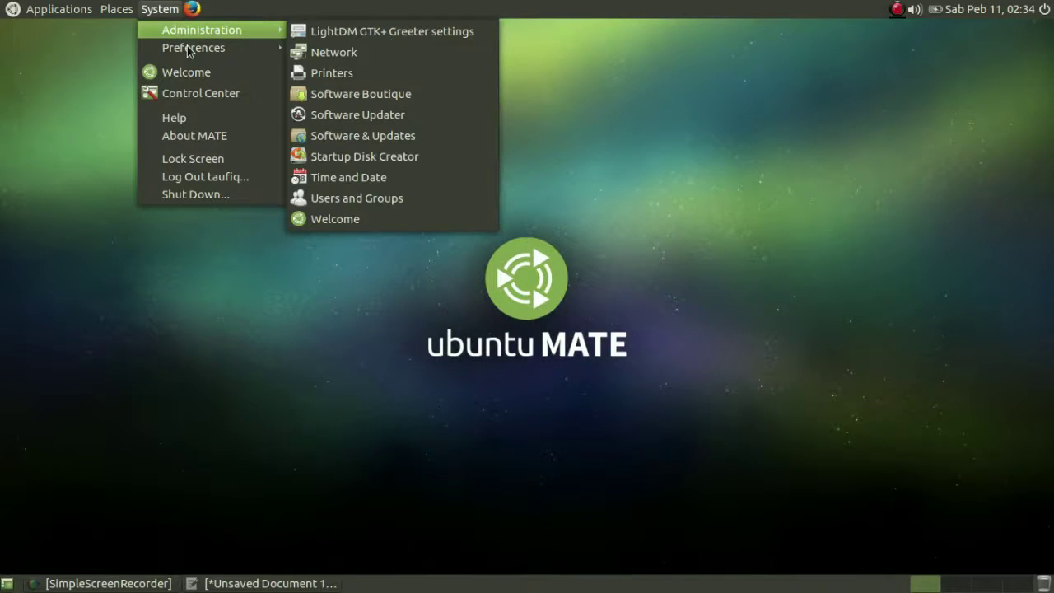
{"action": "mouse_move", "coordinate": [346, 47]}
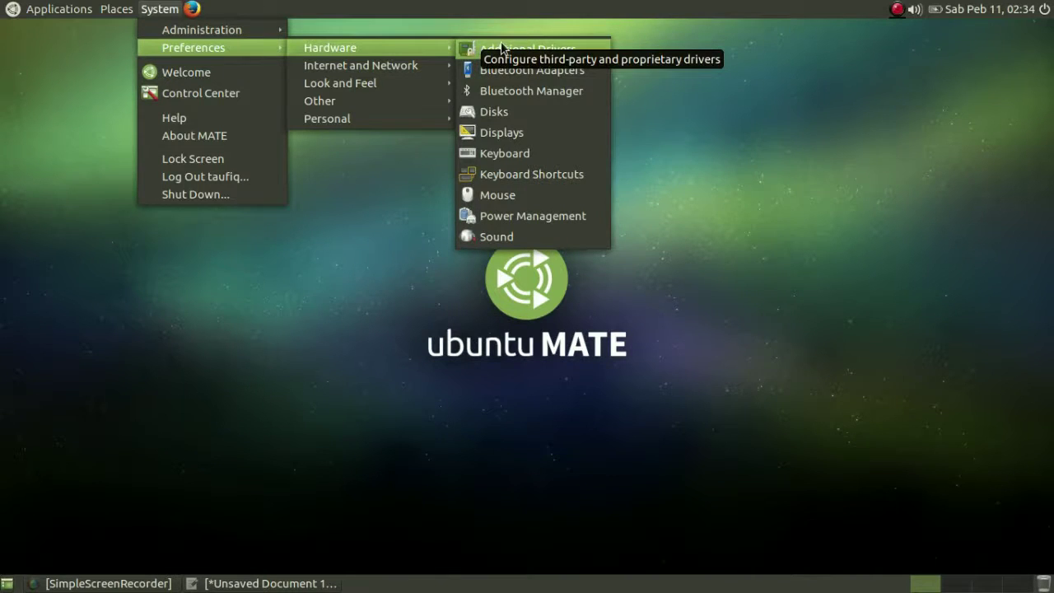
{"action": "left_click", "coordinate": [534, 50]}
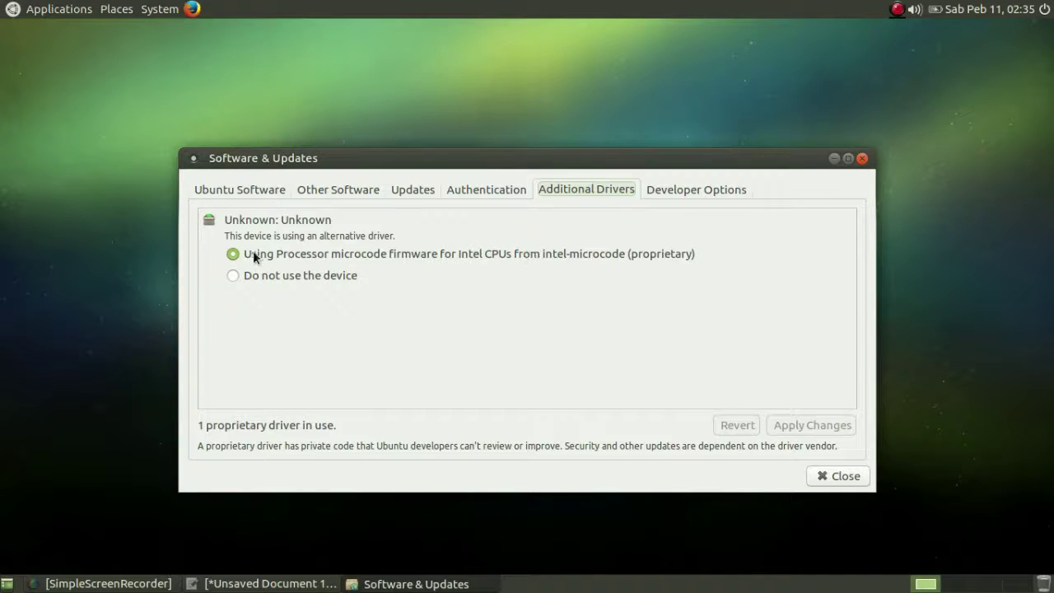
{"action": "left_click", "coordinate": [832, 466]}
Step: Open Disks from the hardware preferences, view the hard disk's details and volumes, and close it
{"action": "left_click", "coordinate": [142, 8]}
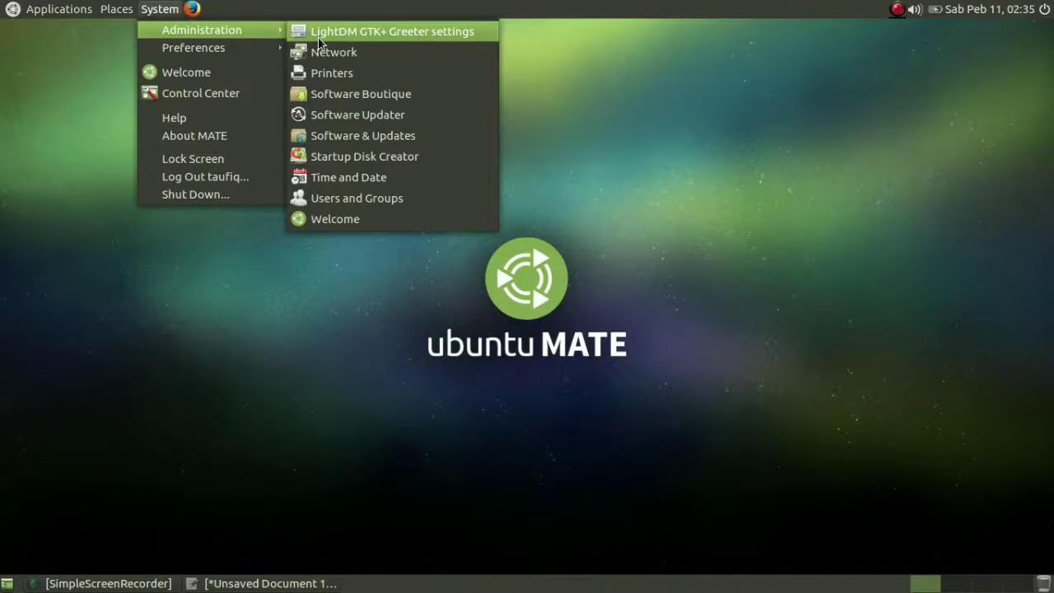
{"action": "mouse_move", "coordinate": [237, 47]}
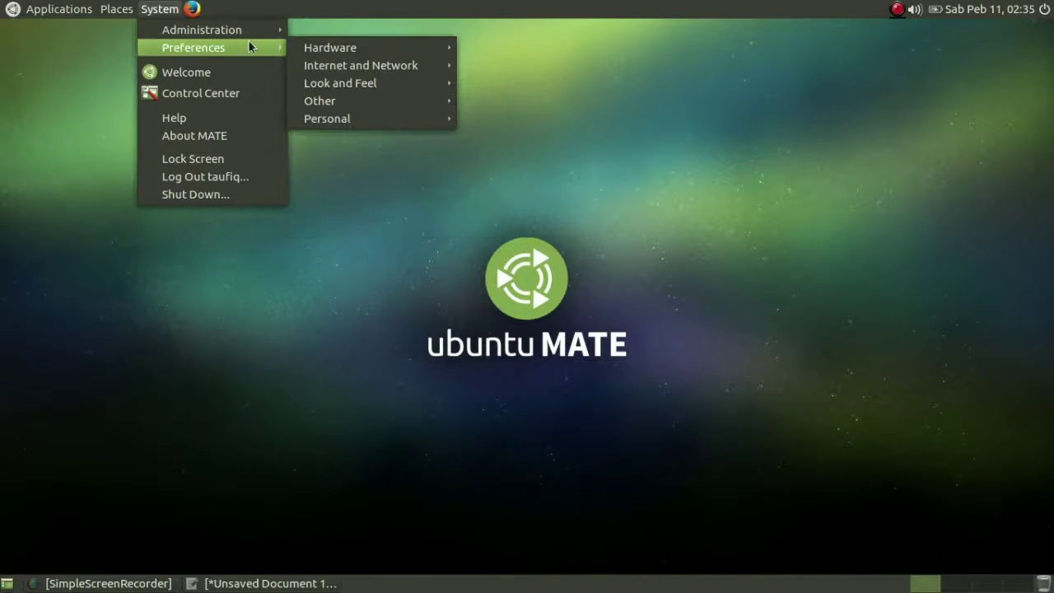
{"action": "mouse_move", "coordinate": [304, 45]}
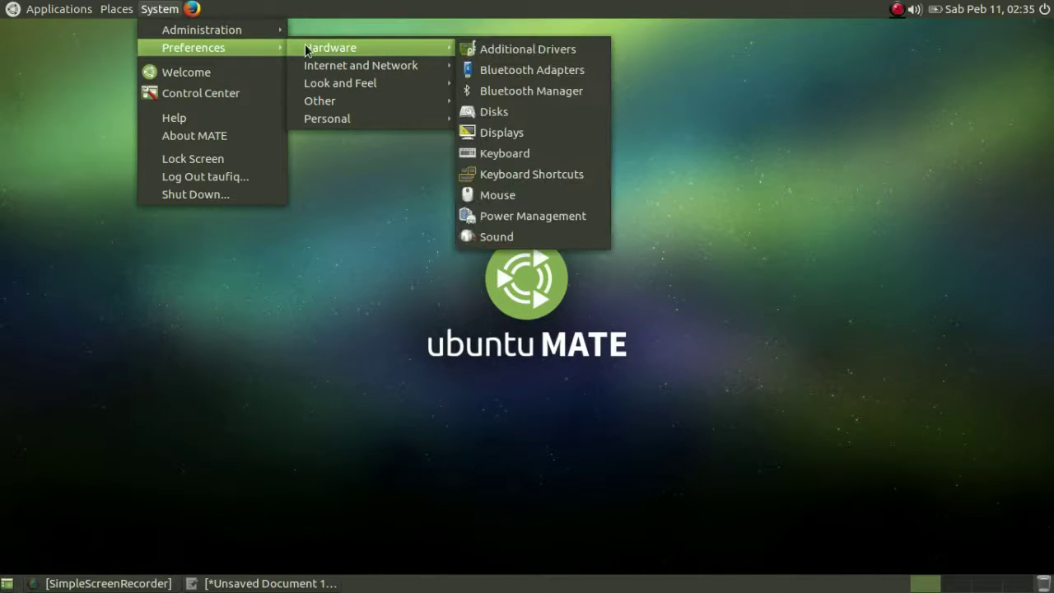
{"action": "left_click", "coordinate": [505, 113]}
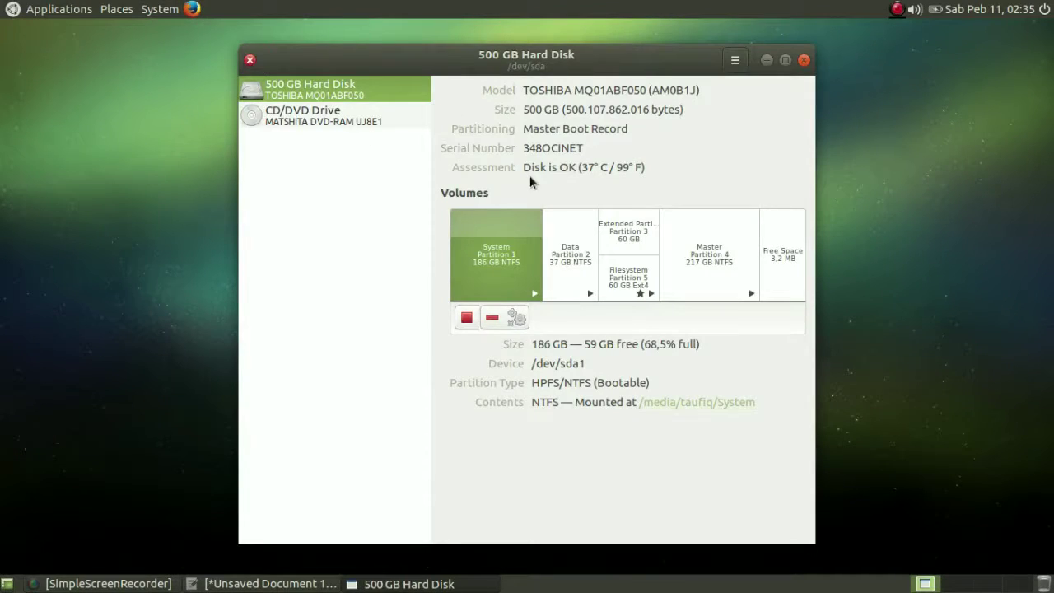
{"action": "left_click", "coordinate": [804, 61]}
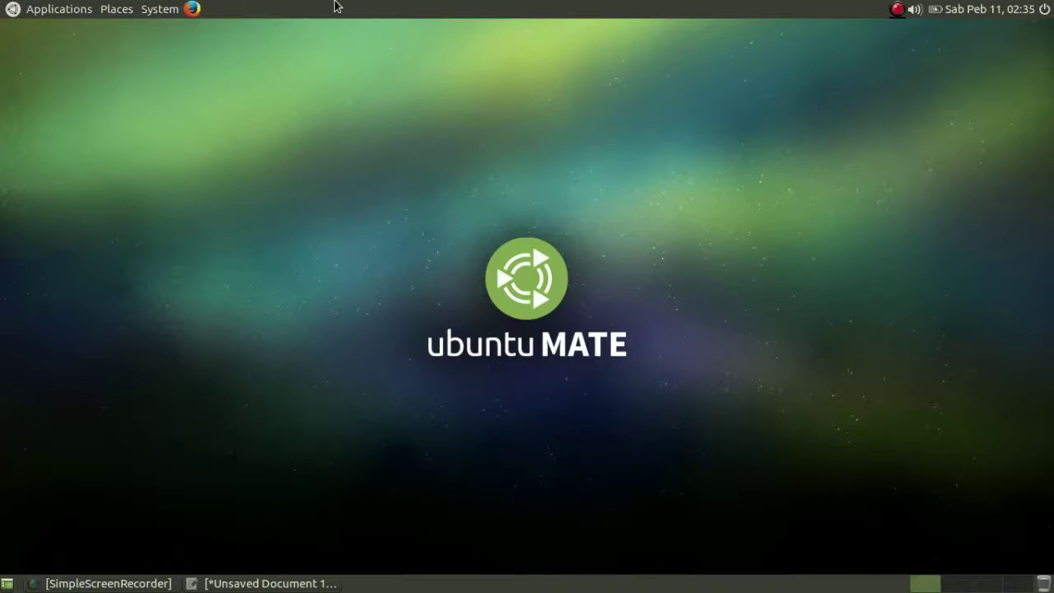
Step: Open Displays from the hardware preferences, view the laptop monitor's resolution and rotation settings, and close the window
{"action": "left_click", "coordinate": [177, 7]}
{"action": "mouse_move", "coordinate": [260, 30]}
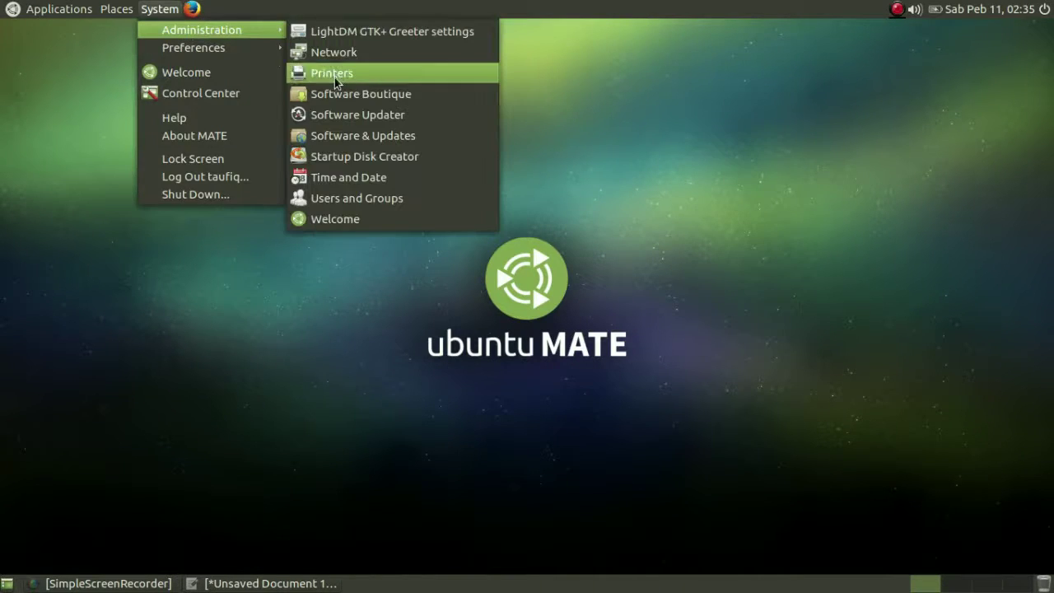
{"action": "mouse_move", "coordinate": [242, 45]}
{"action": "mouse_move", "coordinate": [318, 63]}
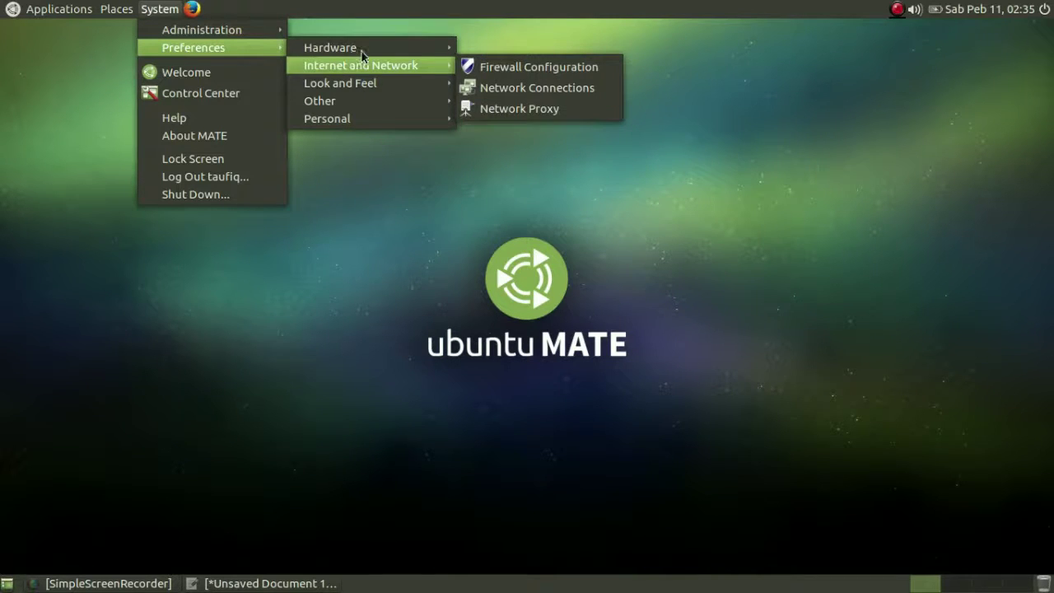
{"action": "mouse_move", "coordinate": [369, 47]}
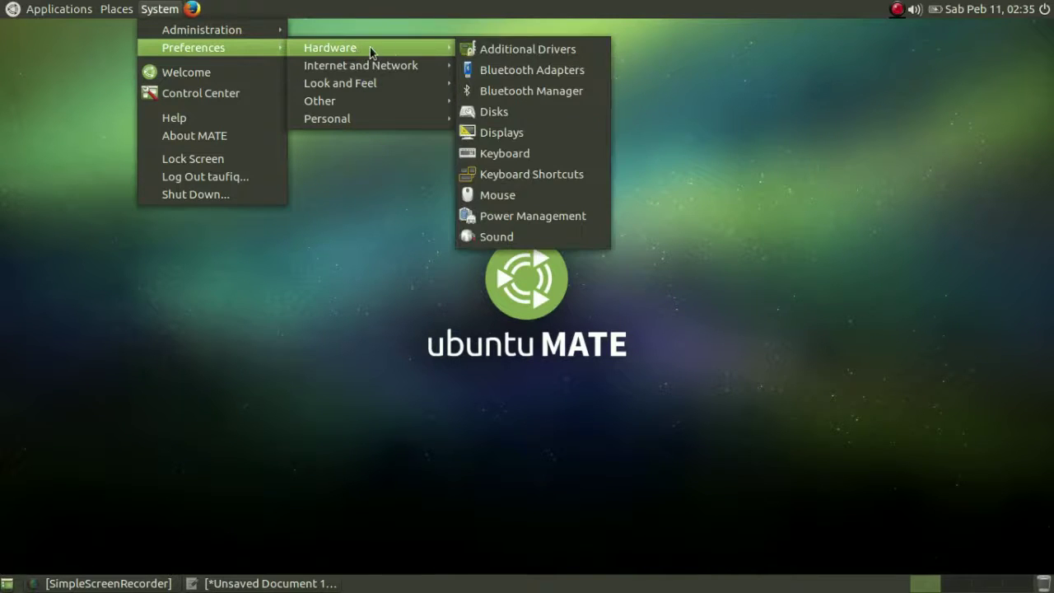
{"action": "left_click", "coordinate": [500, 133]}
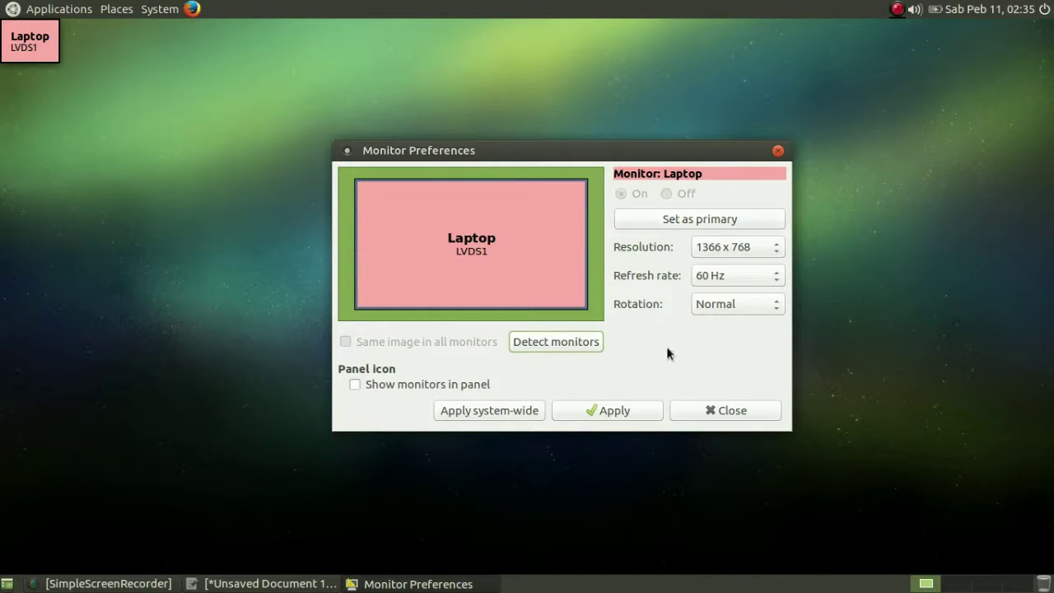
{"action": "left_click", "coordinate": [707, 413]}
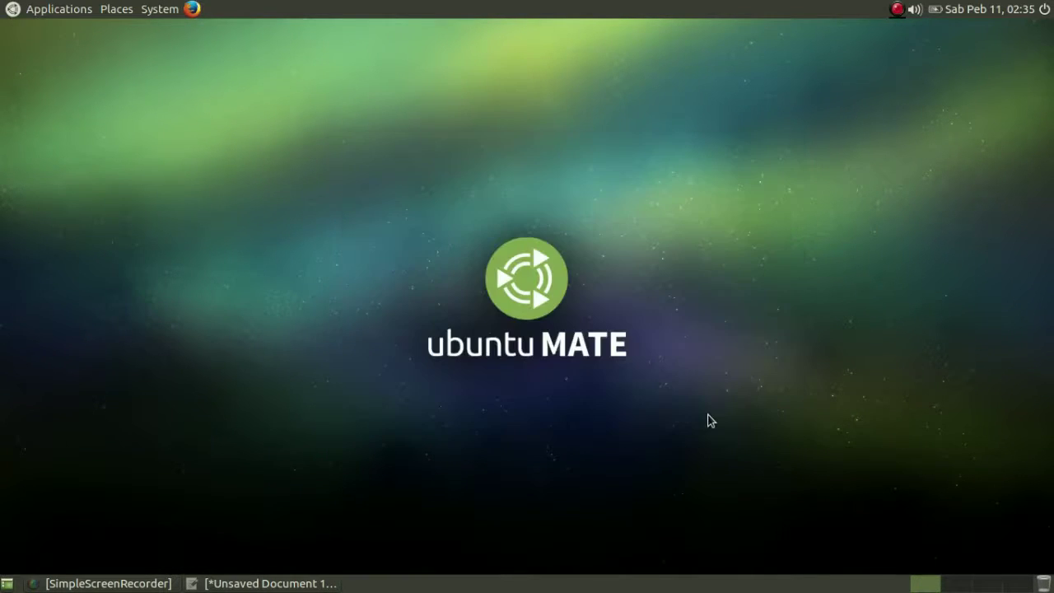
Step: Open Keyboard from the hardware preferences, view the layouts, accessibility, mouse keys and typing break settings, and close the window
{"action": "left_click", "coordinate": [163, 12]}
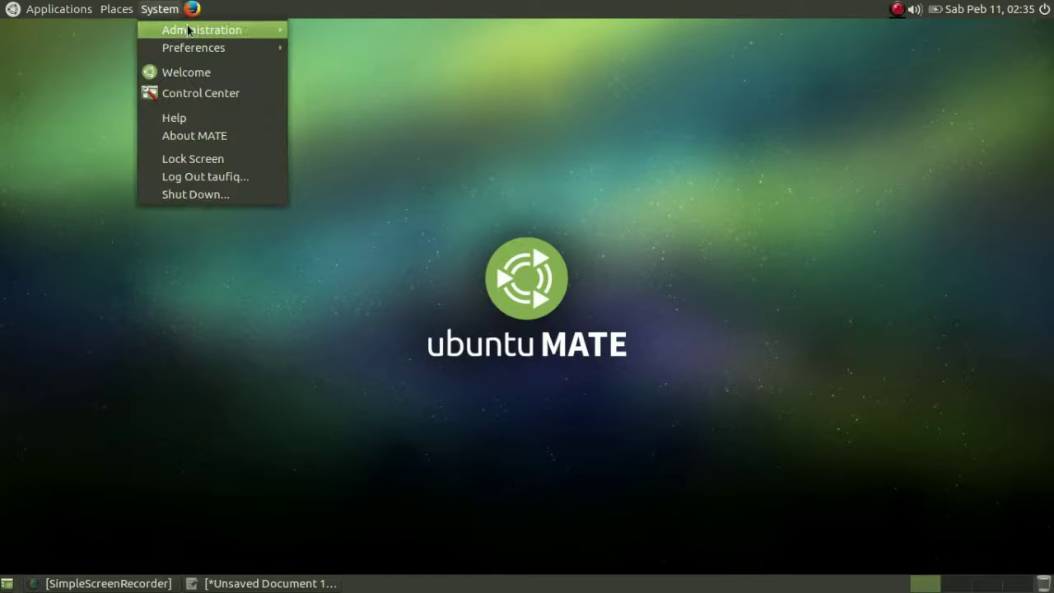
{"action": "mouse_move", "coordinate": [199, 47]}
{"action": "mouse_move", "coordinate": [337, 46]}
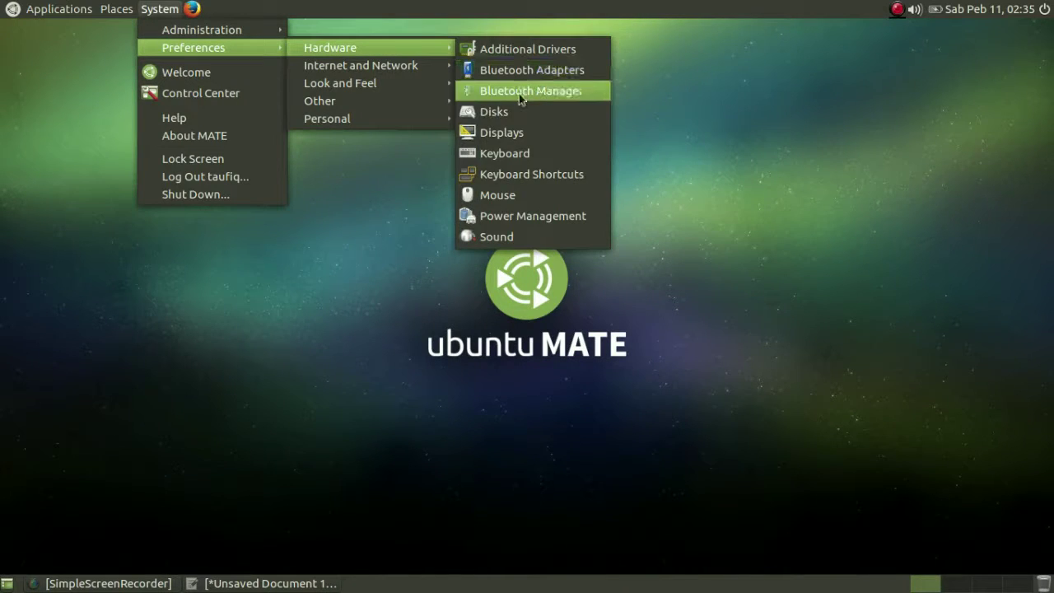
{"action": "left_click", "coordinate": [518, 150]}
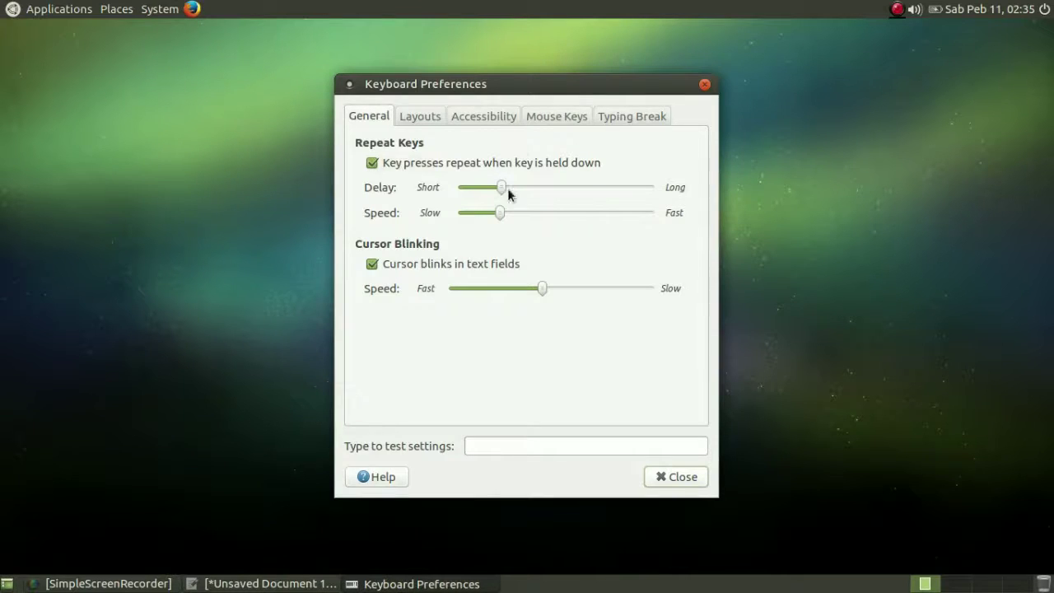
{"action": "left_click", "coordinate": [411, 117]}
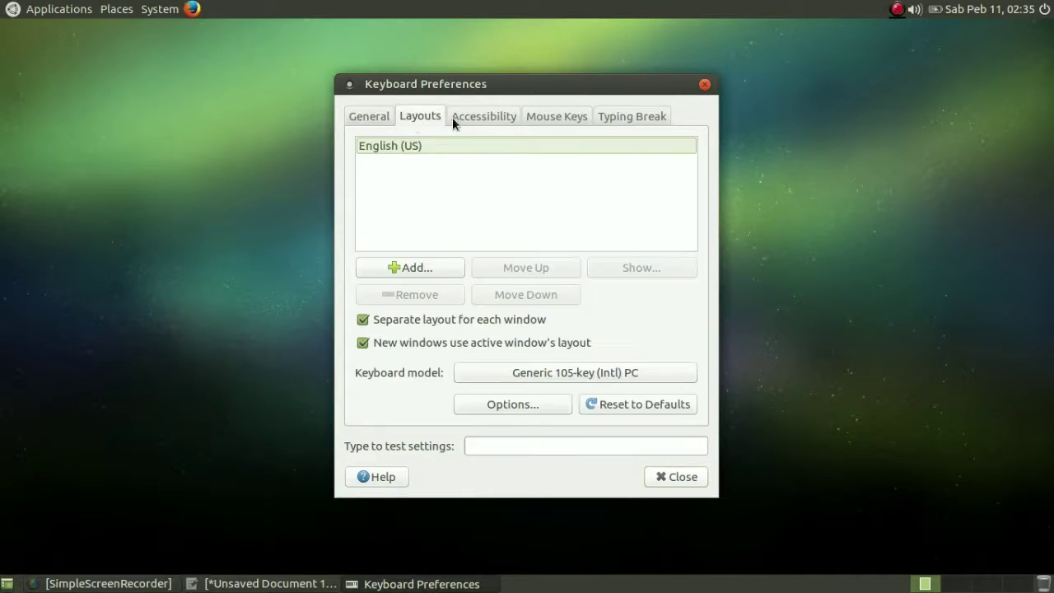
{"action": "left_click", "coordinate": [476, 117]}
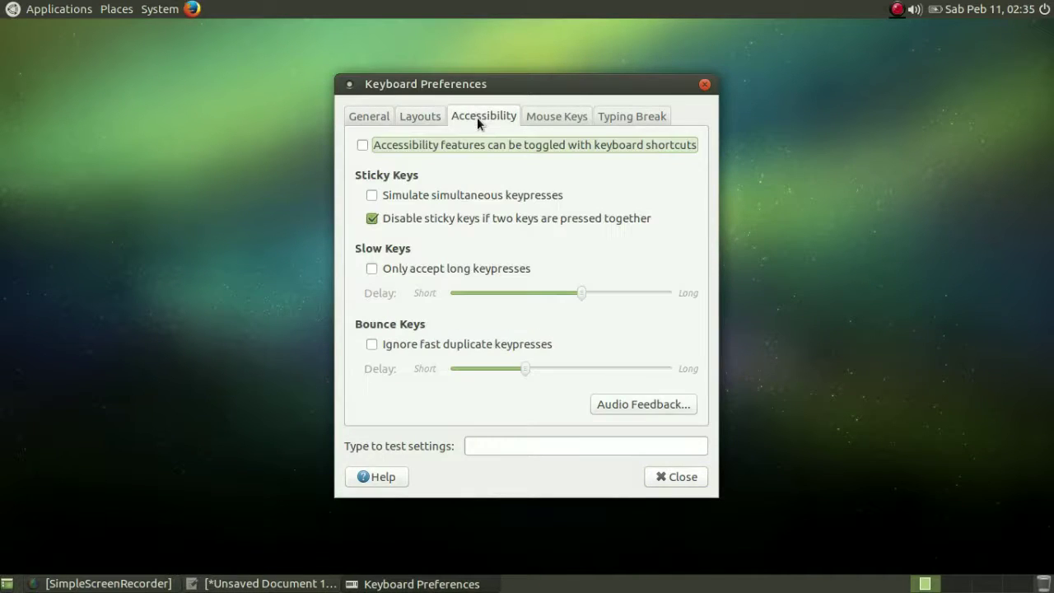
{"action": "left_click", "coordinate": [537, 117]}
{"action": "left_click", "coordinate": [613, 117]}
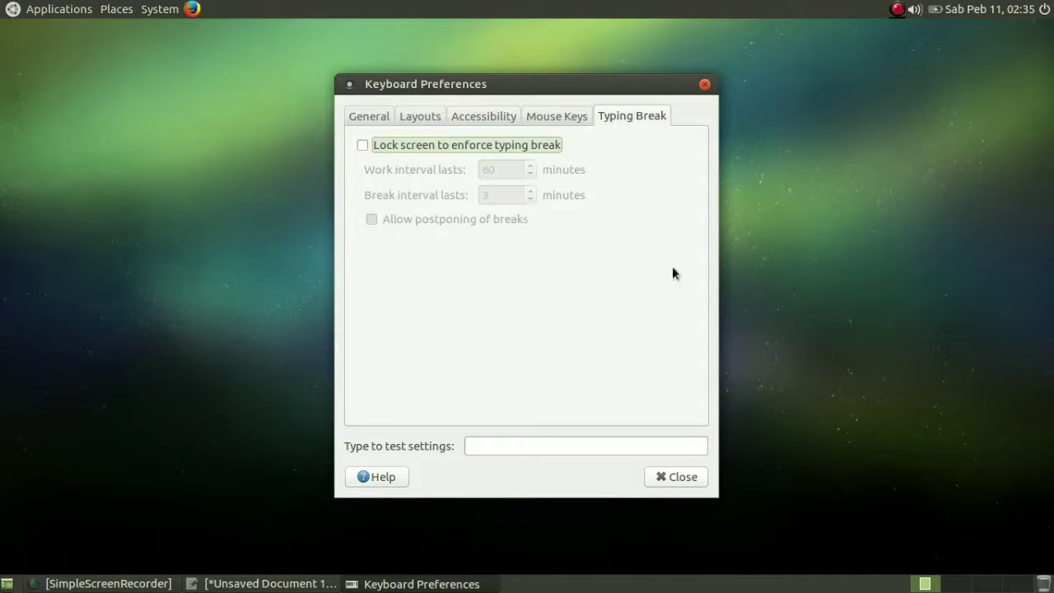
{"action": "left_click", "coordinate": [673, 478]}
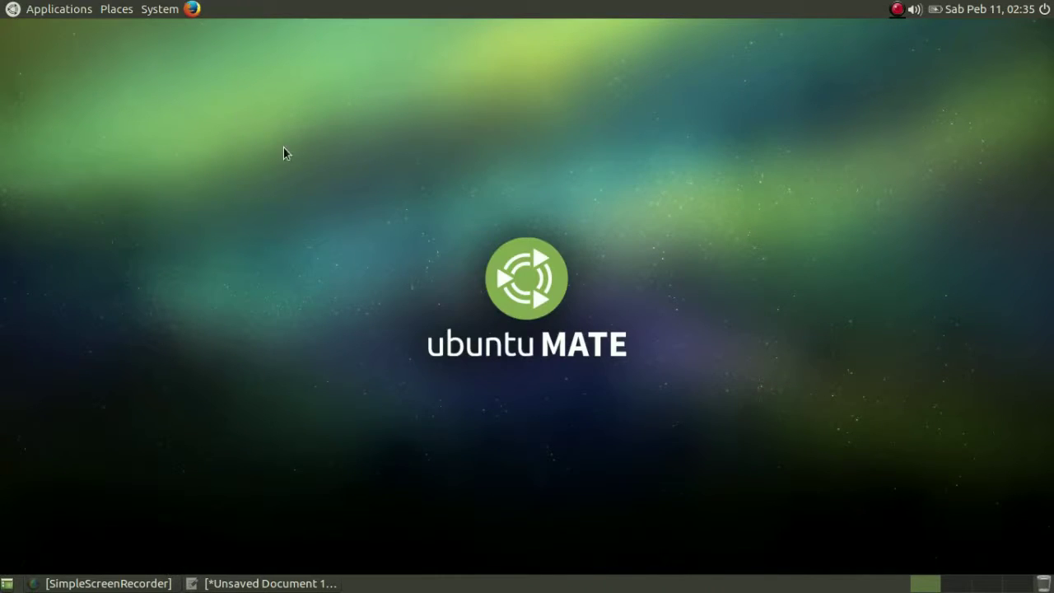
Step: Open Keyboard Shortcuts from the hardware preferences, look through the whole list of actions, and close the window
{"action": "left_click", "coordinate": [145, 7]}
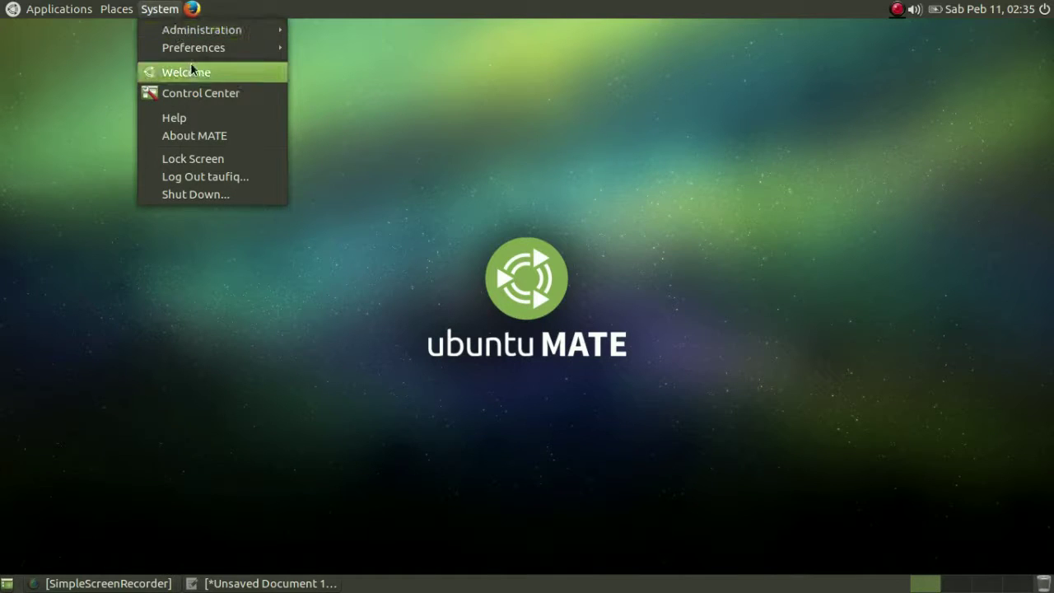
{"action": "mouse_move", "coordinate": [216, 47]}
{"action": "mouse_move", "coordinate": [327, 50]}
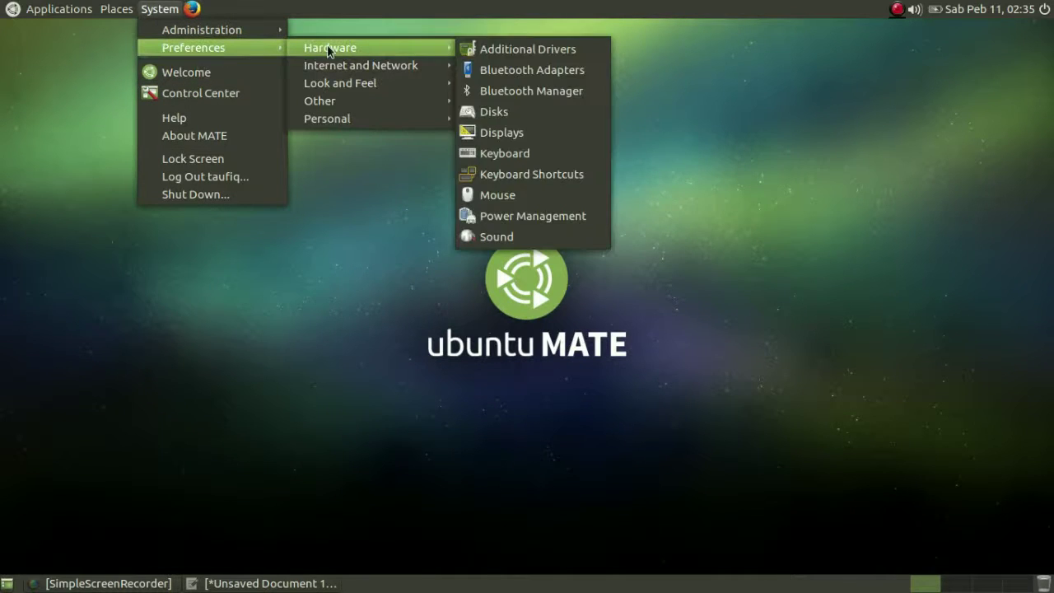
{"action": "left_click", "coordinate": [506, 178]}
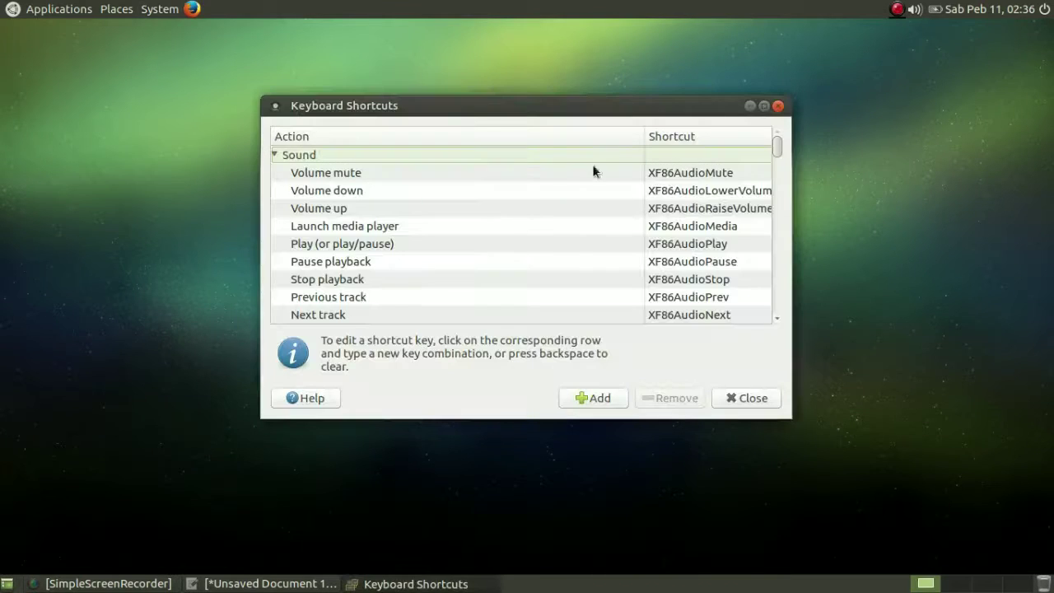
{"action": "left_click_drag", "start_coordinate": [776, 147], "coordinate": [783, 323]}
{"action": "left_click", "coordinate": [763, 405]}
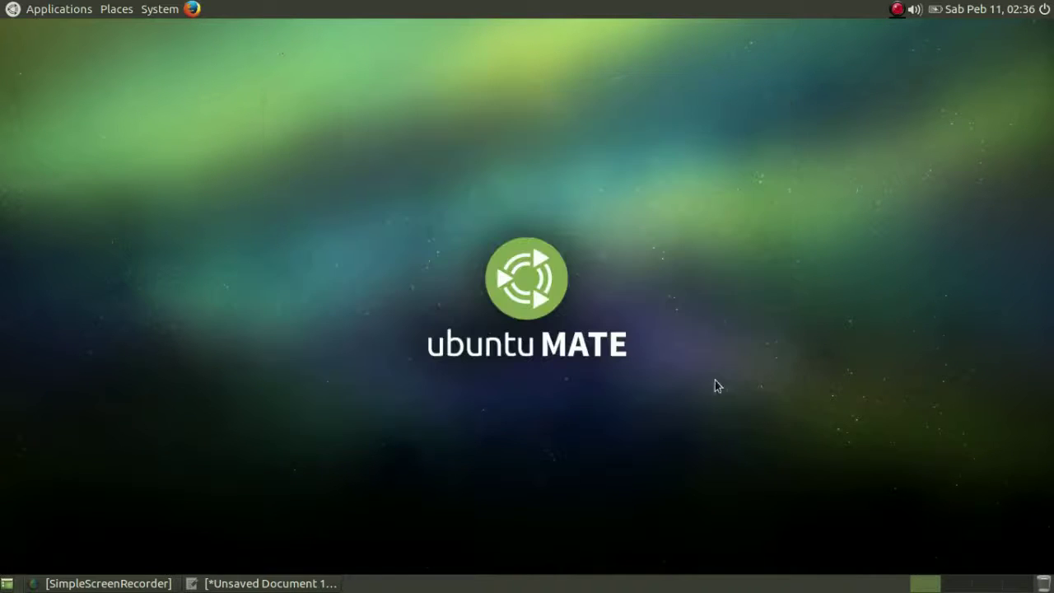
Step: Open Mouse from the hardware preferences to view the general mouse settings
{"action": "left_click", "coordinate": [153, 4]}
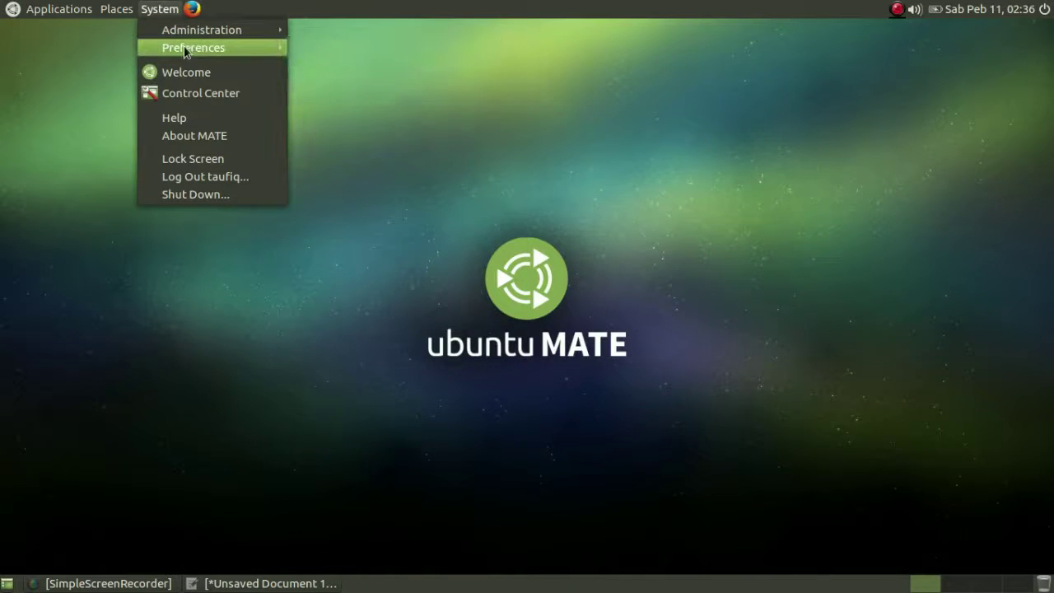
{"action": "mouse_move", "coordinate": [249, 47]}
{"action": "mouse_move", "coordinate": [360, 49]}
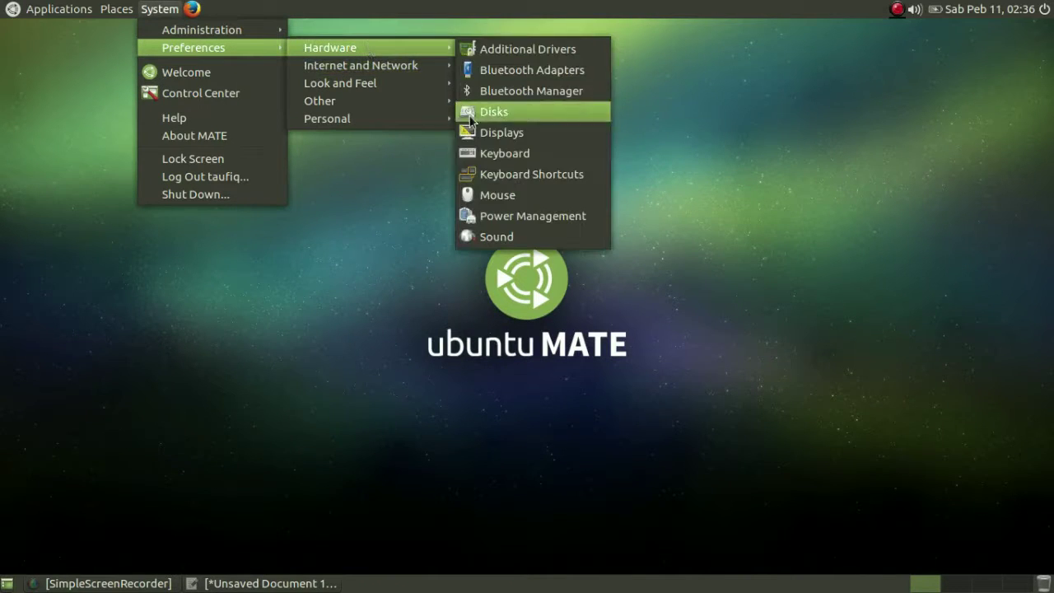
{"action": "left_click", "coordinate": [496, 194]}
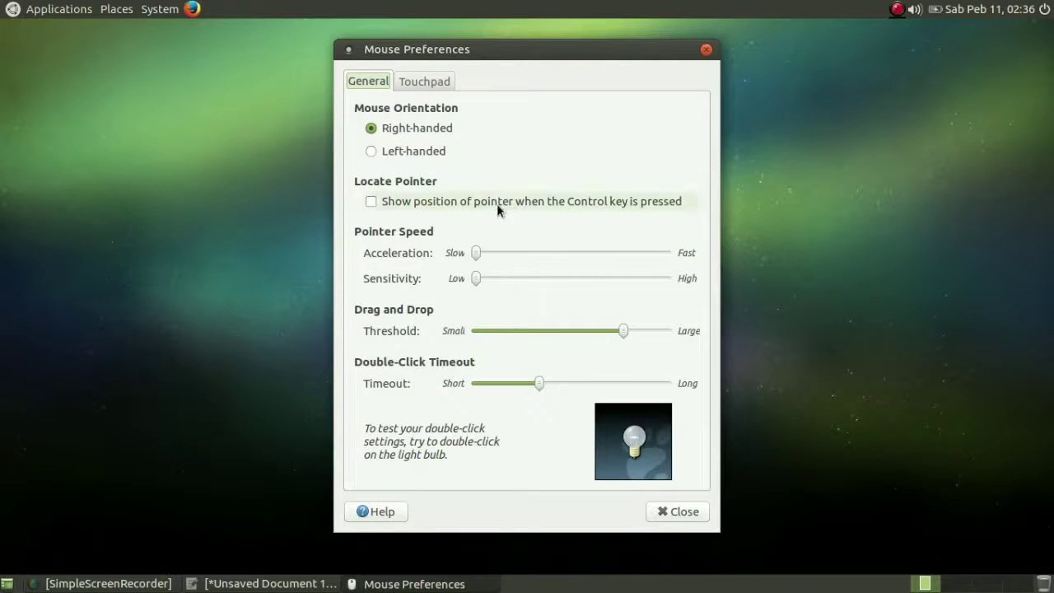
Step: Review the touchpad settings in the mouse preferences and close the dialog
{"action": "left_click", "coordinate": [421, 84]}
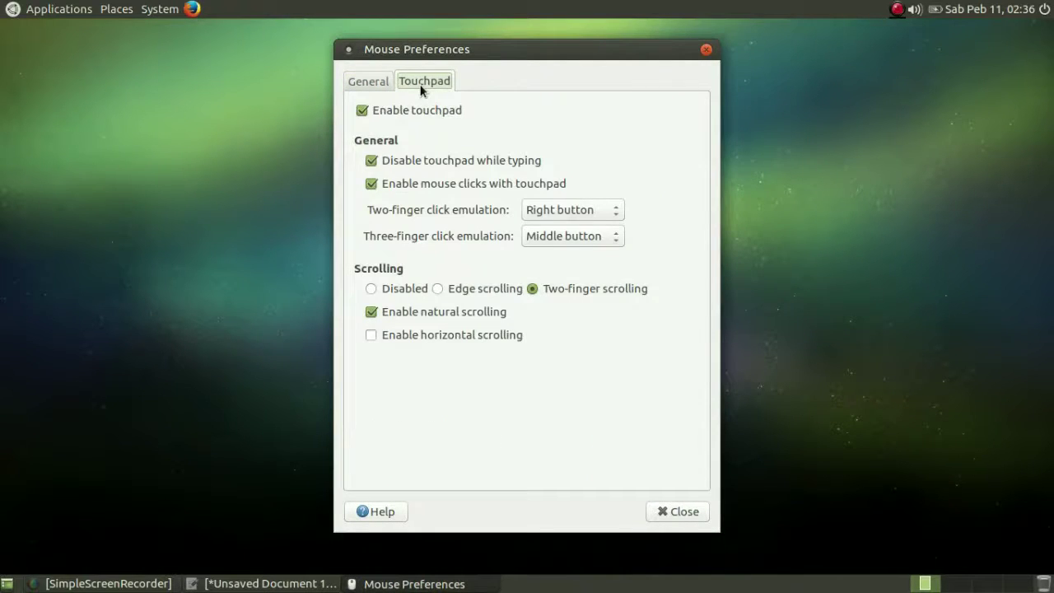
{"action": "left_click", "coordinate": [705, 49]}
Step: Open the Power Management preferences, review the On Battery Power and General settings, and close them
{"action": "left_click", "coordinate": [173, 9]}
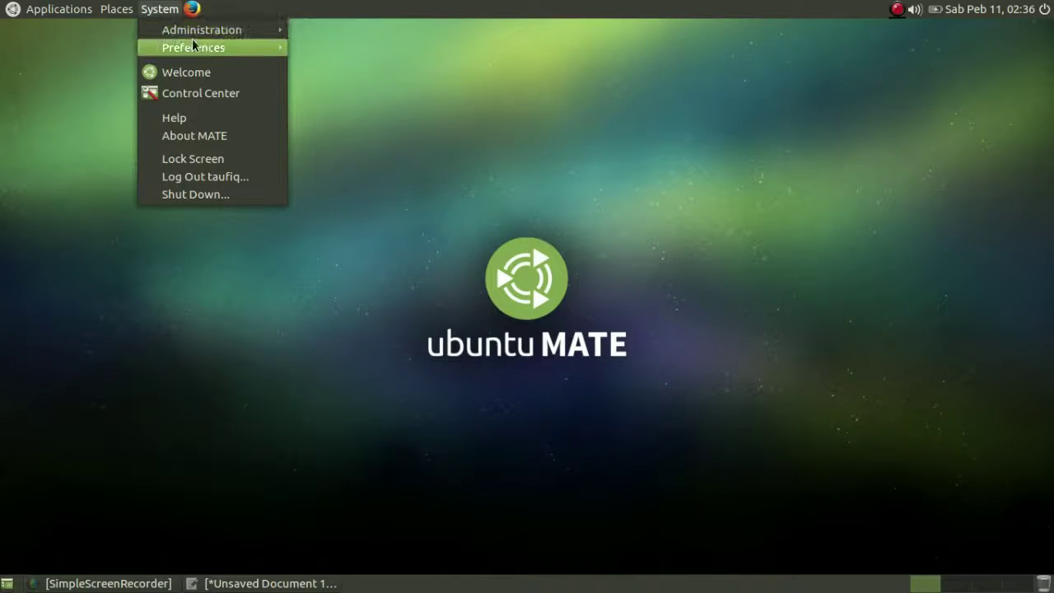
{"action": "mouse_move", "coordinate": [281, 54]}
{"action": "mouse_move", "coordinate": [419, 41]}
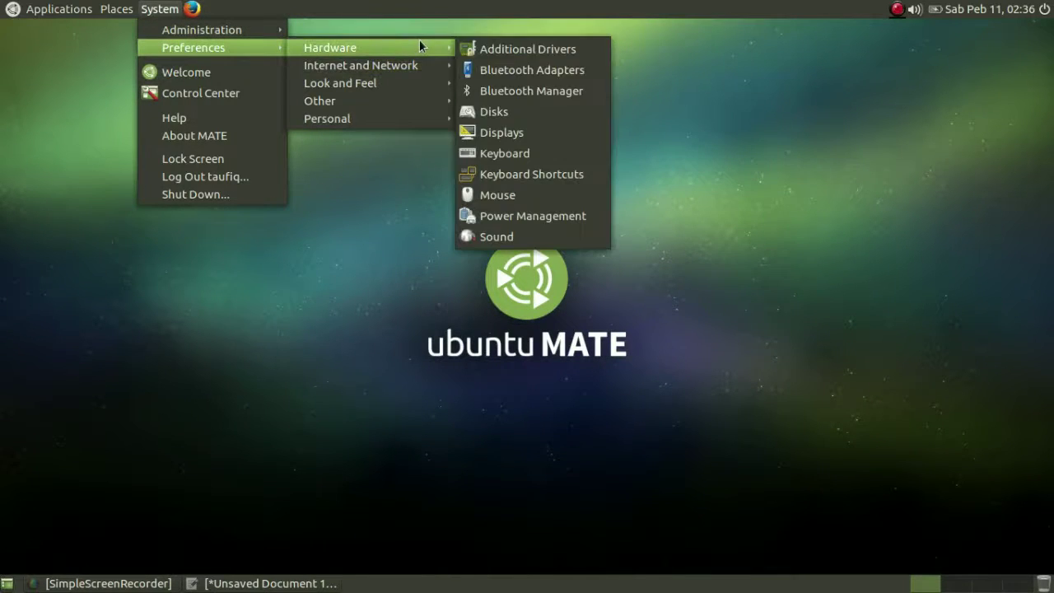
{"action": "left_click", "coordinate": [525, 209]}
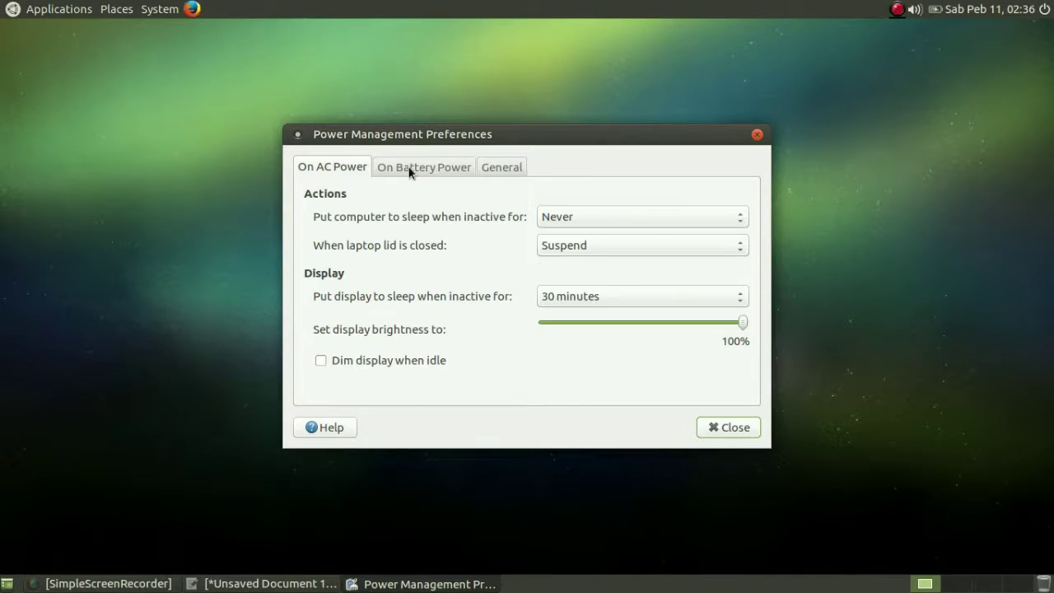
{"action": "left_click", "coordinate": [410, 171]}
{"action": "left_click", "coordinate": [510, 166]}
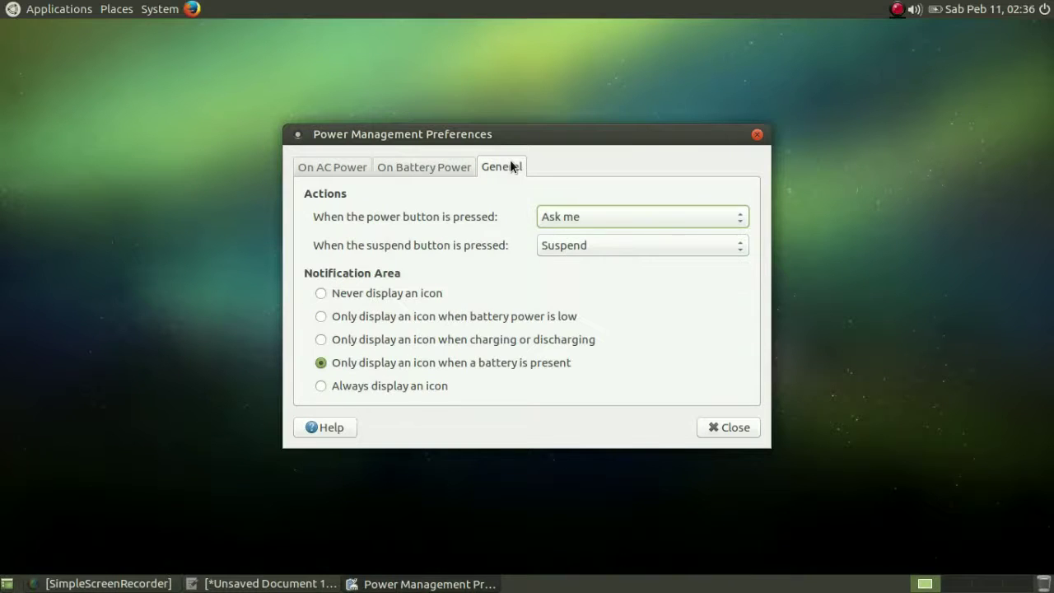
{"action": "left_click", "coordinate": [757, 135]}
Step: Open the Sound preferences, review the Hardware, Input, Output and Applications settings, and close them
{"action": "left_click", "coordinate": [172, 8]}
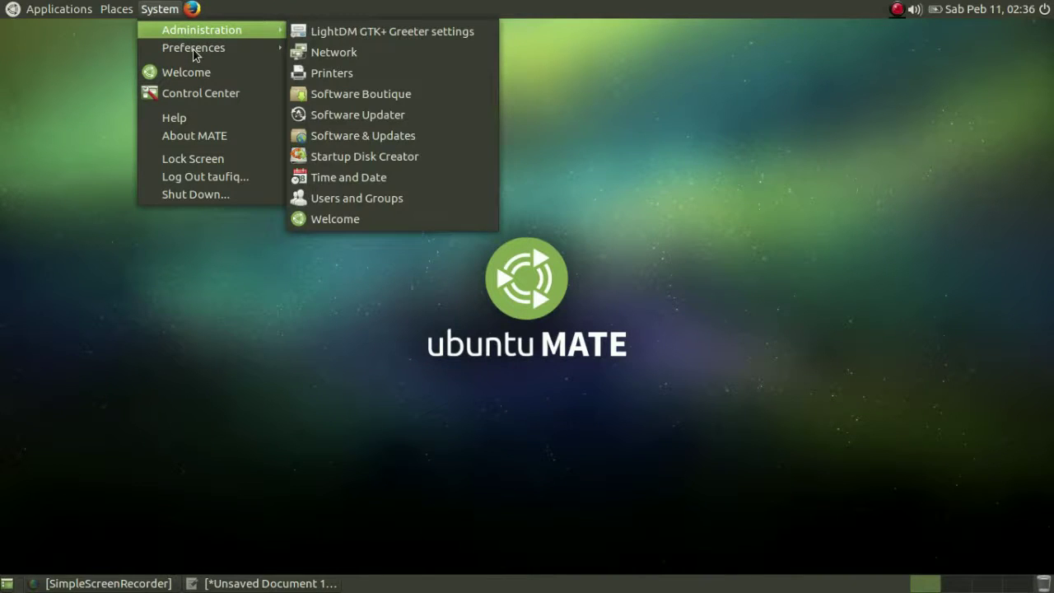
{"action": "mouse_move", "coordinate": [197, 49]}
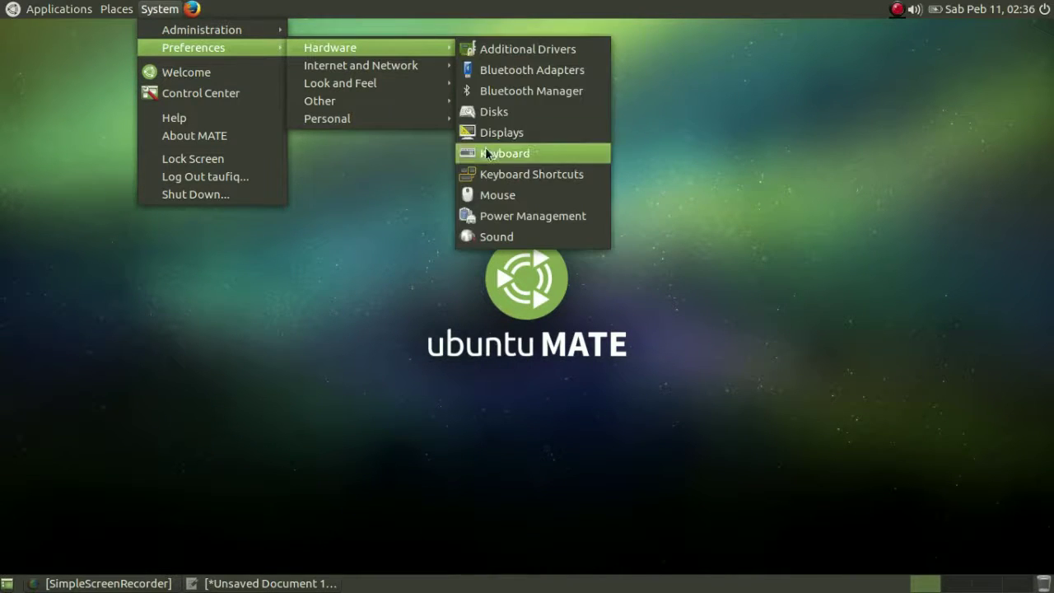
{"action": "left_click", "coordinate": [506, 232]}
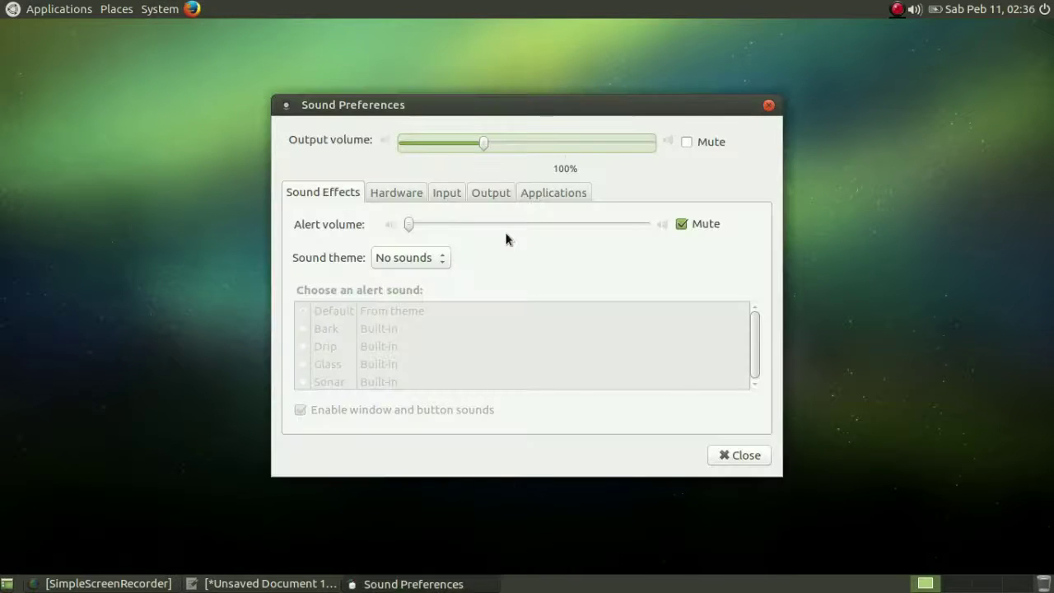
{"action": "left_click", "coordinate": [389, 192]}
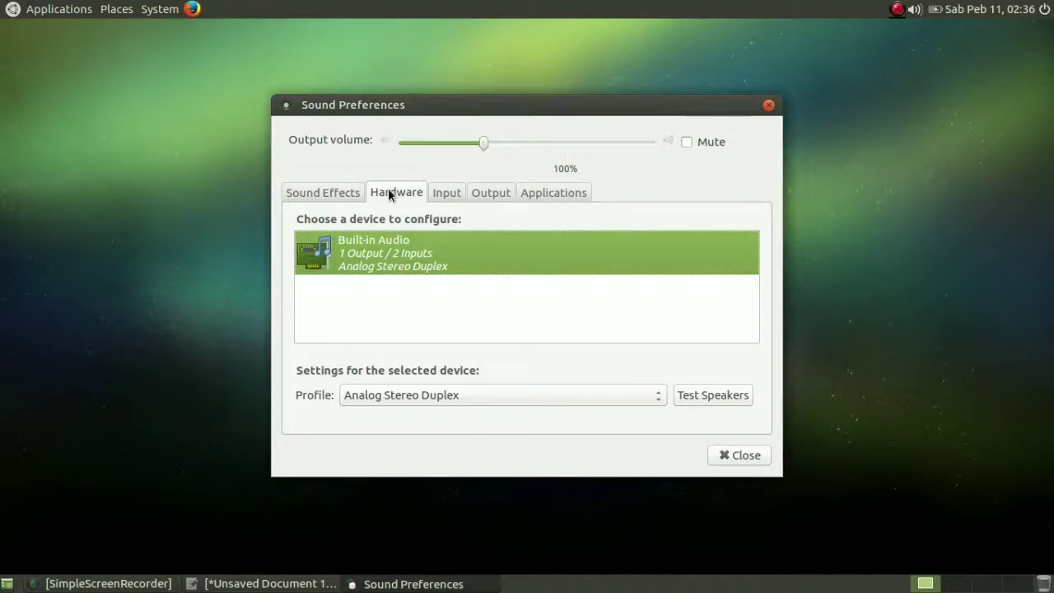
{"action": "left_click", "coordinate": [442, 193]}
{"action": "left_click", "coordinate": [496, 193]}
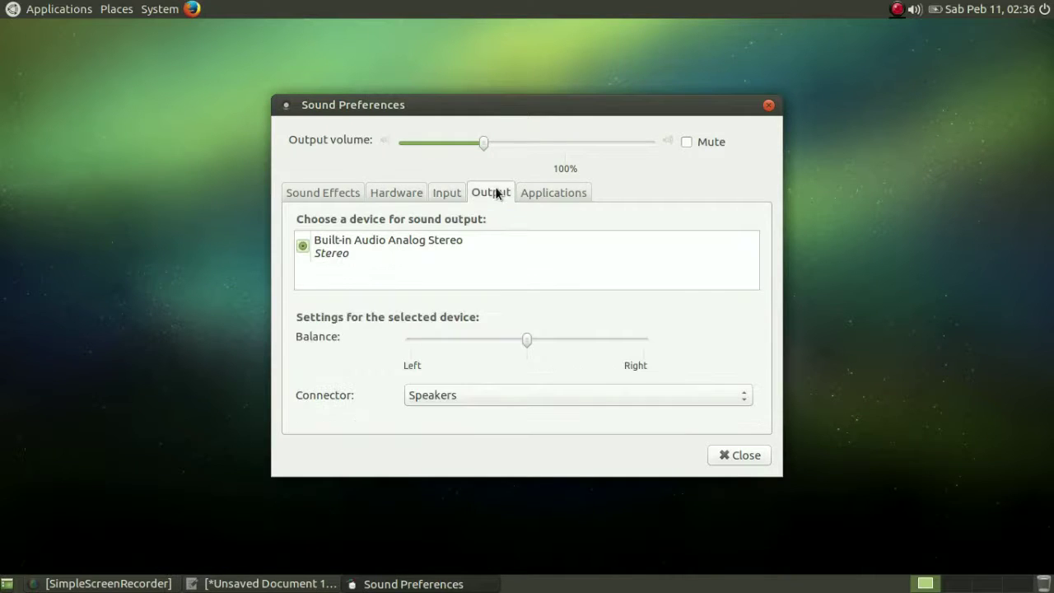
{"action": "left_click", "coordinate": [553, 190]}
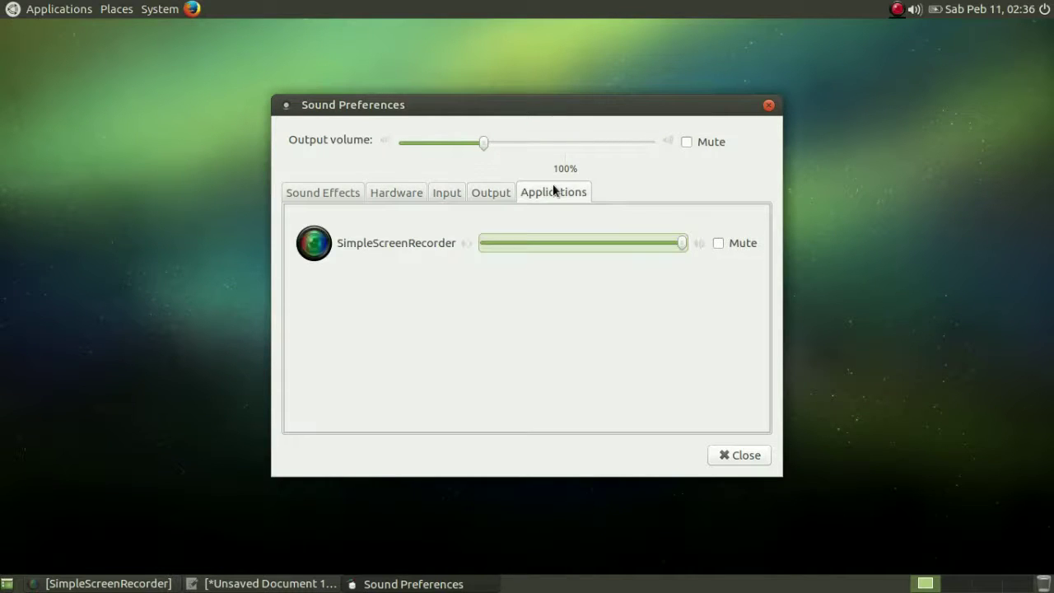
{"action": "left_click", "coordinate": [745, 457]}
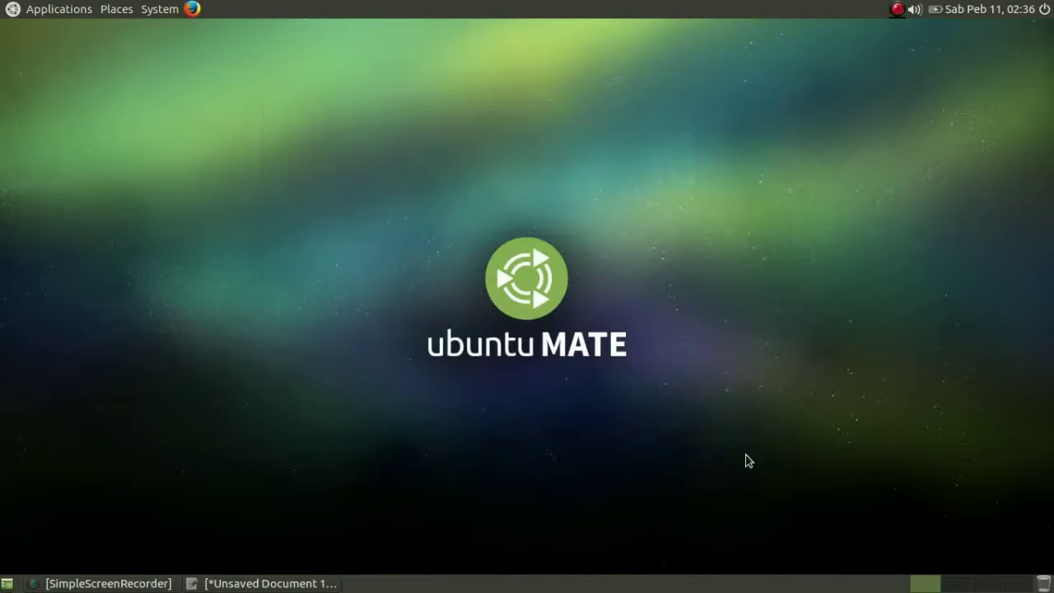
Step: Launch Firewall Configuration from the Internet and Network preferences and authenticate with the account password
{"action": "left_click", "coordinate": [145, 8]}
{"action": "mouse_move", "coordinate": [179, 45]}
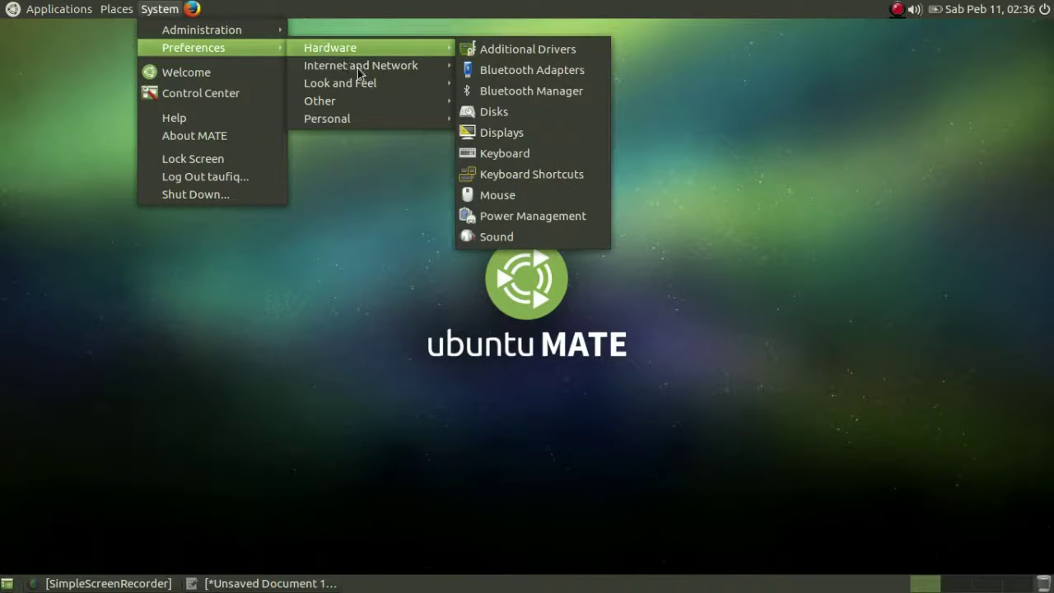
{"action": "mouse_move", "coordinate": [359, 74]}
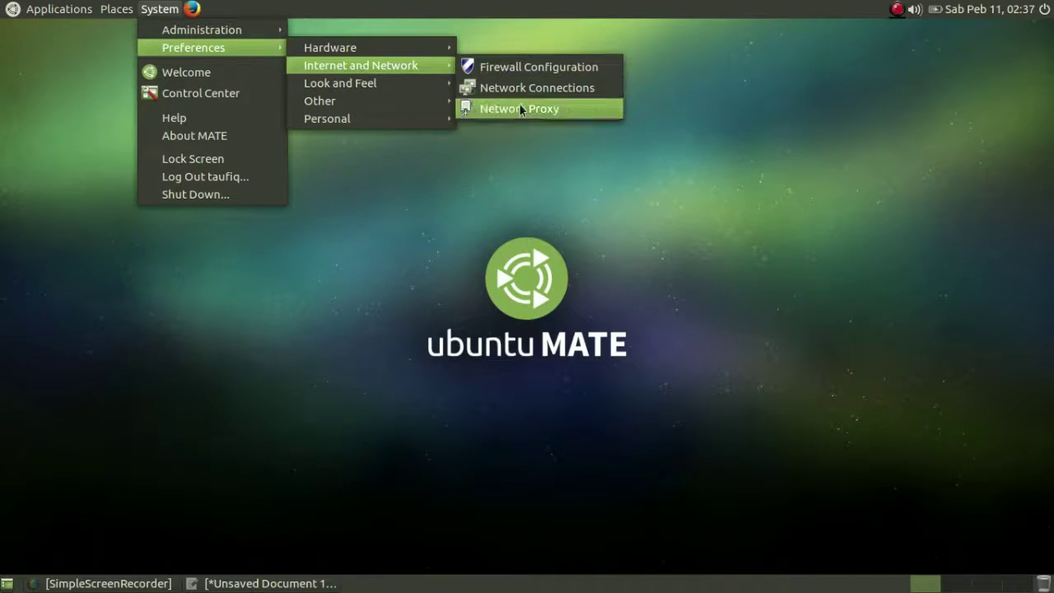
{"action": "left_click", "coordinate": [512, 67]}
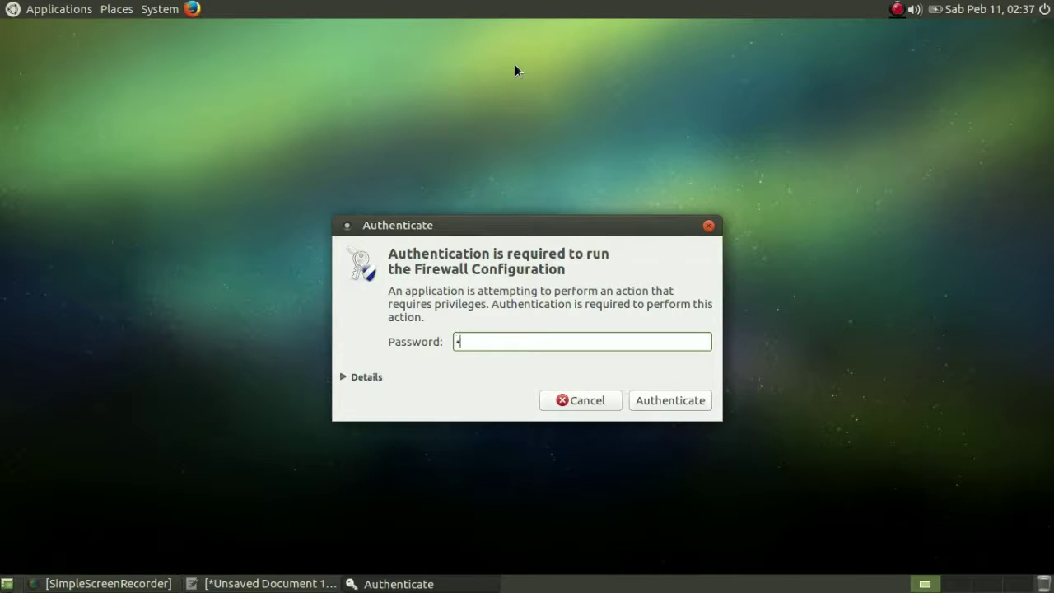
{"action": "type", "text": "•"}
{"action": "left_click", "coordinate": [667, 400]}
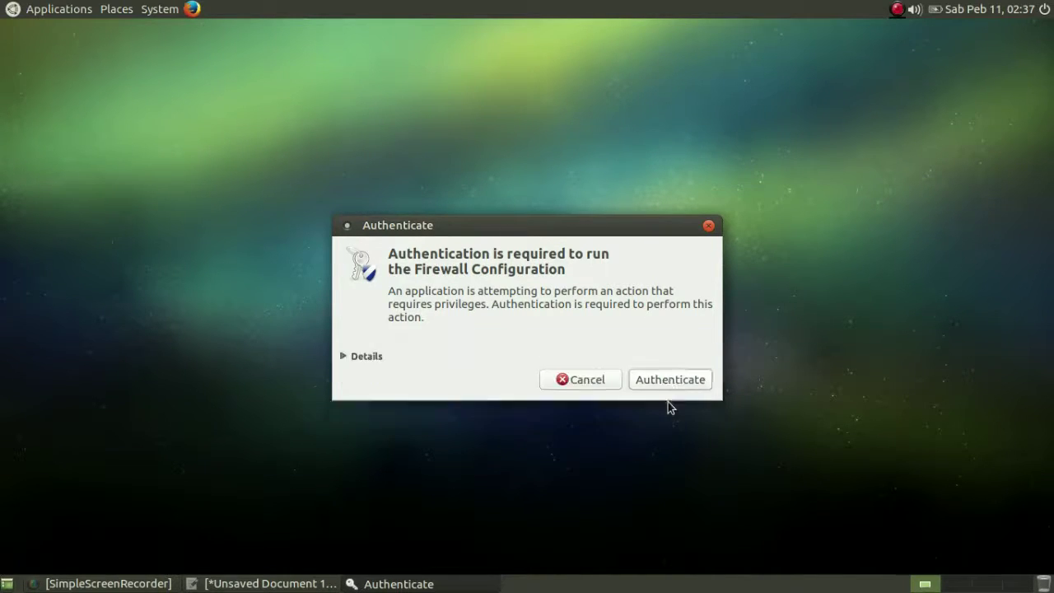
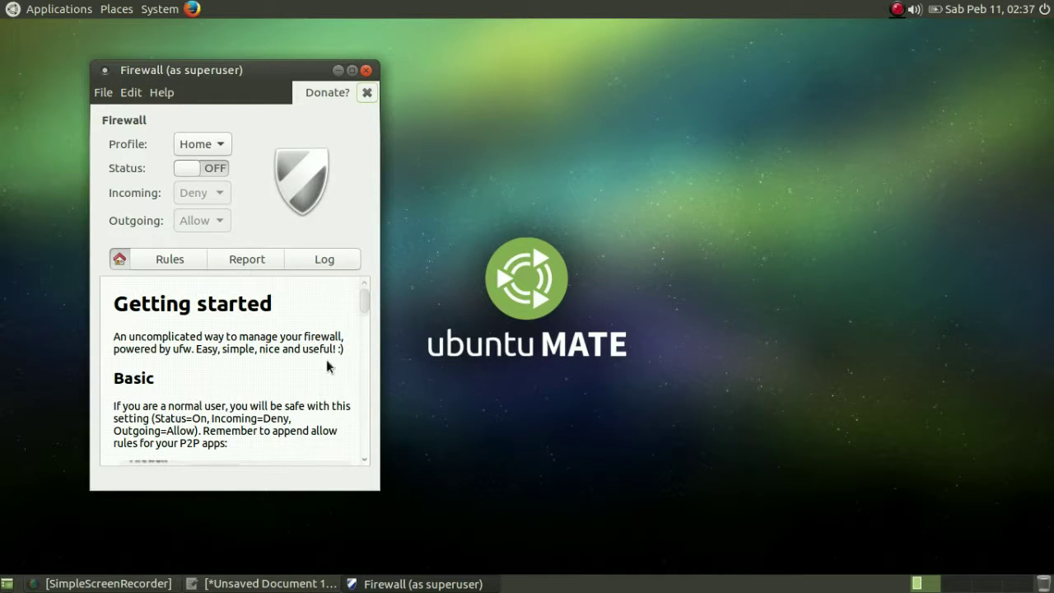
Step: Look over the firewall's Getting started page and its File, Edit and Help commands, and close the firewall window
{"action": "mouse_move", "coordinate": [365, 297]}
{"action": "left_mouse_down"}
{"action": "mouse_move", "coordinate": [375, 458]}
{"action": "mouse_move", "coordinate": [353, 287]}
{"action": "left_mouse_up"}
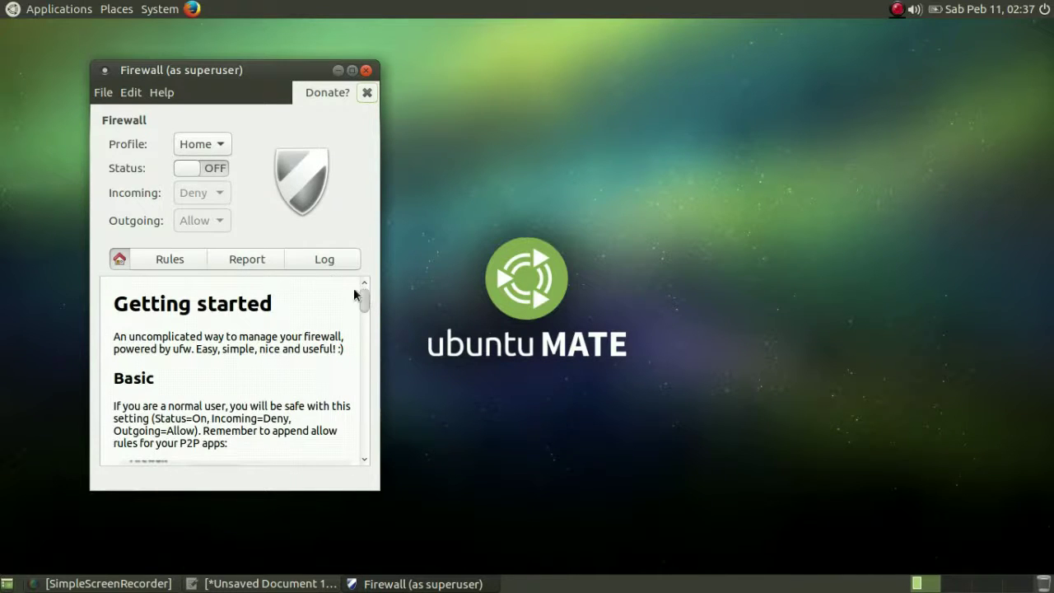
{"action": "left_click", "coordinate": [107, 93]}
{"action": "mouse_move", "coordinate": [158, 97]}
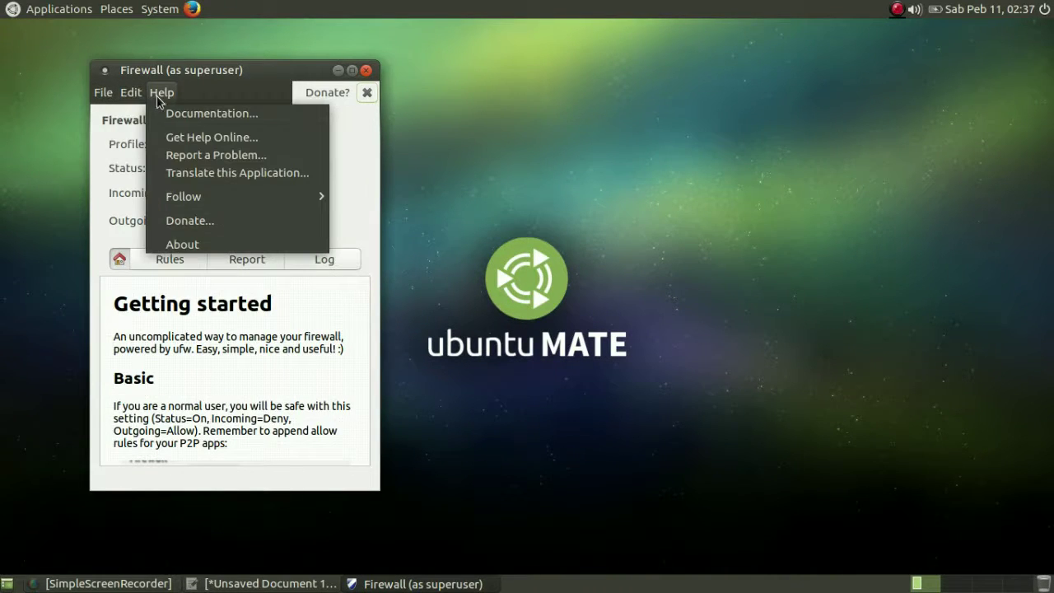
{"action": "left_click", "coordinate": [366, 76]}
{"action": "left_click", "coordinate": [366, 73]}
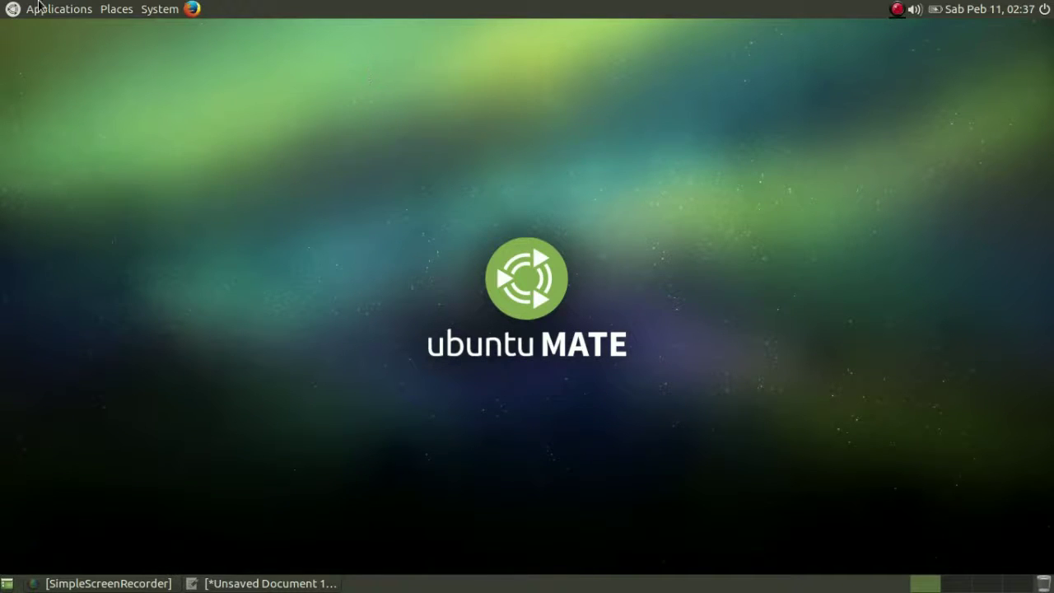
Step: Open Network Connections, review the saved Ethernet and Wi-Fi connections, and close the dialog
{"action": "left_click", "coordinate": [151, 9]}
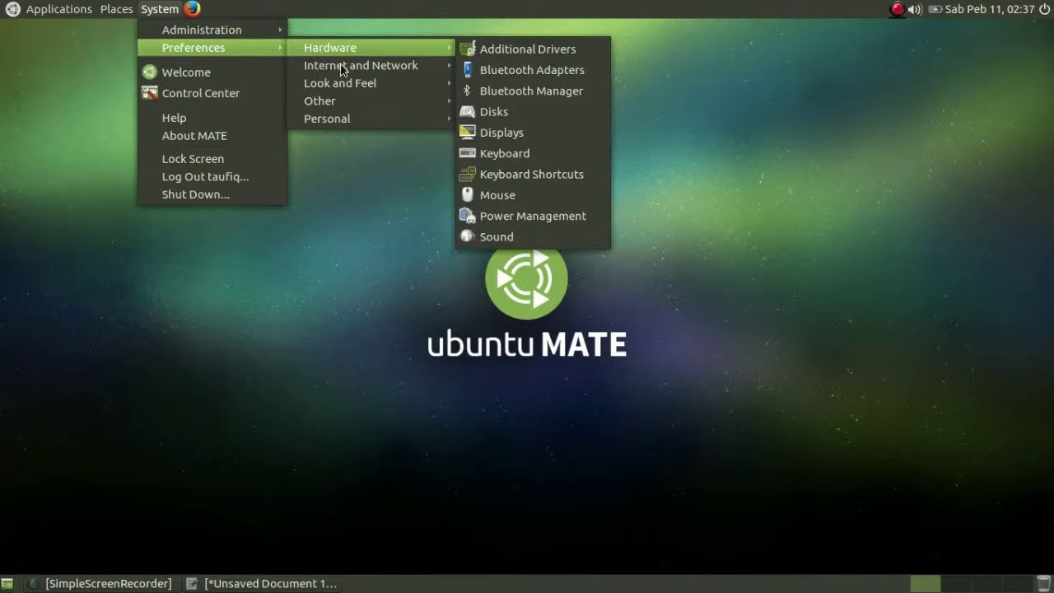
{"action": "mouse_move", "coordinate": [340, 63]}
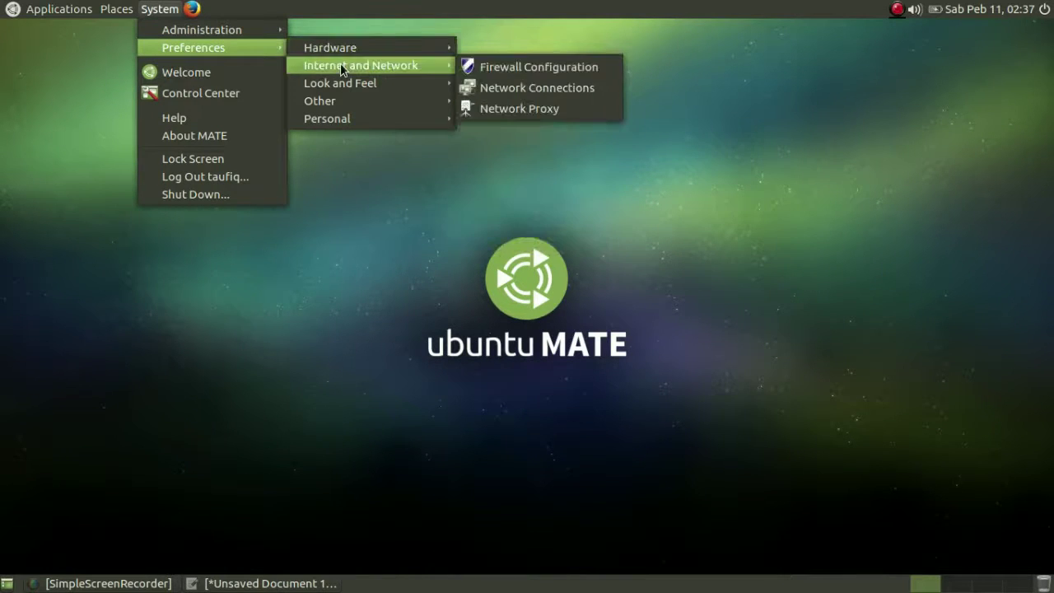
{"action": "left_click", "coordinate": [496, 88]}
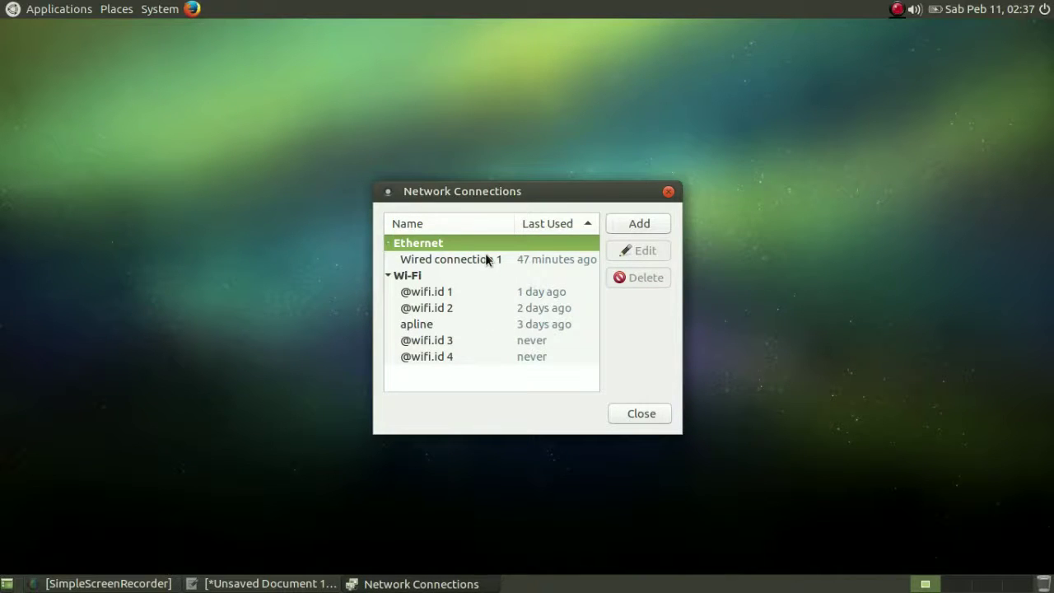
{"action": "left_click", "coordinate": [656, 419]}
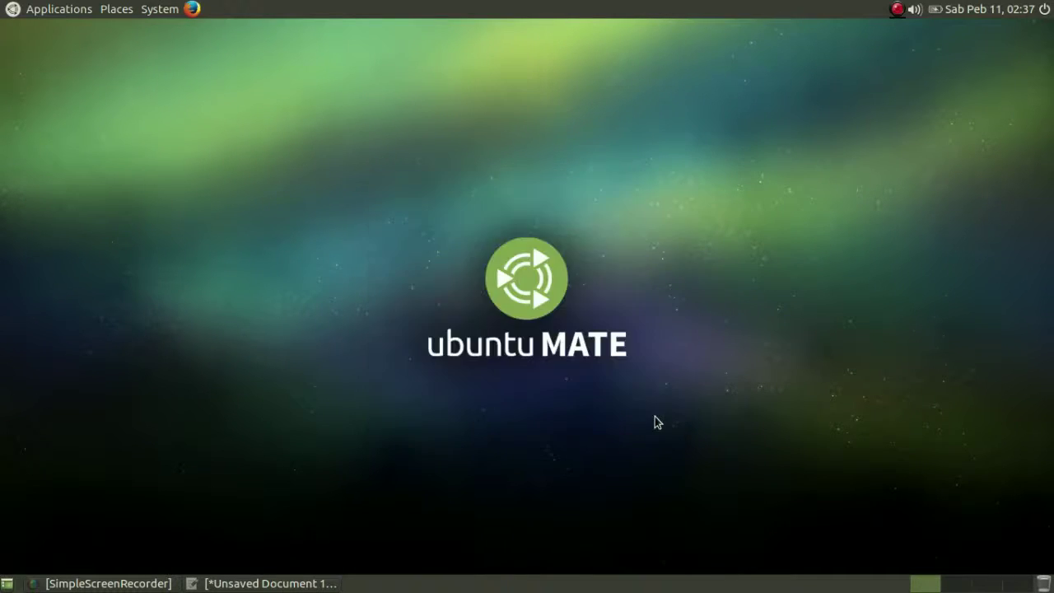
Step: Open the Network Proxy preferences, review the proxy configuration and ignored hosts, and close the dialog
{"action": "left_click", "coordinate": [161, 8]}
{"action": "mouse_move", "coordinate": [186, 36]}
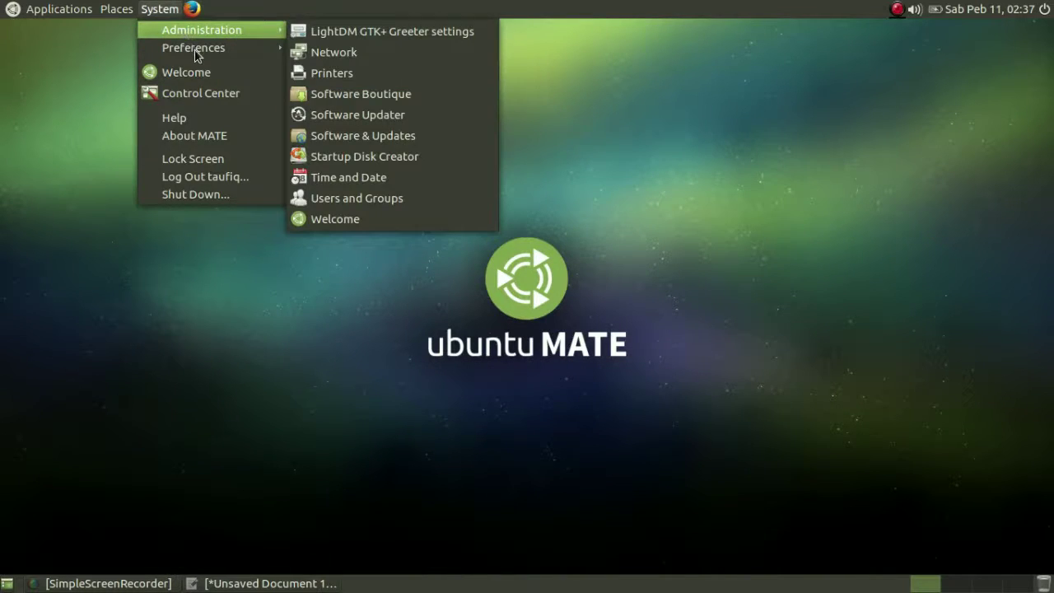
{"action": "mouse_move", "coordinate": [229, 47]}
{"action": "mouse_move", "coordinate": [331, 56]}
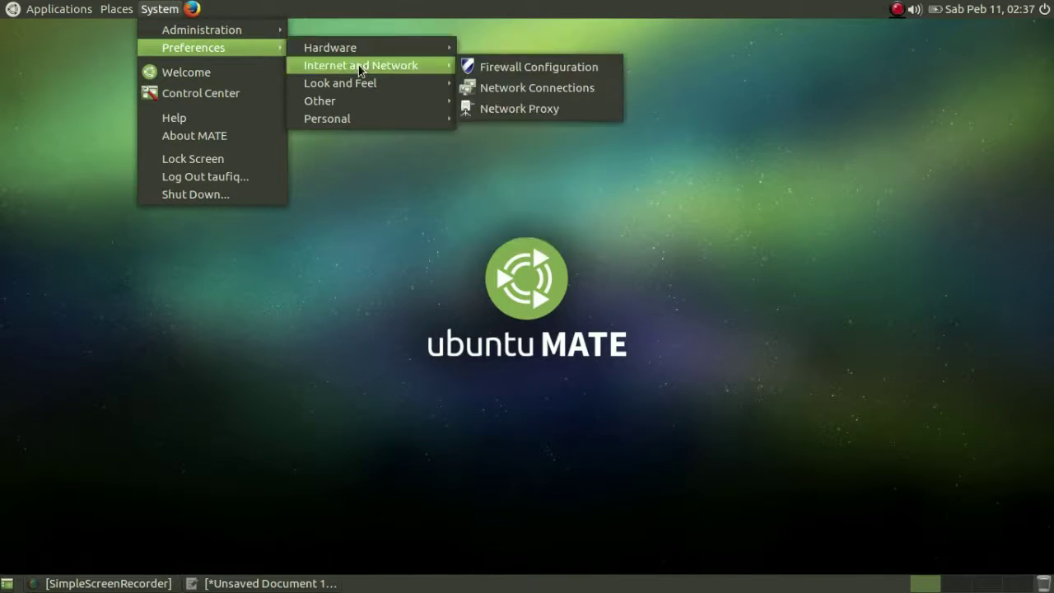
{"action": "left_click", "coordinate": [559, 108]}
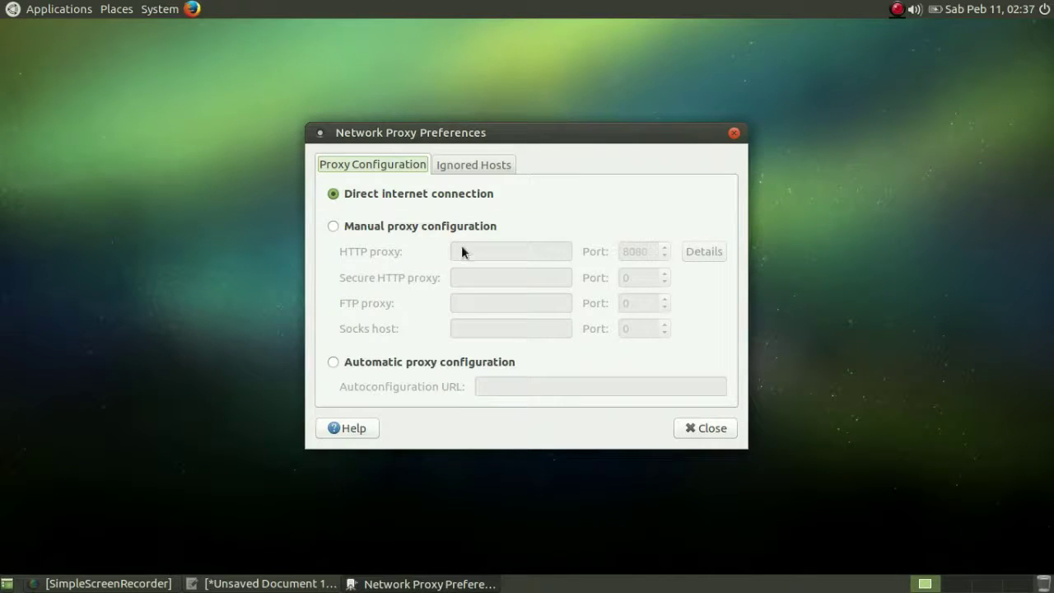
{"action": "left_click", "coordinate": [457, 170]}
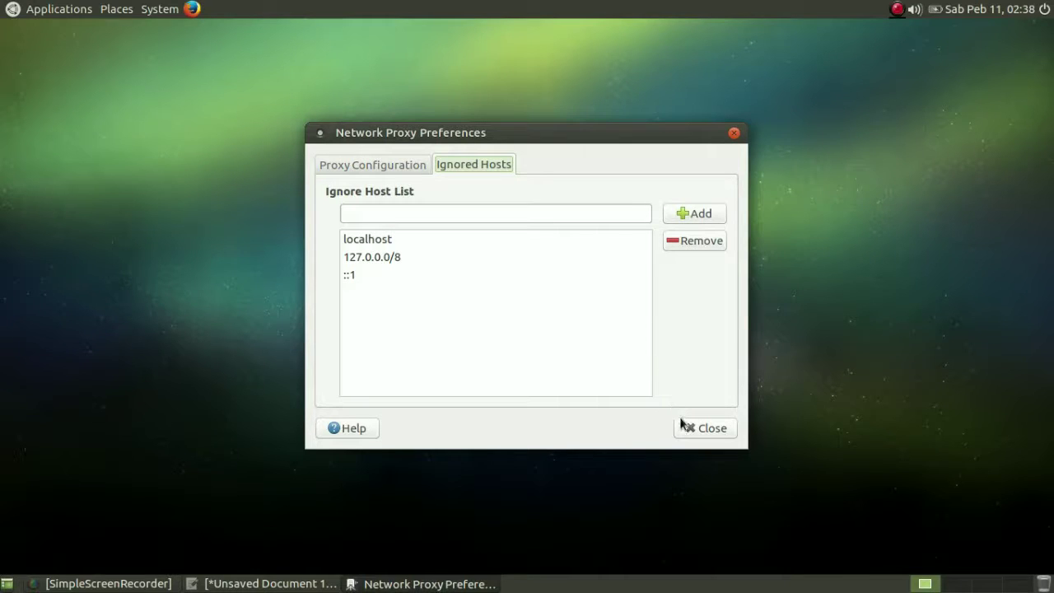
{"action": "left_click", "coordinate": [705, 428]}
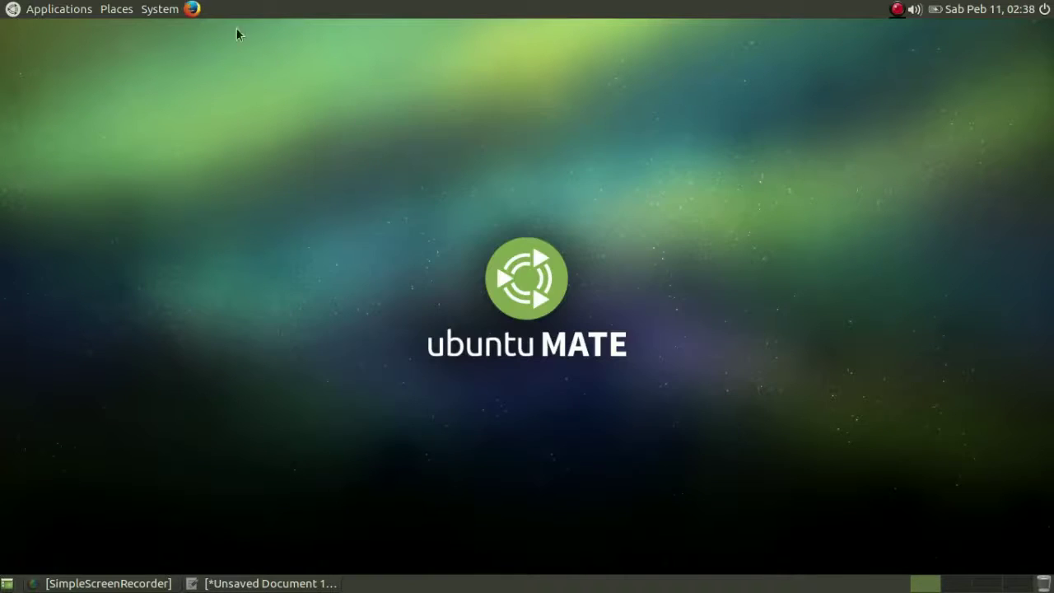
Step: Open the Appearance preferences and review the Theme, Background, Fonts and Interface settings
{"action": "left_click", "coordinate": [159, 9]}
{"action": "mouse_move", "coordinate": [205, 58]}
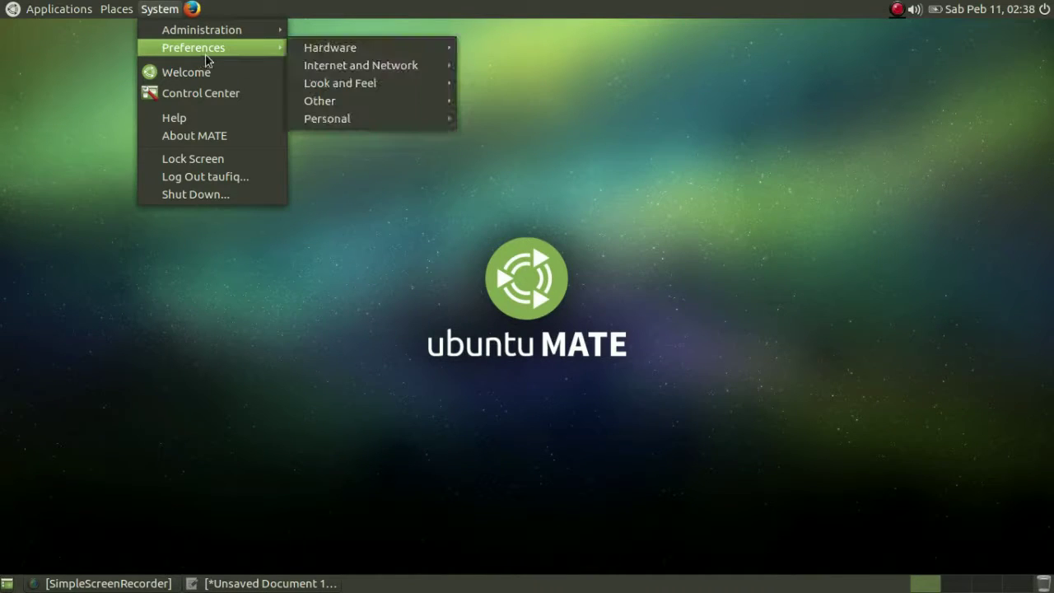
{"action": "mouse_move", "coordinate": [367, 88]}
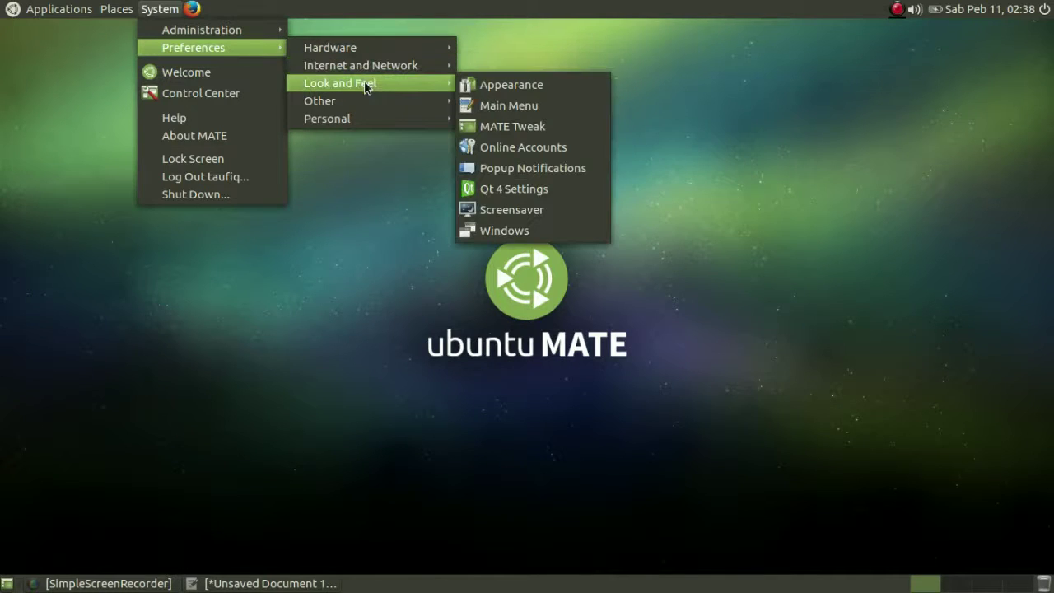
{"action": "left_click", "coordinate": [466, 84]}
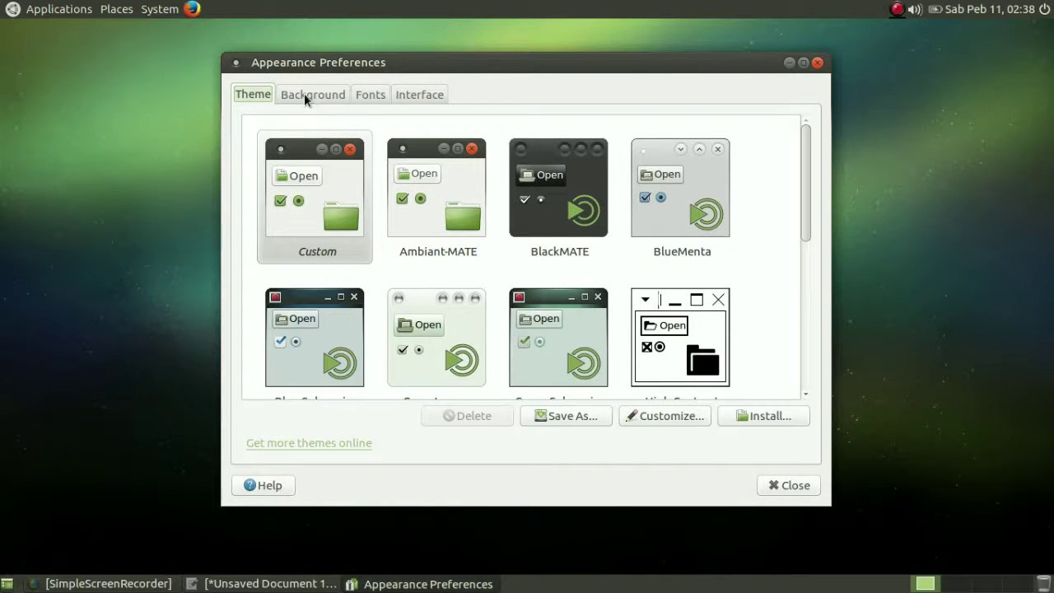
{"action": "left_click", "coordinate": [304, 93]}
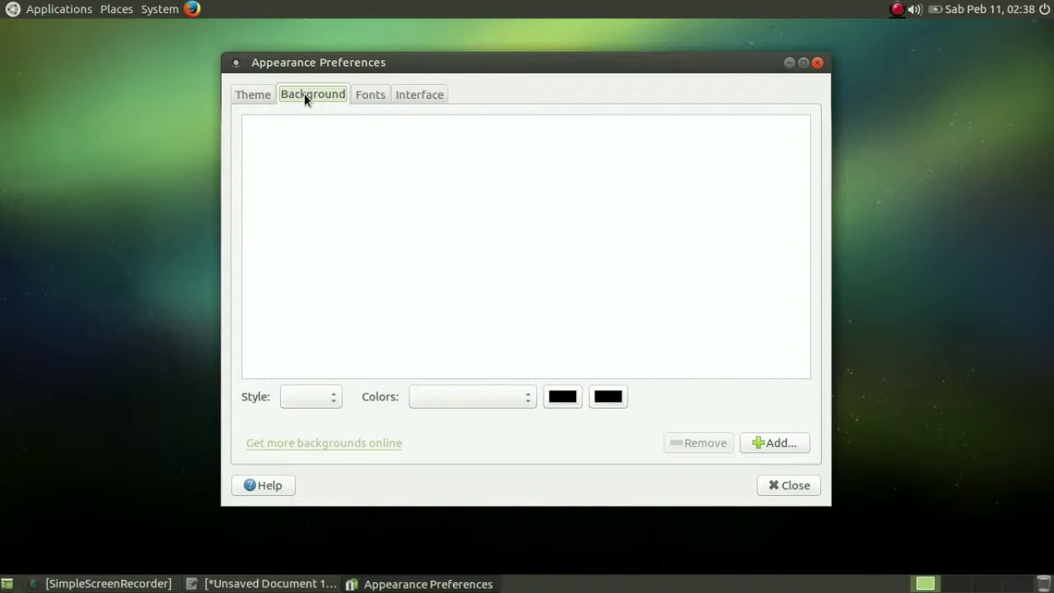
{"action": "left_click", "coordinate": [367, 97]}
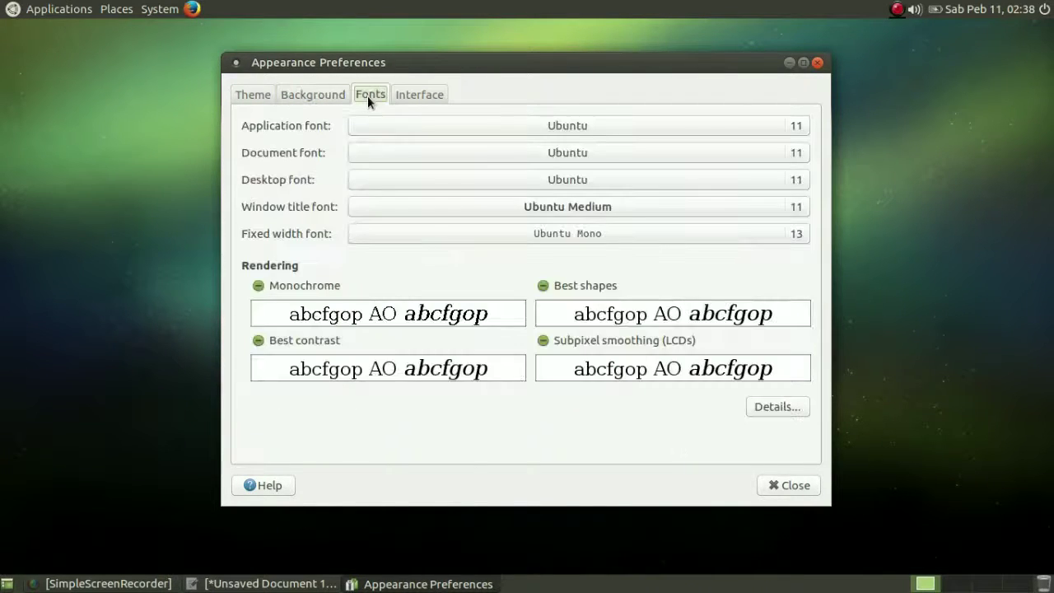
{"action": "left_click", "coordinate": [410, 96]}
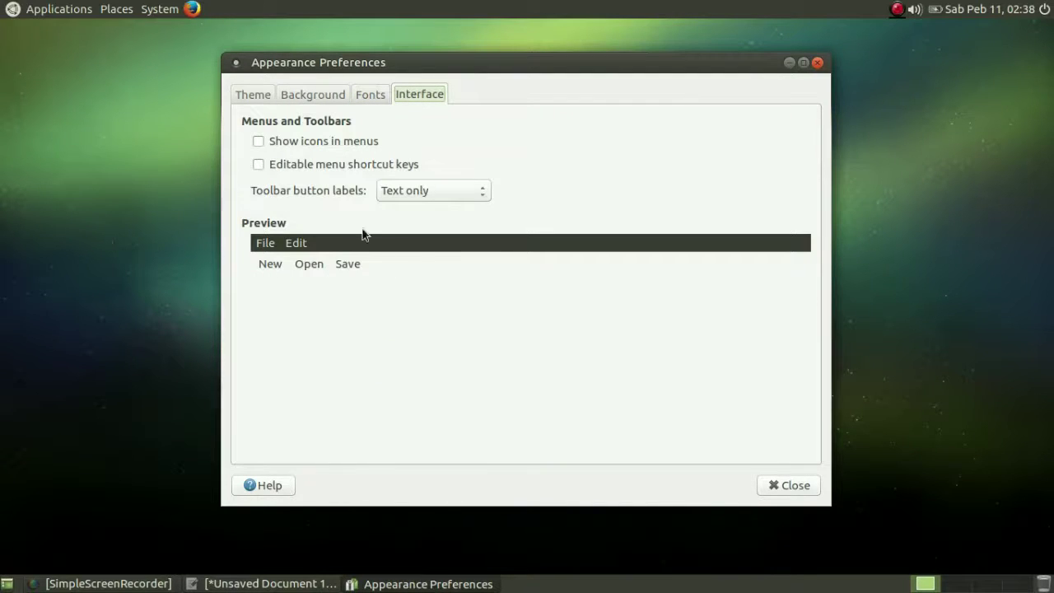
Step: Toggle the Editable menu shortcut keys and Show icons in menus options on and off, and close the Appearance preferences
{"action": "left_click", "coordinate": [299, 171]}
{"action": "left_click", "coordinate": [300, 171]}
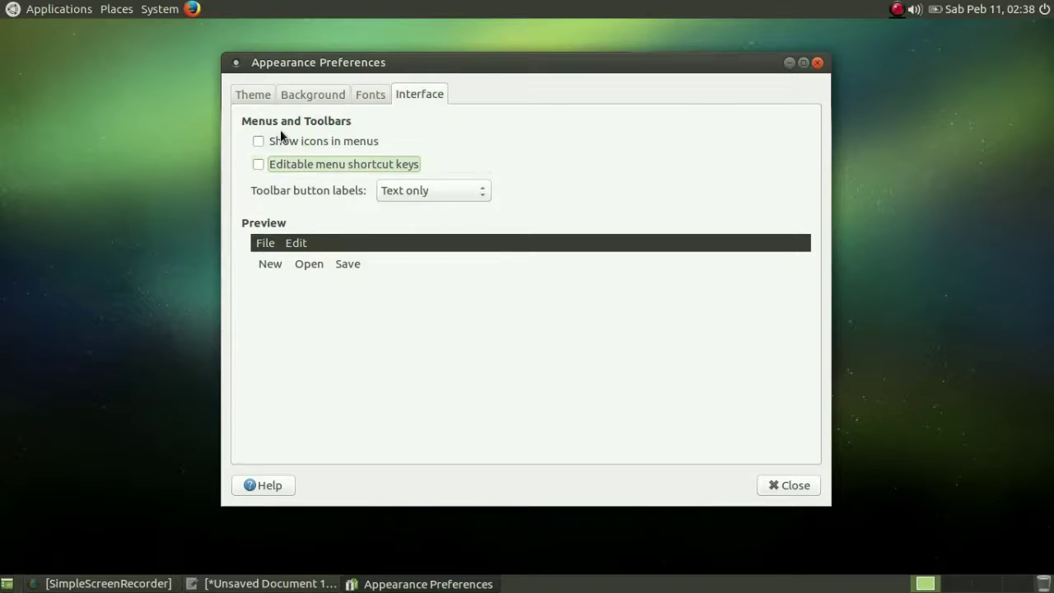
{"action": "left_click", "coordinate": [282, 142]}
{"action": "left_click", "coordinate": [283, 141]}
{"action": "left_click", "coordinate": [772, 487]}
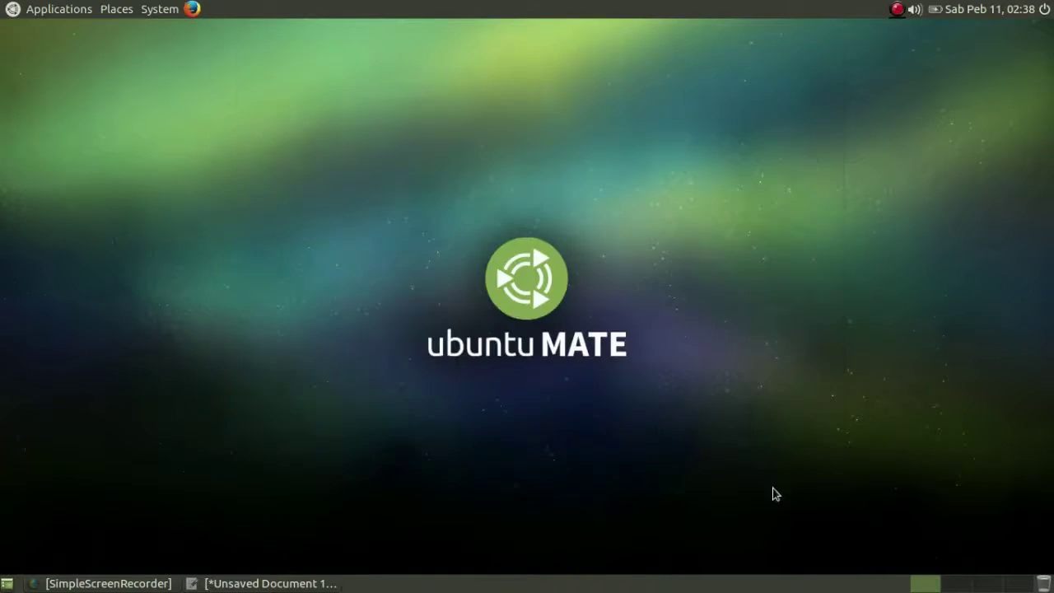
Step: Open the Main Menu editor from the Look and Feel preferences and review the Applications, Accessories and Education items
{"action": "left_click", "coordinate": [162, 9]}
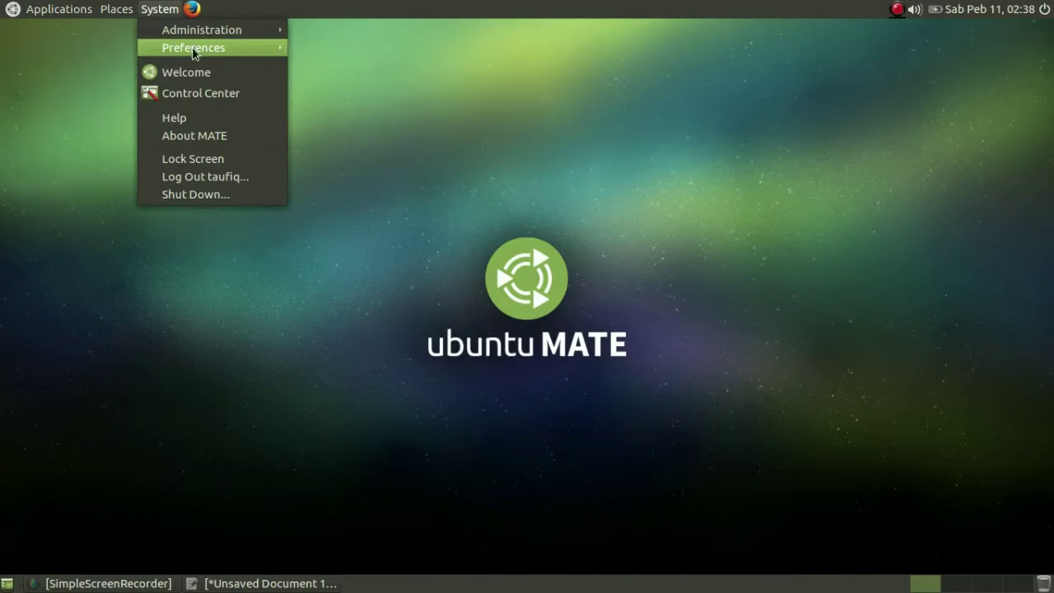
{"action": "mouse_move", "coordinate": [195, 51]}
{"action": "mouse_move", "coordinate": [356, 87]}
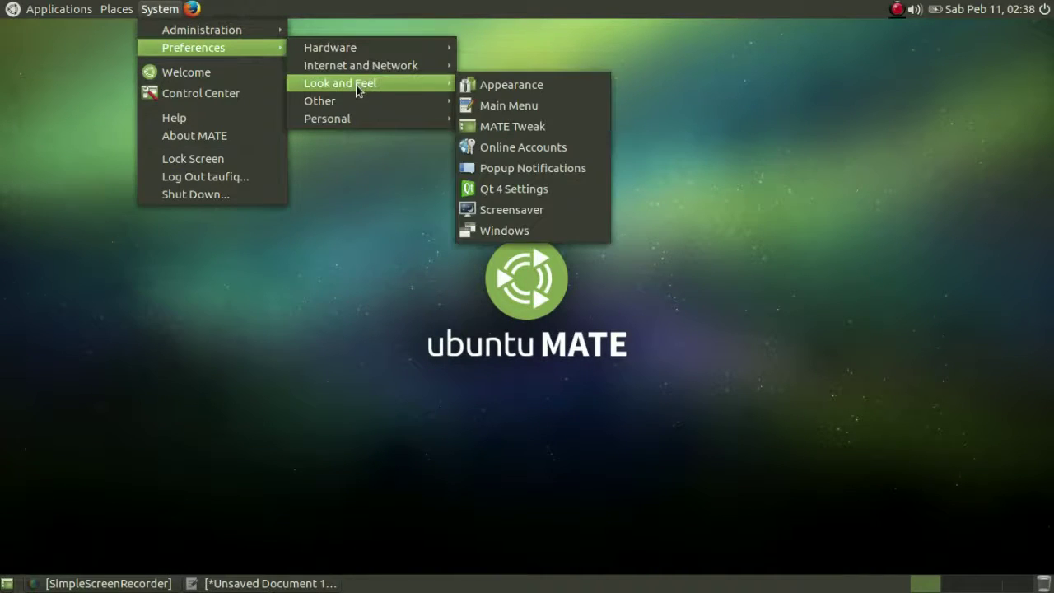
{"action": "left_click", "coordinate": [545, 104]}
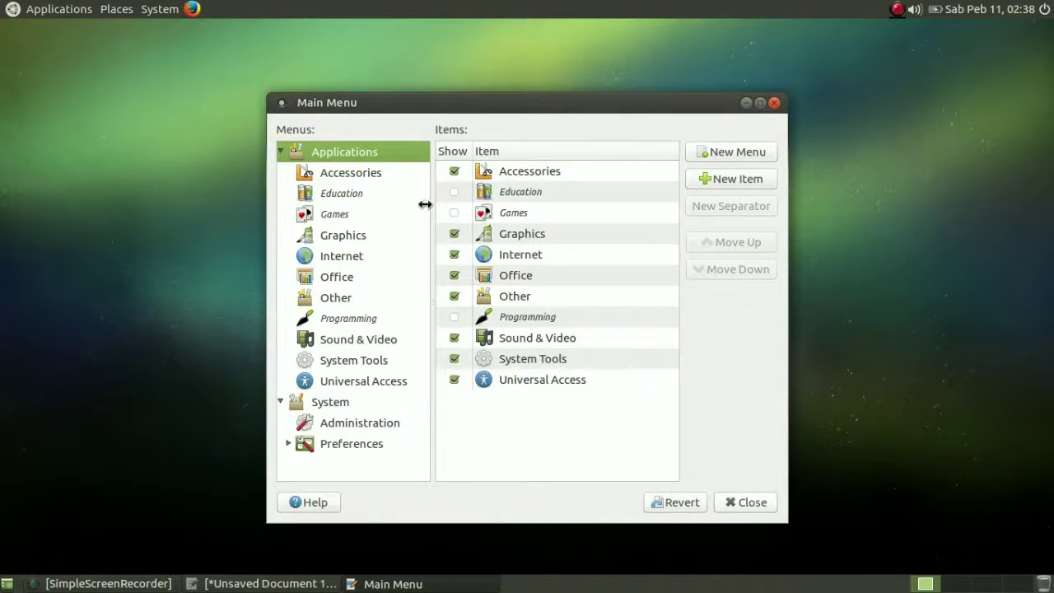
{"action": "left_click", "coordinate": [370, 182]}
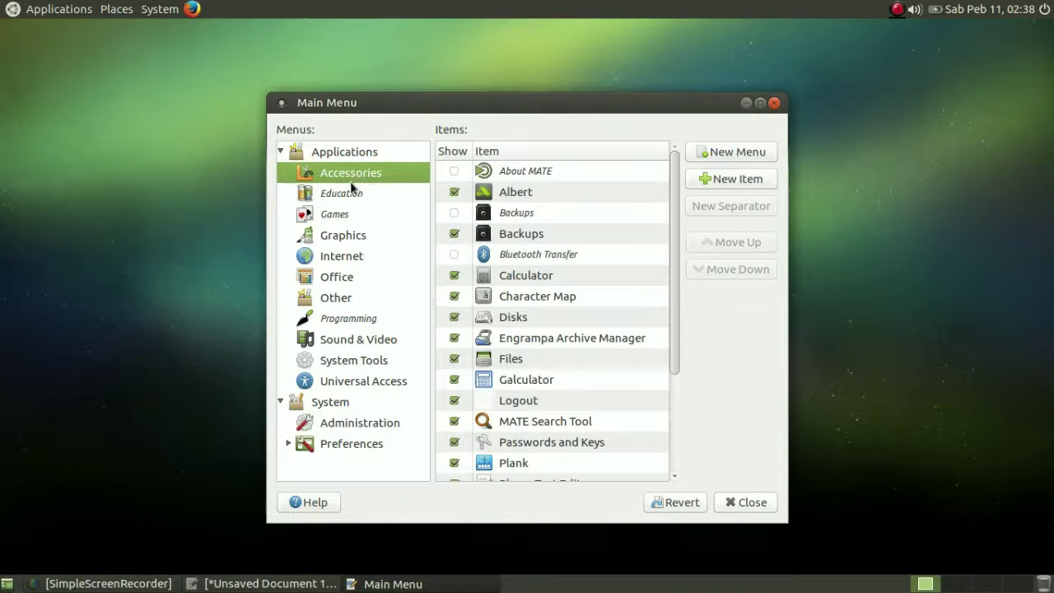
{"action": "left_click", "coordinate": [355, 193]}
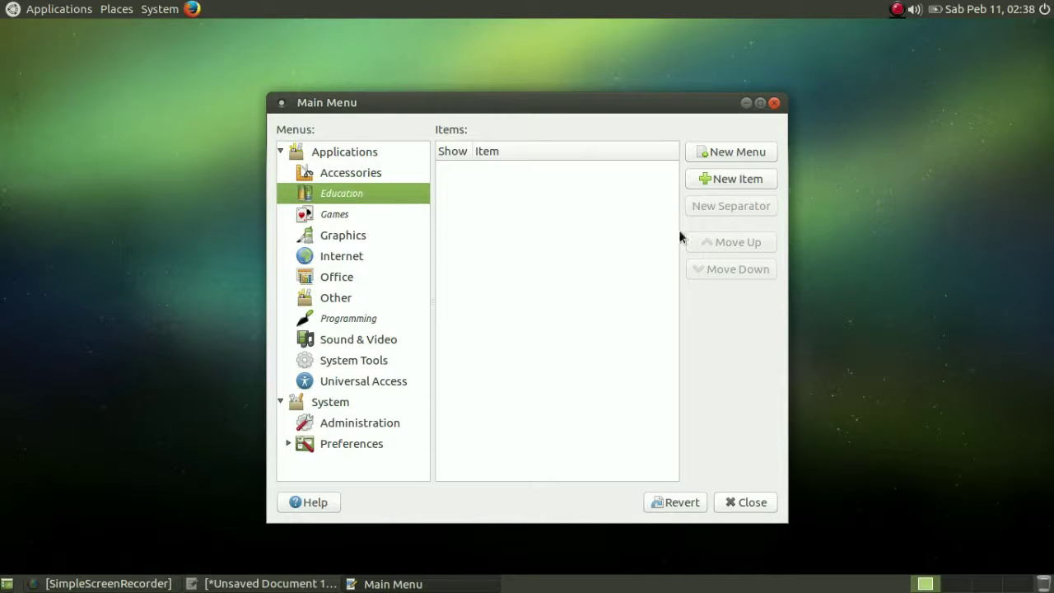
{"action": "left_click", "coordinate": [336, 150]}
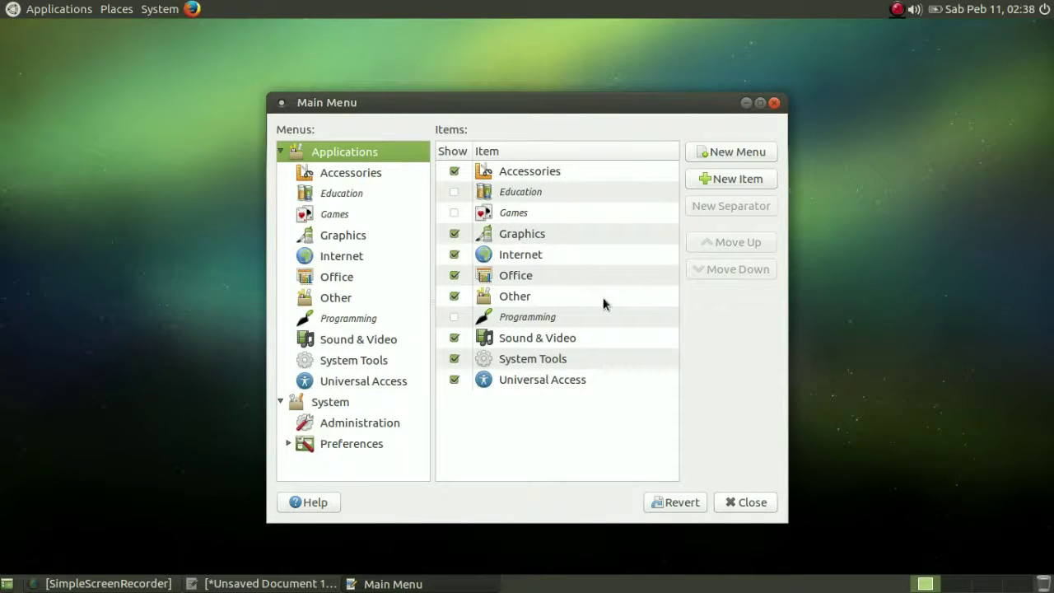
Step: Review the items in the System and Preferences menus, and close the Main Menu editor
{"action": "left_click", "coordinate": [328, 402]}
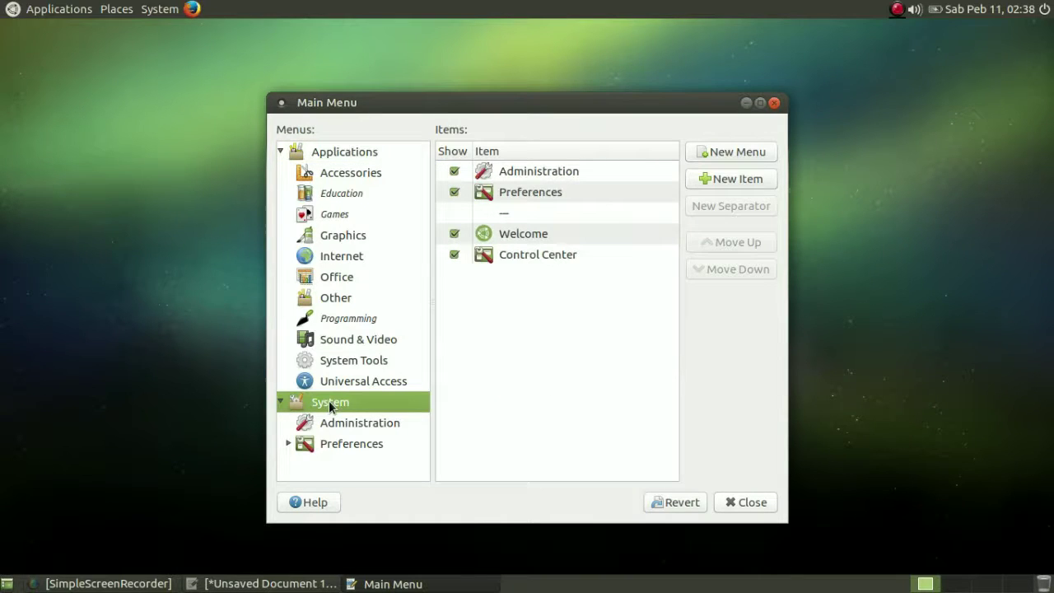
{"action": "left_click", "coordinate": [331, 445]}
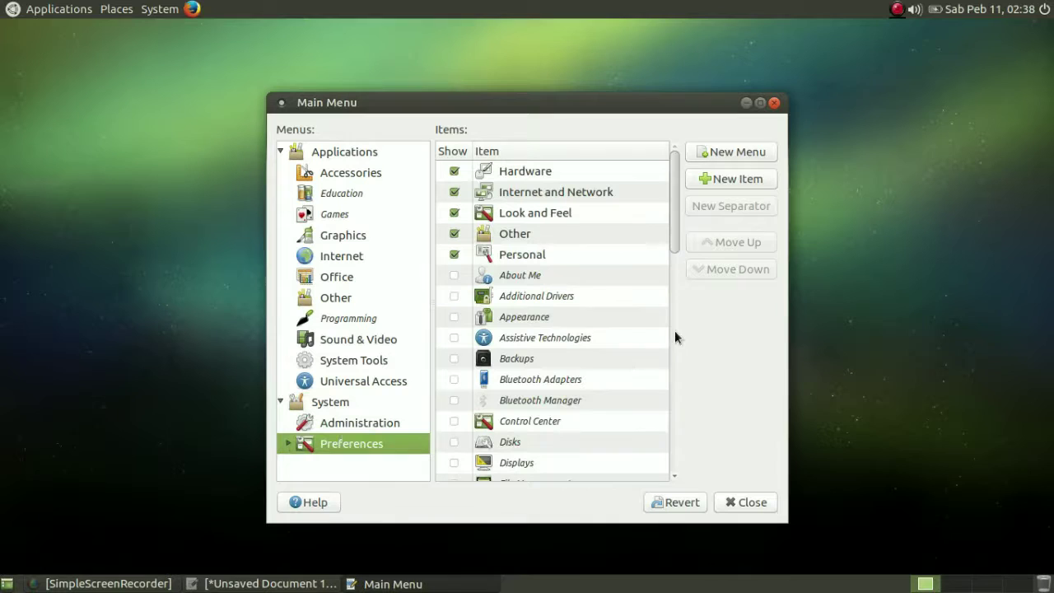
{"action": "left_click_drag", "start_coordinate": [675, 205], "coordinate": [675, 391]}
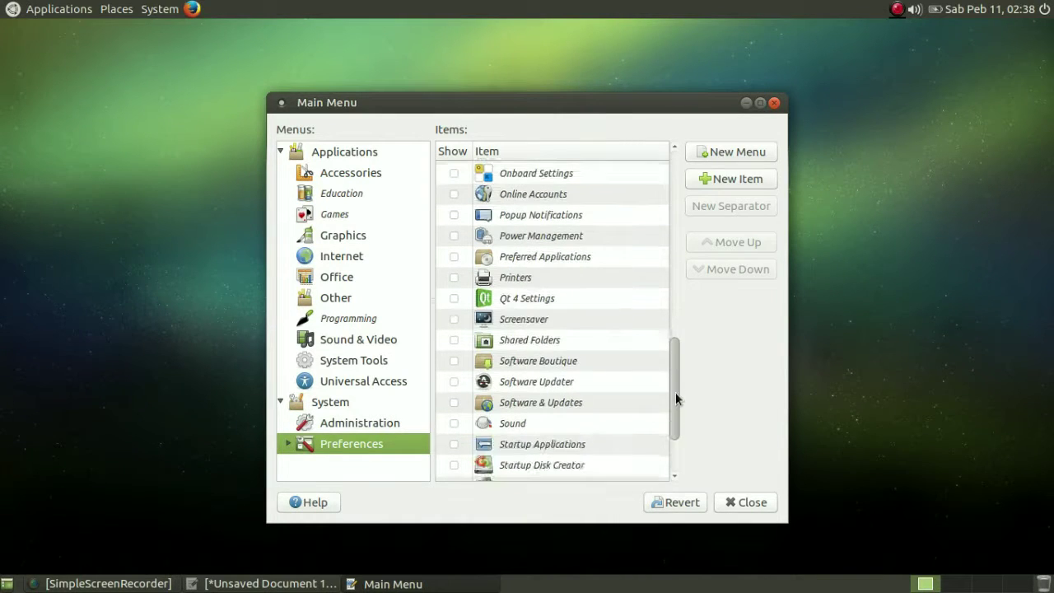
{"action": "left_click", "coordinate": [725, 505]}
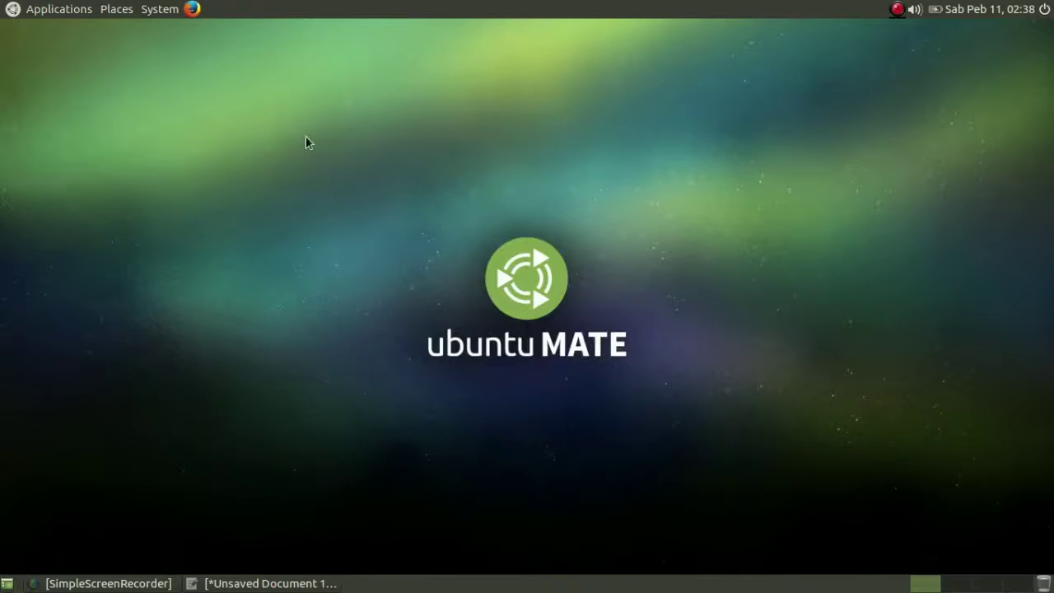
Step: Open MATE Tweak from the Look and Feel preferences and review its Desktop and Interface settings
{"action": "left_click", "coordinate": [156, 9]}
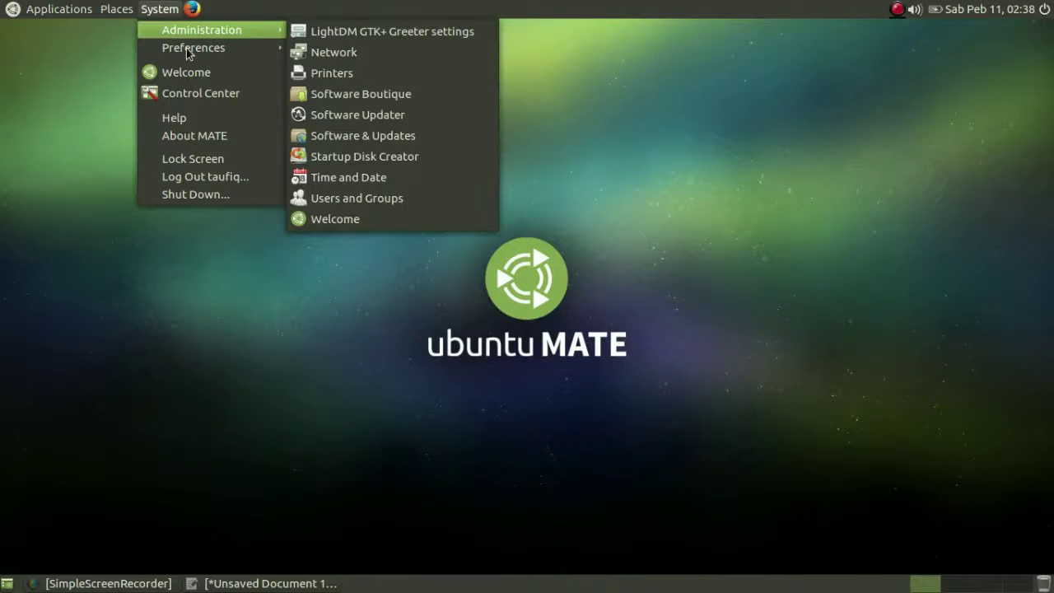
{"action": "mouse_move", "coordinate": [188, 52]}
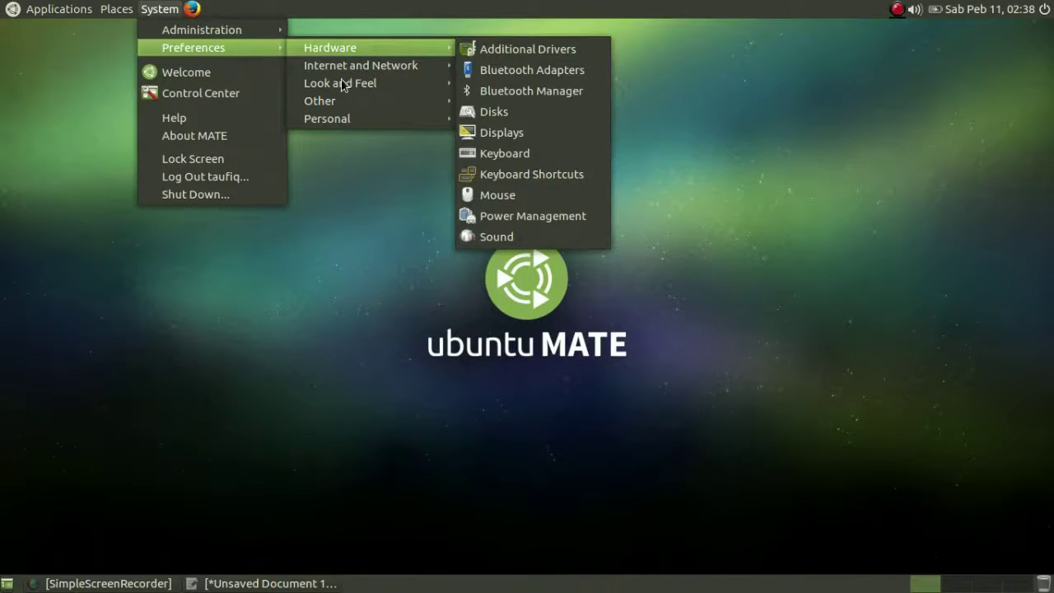
{"action": "mouse_move", "coordinate": [343, 86]}
{"action": "left_click", "coordinate": [524, 120]}
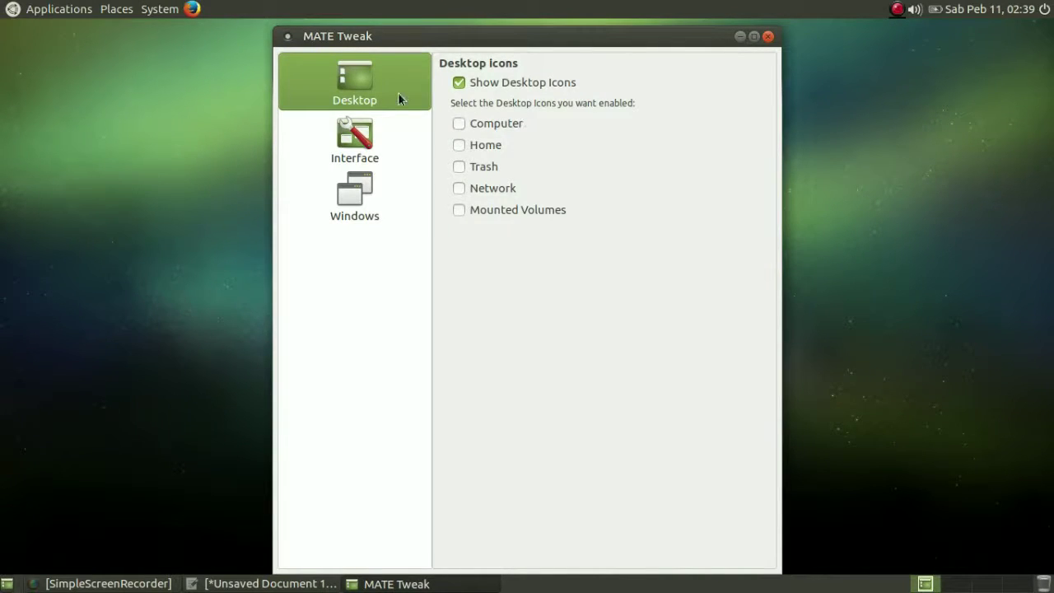
{"action": "left_click", "coordinate": [368, 130]}
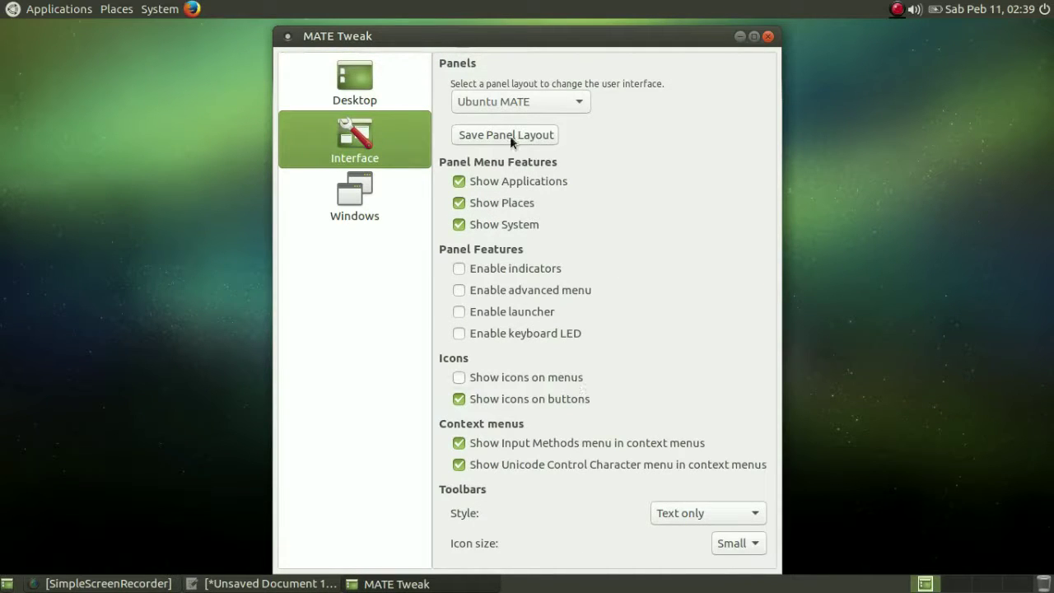
Step: Try the Redmond panel layout and switch back to the Ubuntu MATE layout
{"action": "left_click", "coordinate": [479, 99]}
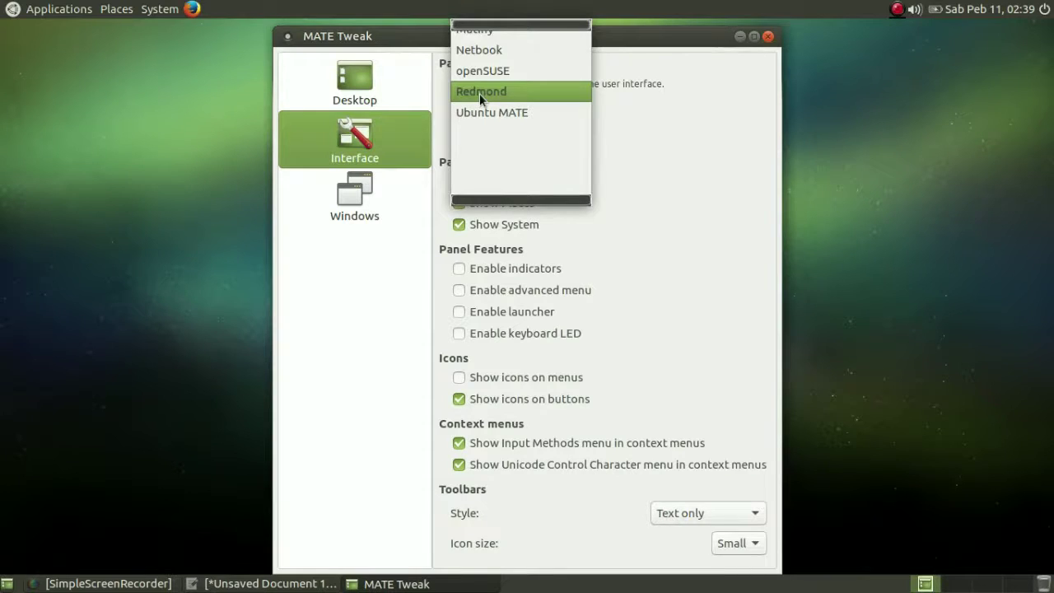
{"action": "left_click", "coordinate": [479, 93]}
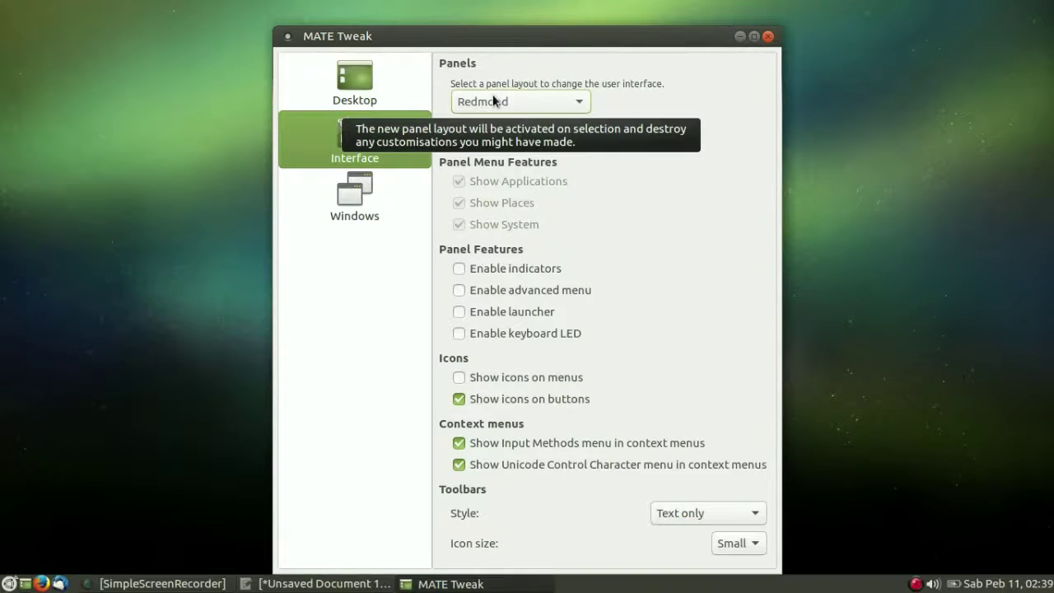
{"action": "left_click", "coordinate": [492, 100]}
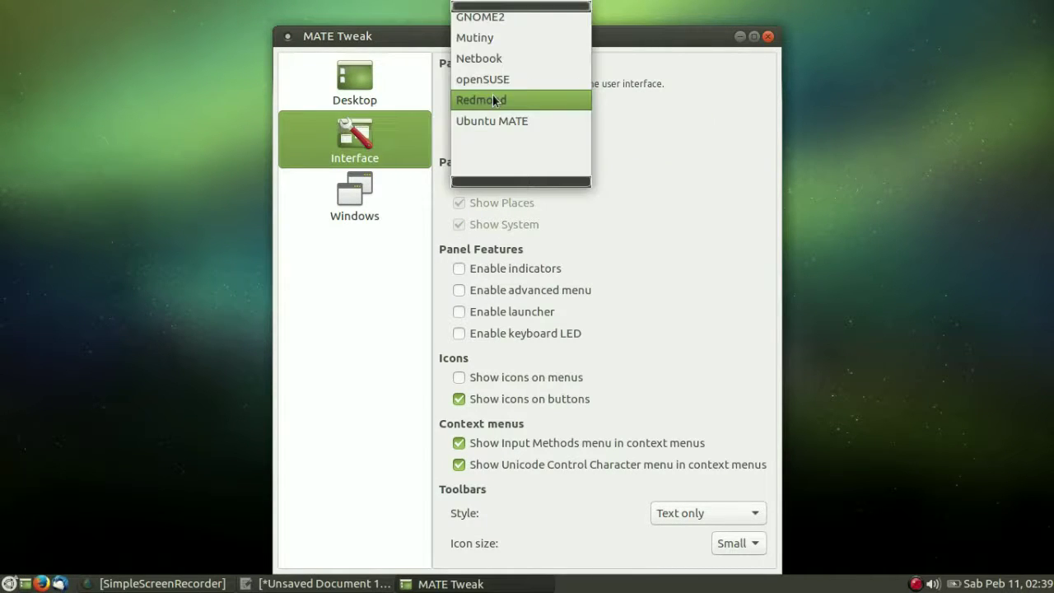
{"action": "left_click", "coordinate": [494, 116]}
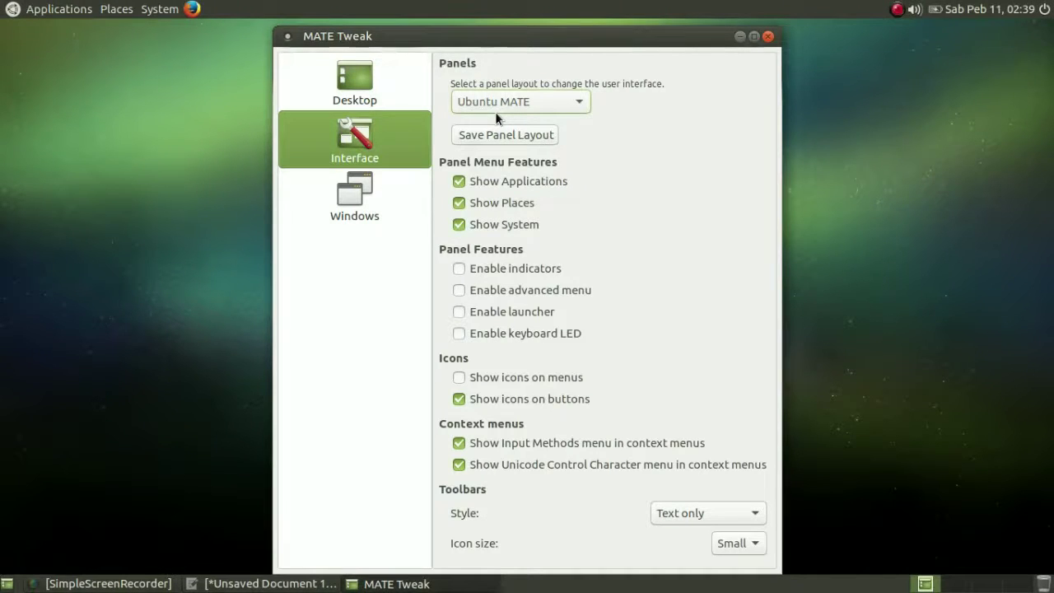
Step: Preview the openSUSE, Netbook and Mutiny panel layouts one after another
{"action": "left_click", "coordinate": [506, 104]}
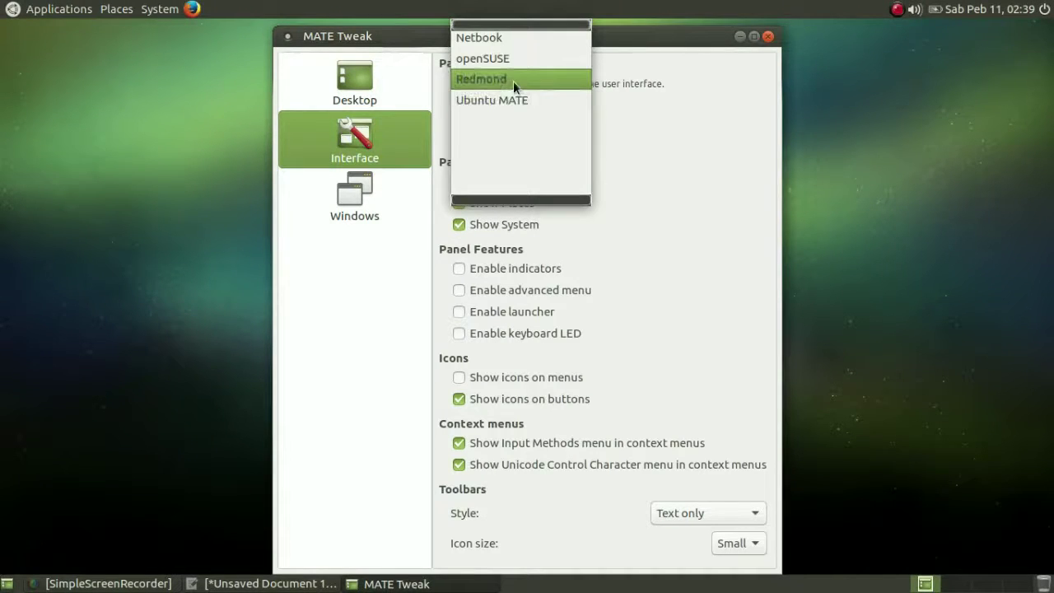
{"action": "left_click", "coordinate": [504, 66]}
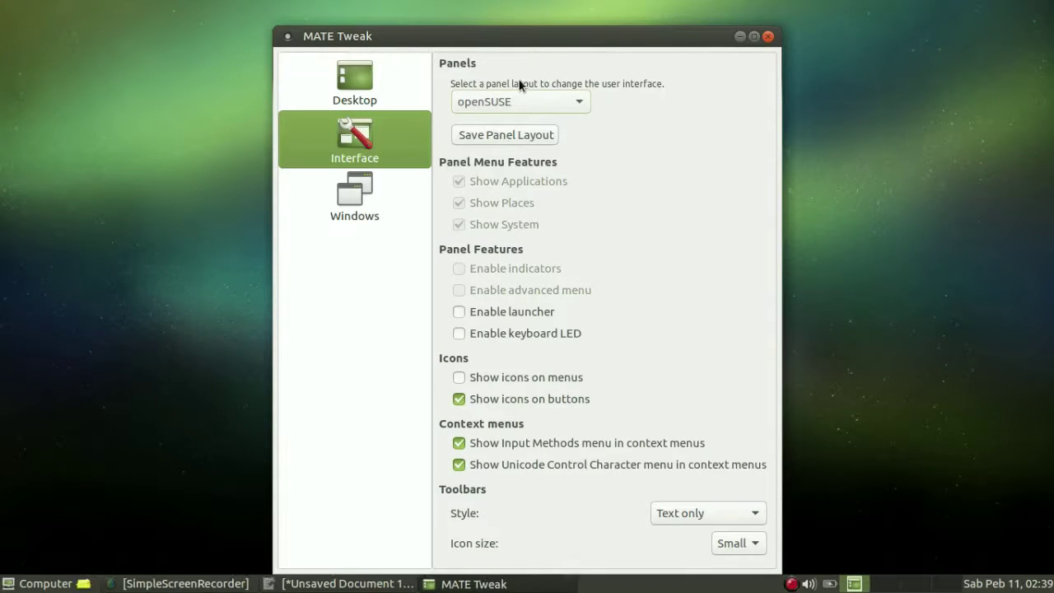
{"action": "left_click", "coordinate": [525, 92]}
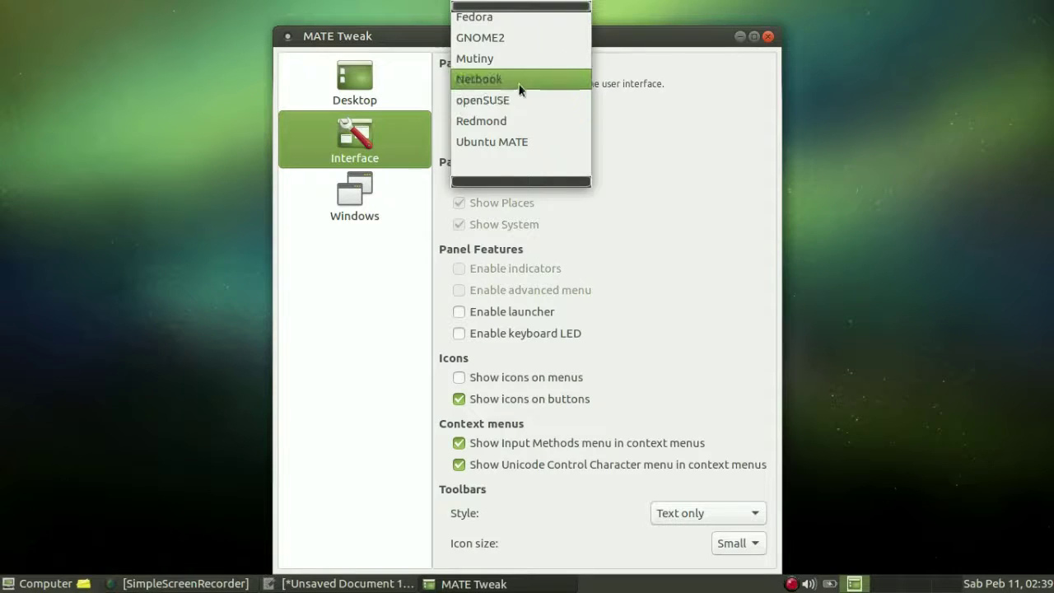
{"action": "left_click", "coordinate": [515, 82]}
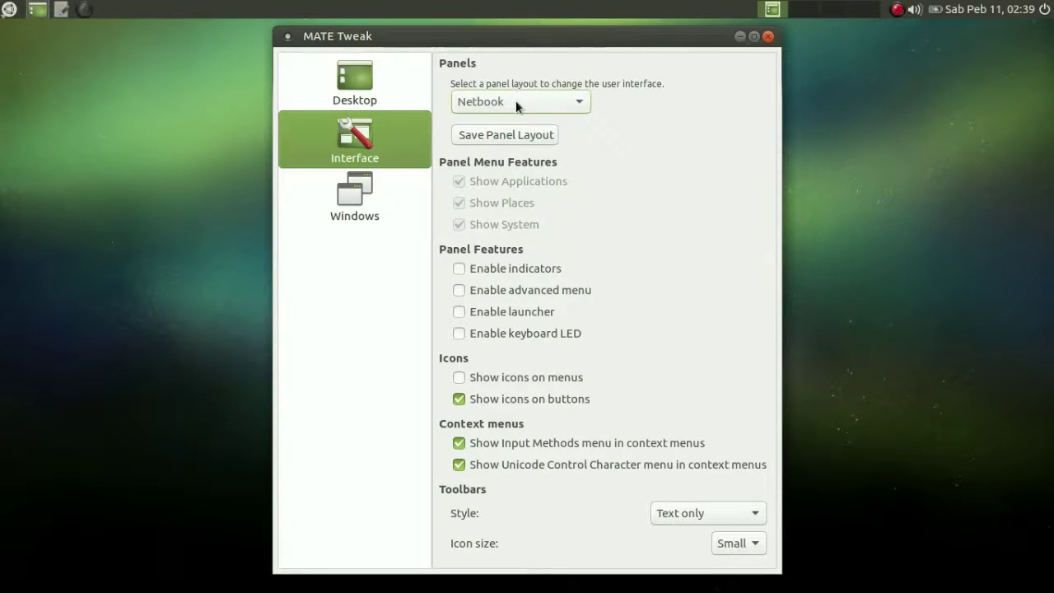
{"action": "left_click", "coordinate": [515, 100]}
{"action": "left_click", "coordinate": [513, 80]}
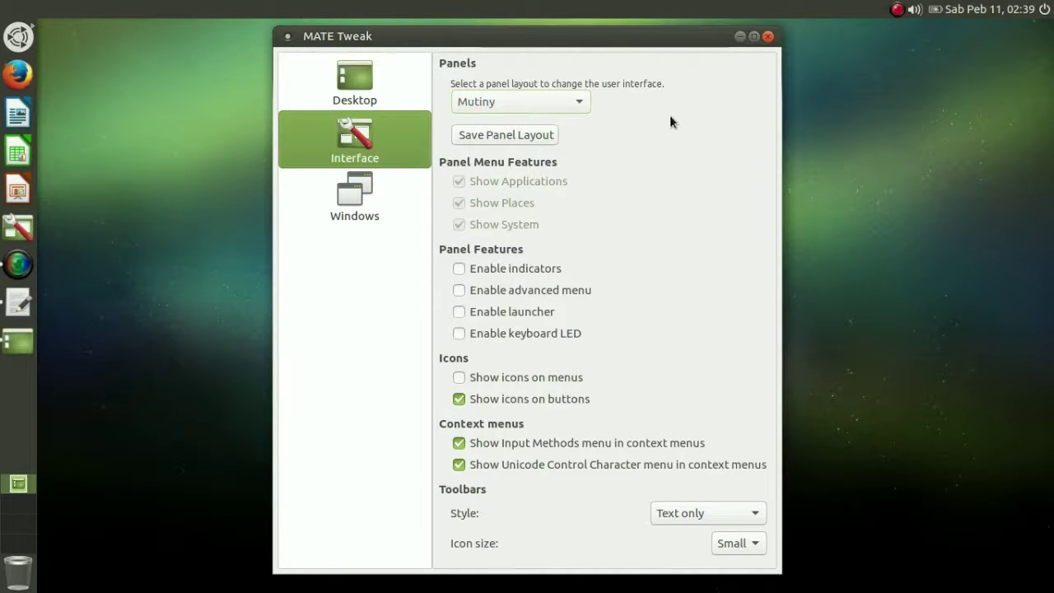
Step: Preview the GNOME2, Fedora and Cupertino panel layouts, and reveal the Cupertino layout's hidden dock
{"action": "left_click", "coordinate": [568, 101]}
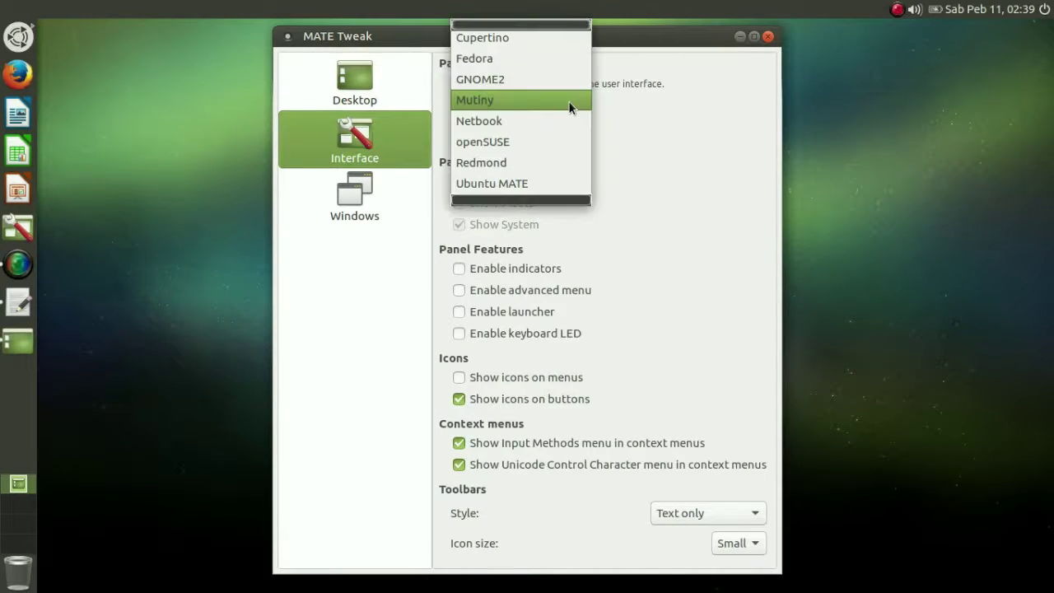
{"action": "left_click", "coordinate": [516, 82]}
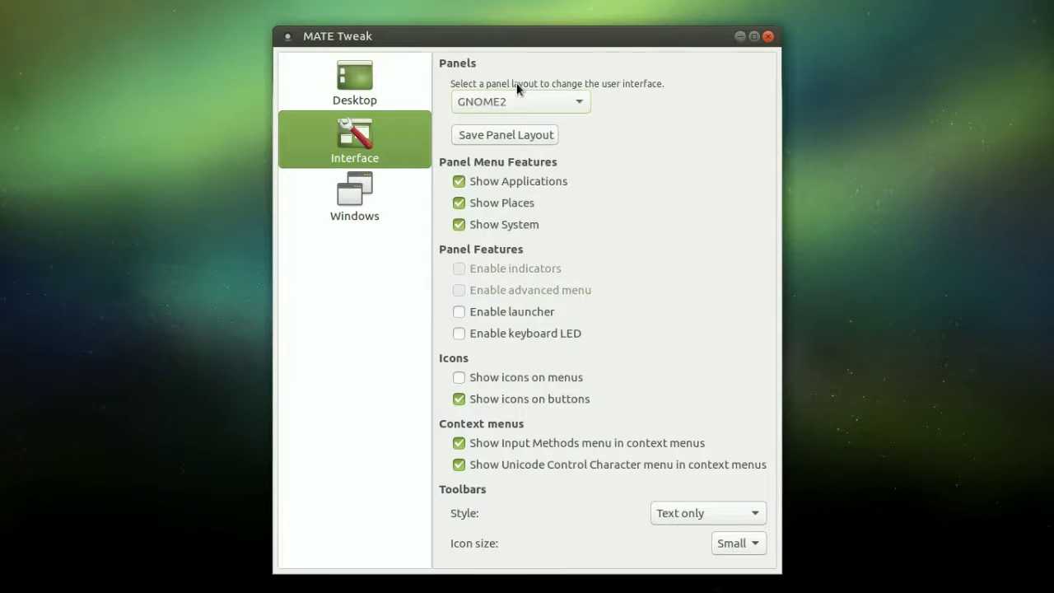
{"action": "left_click", "coordinate": [572, 93]}
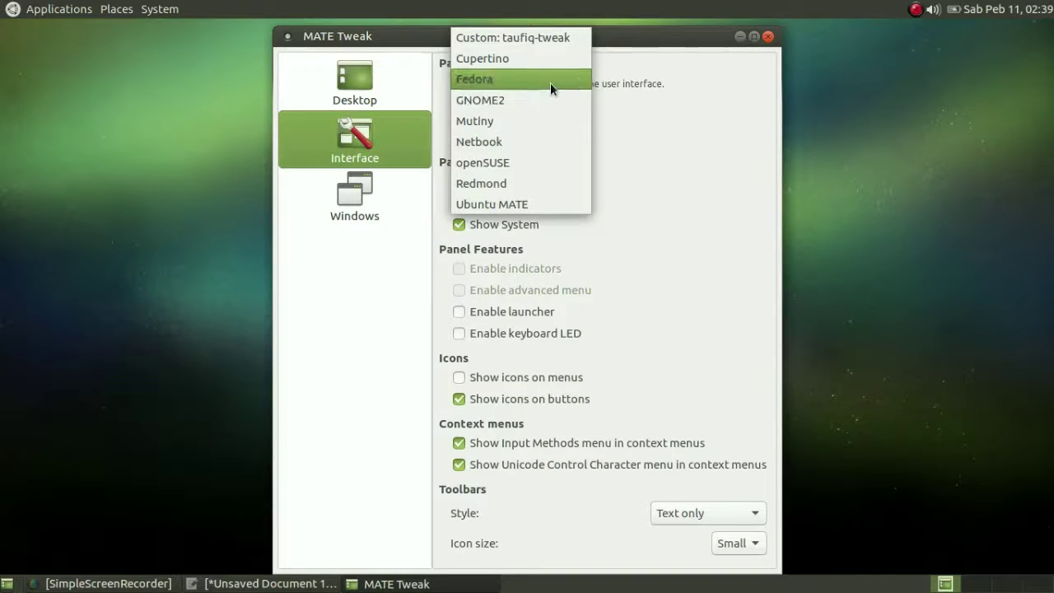
{"action": "left_click", "coordinate": [550, 83]}
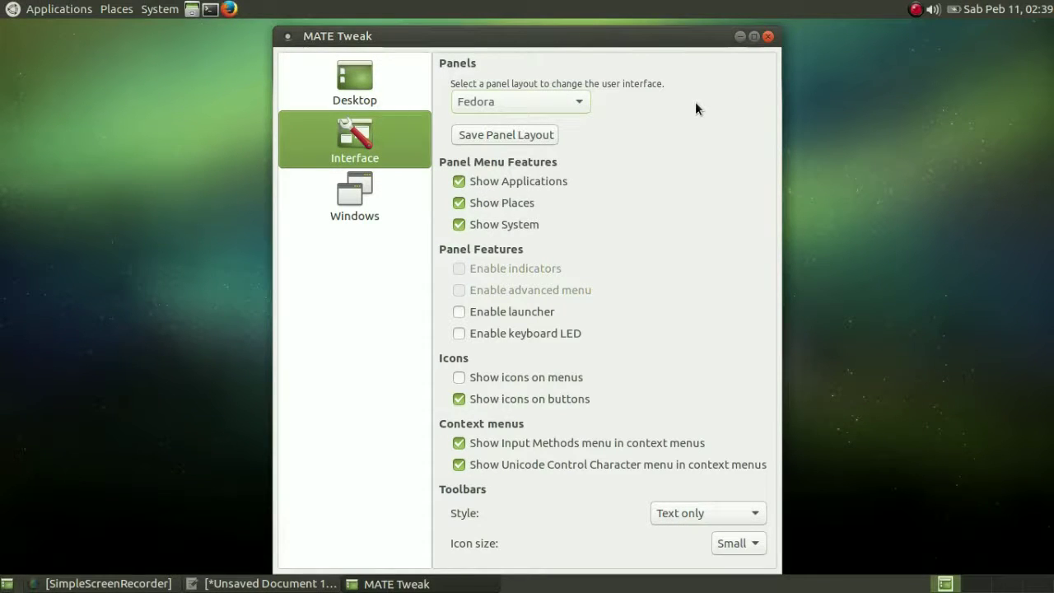
{"action": "left_click", "coordinate": [578, 94]}
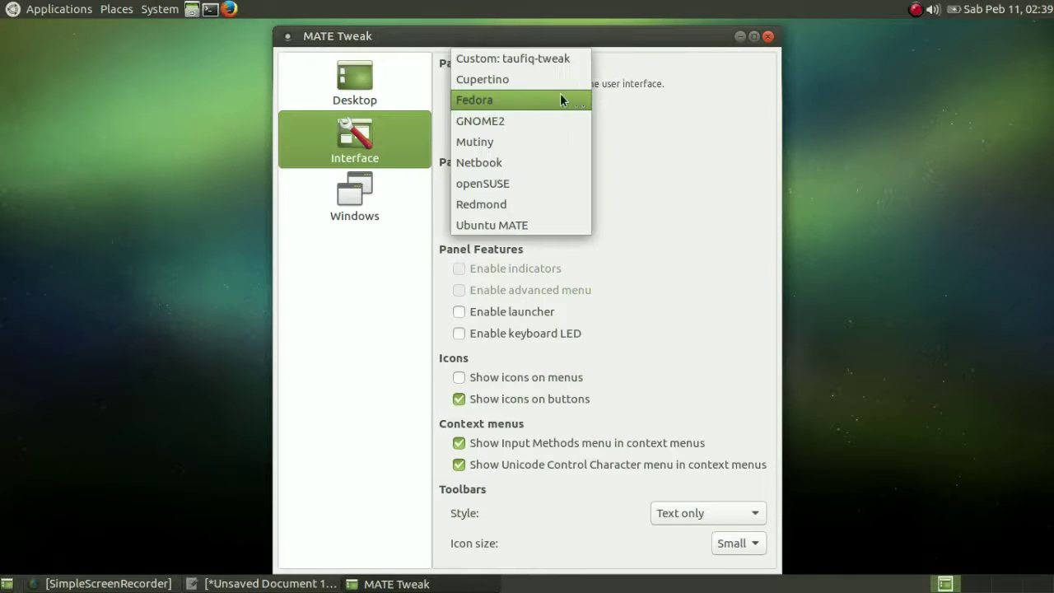
{"action": "left_click", "coordinate": [540, 78]}
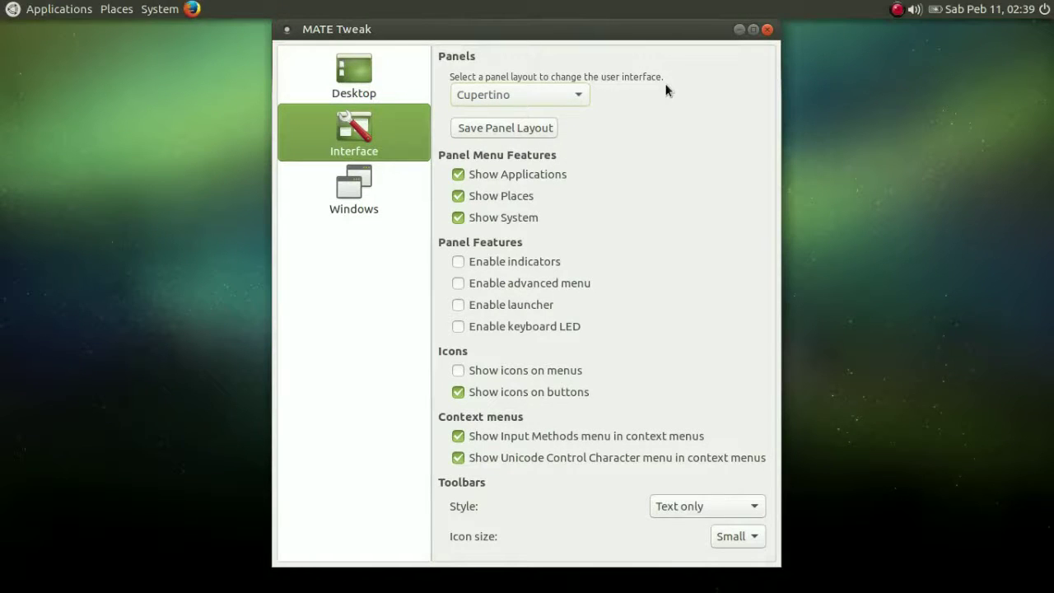
{"action": "mouse_move", "coordinate": [560, 586]}
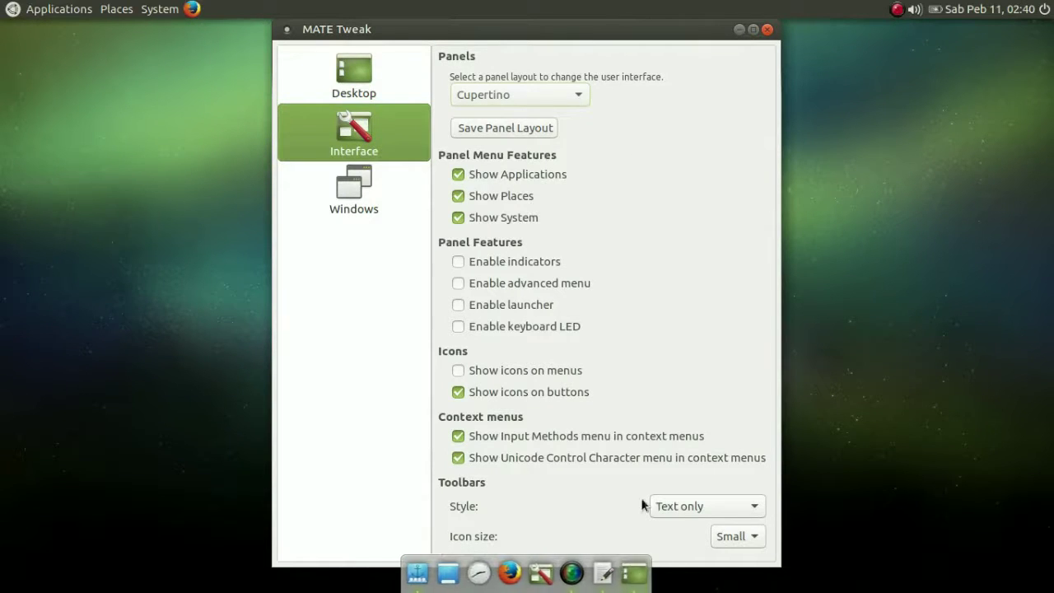
Step: Apply the saved custom panel layout and review the Windows settings in MATE Tweak
{"action": "left_click", "coordinate": [567, 95]}
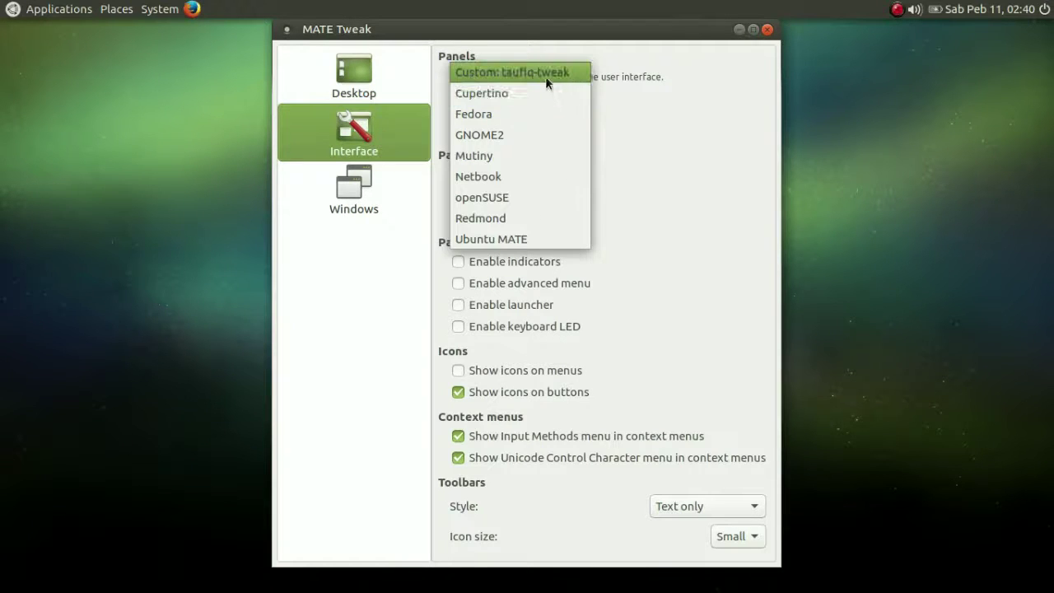
{"action": "left_click", "coordinate": [544, 74]}
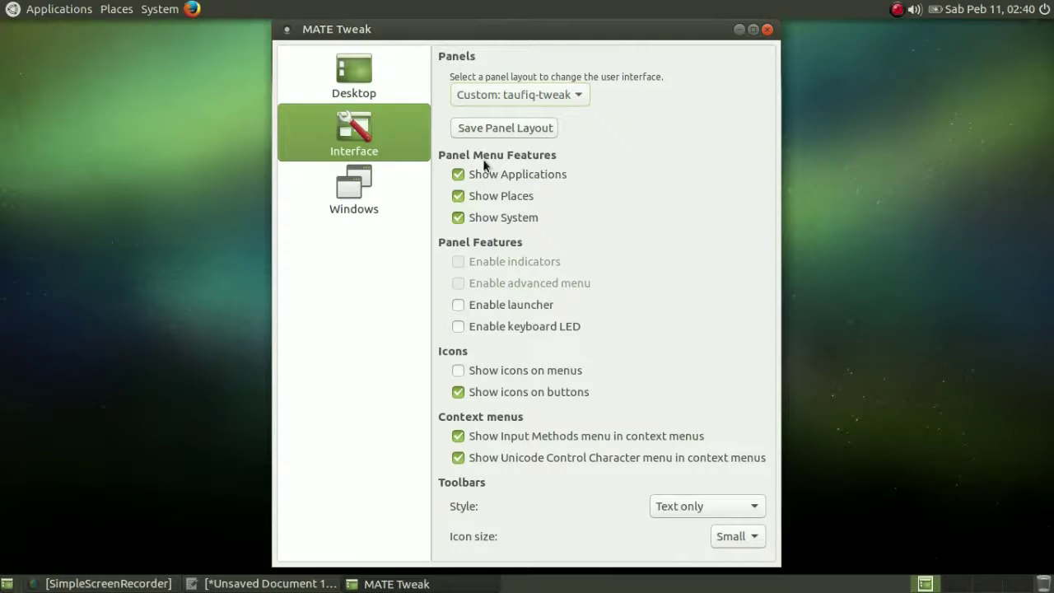
{"action": "left_click", "coordinate": [363, 185]}
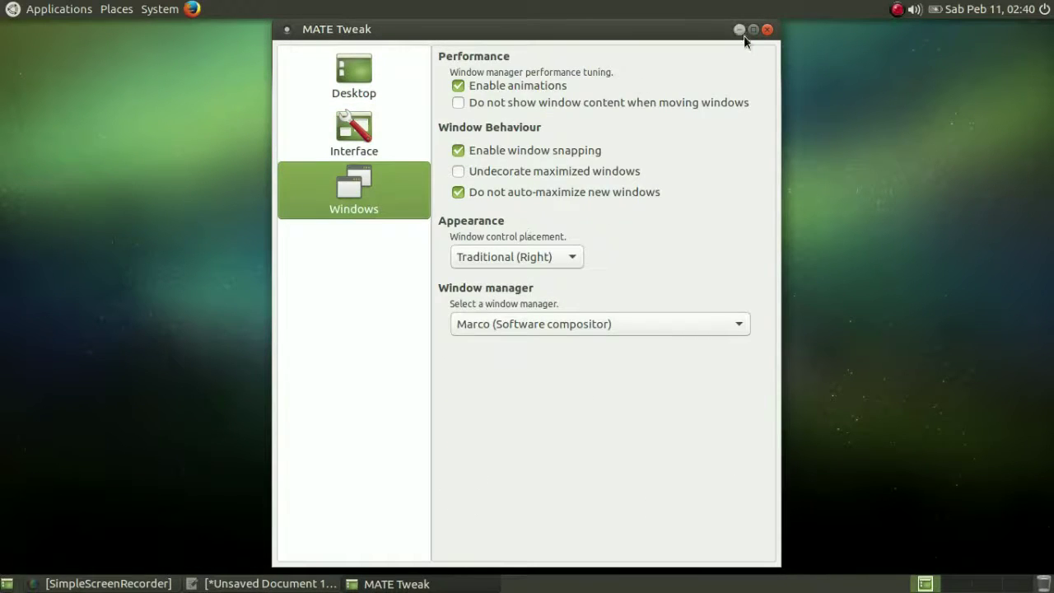
Step: Close MATE Tweak and open the Software & Updates settings
{"action": "left_click", "coordinate": [765, 33]}
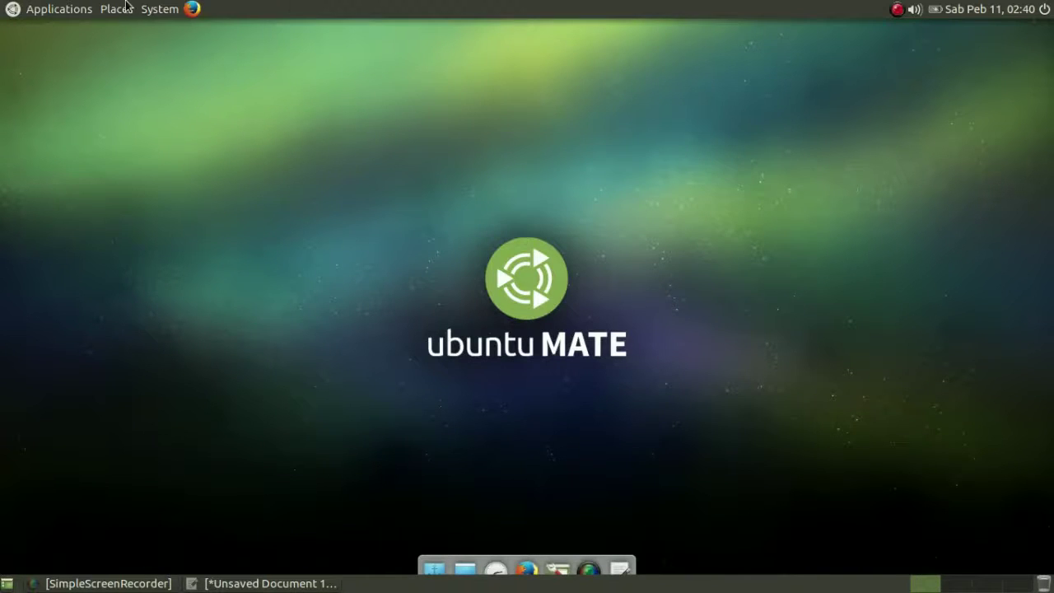
{"action": "left_click", "coordinate": [153, 8]}
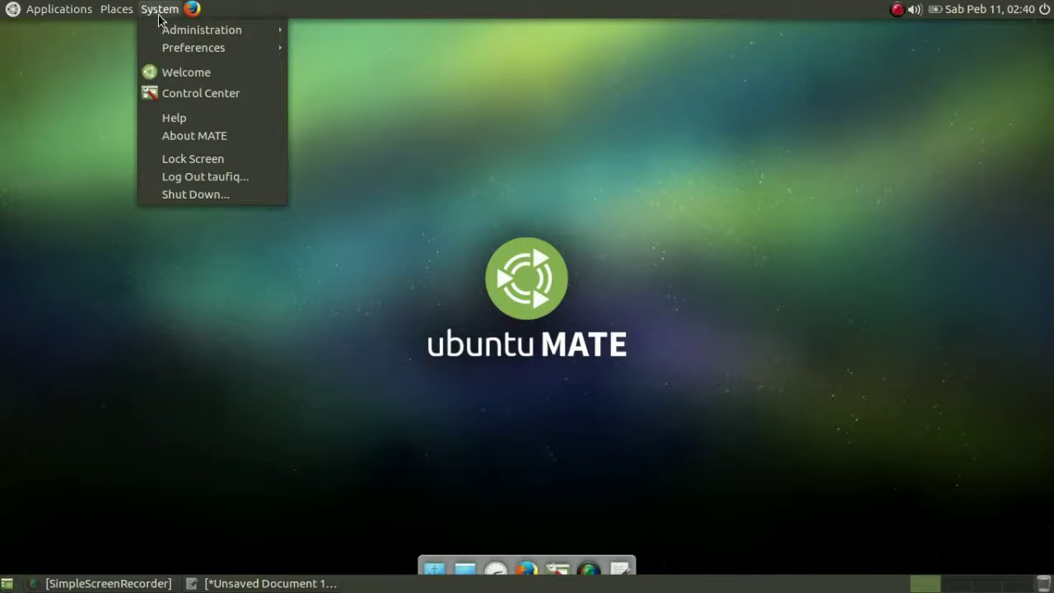
{"action": "mouse_move", "coordinate": [201, 30]}
{"action": "left_click", "coordinate": [485, 137]}
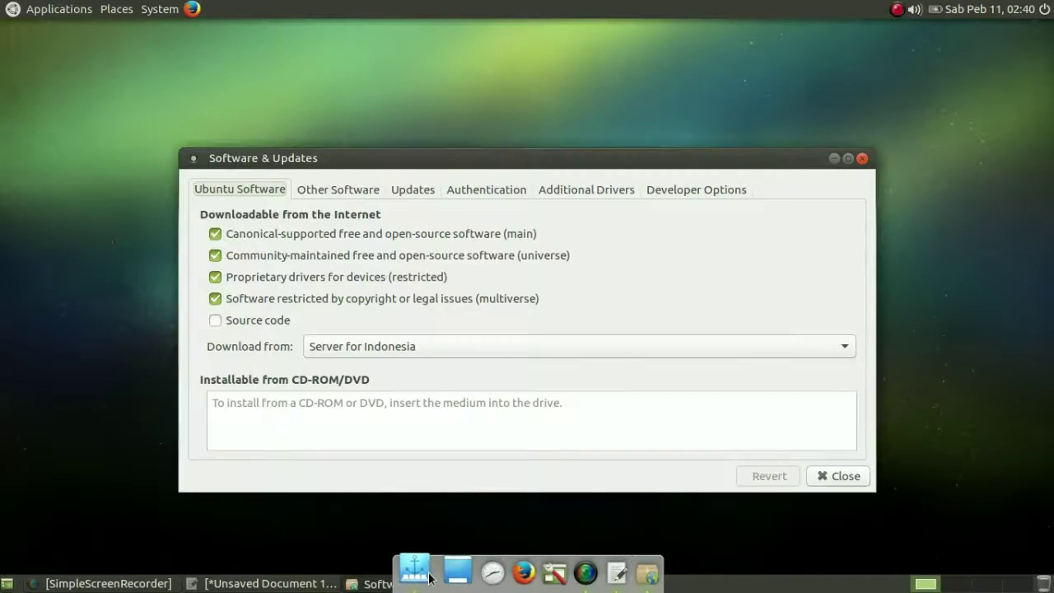
Step: Quit the dock left over from the Cupertino layout and close Software & Updates
{"action": "right_click", "coordinate": [420, 575]}
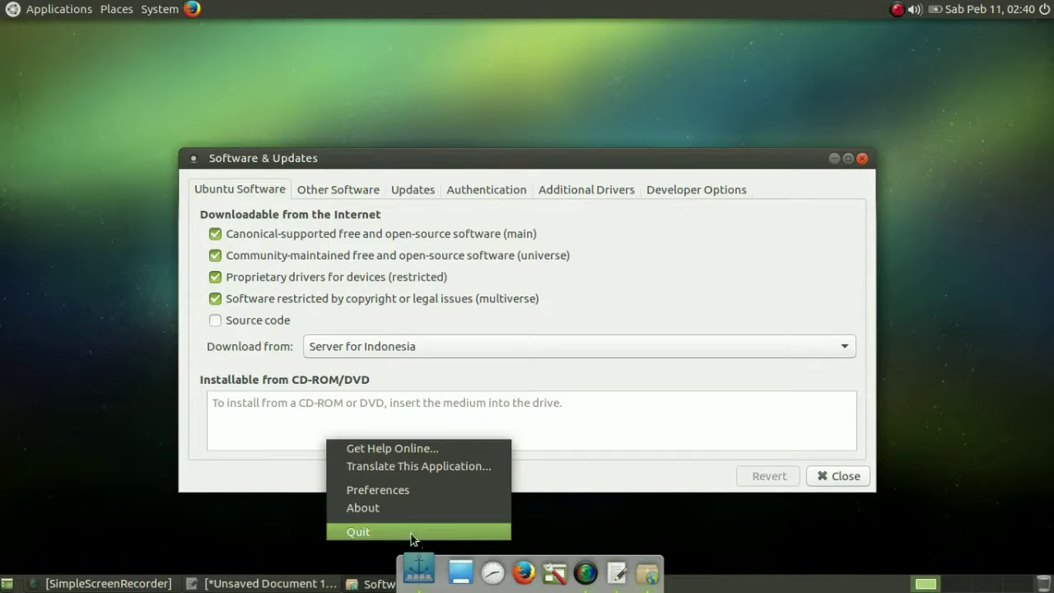
{"action": "left_click", "coordinate": [413, 530]}
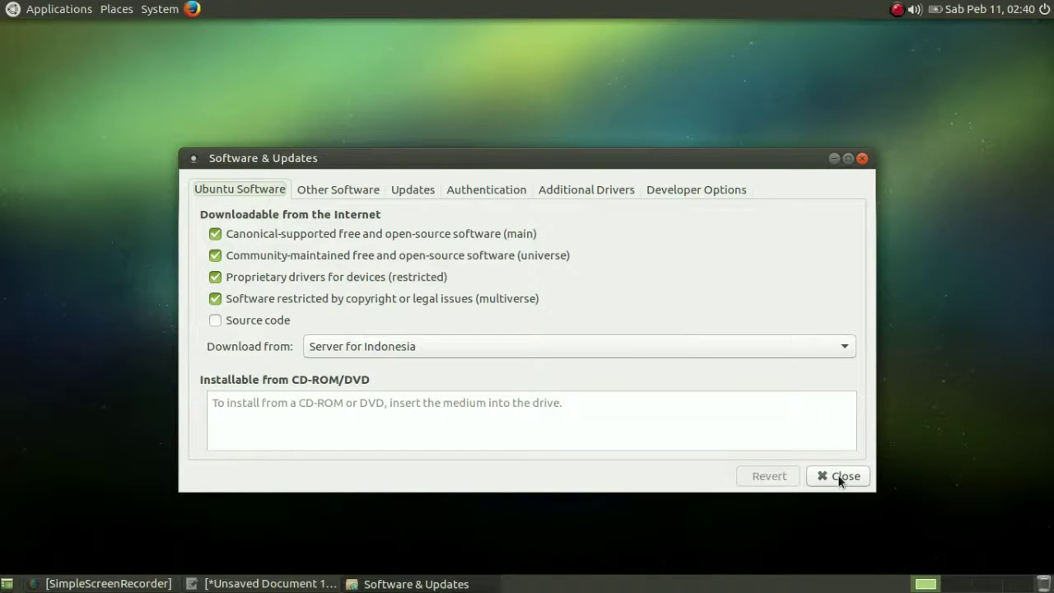
{"action": "left_click", "coordinate": [837, 475]}
Step: Open the Online Accounts preferences, review the account providers offered, and close the window
{"action": "left_click", "coordinate": [163, 9]}
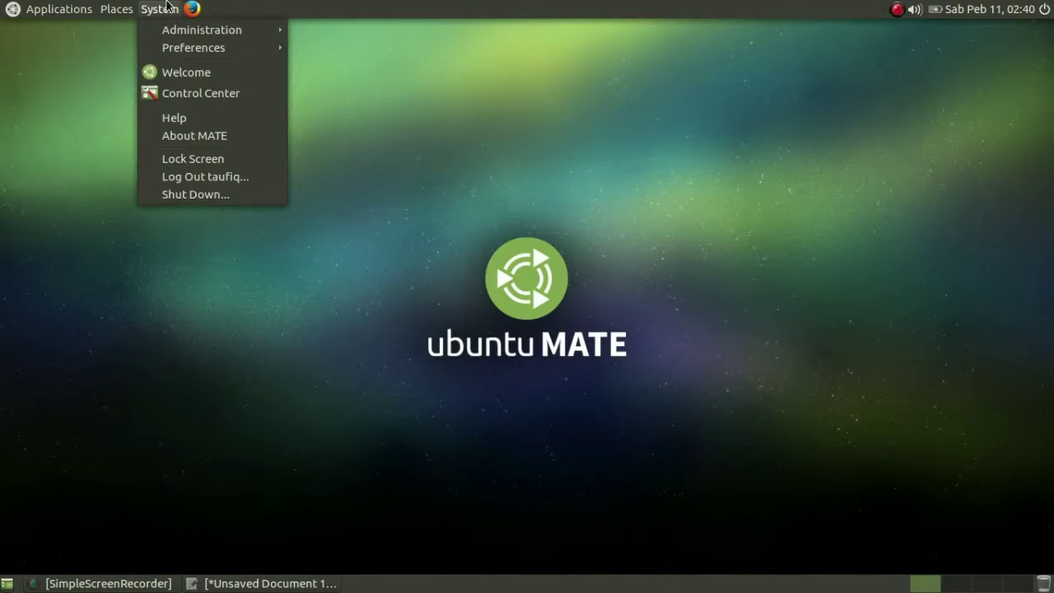
{"action": "mouse_move", "coordinate": [192, 31]}
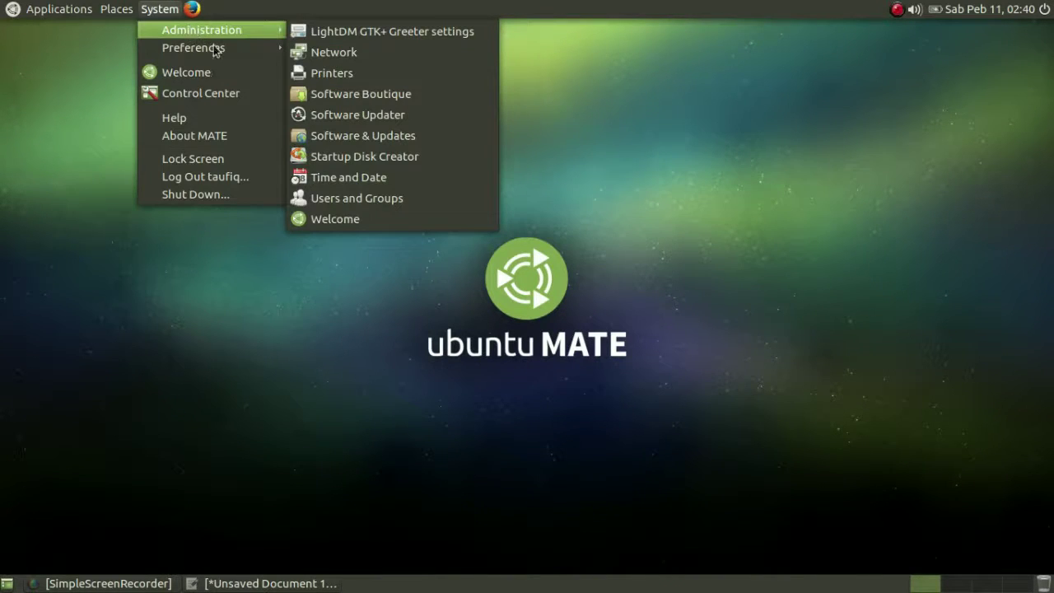
{"action": "mouse_move", "coordinate": [224, 48]}
{"action": "mouse_move", "coordinate": [368, 81]}
{"action": "left_click", "coordinate": [511, 140]}
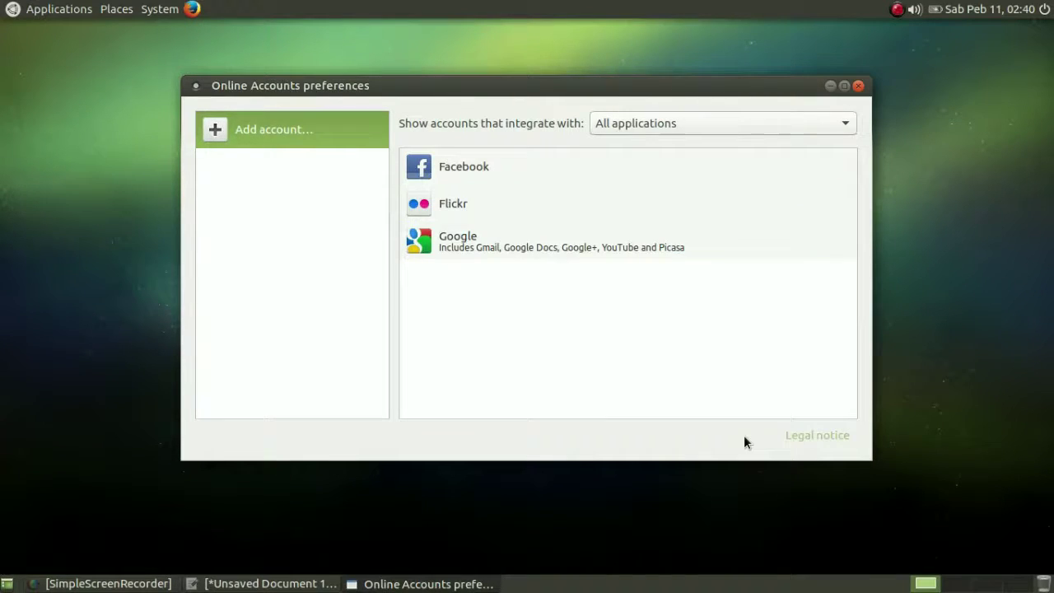
{"action": "left_click", "coordinate": [859, 84]}
Step: Open the Popup Notifications settings, review the theme and position options without changing them, and close the dialog
{"action": "left_click", "coordinate": [162, 12]}
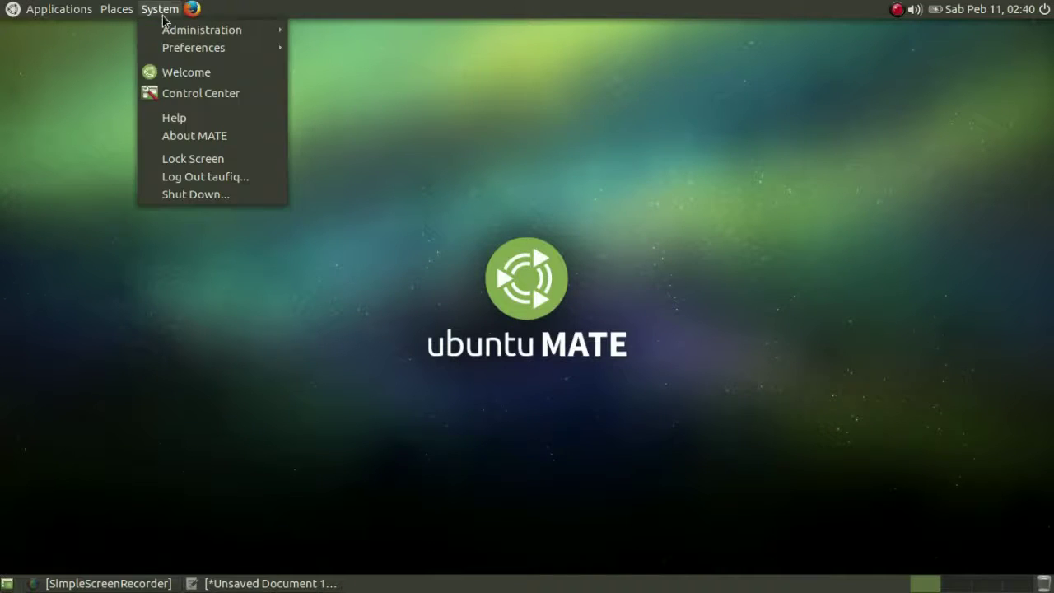
{"action": "mouse_move", "coordinate": [277, 52]}
{"action": "mouse_move", "coordinate": [336, 101]}
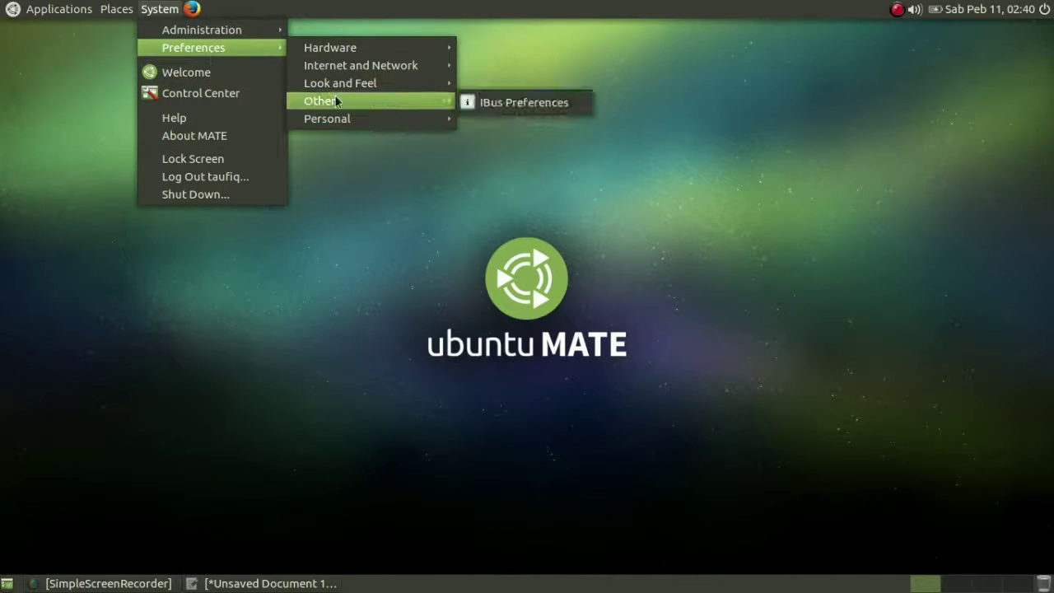
{"action": "mouse_move", "coordinate": [359, 84]}
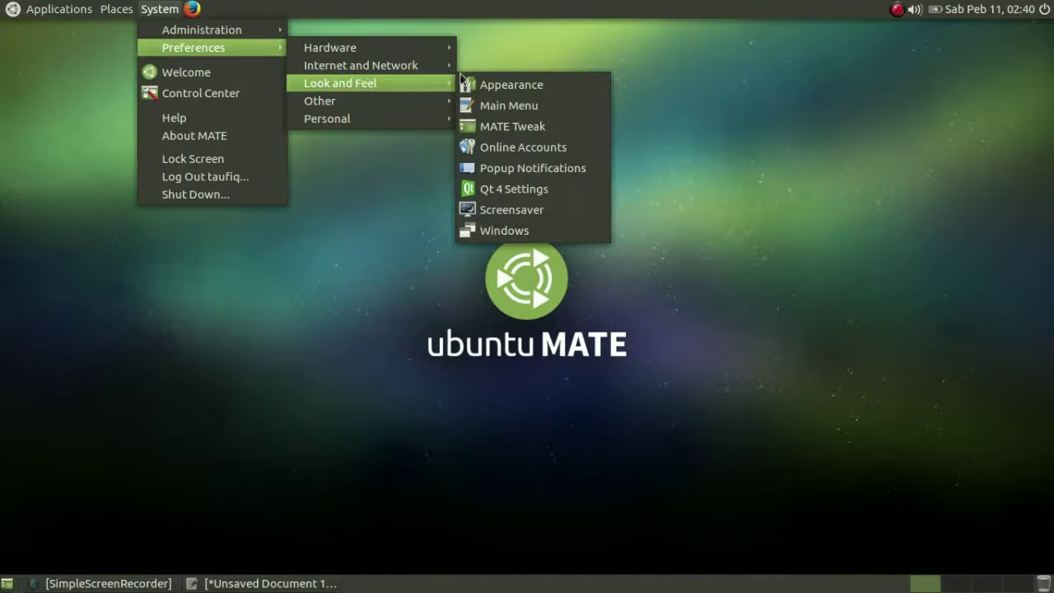
{"action": "left_click", "coordinate": [530, 167]}
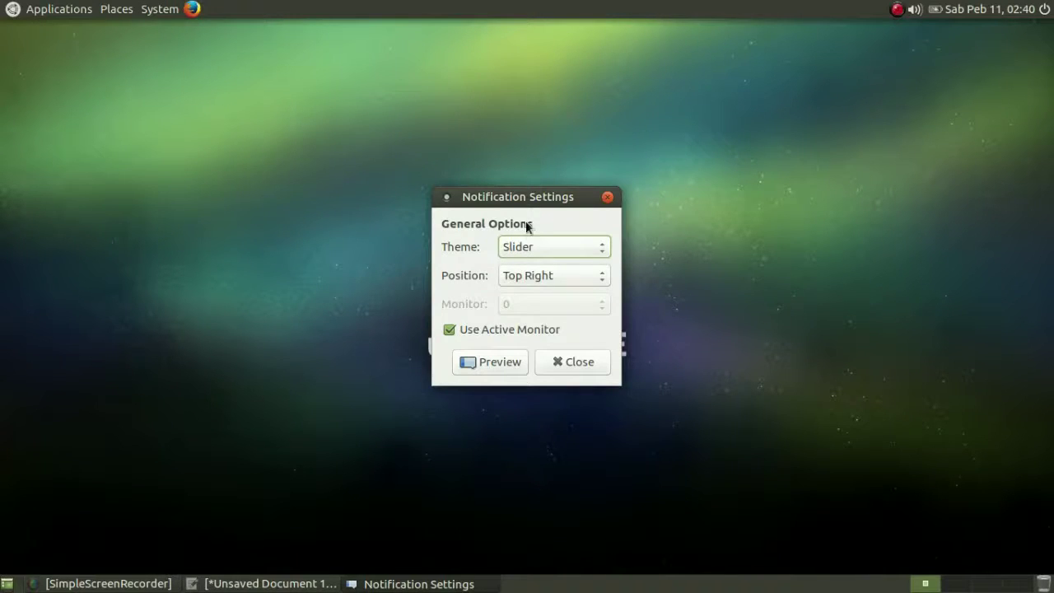
{"action": "left_click", "coordinate": [520, 246]}
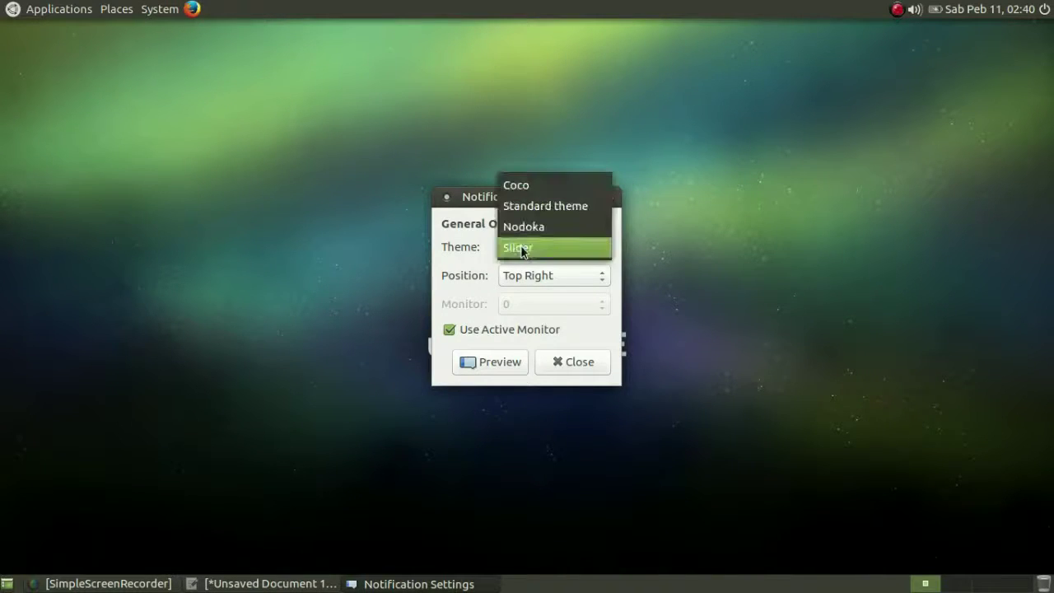
{"action": "left_click", "coordinate": [520, 247]}
{"action": "left_click", "coordinate": [530, 269]}
{"action": "left_click", "coordinate": [531, 274]}
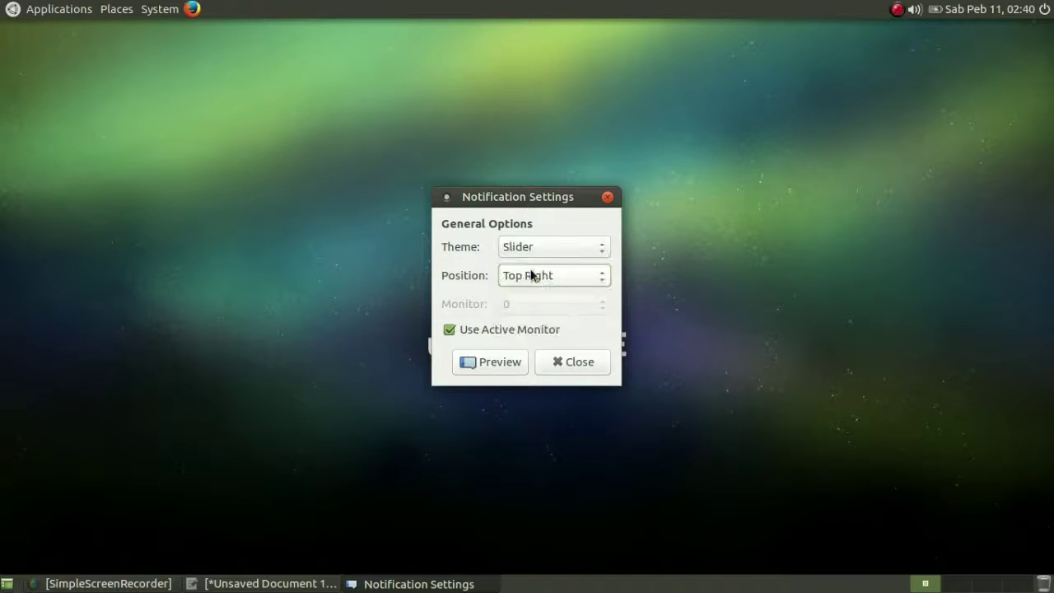
{"action": "left_click", "coordinate": [543, 357]}
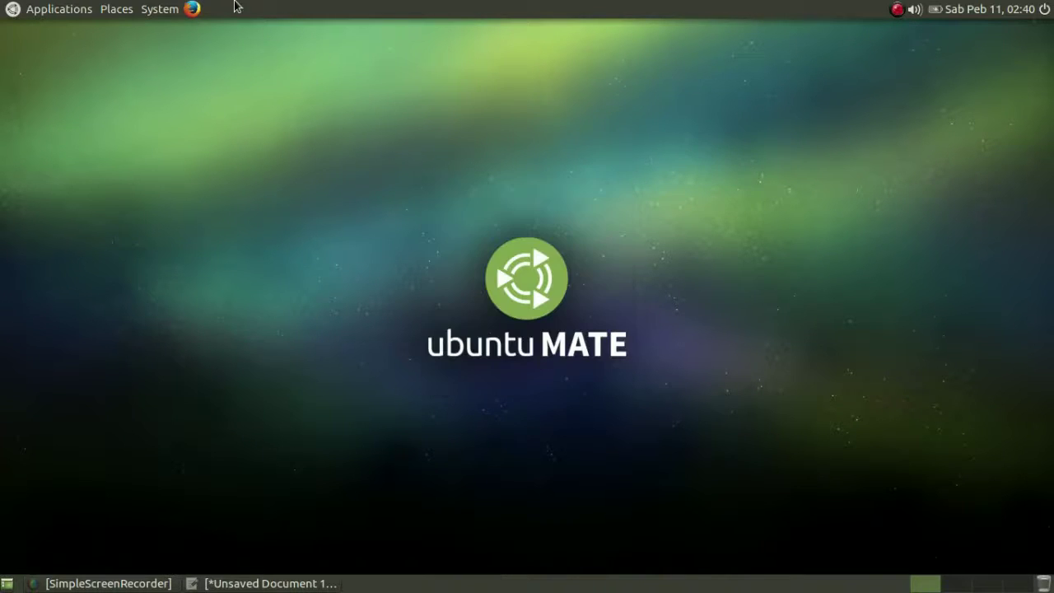
Step: Open Qt 4 Settings, review its Appearance, Fonts, Interface, Printer and Phonon pages, and close it
{"action": "left_click", "coordinate": [161, 9]}
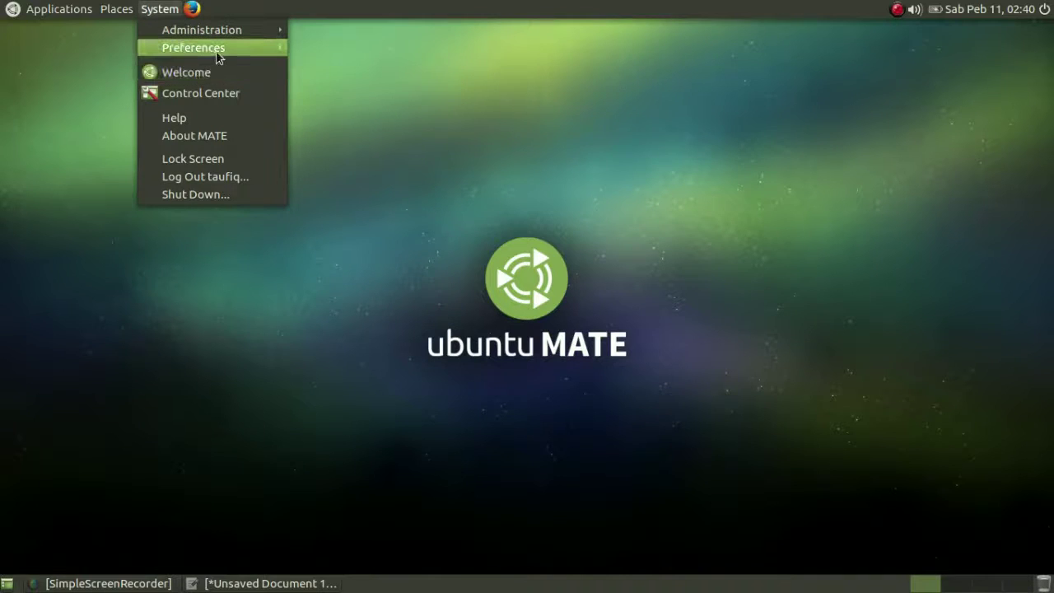
{"action": "mouse_move", "coordinate": [219, 56]}
{"action": "mouse_move", "coordinate": [314, 86]}
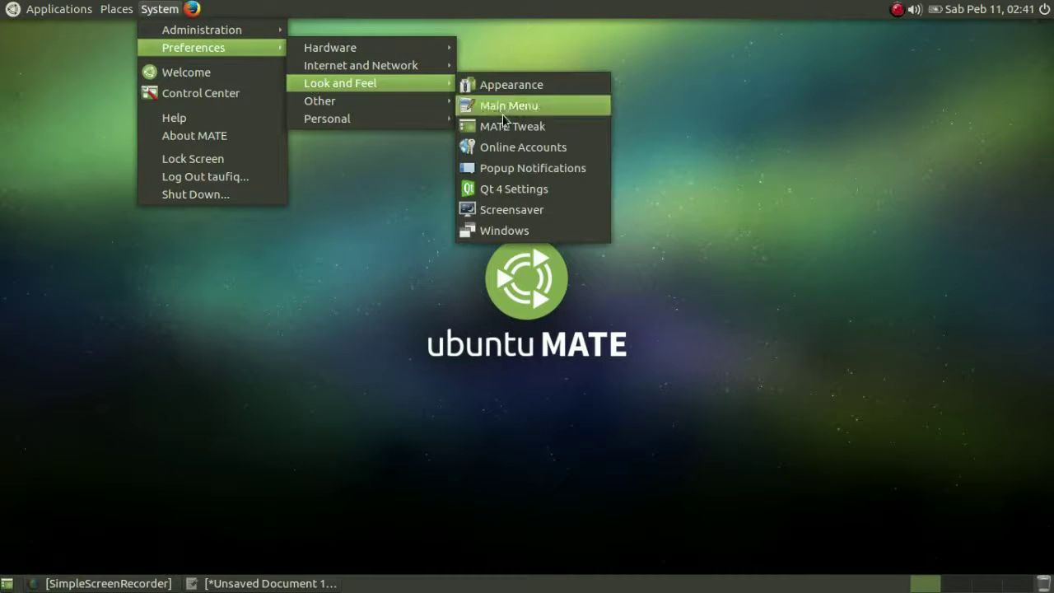
{"action": "left_click", "coordinate": [502, 188]}
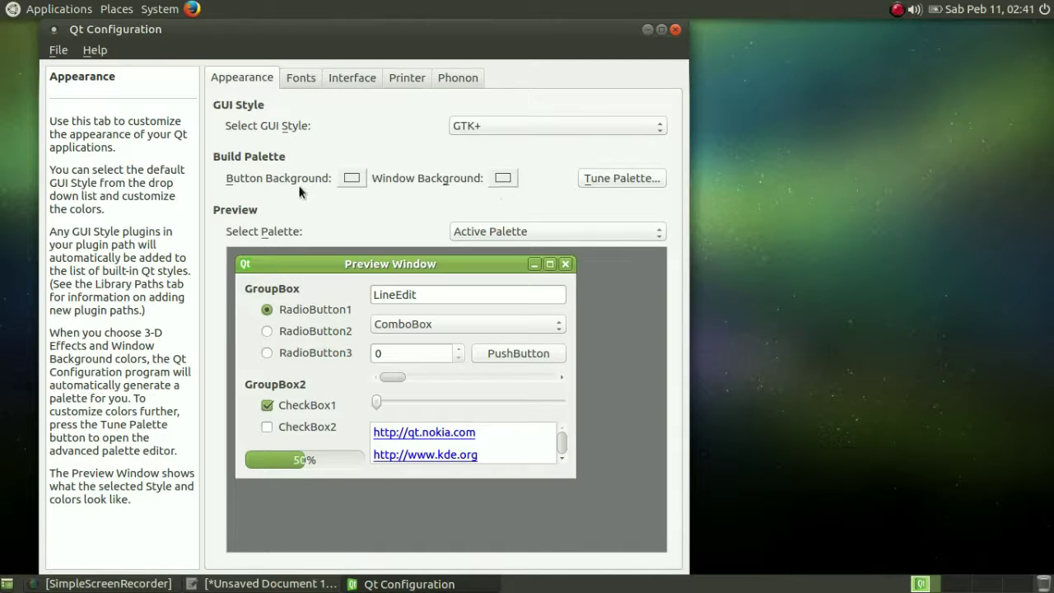
{"action": "left_click", "coordinate": [299, 77]}
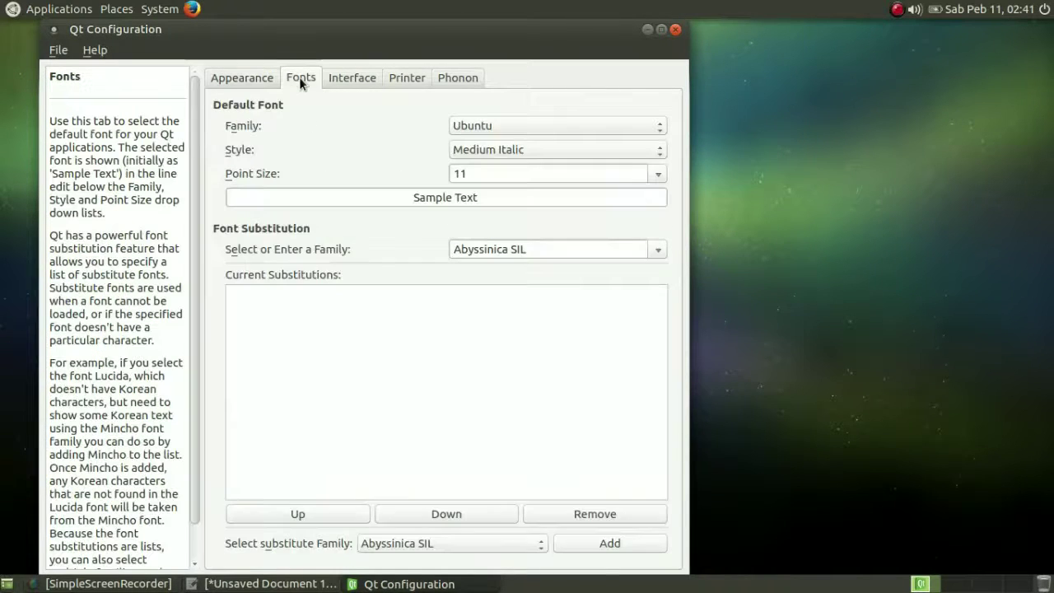
{"action": "left_click", "coordinate": [357, 79]}
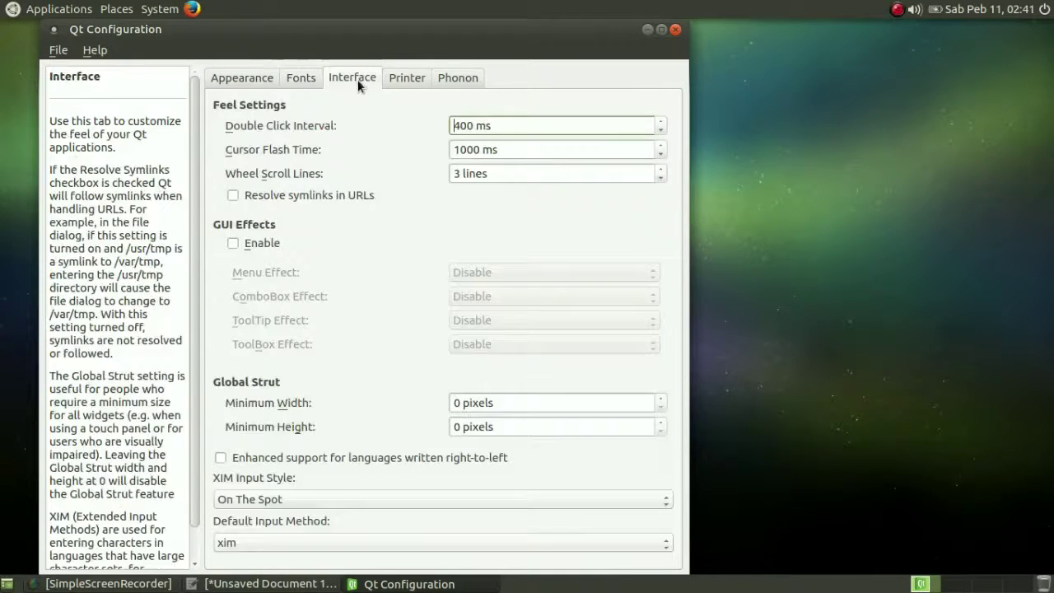
{"action": "left_click", "coordinate": [405, 80]}
{"action": "left_click", "coordinate": [443, 80]}
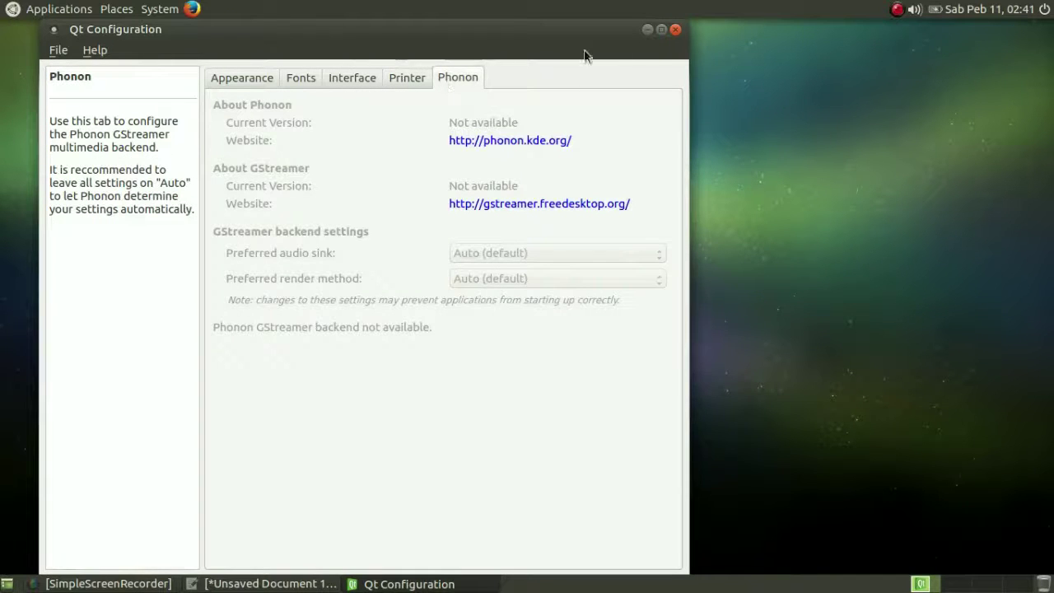
{"action": "left_click", "coordinate": [675, 29]}
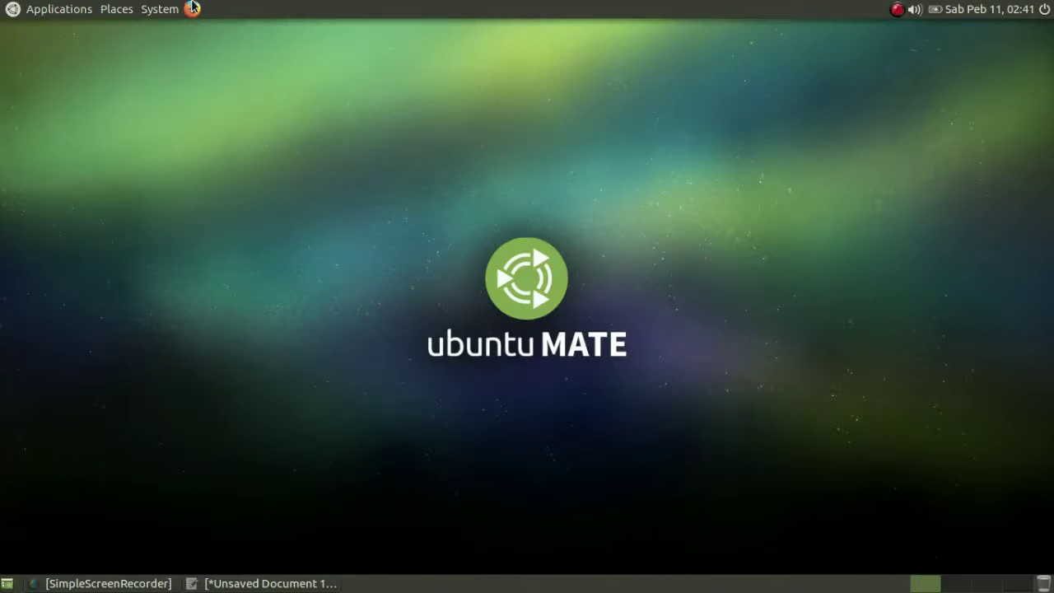
Step: Open the Screensaver preferences, preview the Floating MATE theme in full screen, and close the preferences
{"action": "left_click", "coordinate": [166, 8]}
{"action": "mouse_move", "coordinate": [194, 51]}
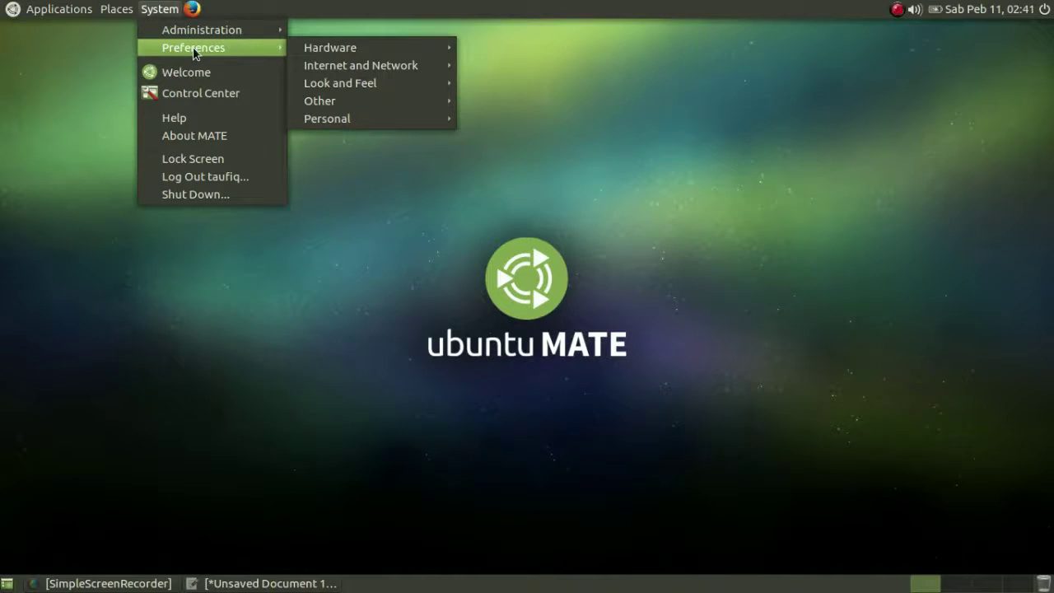
{"action": "mouse_move", "coordinate": [335, 85]}
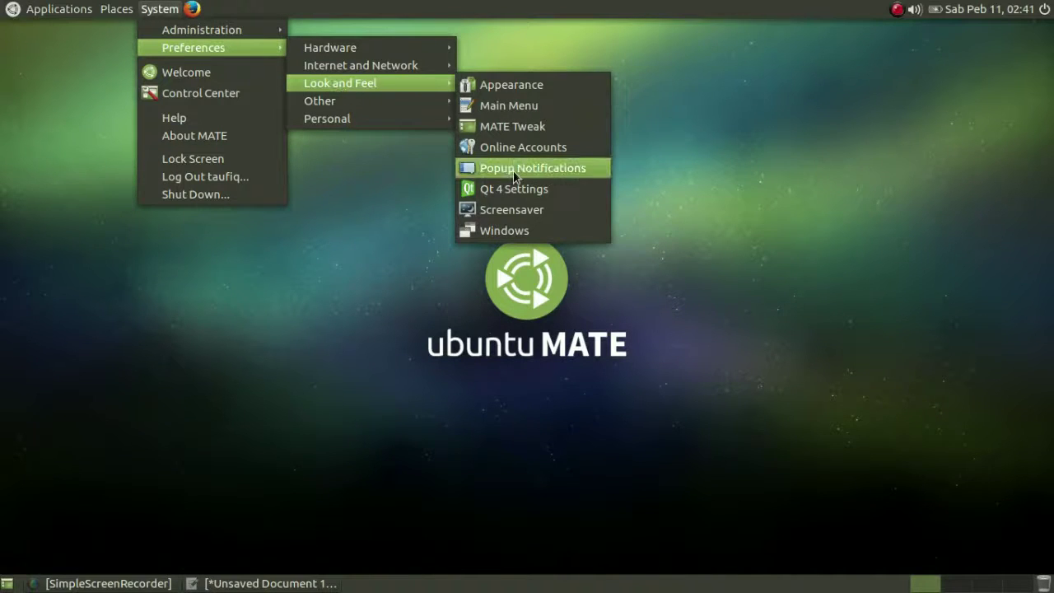
{"action": "left_click", "coordinate": [516, 207]}
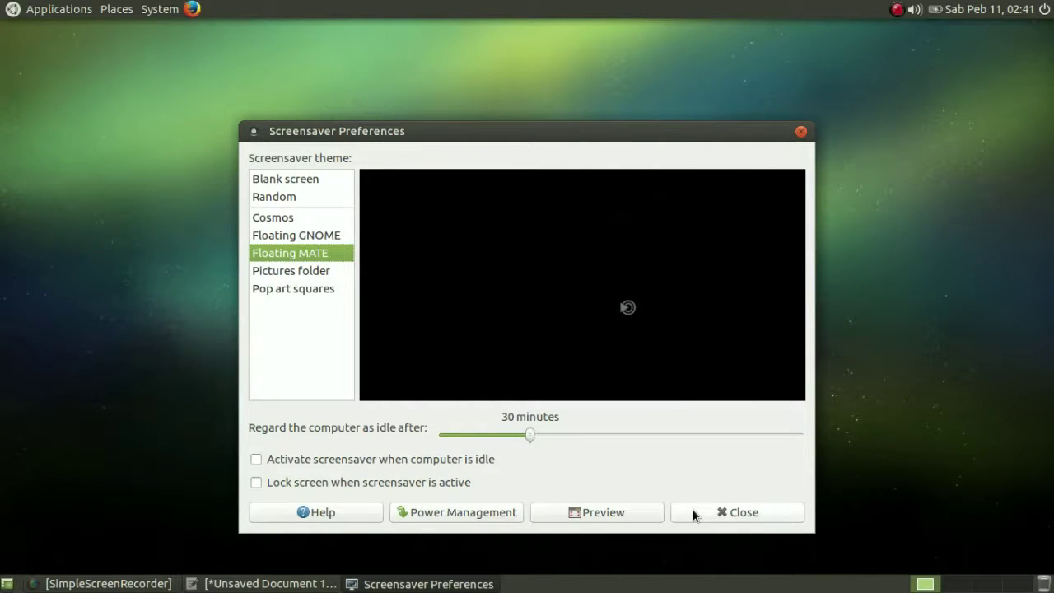
{"action": "left_click", "coordinate": [633, 510]}
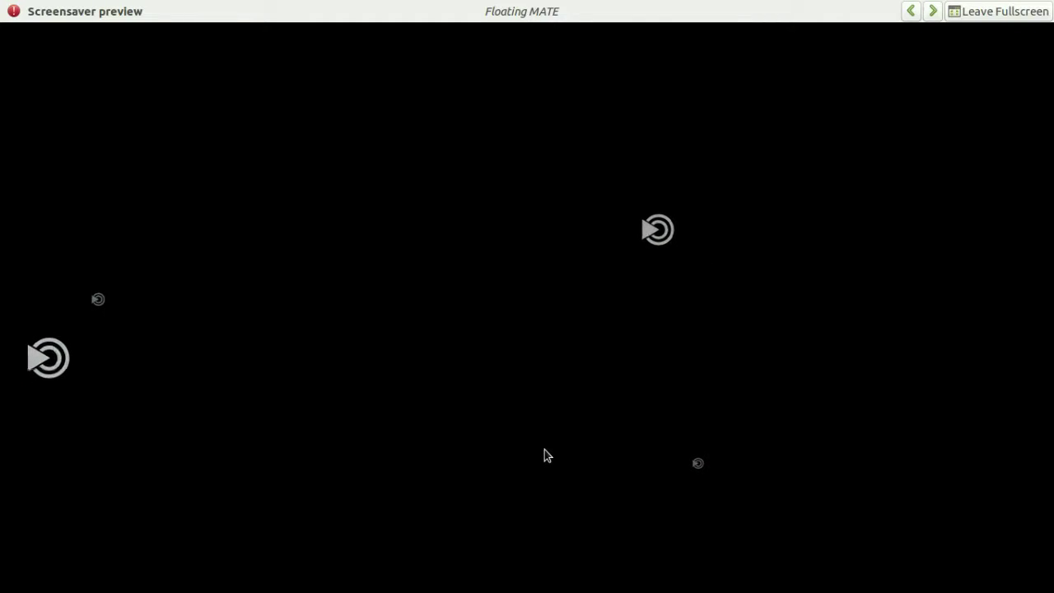
{"action": "left_click", "coordinate": [968, 11]}
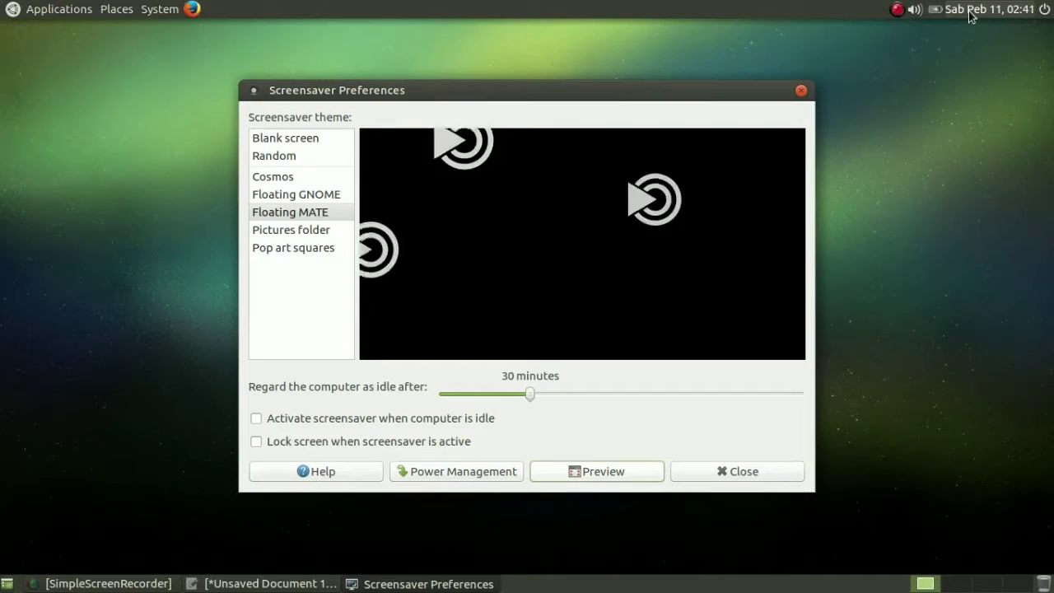
{"action": "left_click", "coordinate": [724, 465]}
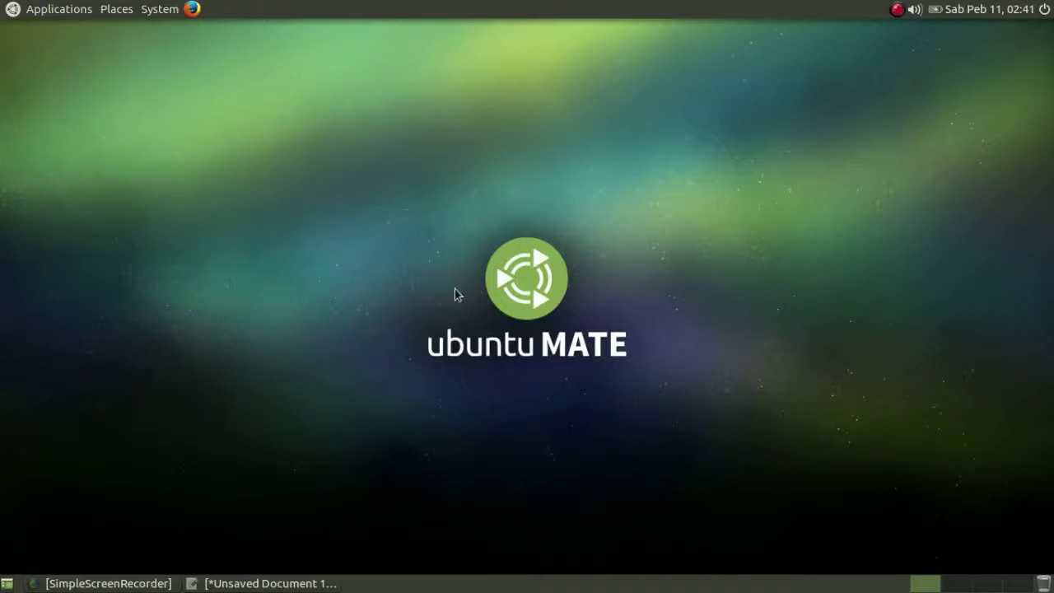
Step: Open the Windows preferences, review the General, Behaviour and Placement settings, and close the dialog
{"action": "left_click", "coordinate": [159, 8]}
{"action": "mouse_move", "coordinate": [196, 51]}
{"action": "mouse_move", "coordinate": [325, 88]}
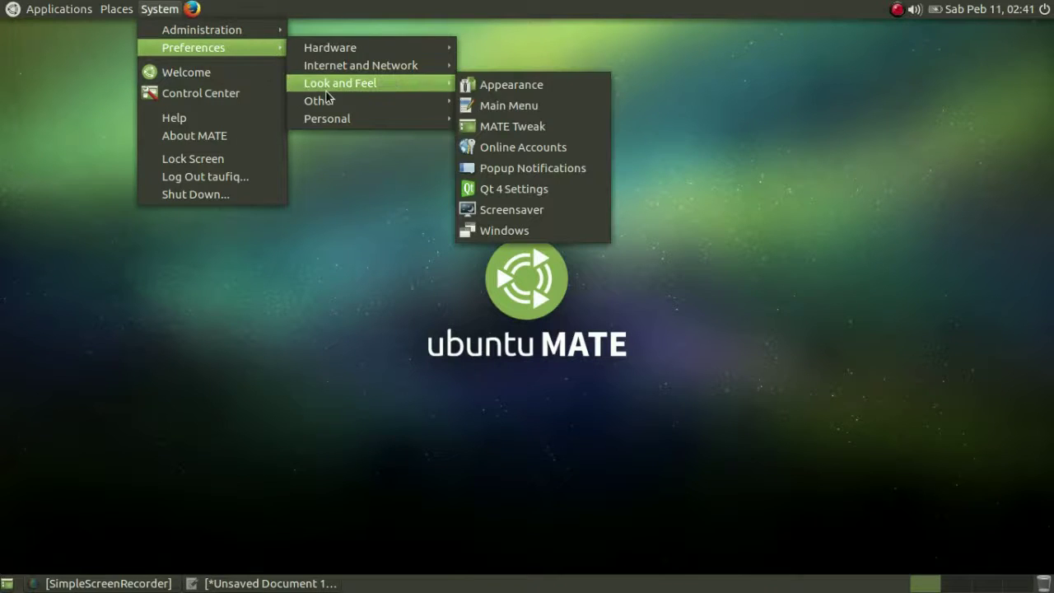
{"action": "left_click", "coordinate": [515, 233]}
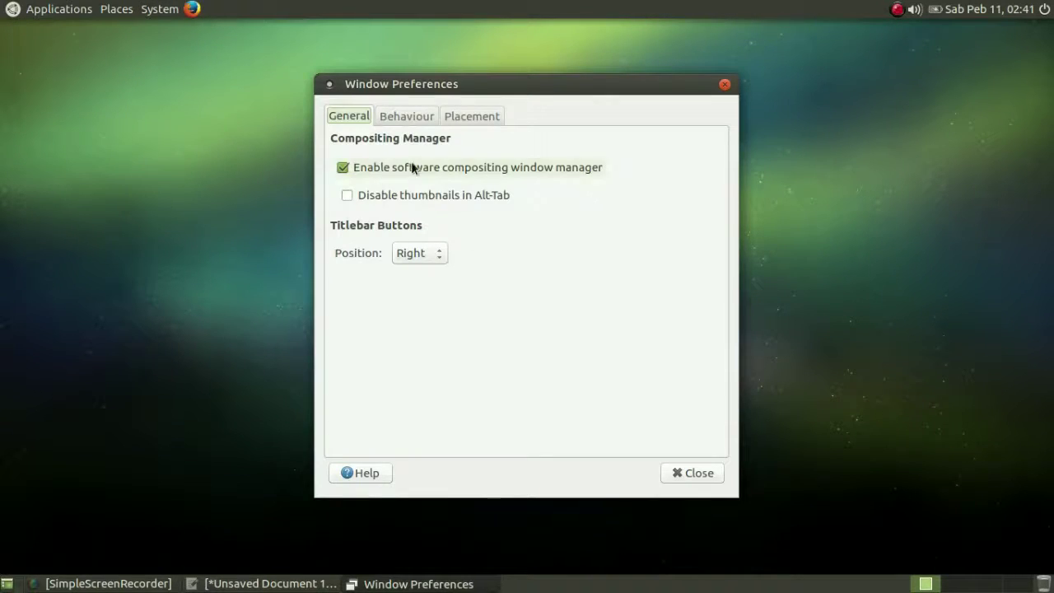
{"action": "left_click", "coordinate": [396, 121]}
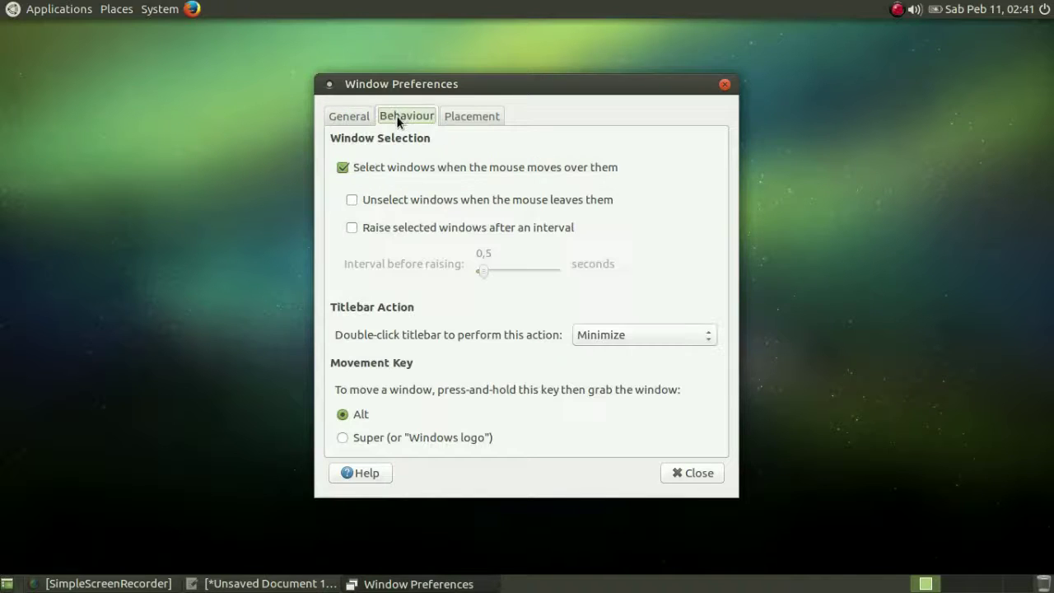
{"action": "left_click", "coordinate": [470, 121]}
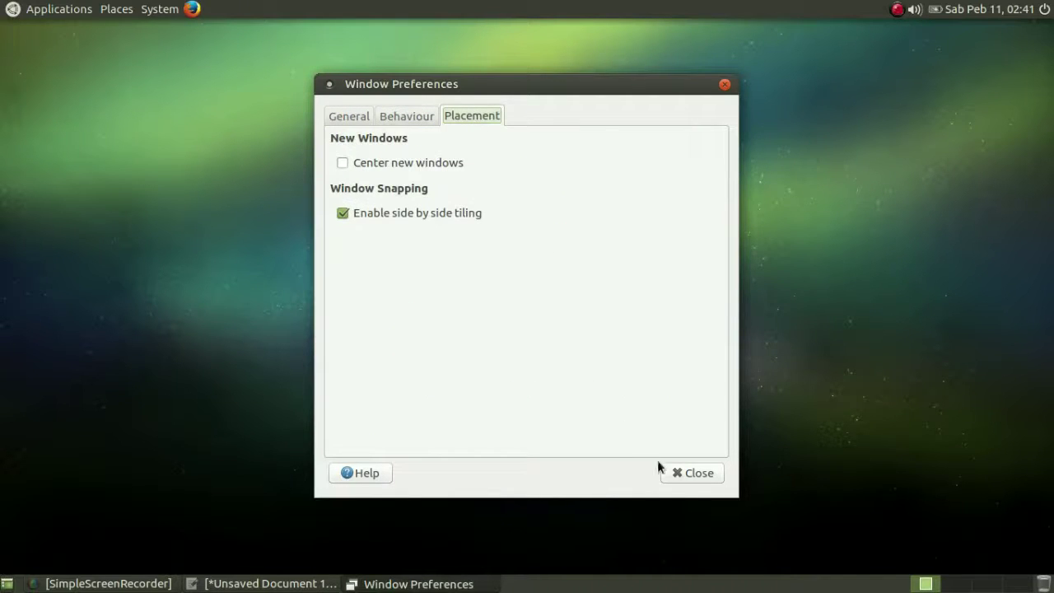
{"action": "left_click", "coordinate": [665, 482]}
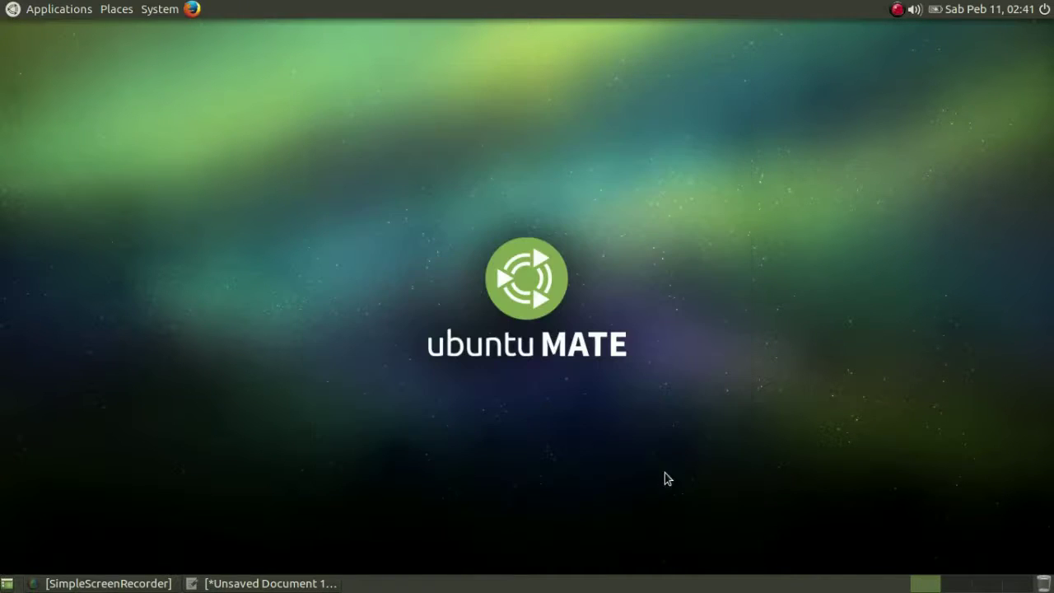
Step: Open the IBus Preferences, review the General, Input Method and Advanced settings, and close the dialog
{"action": "left_click", "coordinate": [149, 9]}
{"action": "mouse_move", "coordinate": [173, 35]}
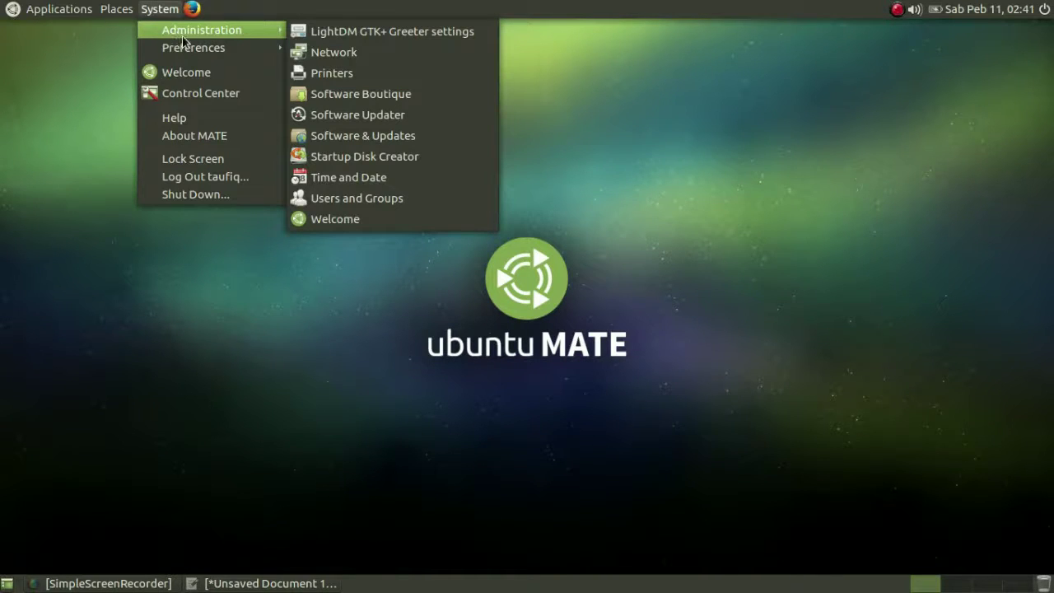
{"action": "mouse_move", "coordinate": [377, 82]}
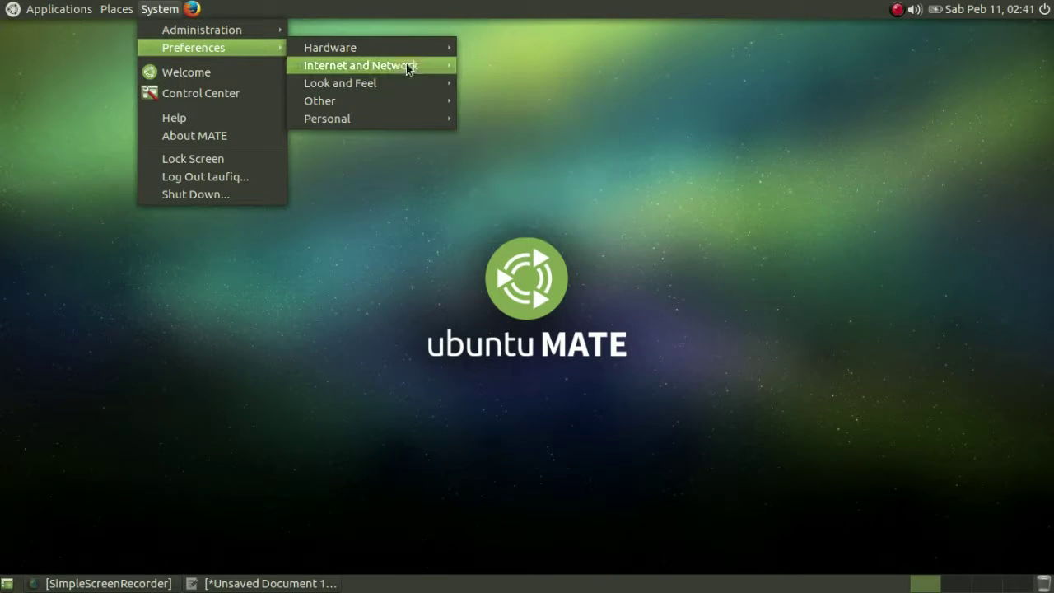
{"action": "mouse_move", "coordinate": [404, 100]}
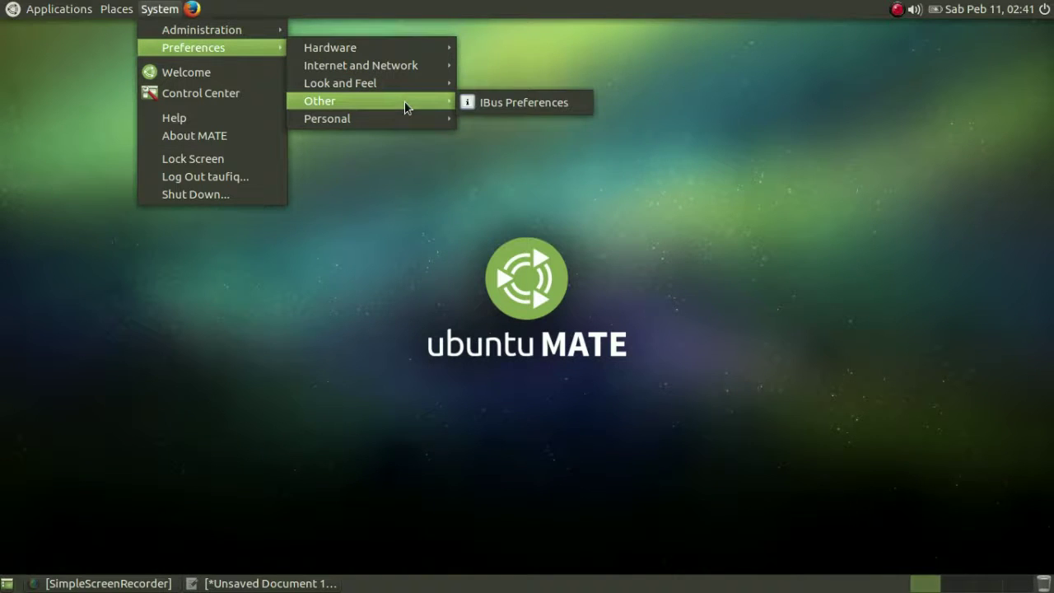
{"action": "left_click", "coordinate": [467, 107]}
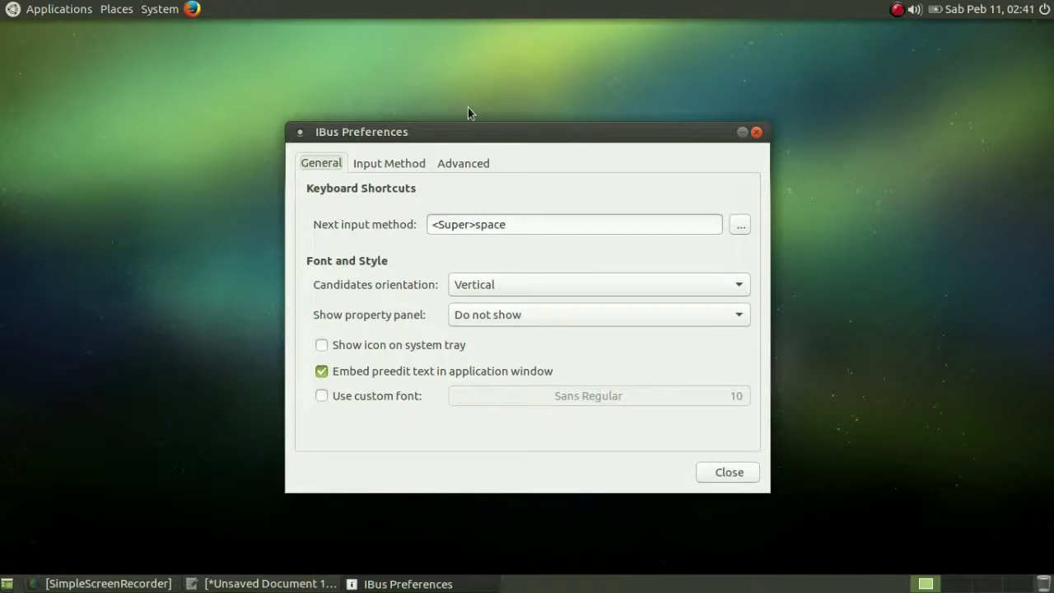
{"action": "left_click", "coordinate": [372, 169]}
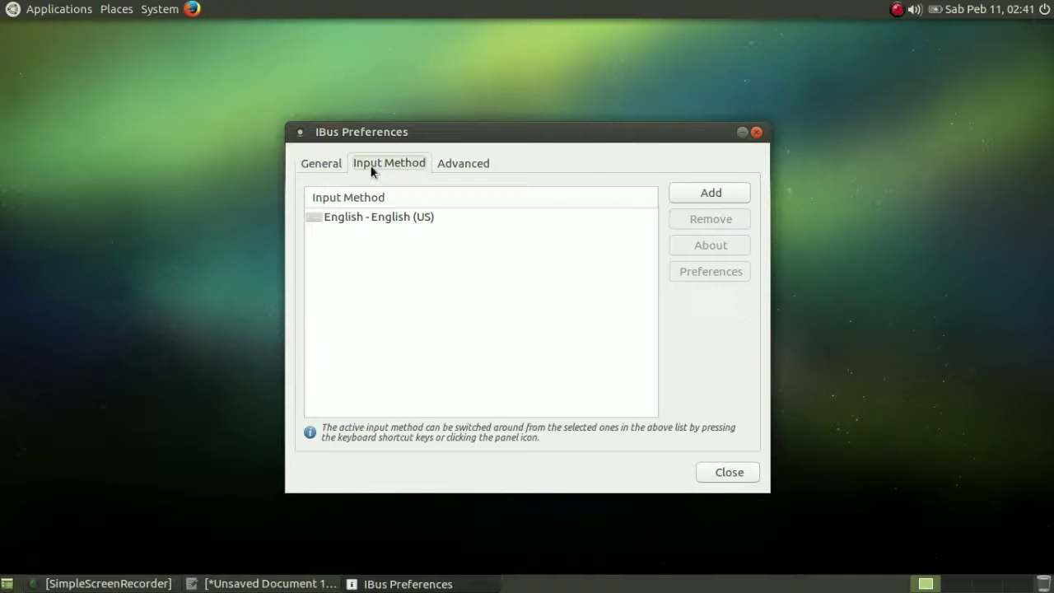
{"action": "left_click", "coordinate": [439, 164]}
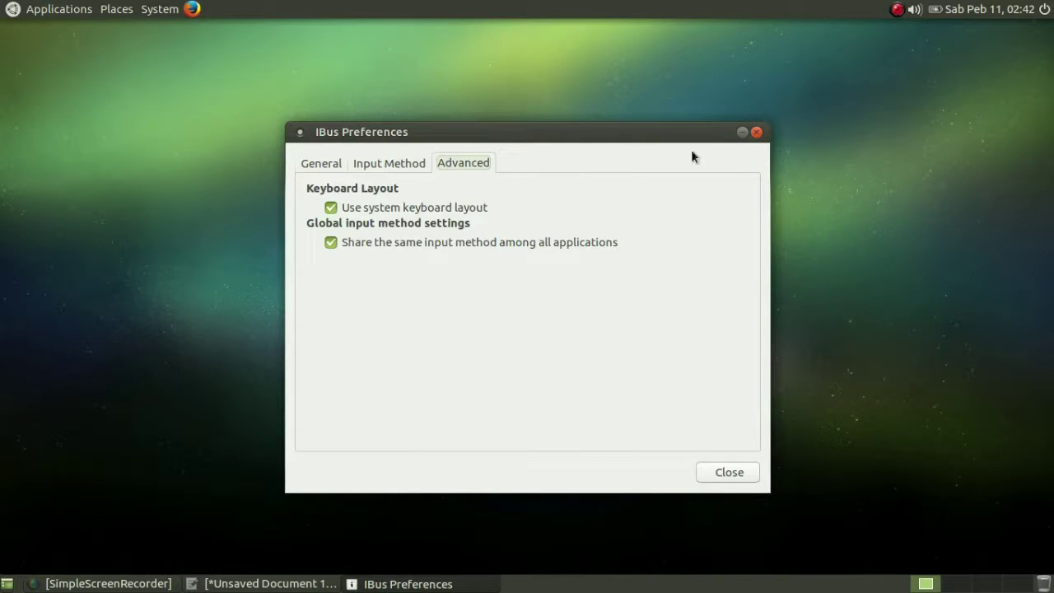
{"action": "left_click", "coordinate": [756, 133]}
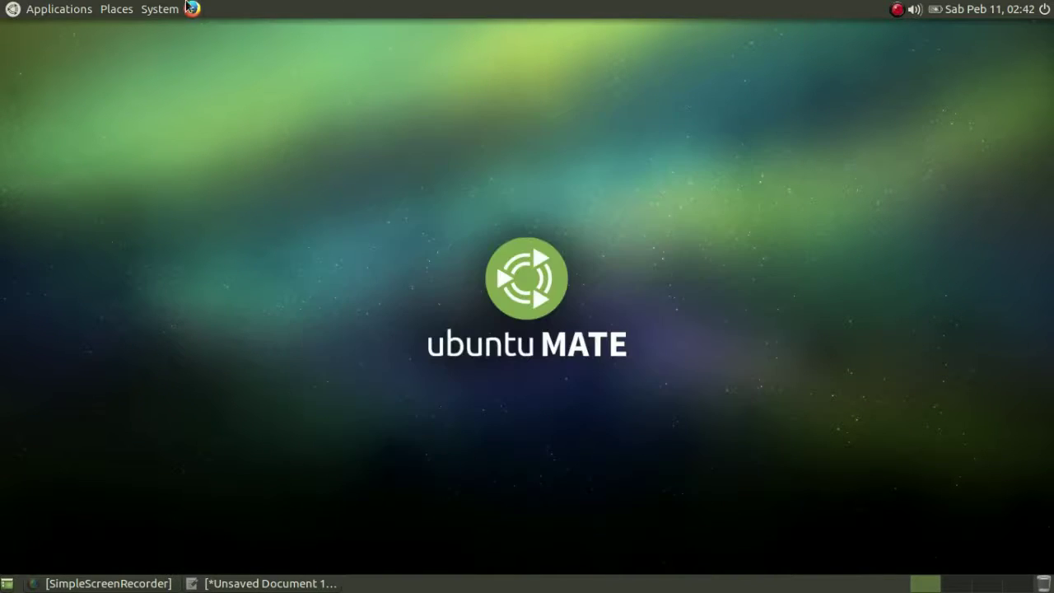
Step: Open the About Me personal preferences, view the user account details, and close the dialog
{"action": "left_click", "coordinate": [159, 9]}
{"action": "mouse_move", "coordinate": [232, 48]}
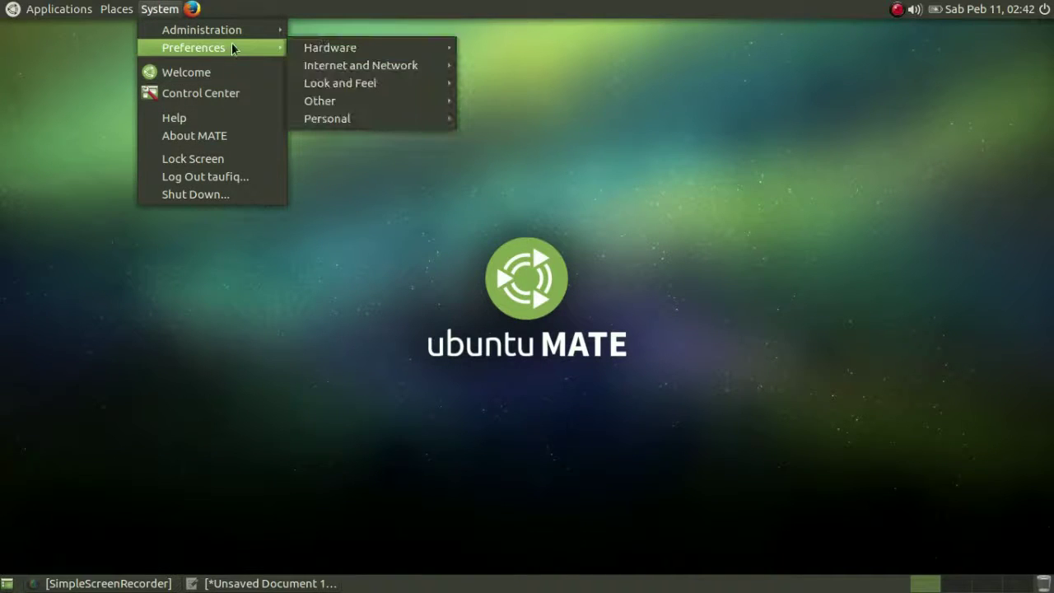
{"action": "mouse_move", "coordinate": [359, 120]}
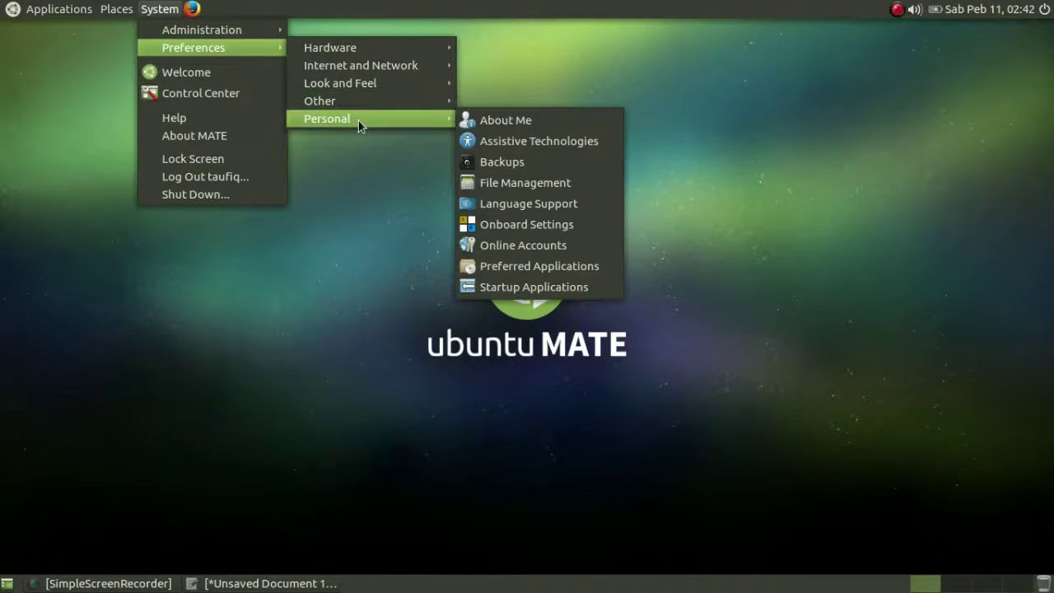
{"action": "left_click", "coordinate": [485, 120]}
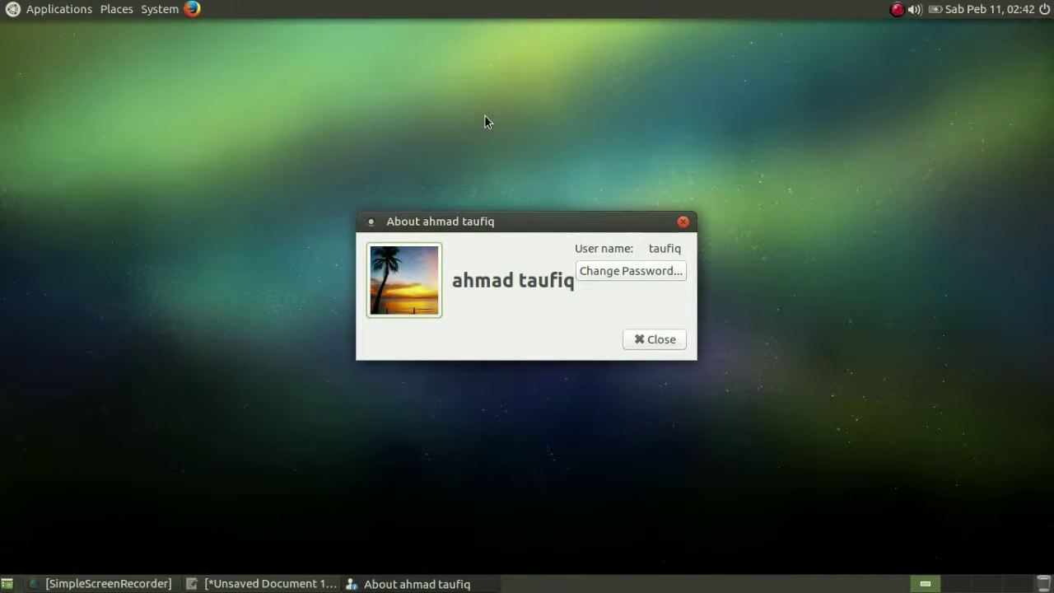
{"action": "left_click", "coordinate": [635, 338]}
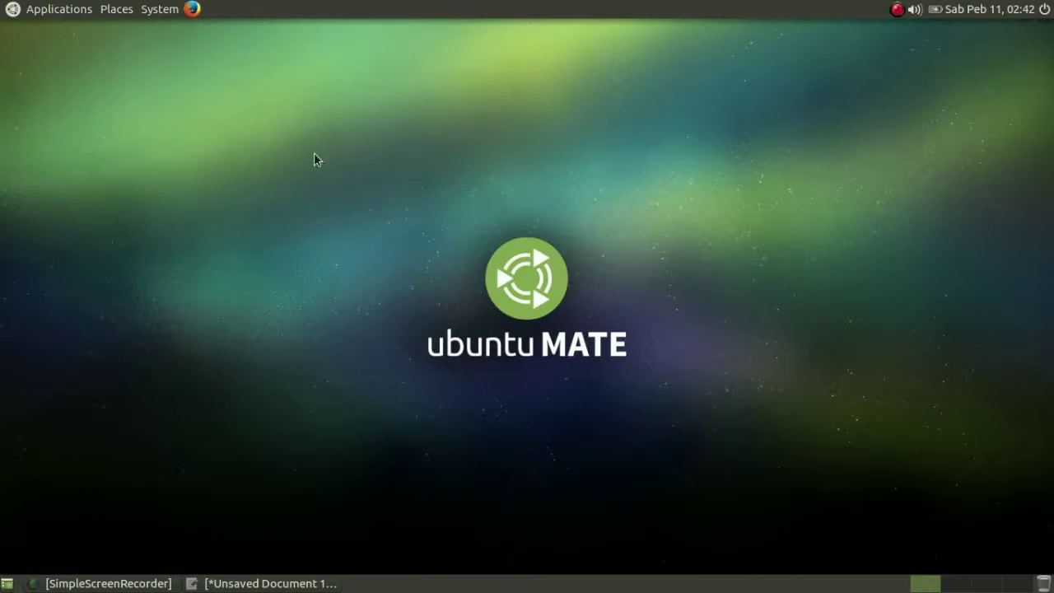
Step: Open the Assistive Technologies preferences, review the available accessibility options, and close the dialog
{"action": "left_click", "coordinate": [148, 8]}
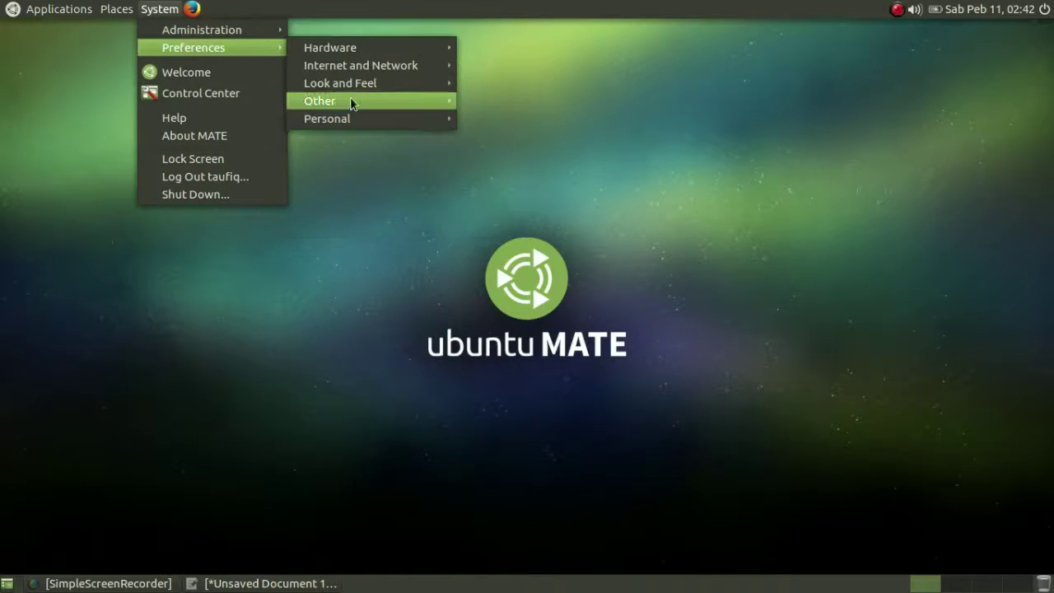
{"action": "mouse_move", "coordinate": [370, 101]}
{"action": "mouse_move", "coordinate": [401, 121]}
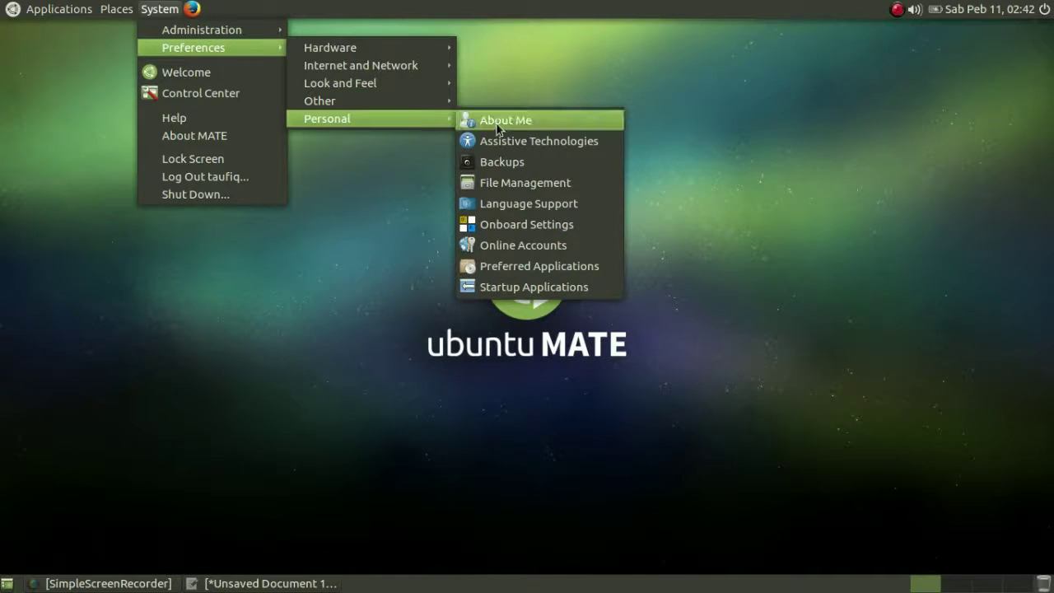
{"action": "left_click", "coordinate": [502, 139]}
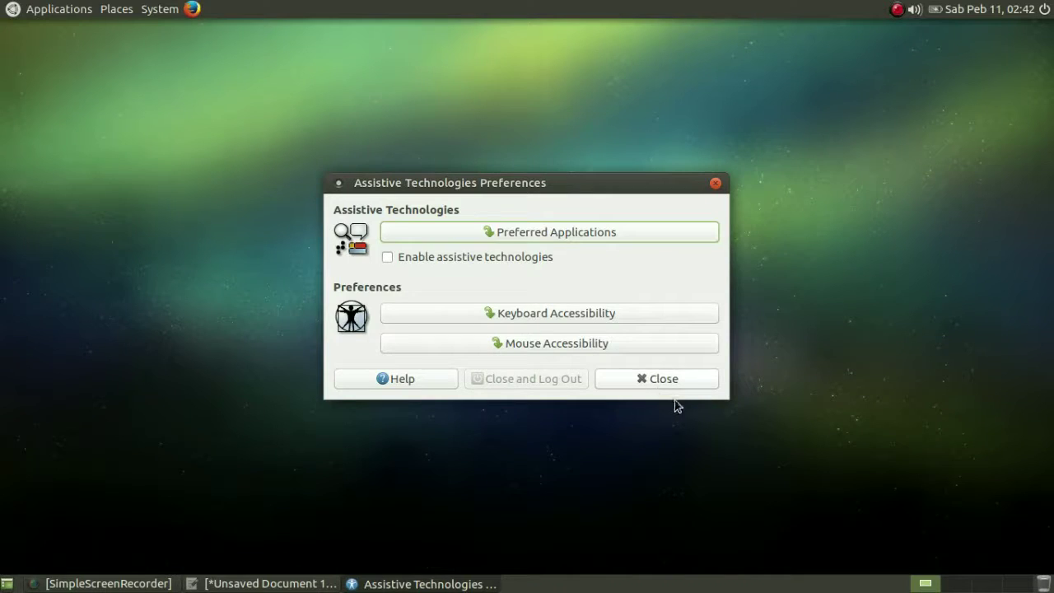
{"action": "left_click", "coordinate": [669, 378]}
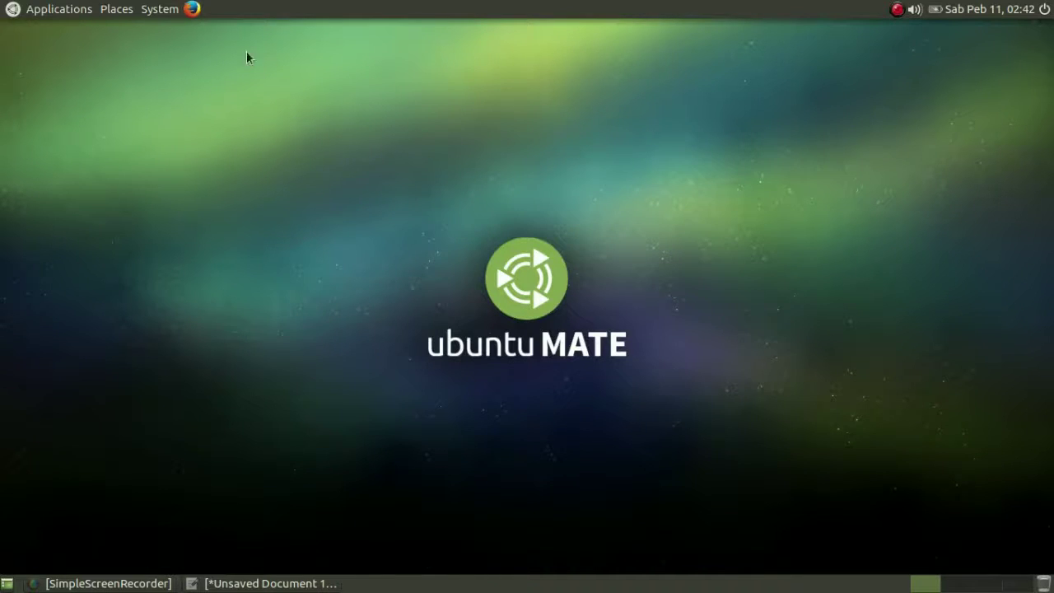
Step: Open the Backups tool, review its overview, folders to save and ignore, storage location and scheduling pages, and close it
{"action": "left_click", "coordinate": [169, 9]}
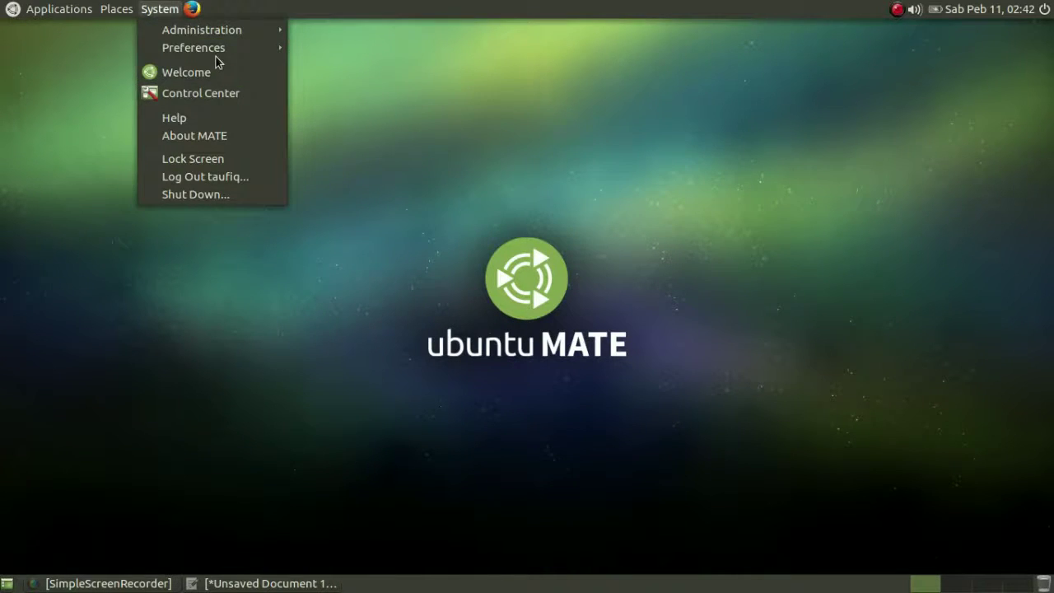
{"action": "mouse_move", "coordinate": [214, 49]}
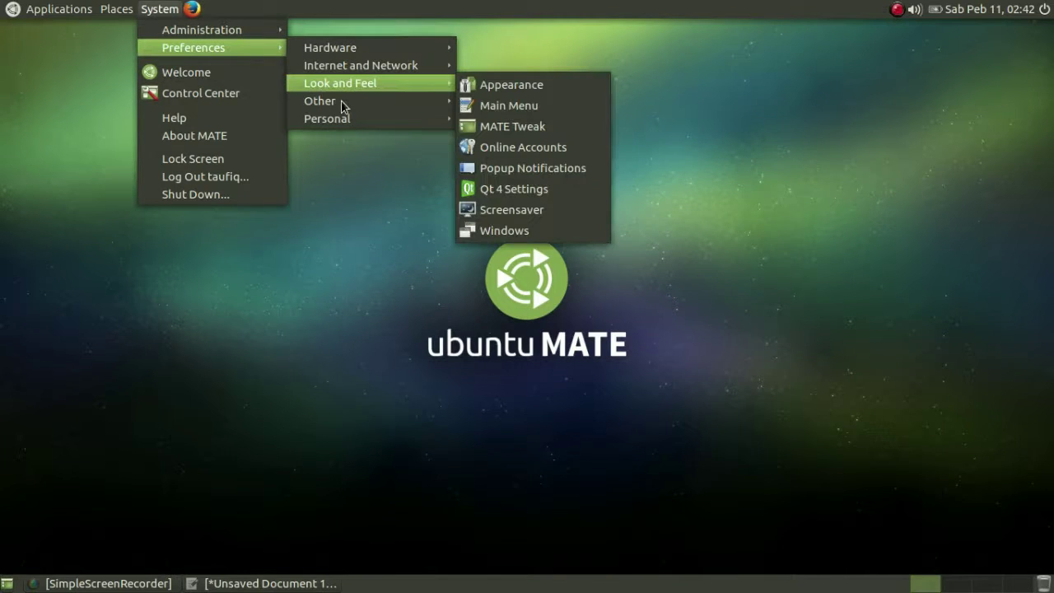
{"action": "mouse_move", "coordinate": [365, 117]}
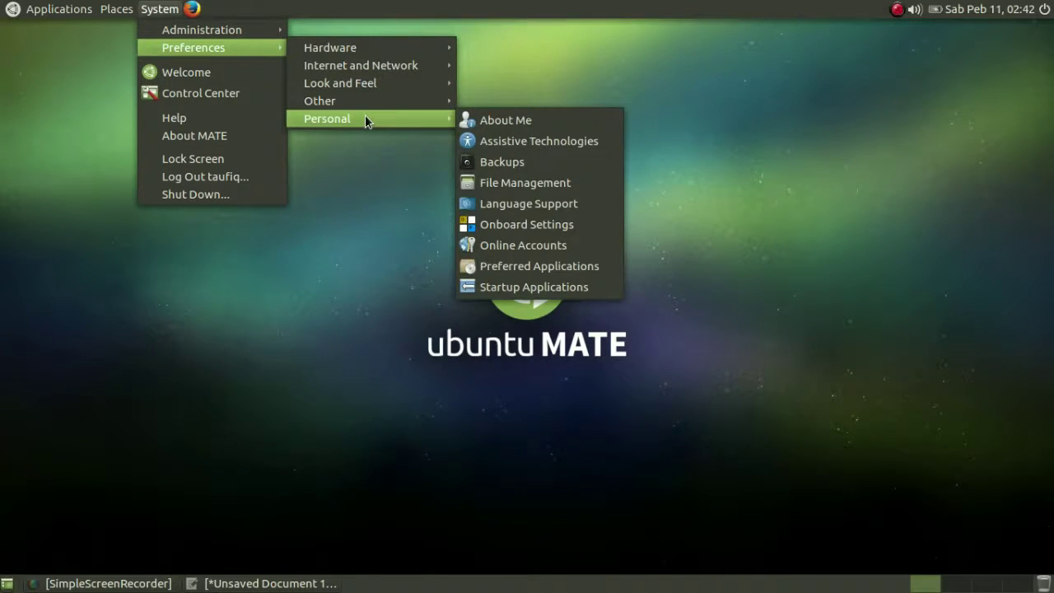
{"action": "left_click", "coordinate": [486, 161]}
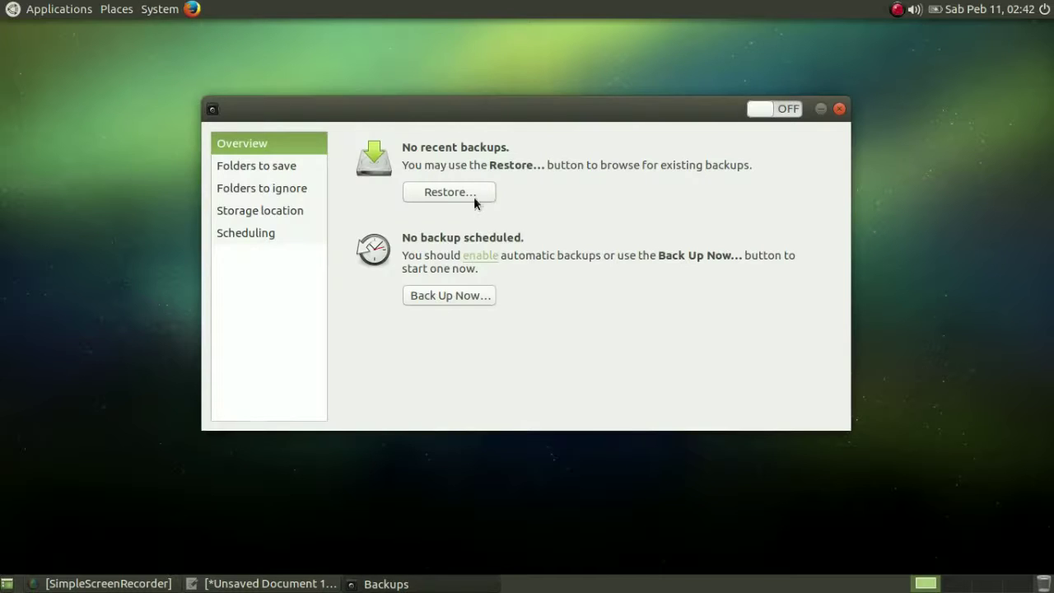
{"action": "left_click", "coordinate": [280, 170]}
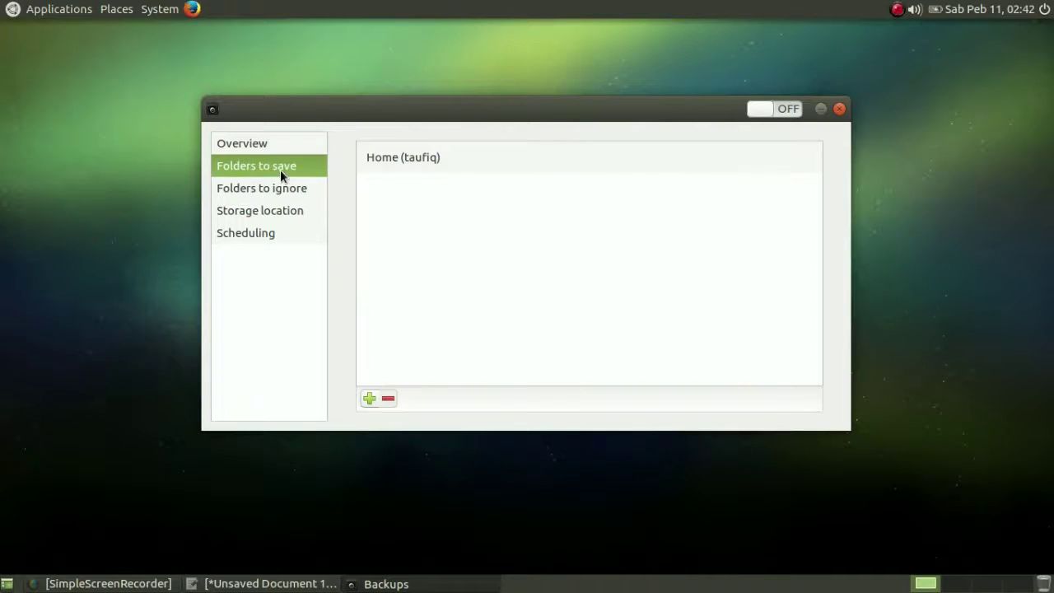
{"action": "left_click", "coordinate": [281, 188]}
{"action": "left_click", "coordinate": [281, 210]}
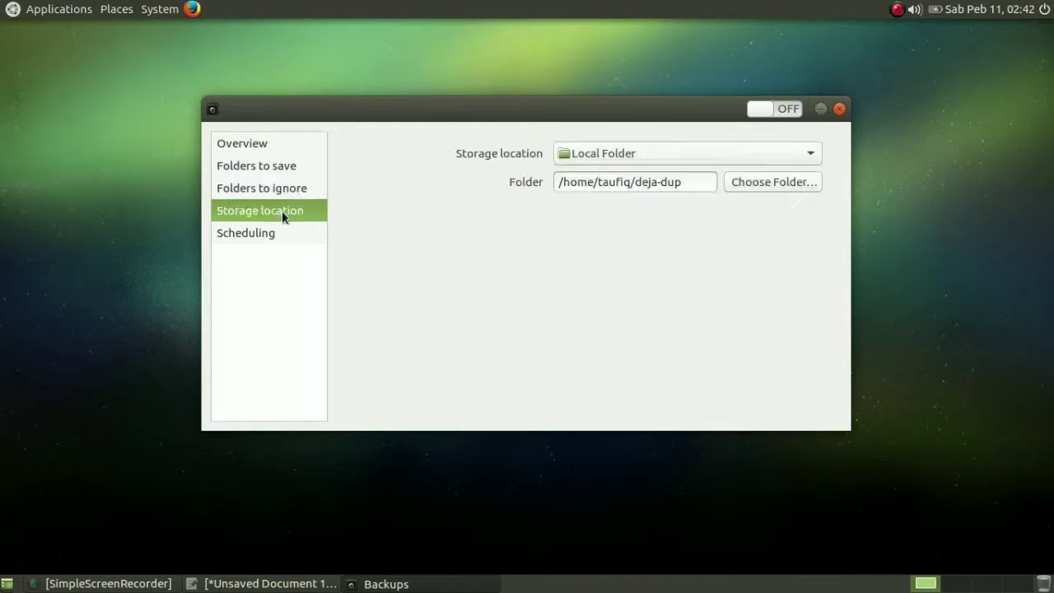
{"action": "left_click", "coordinate": [273, 231]}
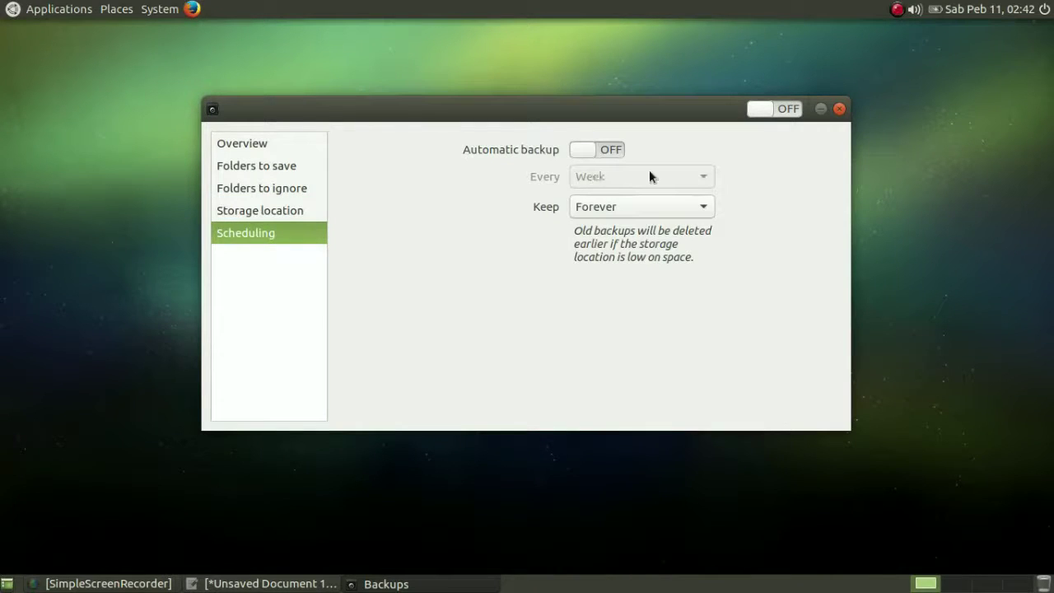
{"action": "left_click", "coordinate": [840, 108]}
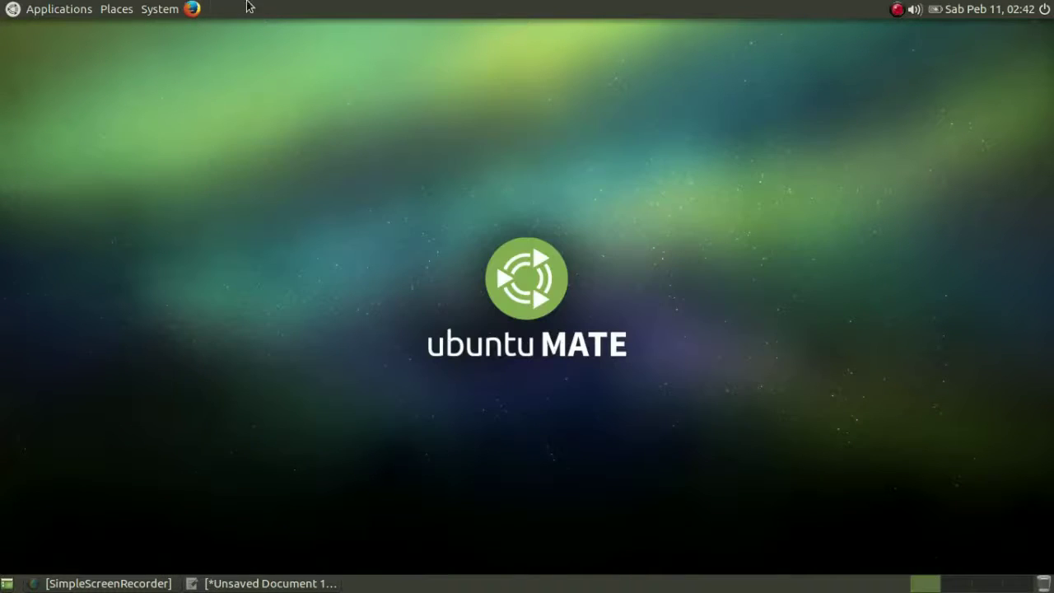
Step: Open the File Management preferences, review every settings page from Views and Behavior through to Extensions, and close the dialog
{"action": "left_click", "coordinate": [160, 9]}
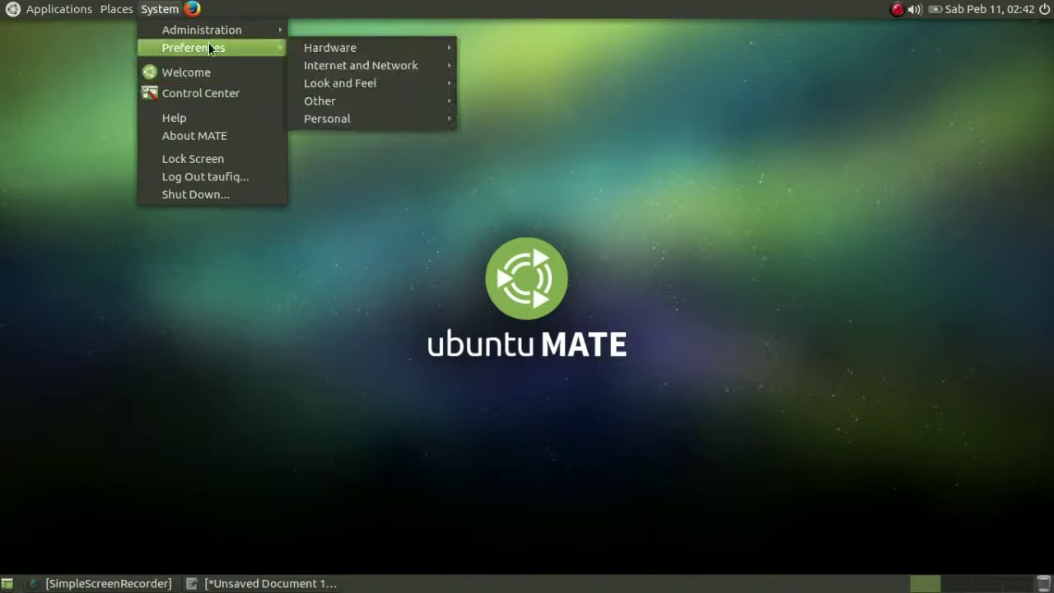
{"action": "mouse_move", "coordinate": [360, 116]}
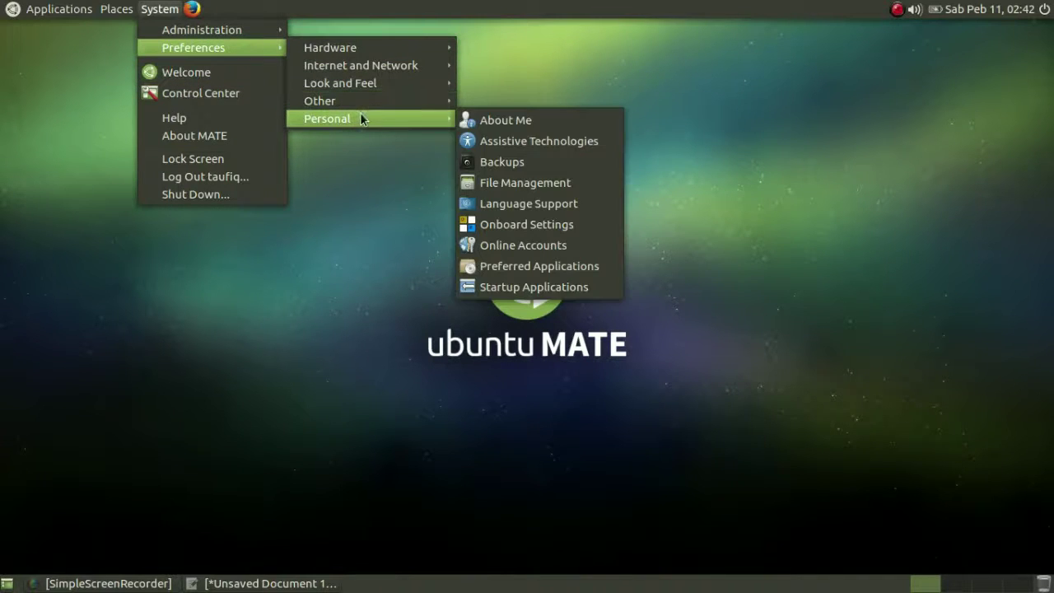
{"action": "left_click", "coordinate": [510, 188]}
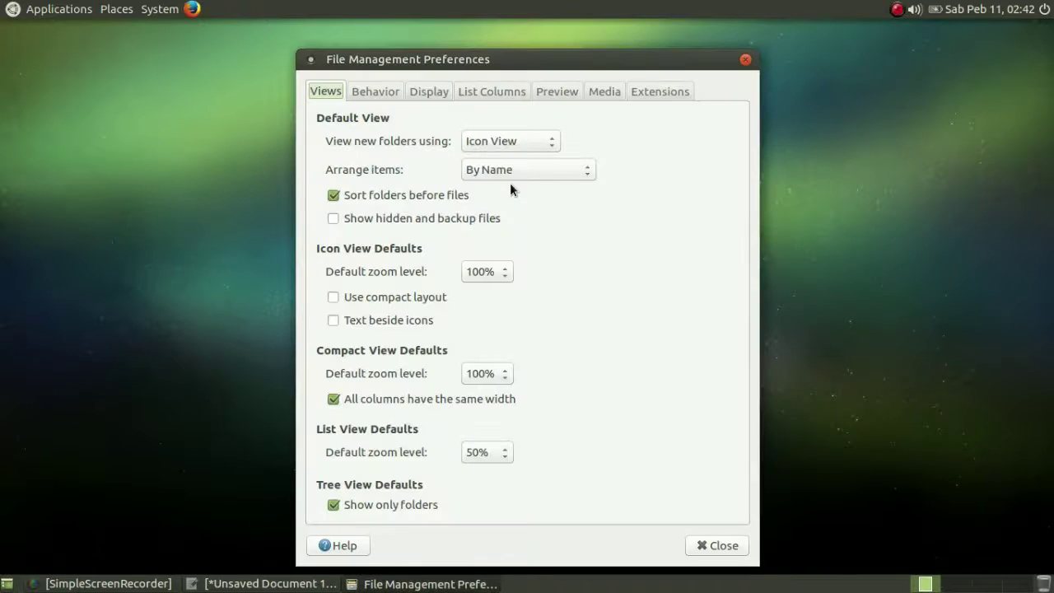
{"action": "left_click", "coordinate": [360, 93]}
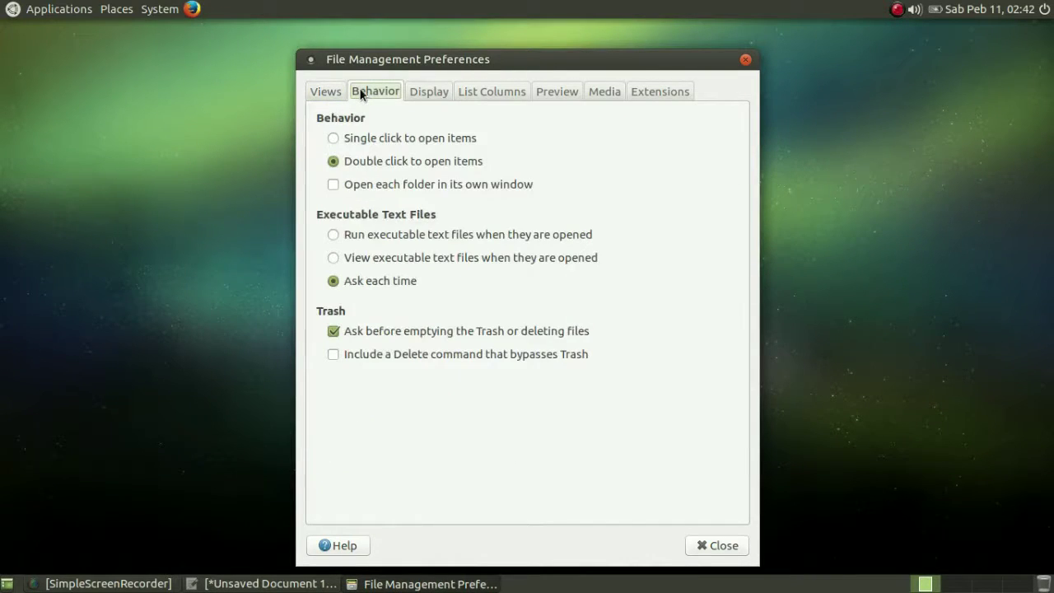
{"action": "left_click", "coordinate": [420, 98]}
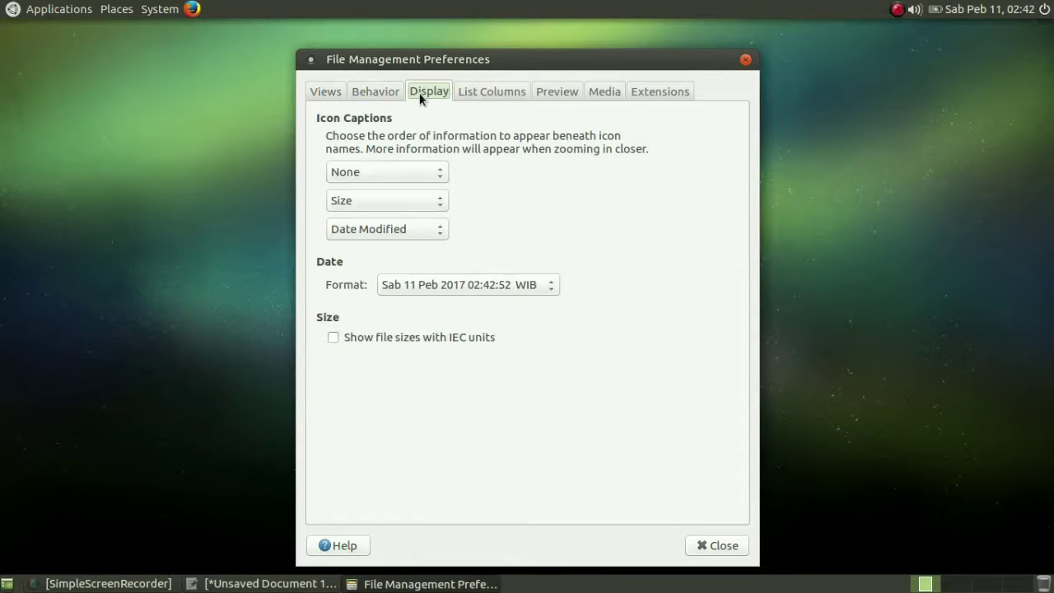
{"action": "left_click", "coordinate": [463, 93]}
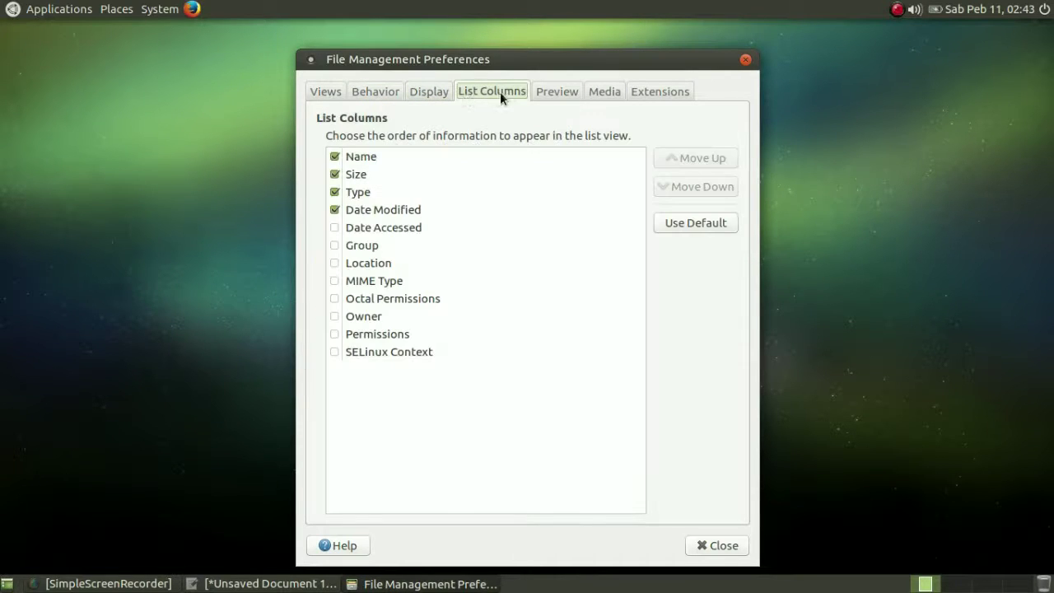
{"action": "left_click", "coordinate": [543, 91]}
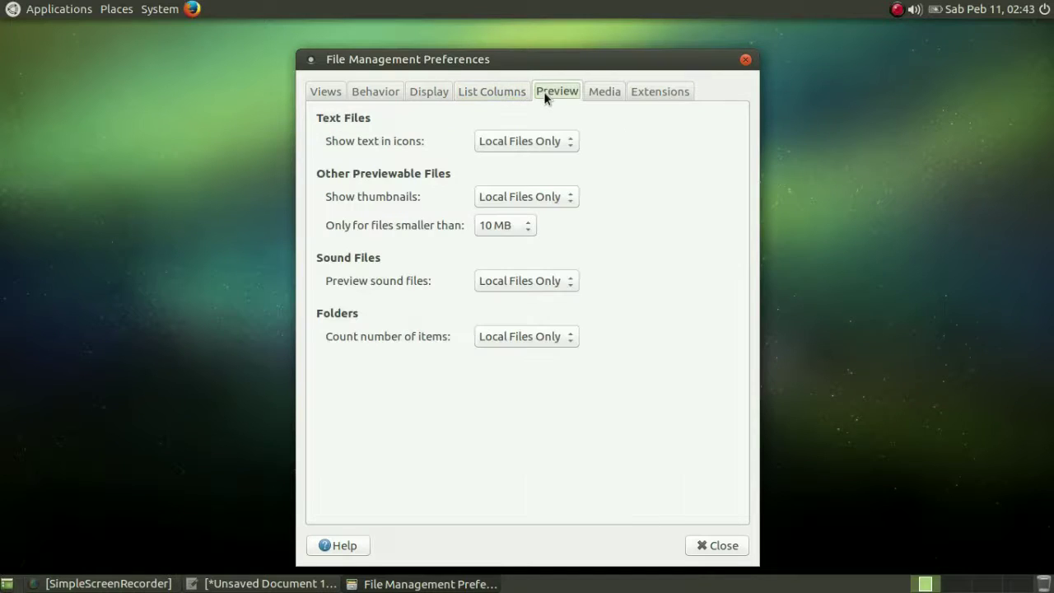
{"action": "left_click", "coordinate": [593, 92]}
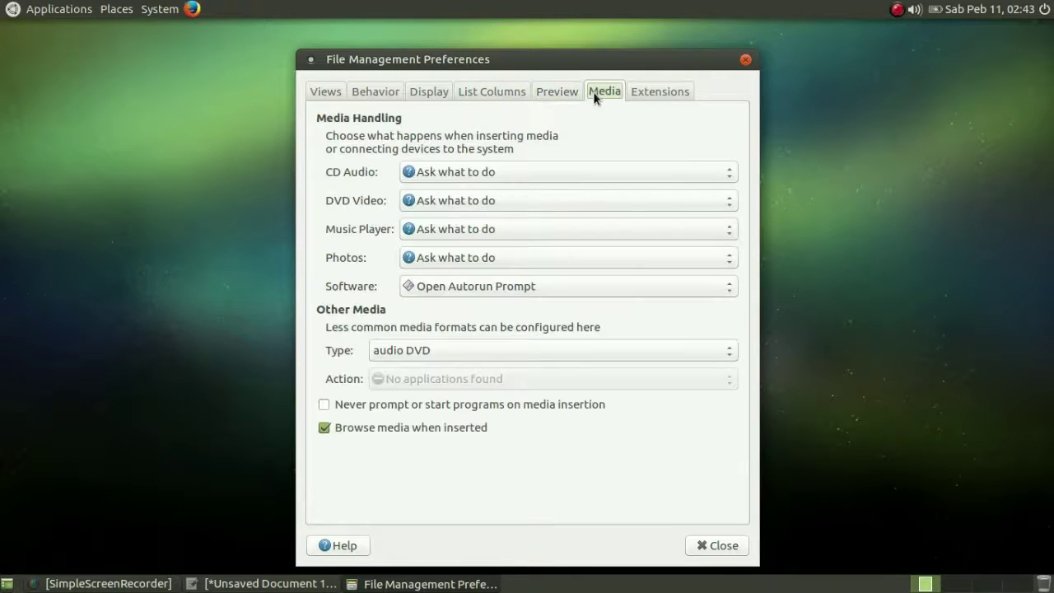
{"action": "left_click", "coordinate": [642, 96]}
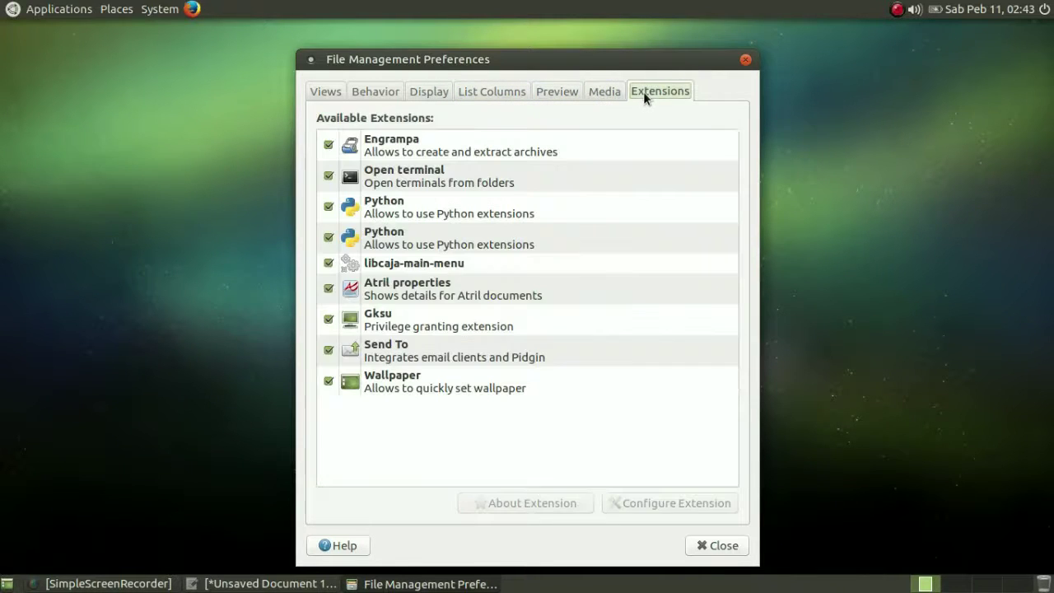
{"action": "left_click", "coordinate": [745, 61]}
Step: Open Language Support, postpone installing the missing language components, review the languages for menus and windows, and close the dialog
{"action": "left_click", "coordinate": [159, 9]}
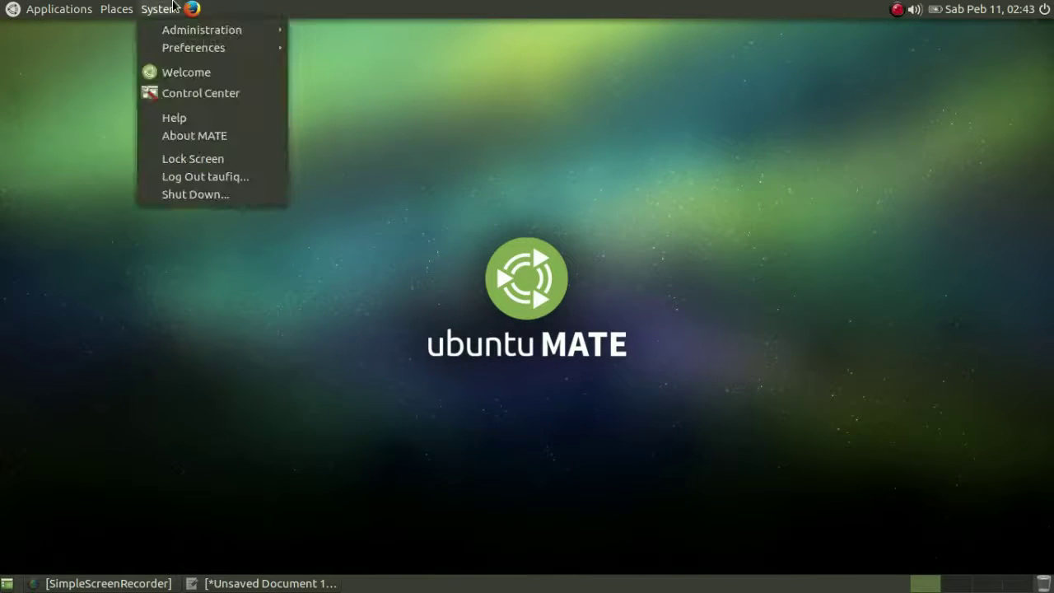
{"action": "mouse_move", "coordinate": [190, 51]}
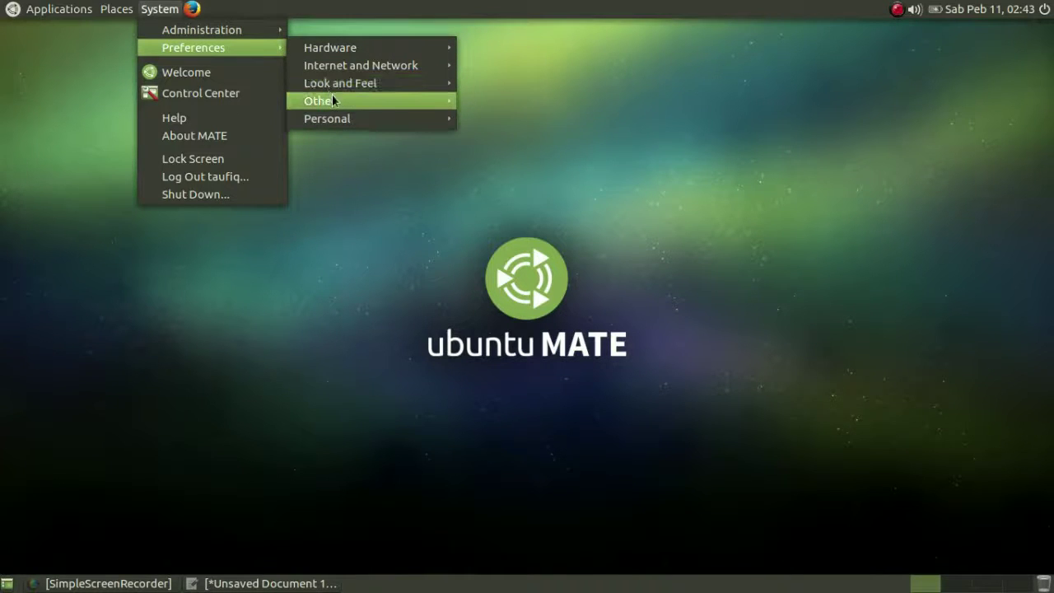
{"action": "mouse_move", "coordinate": [382, 119]}
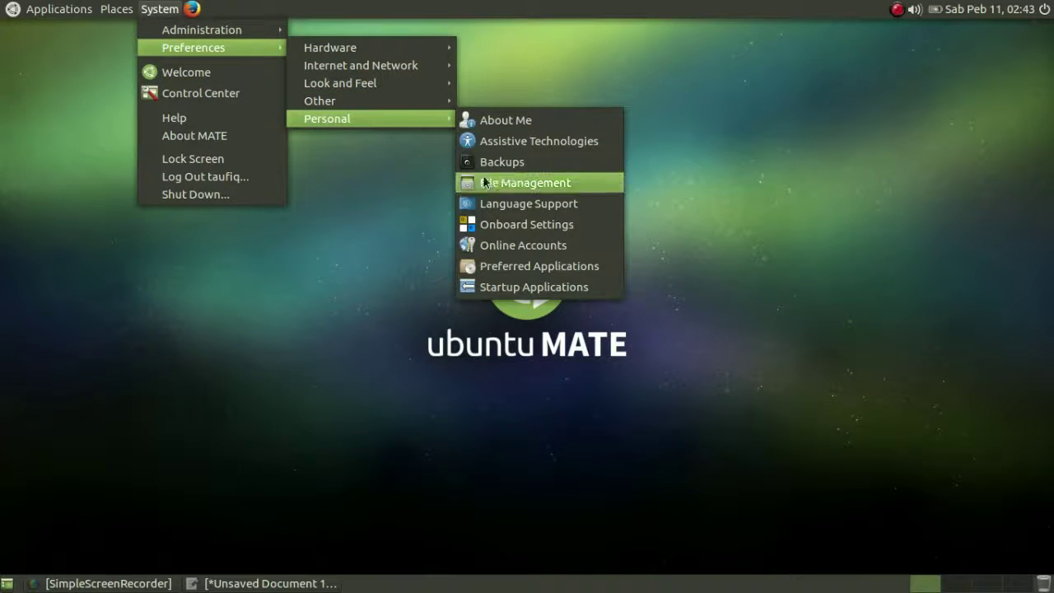
{"action": "left_click", "coordinate": [492, 203]}
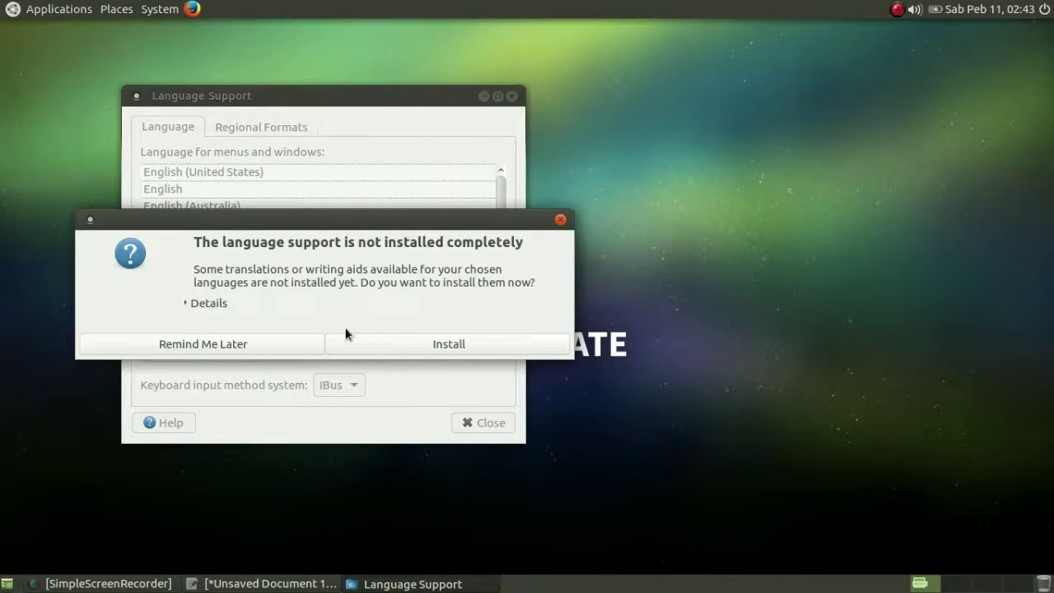
{"action": "left_click", "coordinate": [247, 343]}
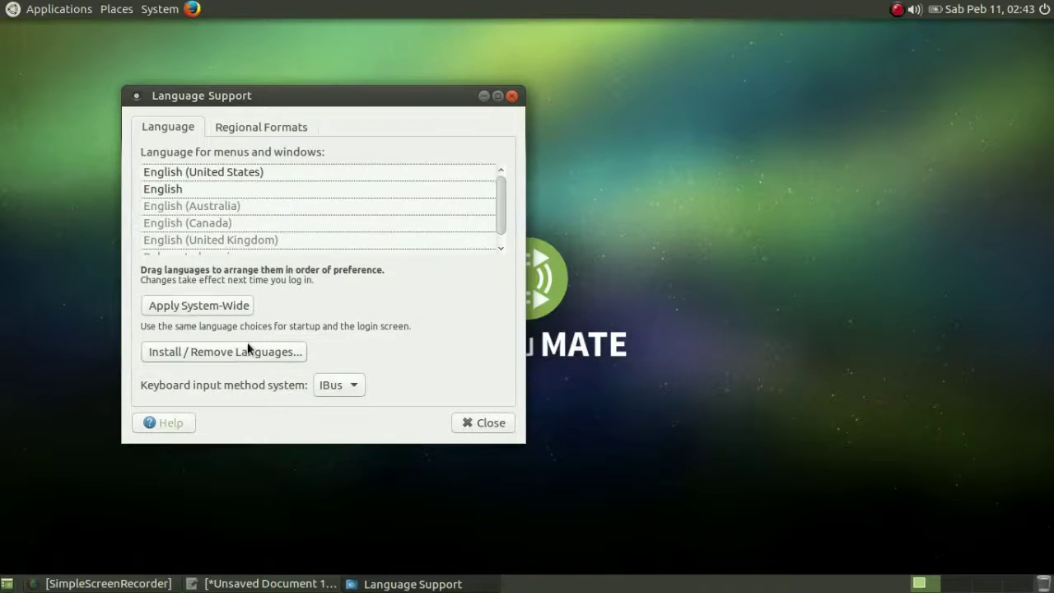
{"action": "left_click", "coordinate": [271, 175]}
{"action": "left_click", "coordinate": [491, 185]}
{"action": "scroll", "coordinate": [502, 232], "scroll_direction": "down", "scroll_amount": 1}
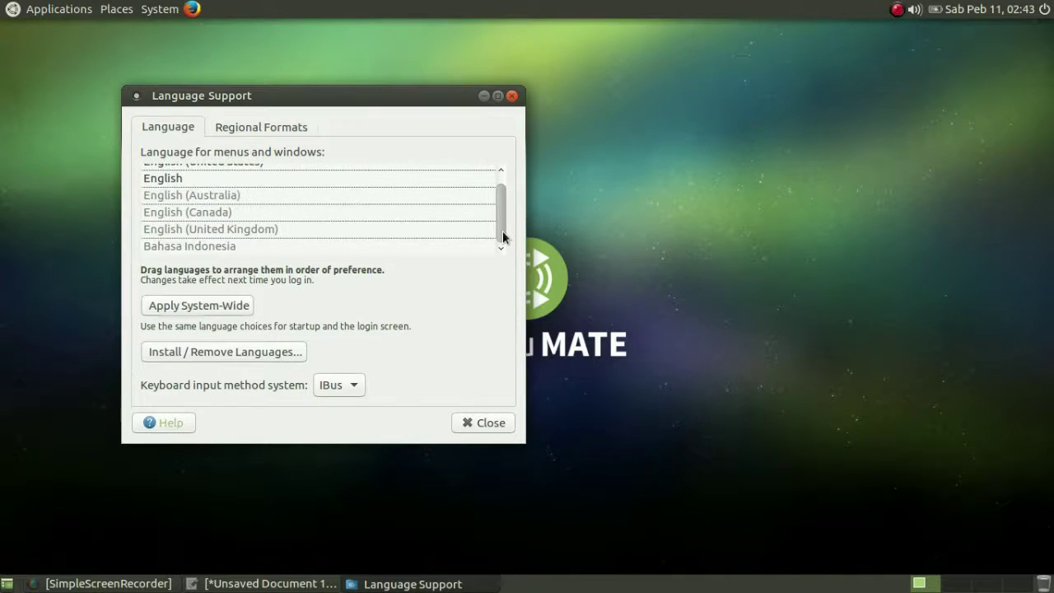
{"action": "left_click", "coordinate": [500, 423]}
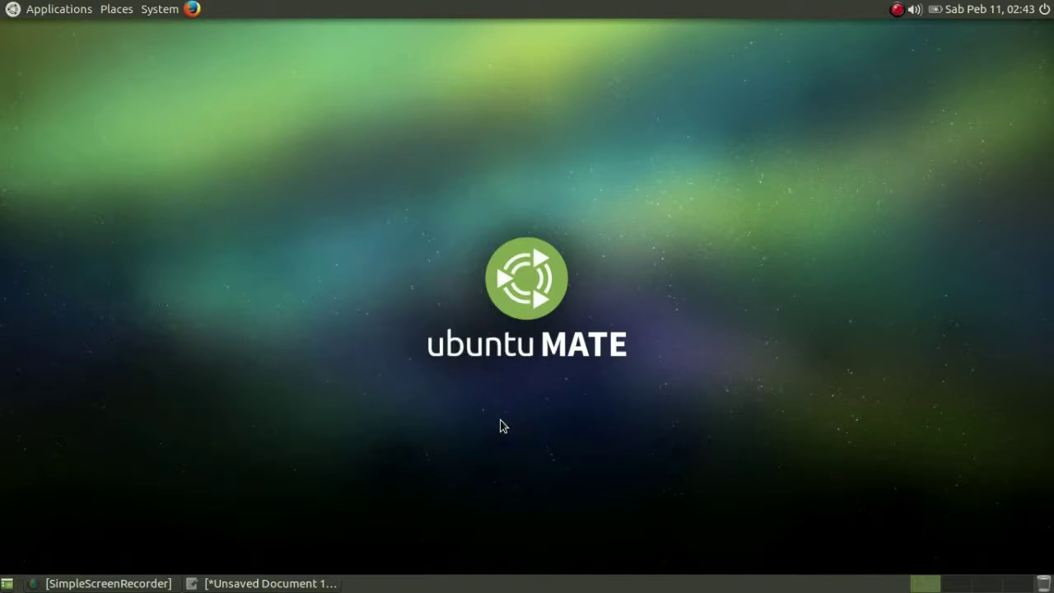
Step: Open the Onboard Settings and review the General page and the Window page's options, transparency and resize protection
{"action": "left_click", "coordinate": [160, 9]}
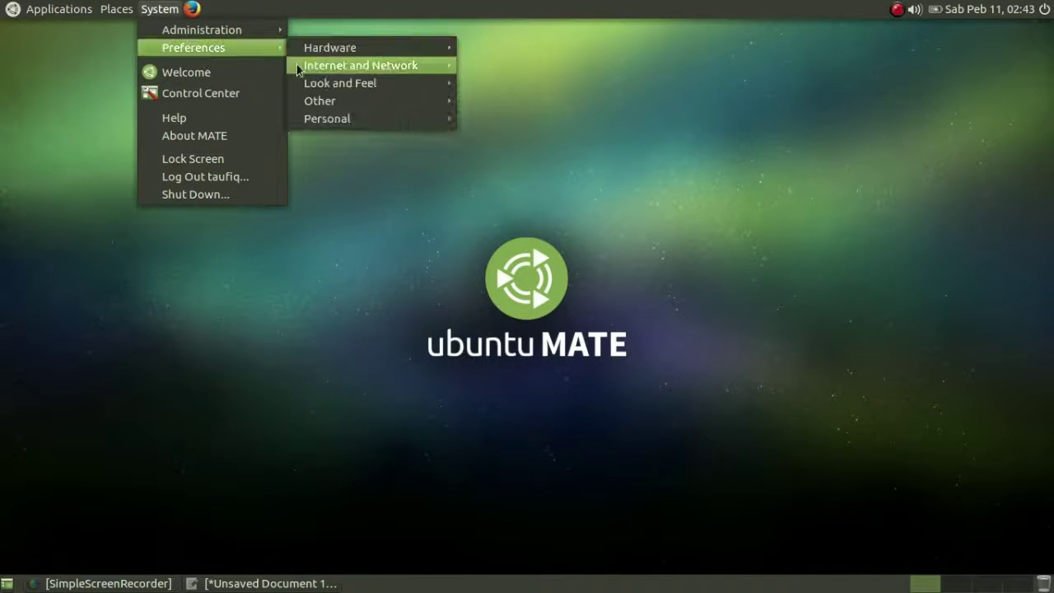
{"action": "mouse_move", "coordinate": [322, 117]}
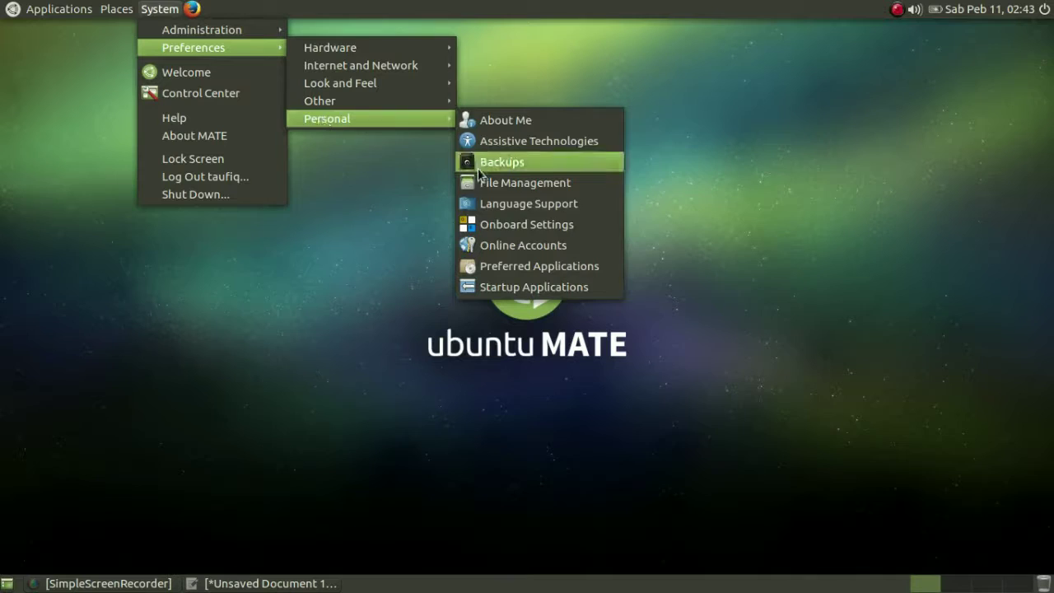
{"action": "left_click", "coordinate": [514, 228]}
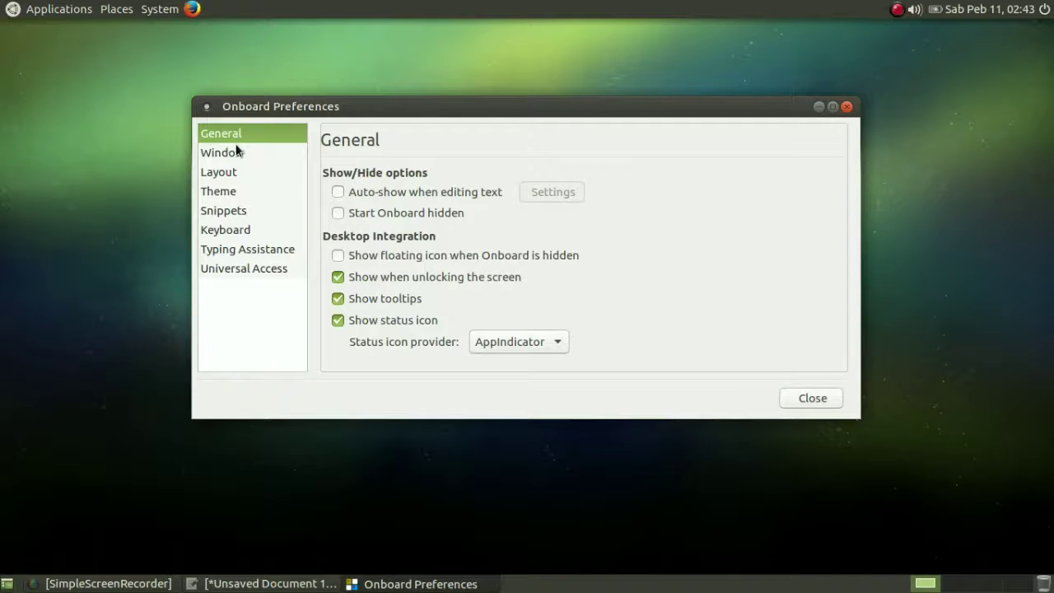
{"action": "left_click", "coordinate": [238, 151]}
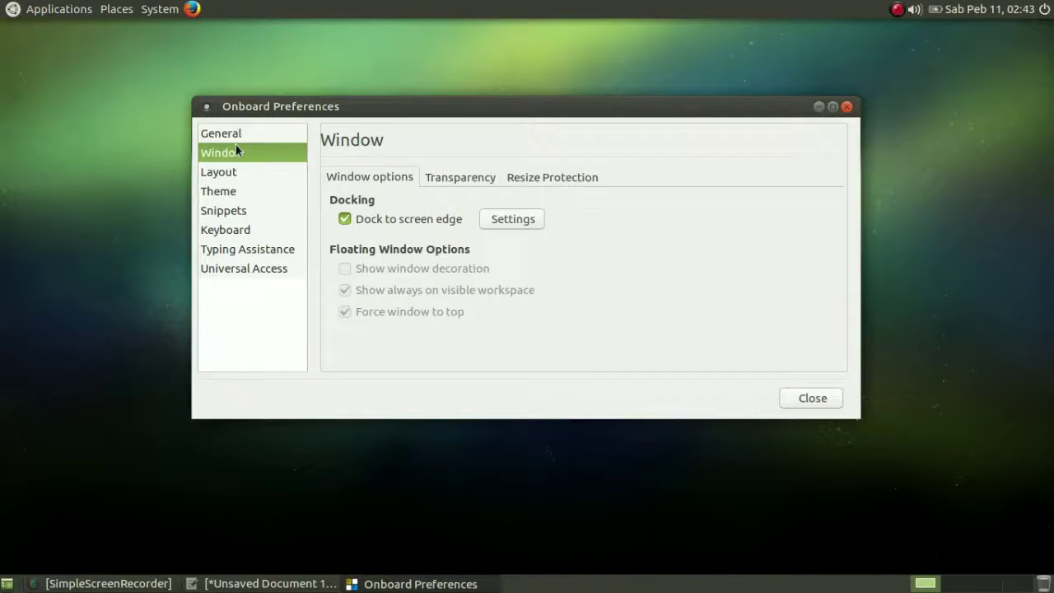
{"action": "left_click", "coordinate": [468, 176]}
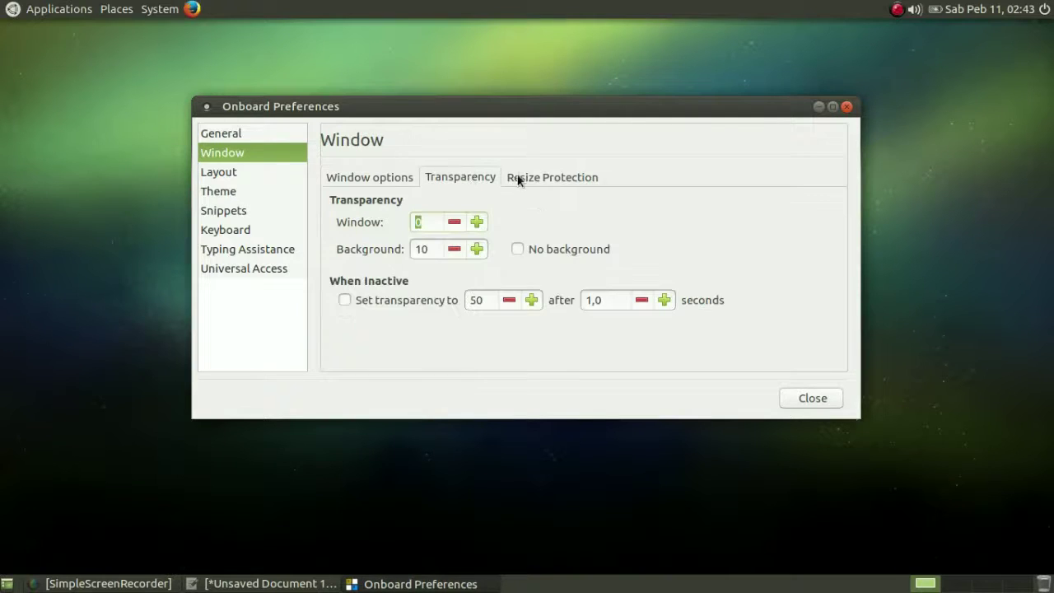
{"action": "left_click", "coordinate": [531, 180]}
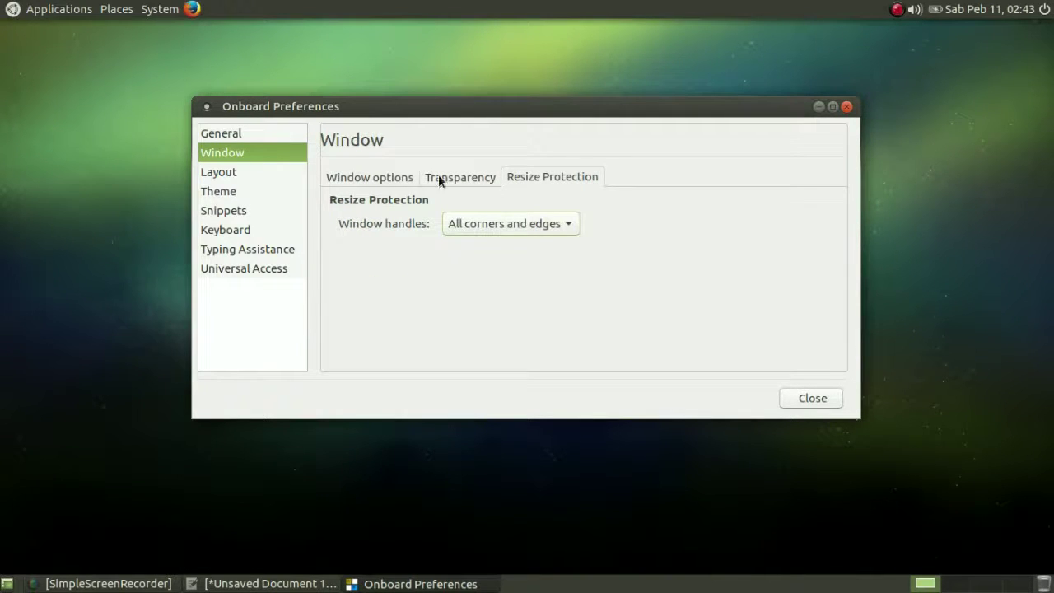
Step: Review Onboard's Layout, Theme and Snippets pages and the general and advanced Keyboard settings
{"action": "left_click", "coordinate": [255, 174]}
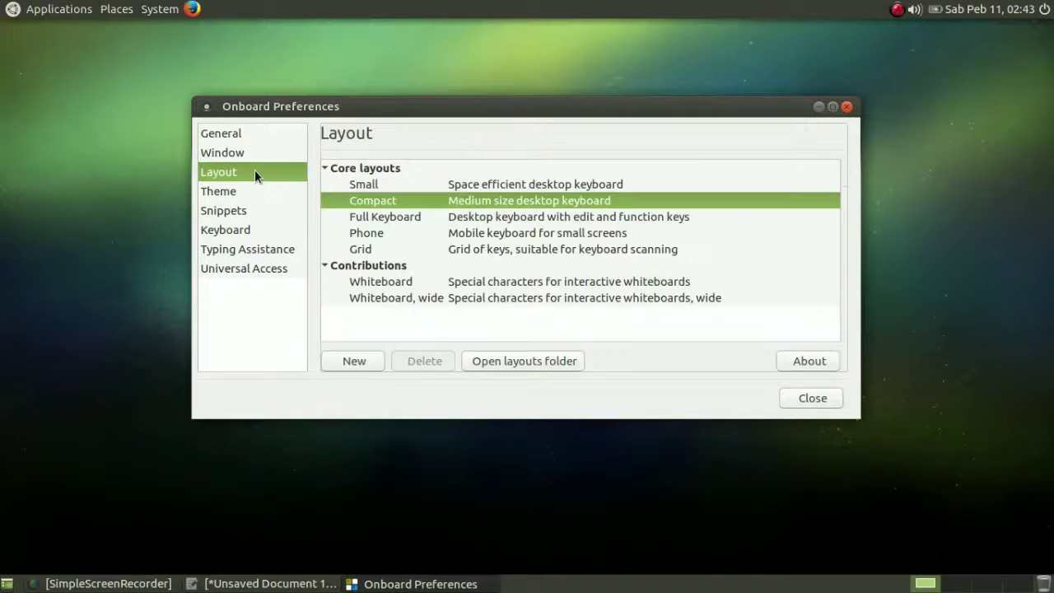
{"action": "left_click", "coordinate": [213, 198]}
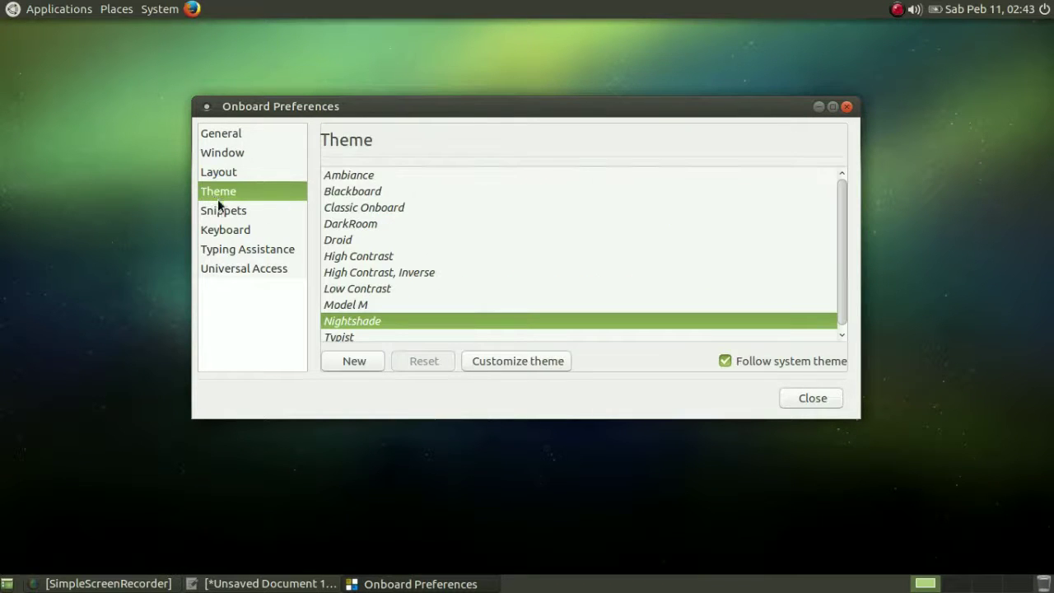
{"action": "left_click", "coordinate": [223, 211]}
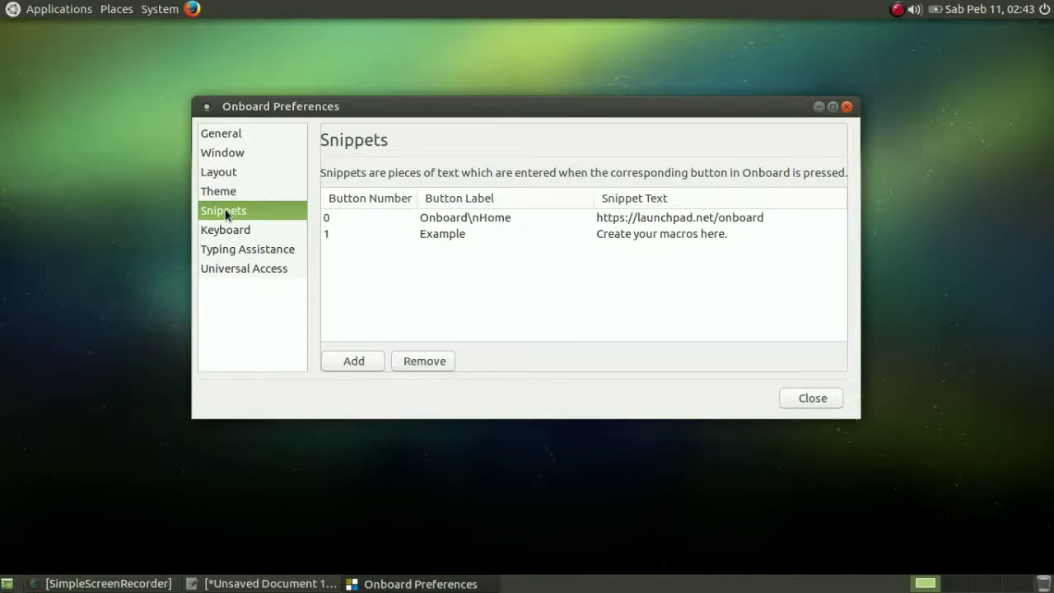
{"action": "left_click", "coordinate": [238, 235]}
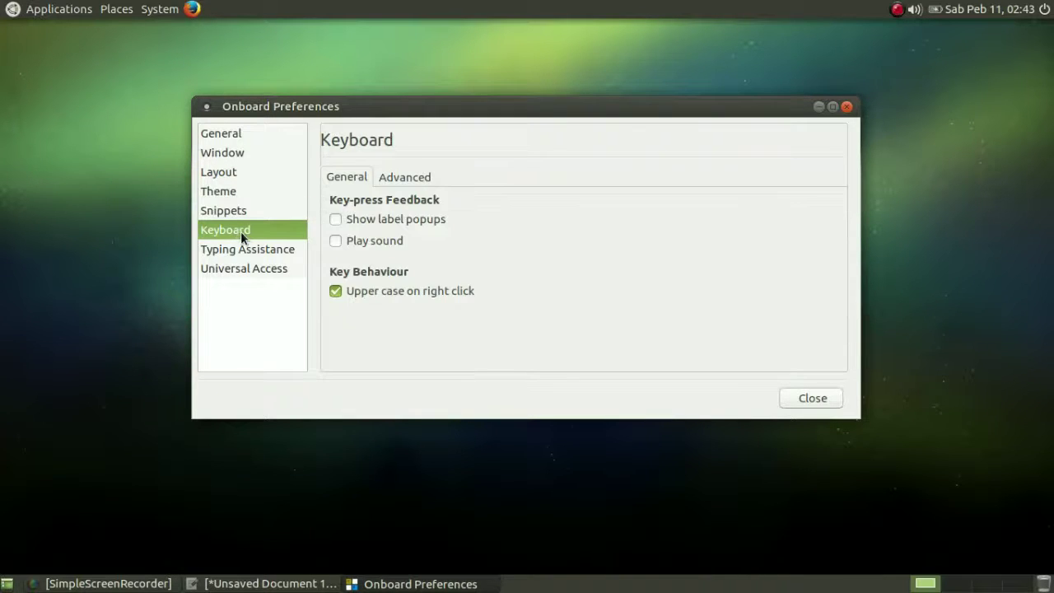
{"action": "left_click", "coordinate": [393, 172]}
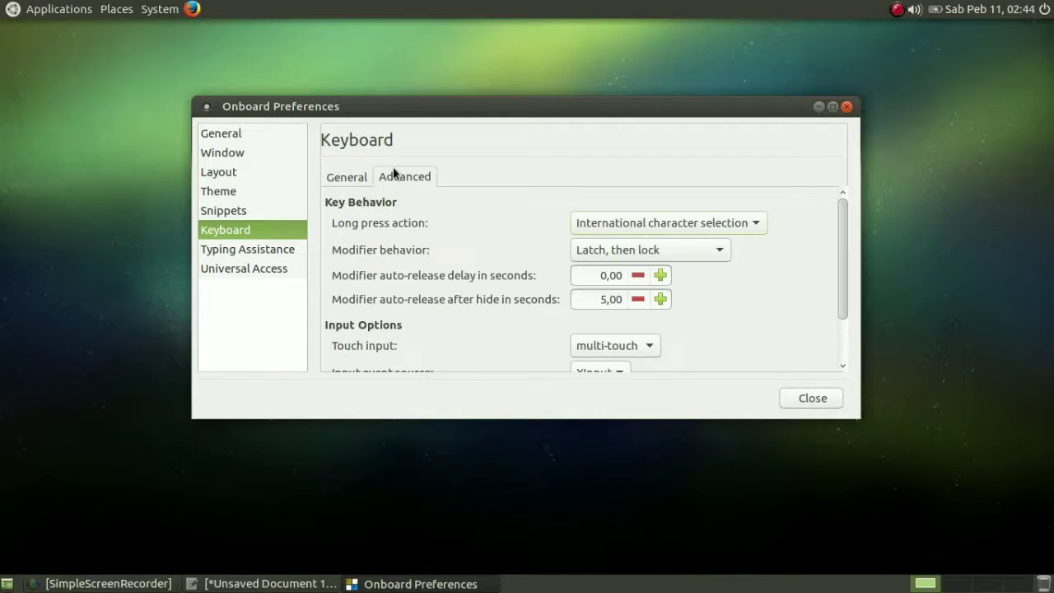
{"action": "left_click", "coordinate": [356, 174]}
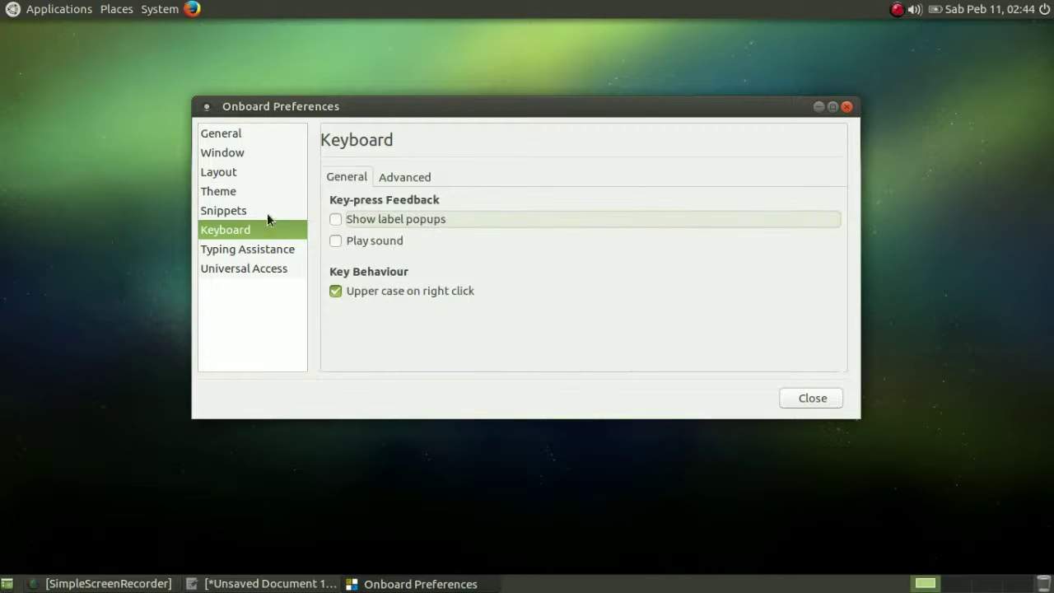
Step: Review Onboard's Typing Assistance settings for word suggestions, auto-correction and learning, view the Universal Access page, and close the preferences
{"action": "left_click", "coordinate": [249, 265]}
{"action": "left_click", "coordinate": [243, 251]}
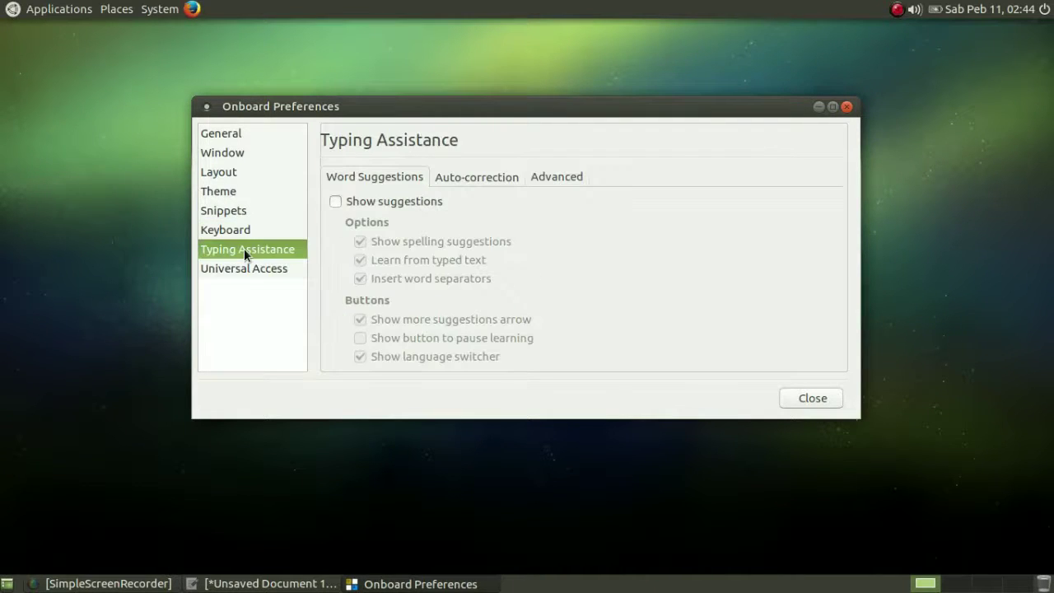
{"action": "left_click", "coordinate": [483, 176]}
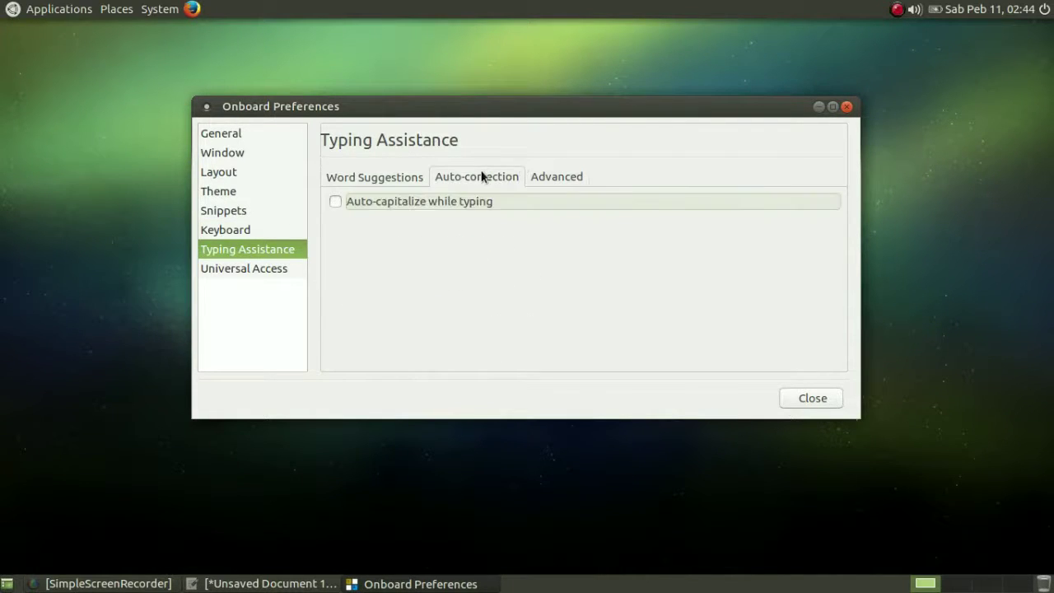
{"action": "left_click", "coordinate": [534, 175]}
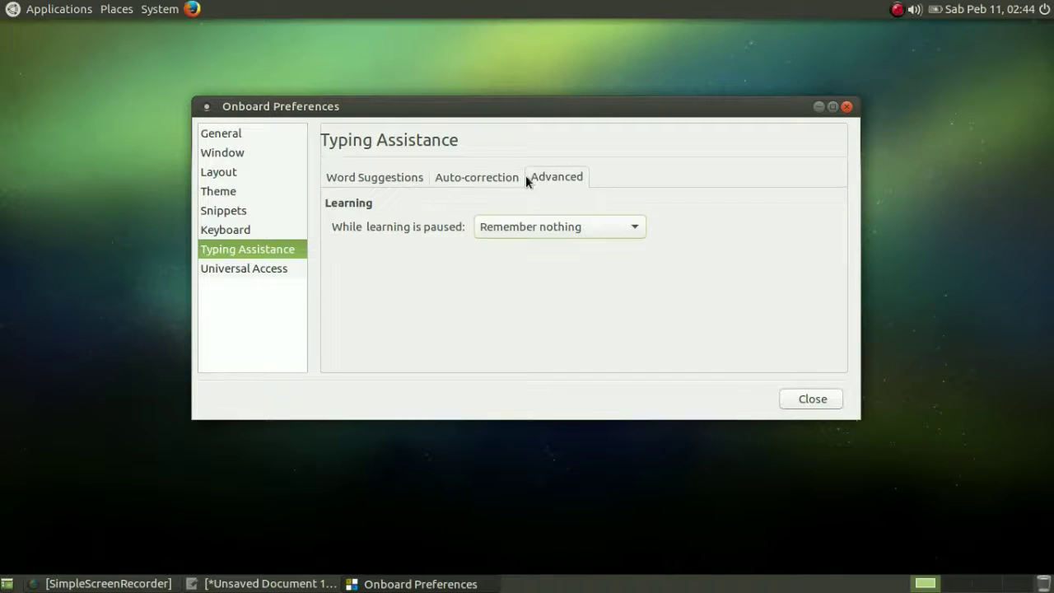
{"action": "left_click", "coordinate": [227, 271]}
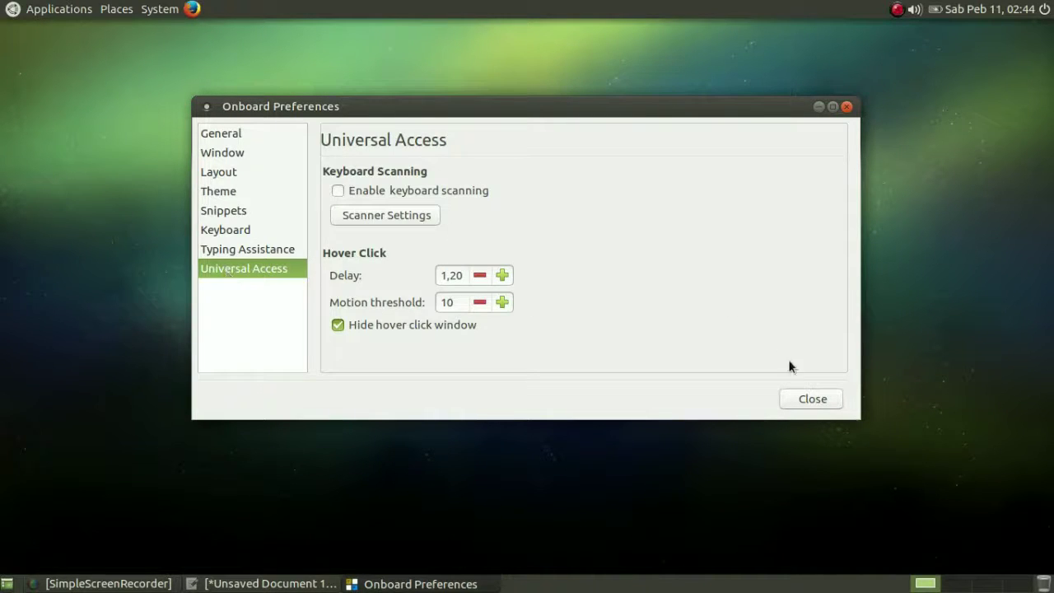
{"action": "left_click", "coordinate": [803, 397]}
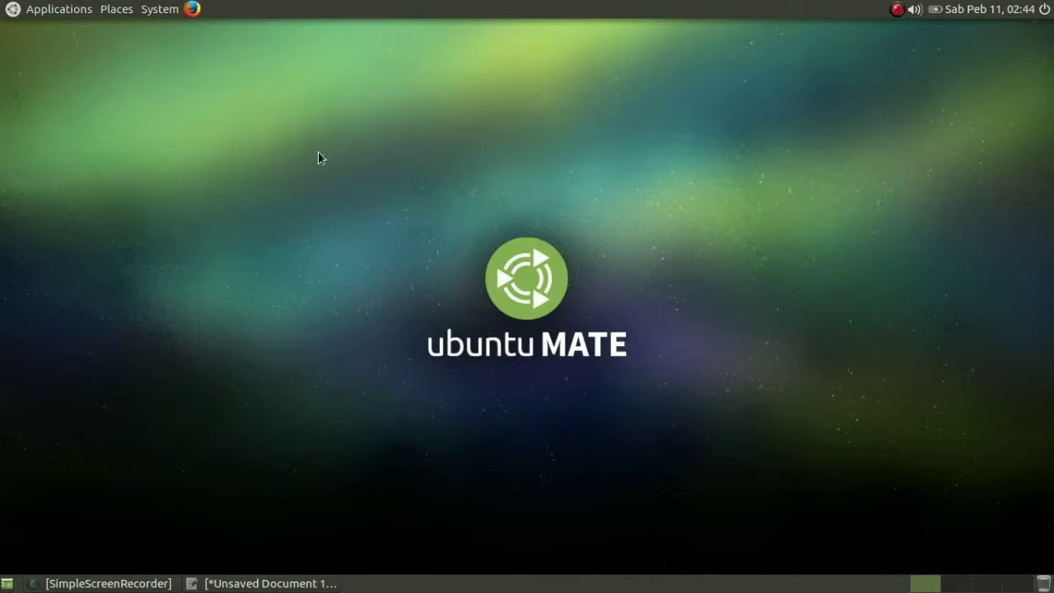
Step: Open the Online Accounts preferences, view the account providers that can be added, and close the window
{"action": "left_click", "coordinate": [159, 9]}
{"action": "mouse_move", "coordinate": [184, 38]}
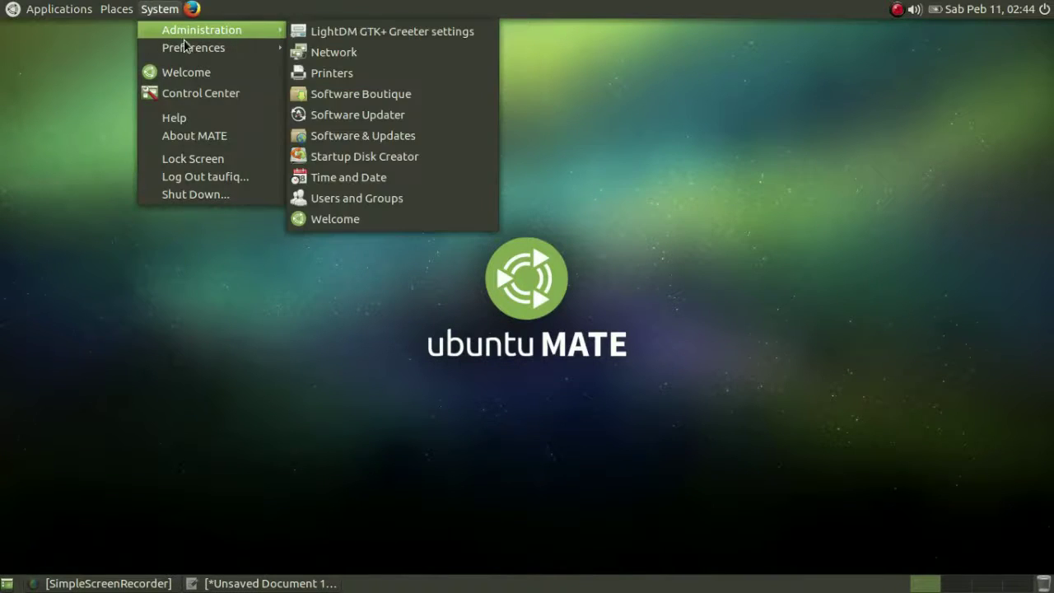
{"action": "mouse_move", "coordinate": [374, 107]}
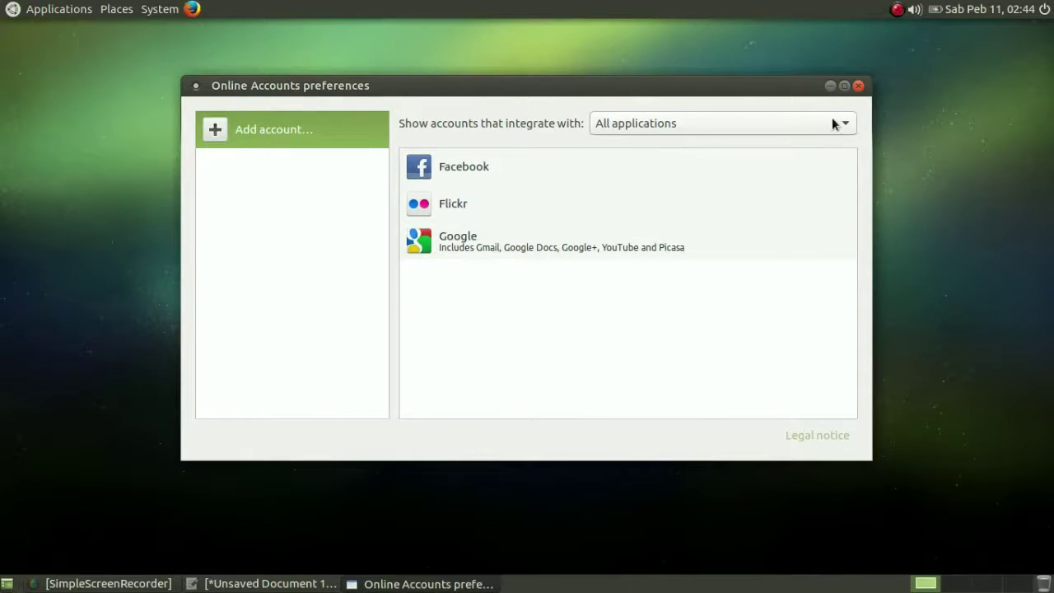
{"action": "left_click", "coordinate": [857, 86]}
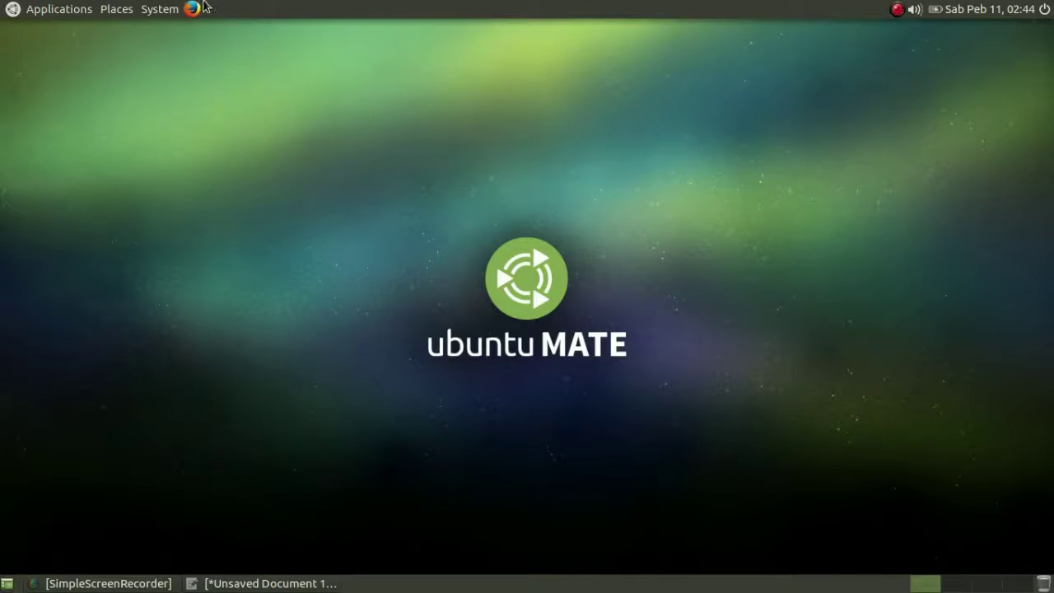
Step: Open Preferred Applications, review the default programs for Internet, Multimedia, System, Office and Accessibility, and close the dialog
{"action": "left_click", "coordinate": [155, 5]}
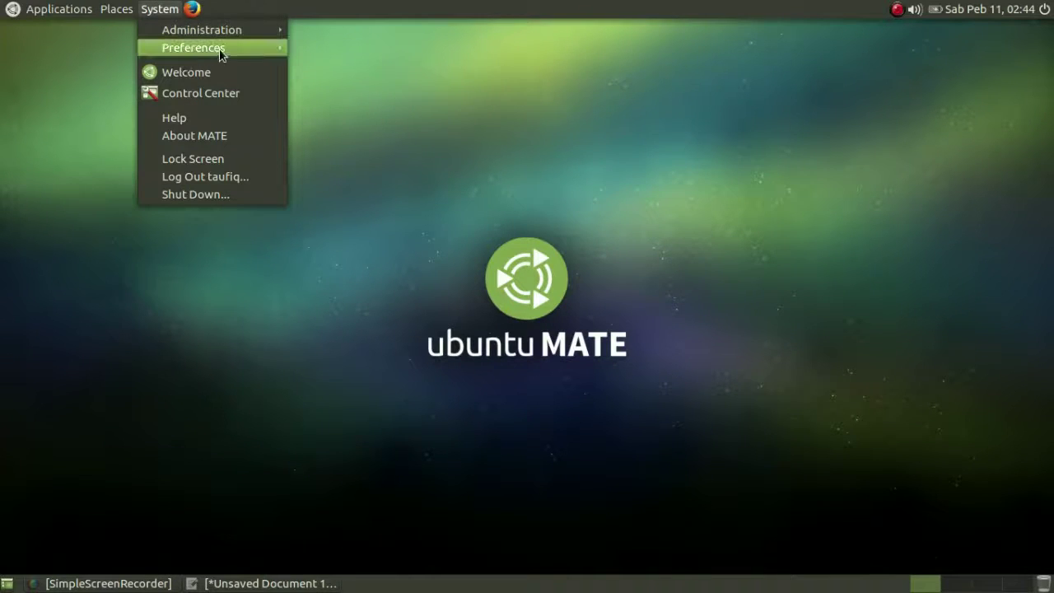
{"action": "mouse_move", "coordinate": [219, 50]}
{"action": "mouse_move", "coordinate": [360, 115]}
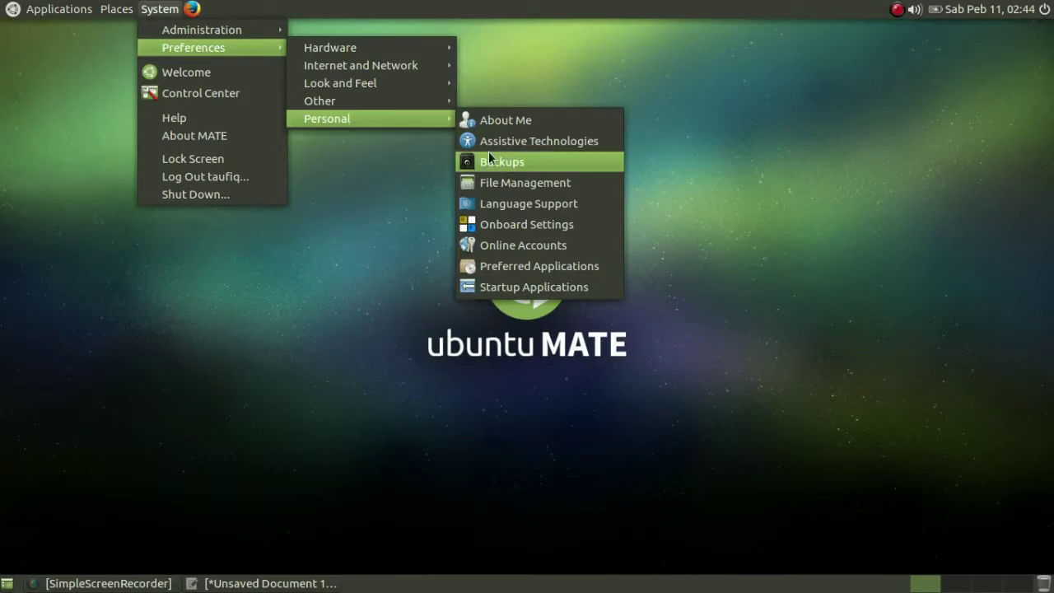
{"action": "left_click", "coordinate": [523, 268]}
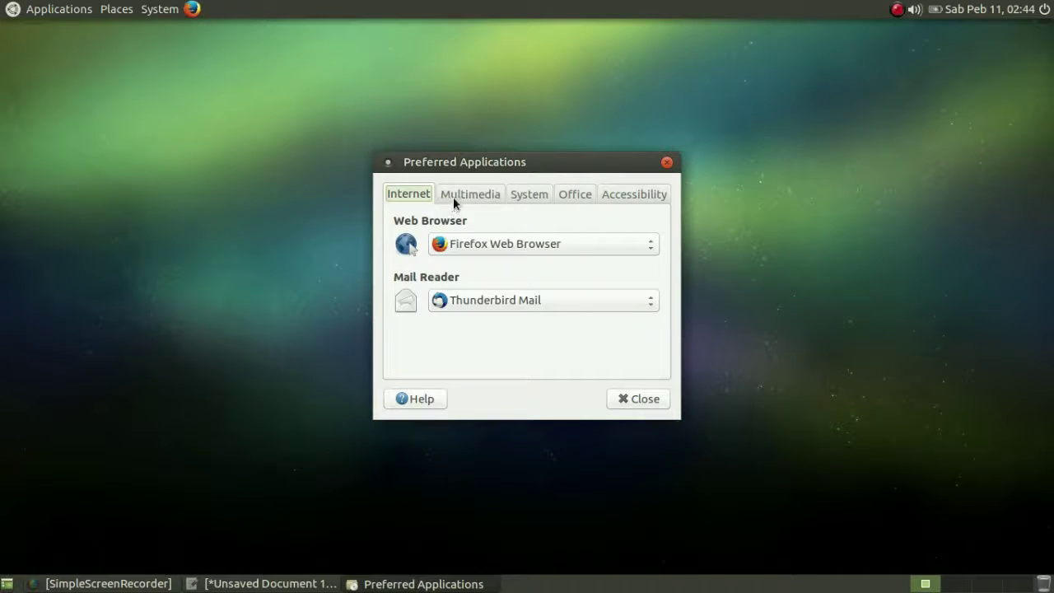
{"action": "left_click", "coordinate": [454, 197]}
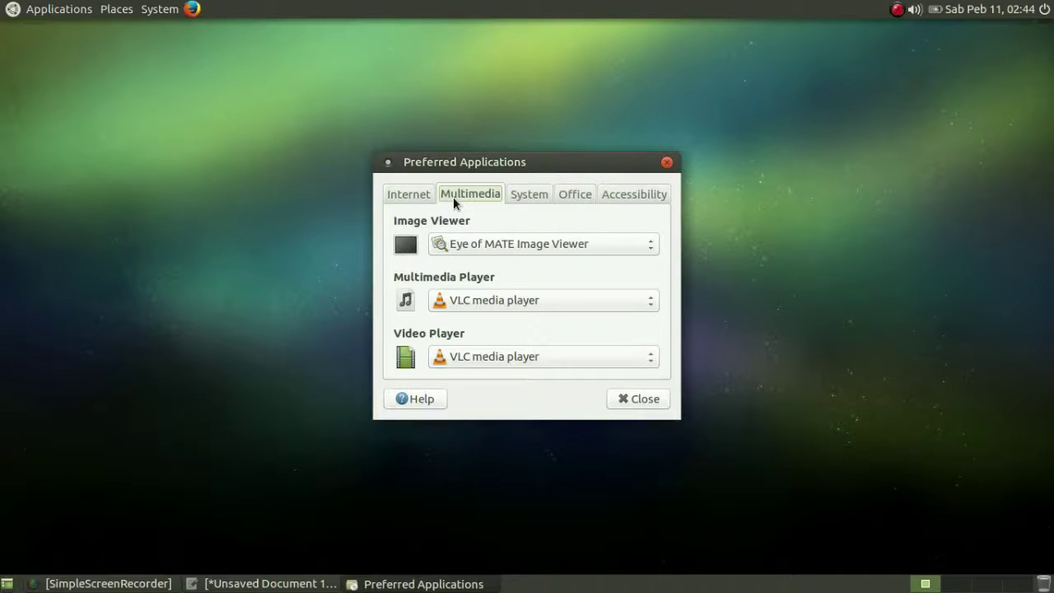
{"action": "left_click", "coordinate": [534, 198]}
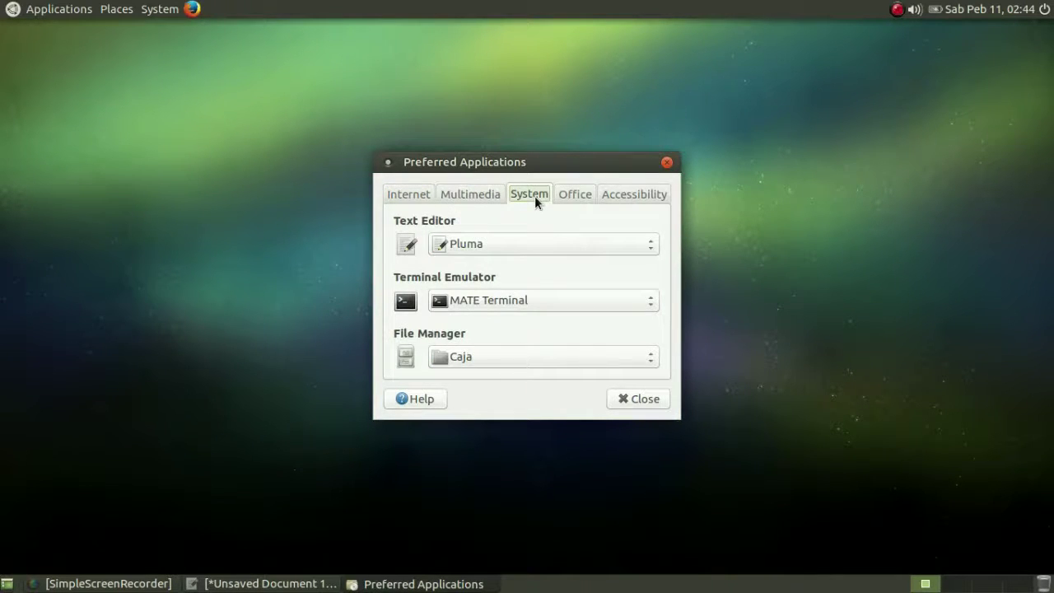
{"action": "left_click", "coordinate": [580, 200]}
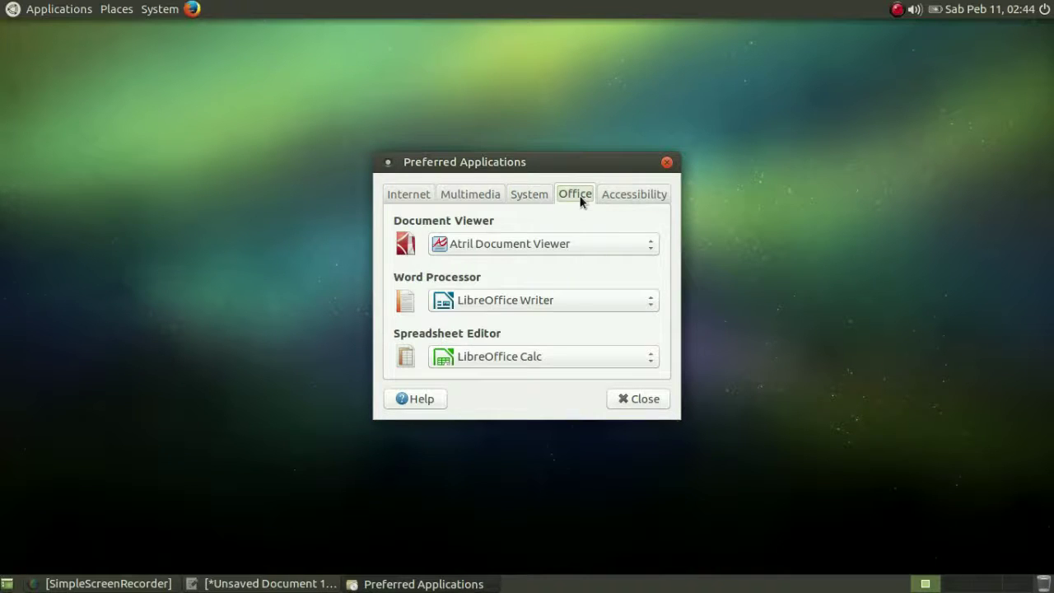
{"action": "left_click", "coordinate": [617, 196]}
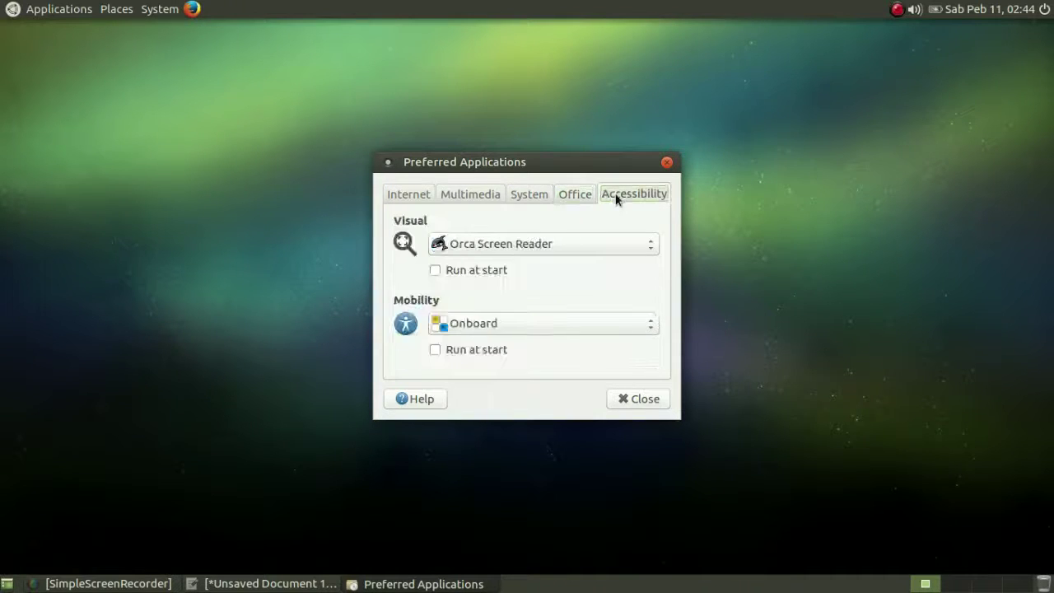
{"action": "left_click", "coordinate": [636, 399]}
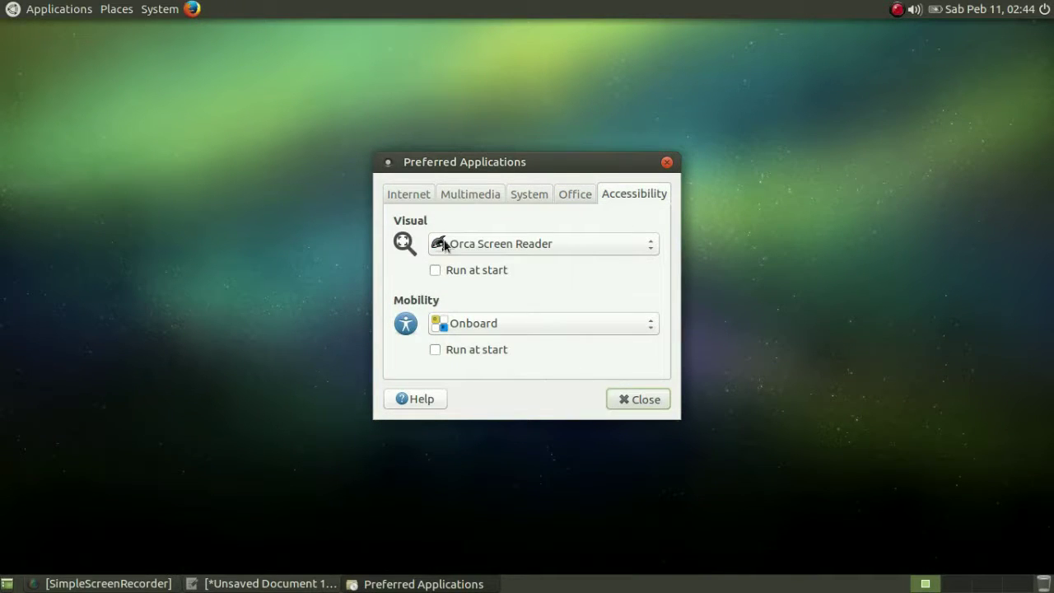
Step: Close Preferred Applications, open the Startup Applications preferences, review the Options page and the full startup programs list, and close the window
{"action": "left_click", "coordinate": [619, 393]}
{"action": "left_click", "coordinate": [160, 9]}
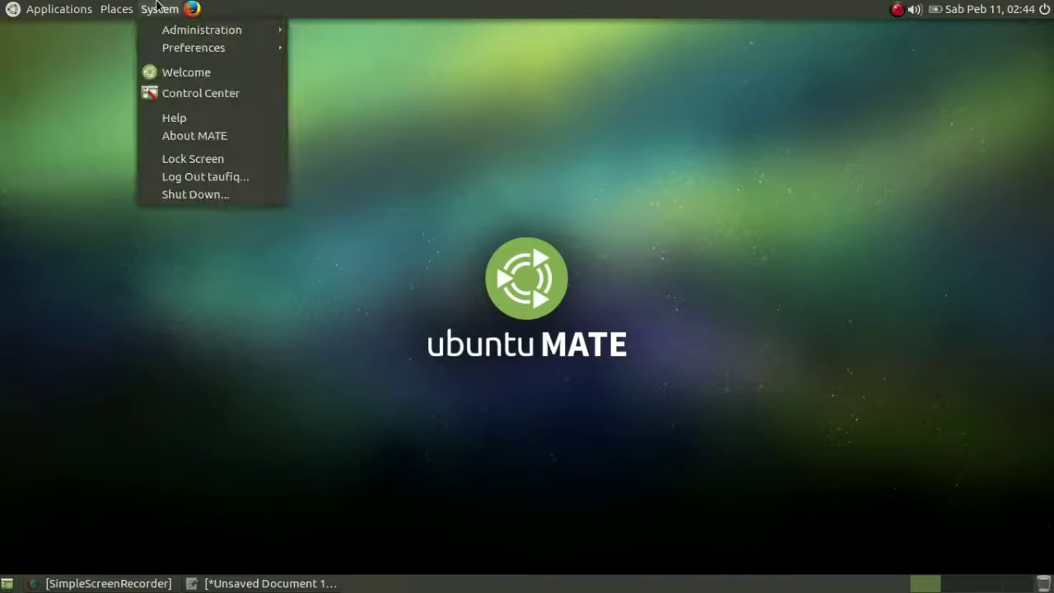
{"action": "mouse_move", "coordinate": [189, 51]}
{"action": "mouse_move", "coordinate": [420, 117]}
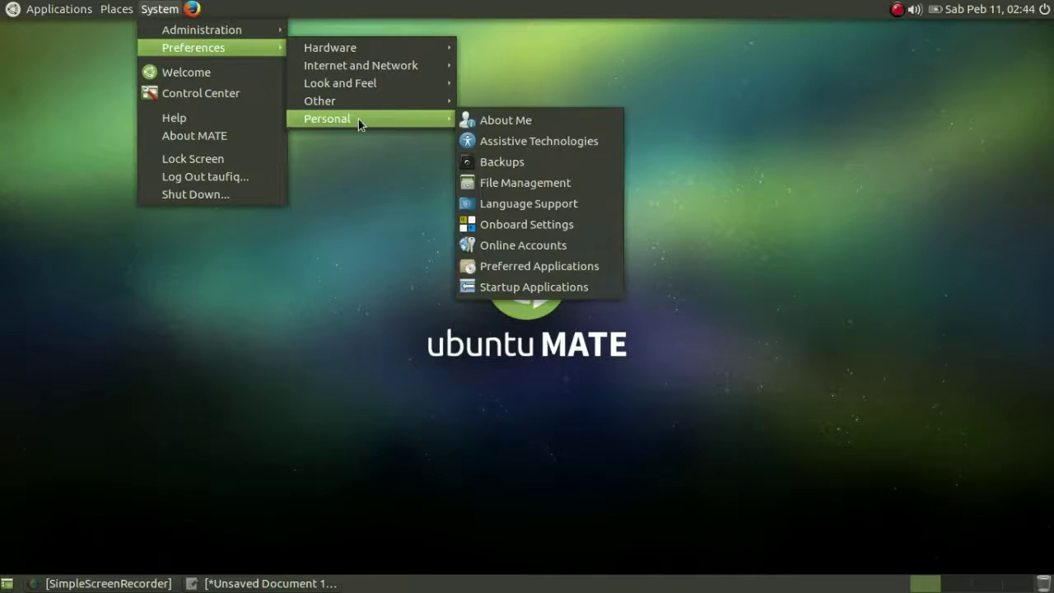
{"action": "left_click", "coordinate": [536, 279]}
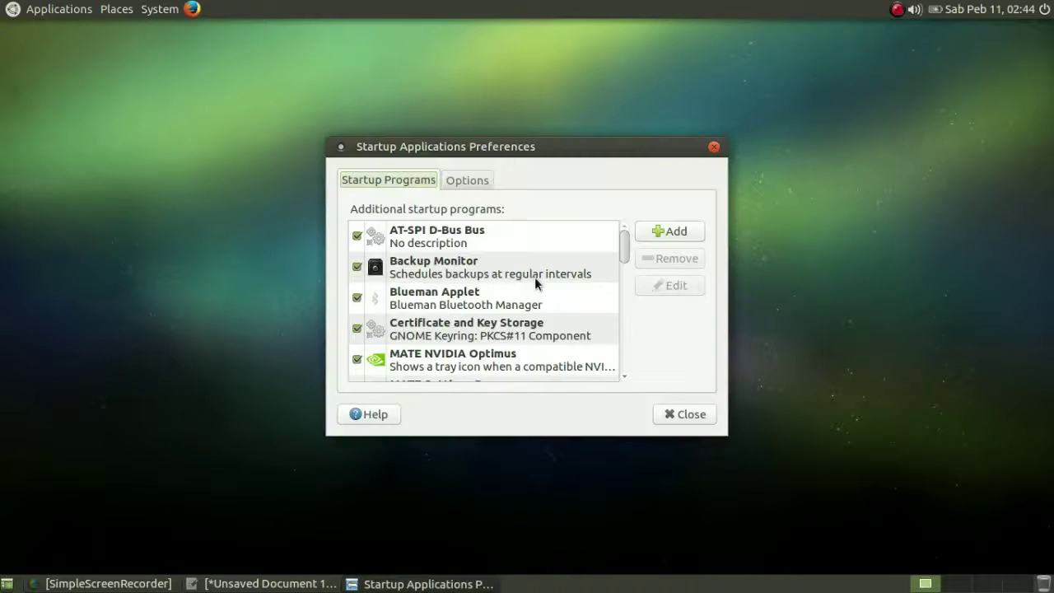
{"action": "left_click", "coordinate": [447, 186]}
{"action": "left_click", "coordinate": [418, 180]}
{"action": "left_click_drag", "start_coordinate": [624, 251], "coordinate": [635, 381]}
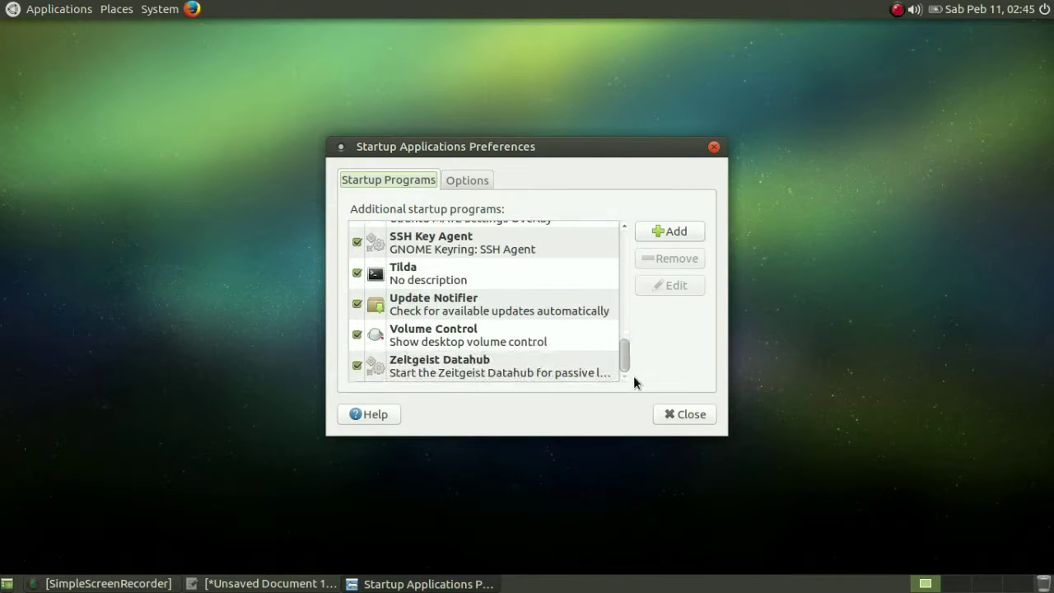
{"action": "left_click", "coordinate": [685, 414]}
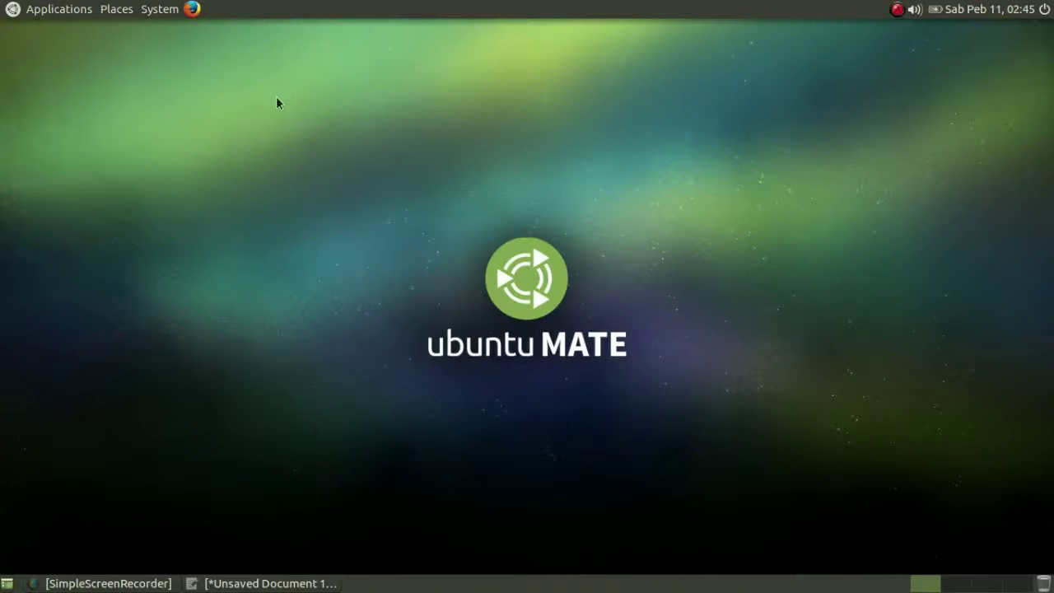
Step: Open the Ubuntu MATE Welcome application, view its main menu, and close it
{"action": "left_click", "coordinate": [163, 9]}
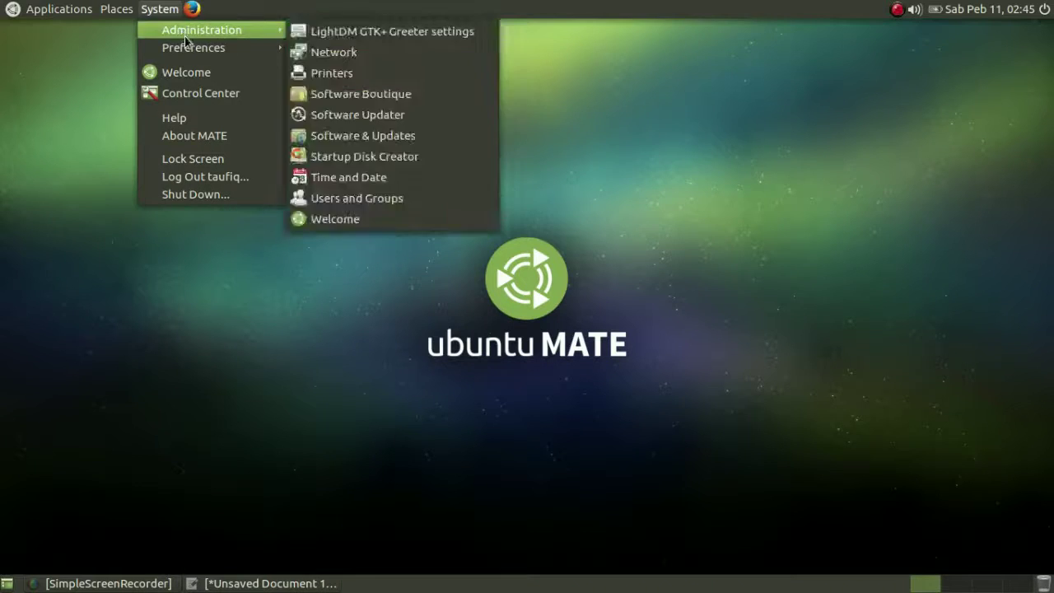
{"action": "mouse_move", "coordinate": [192, 51]}
{"action": "mouse_move", "coordinate": [325, 117]}
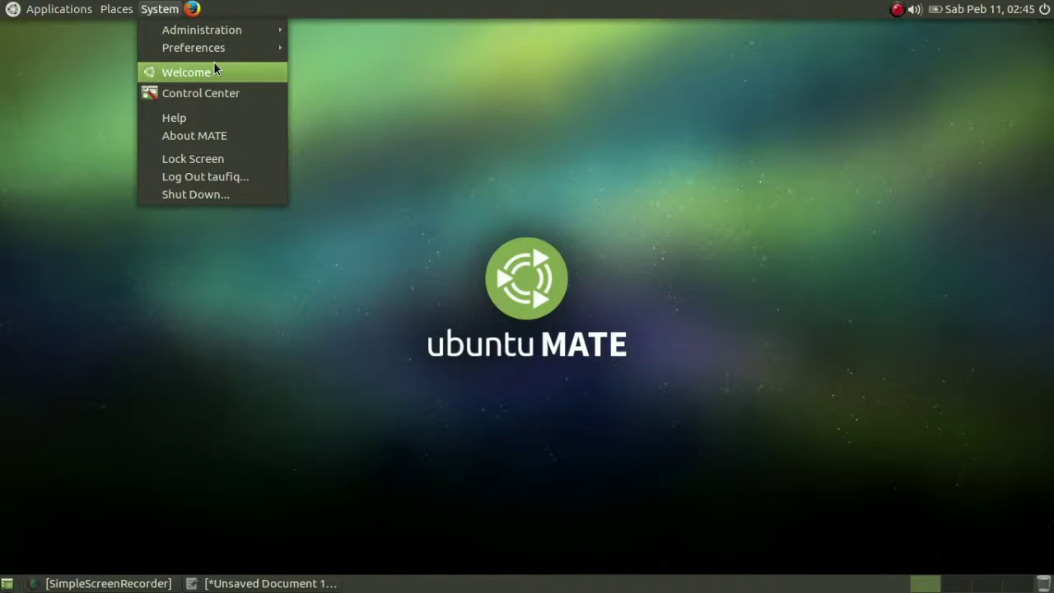
{"action": "left_click", "coordinate": [202, 69]}
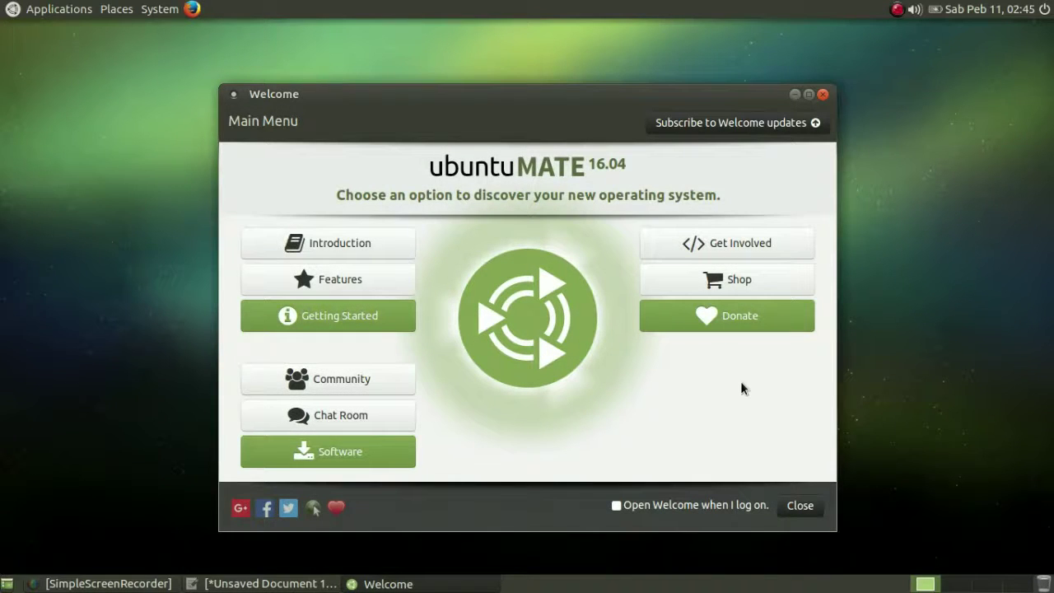
{"action": "left_click", "coordinate": [800, 506]}
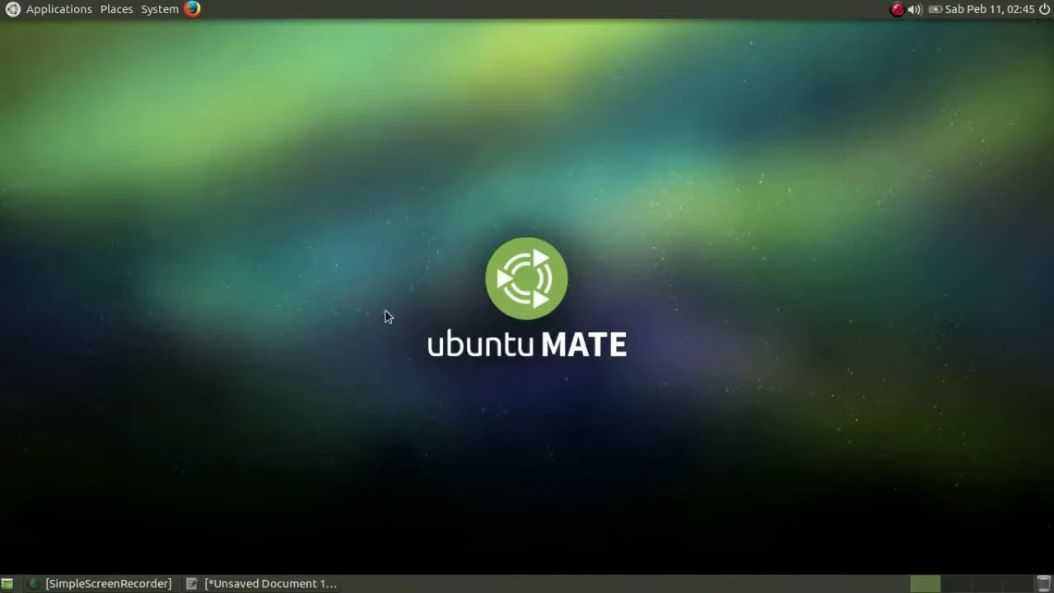
Step: Open the Control Center and browse its Administration, Hardware, Internet and Network, Look and Feel, Personal and Other groups
{"action": "left_click", "coordinate": [149, 11]}
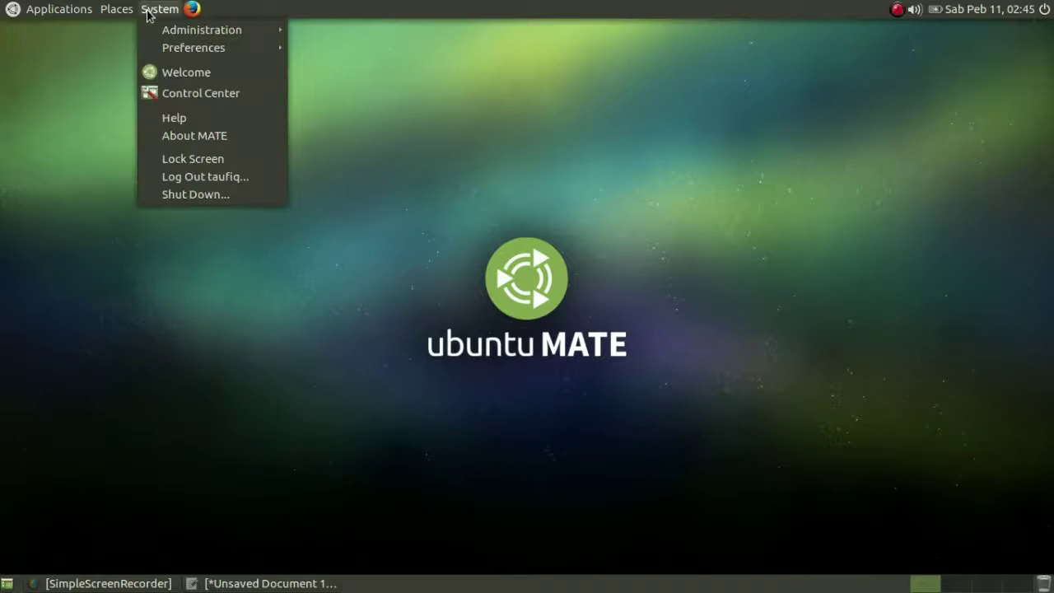
{"action": "left_click", "coordinate": [177, 97]}
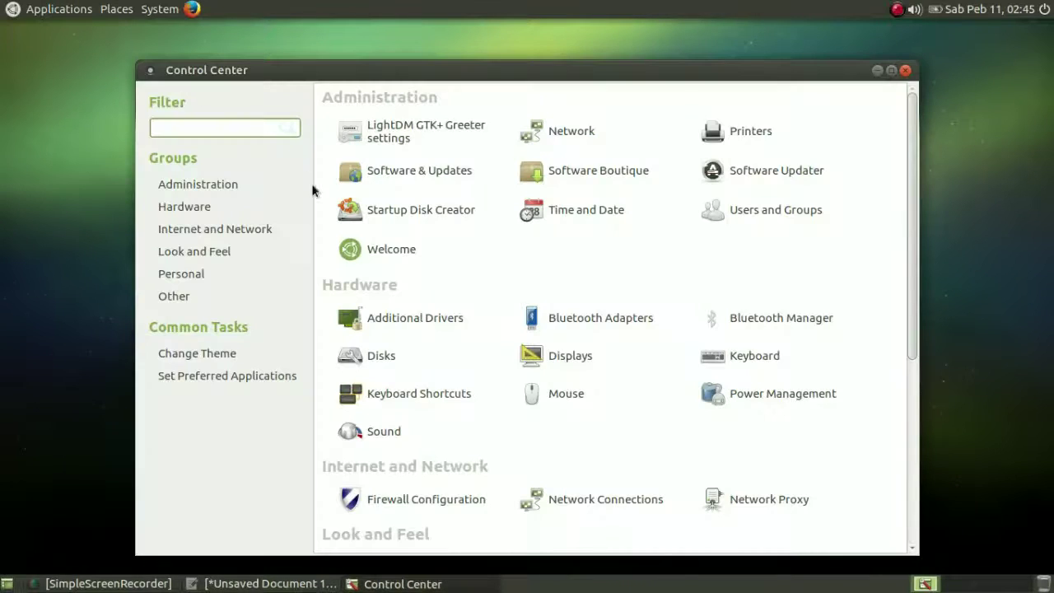
{"action": "scroll", "coordinate": [514, 210], "scroll_direction": "down", "scroll_amount": 3}
{"action": "scroll", "coordinate": [514, 210], "scroll_direction": "down", "scroll_amount": 3}
{"action": "scroll", "coordinate": [513, 209], "scroll_direction": "up", "scroll_amount": 7}
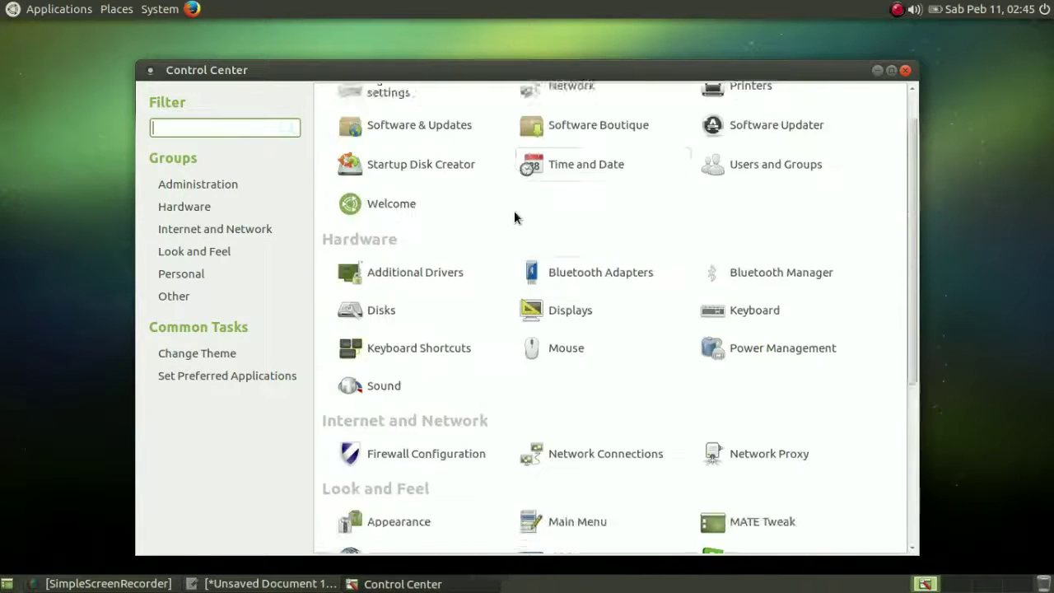
{"action": "left_click", "coordinate": [227, 190]}
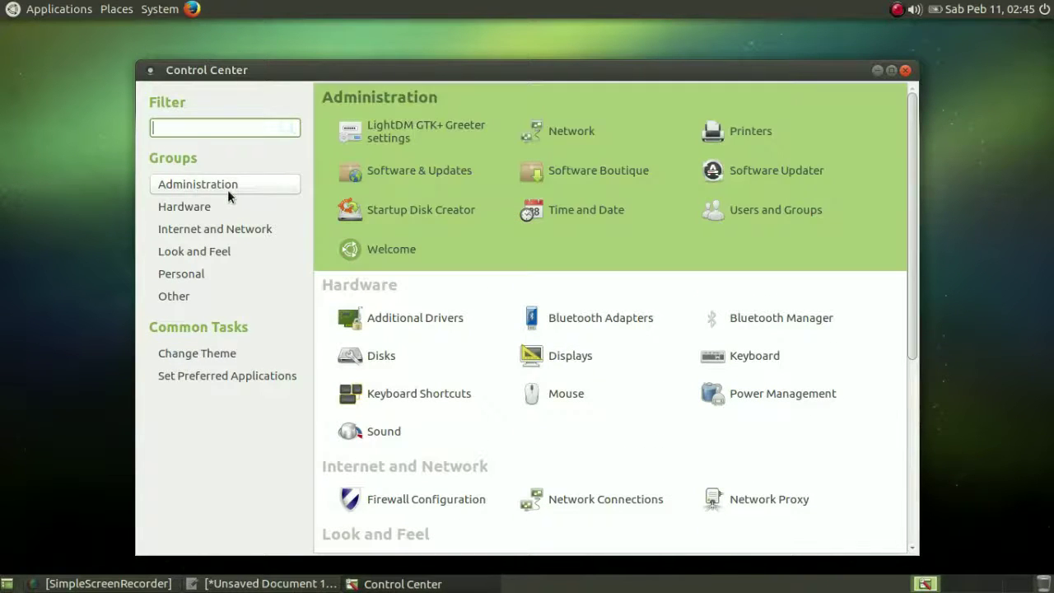
{"action": "left_click", "coordinate": [180, 207]}
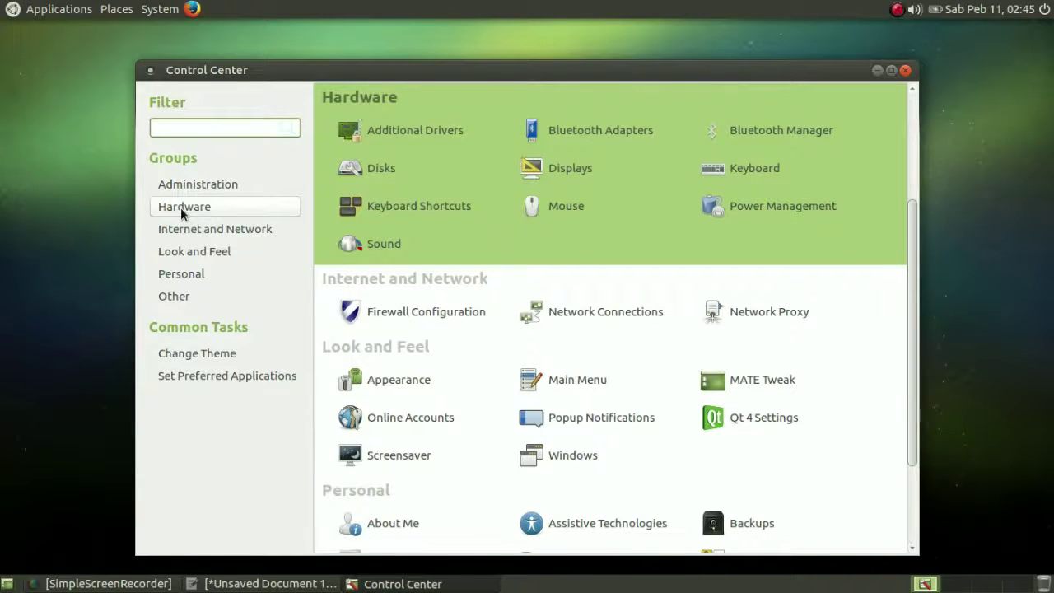
{"action": "left_click", "coordinate": [180, 228]}
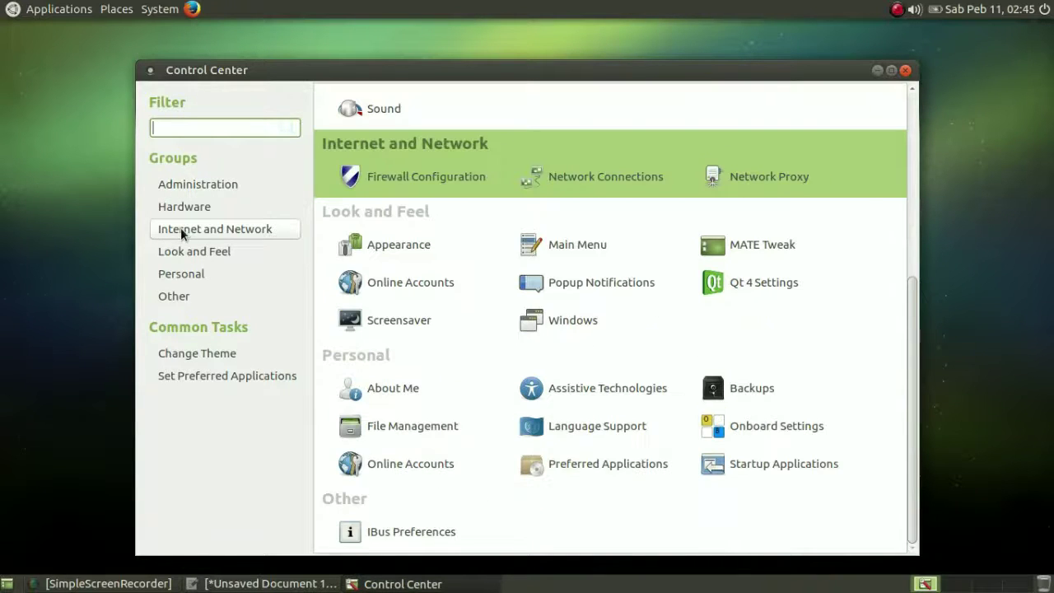
{"action": "left_click", "coordinate": [186, 251]}
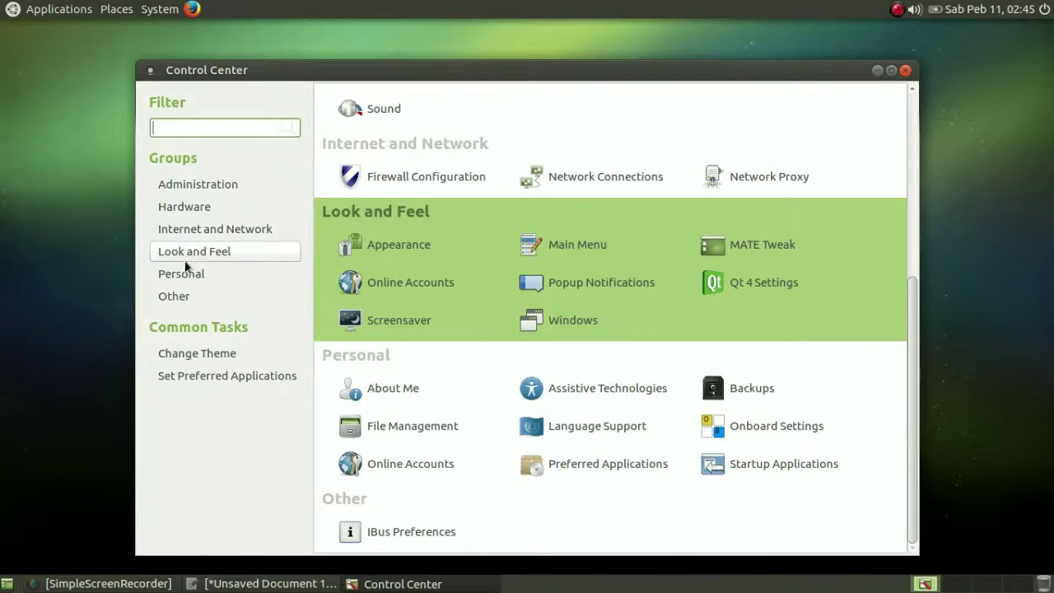
{"action": "left_click", "coordinate": [186, 278]}
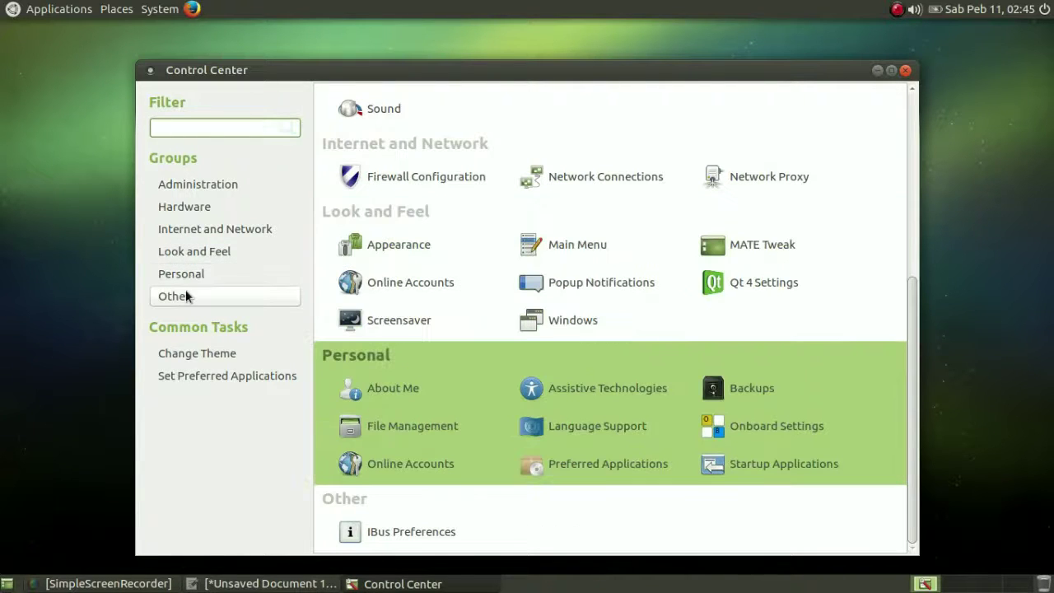
{"action": "left_click", "coordinate": [186, 296]}
Step: View the Change Theme and Set Preferred Applications common tasks, dismiss every opened dialog, and close the Control Center
{"action": "left_click", "coordinate": [188, 352]}
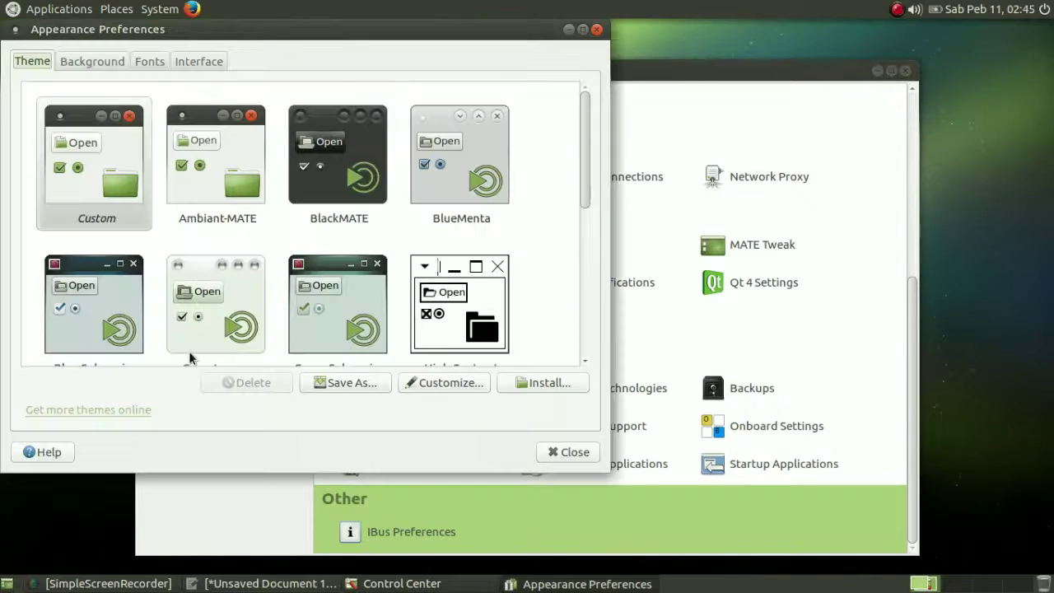
{"action": "left_click", "coordinate": [545, 454]}
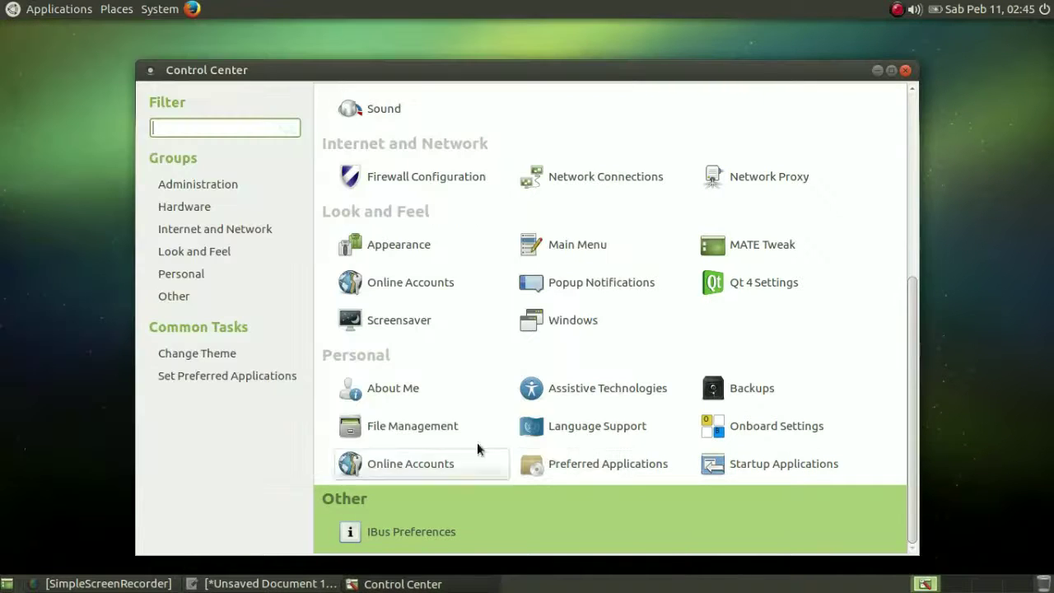
{"action": "left_click", "coordinate": [201, 368]}
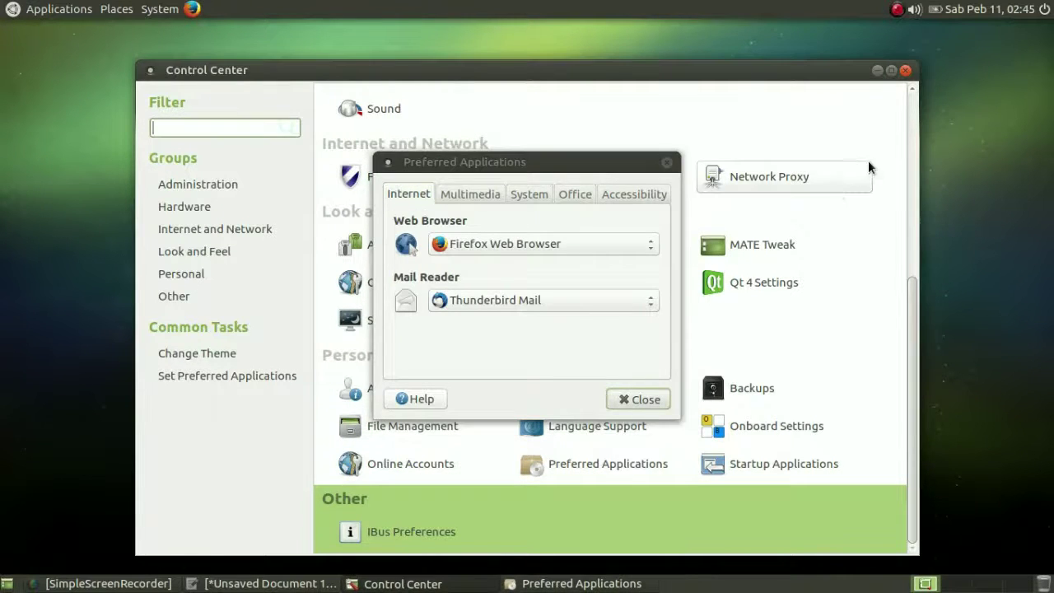
{"action": "left_click", "coordinate": [620, 402]}
{"action": "left_click", "coordinate": [621, 401]}
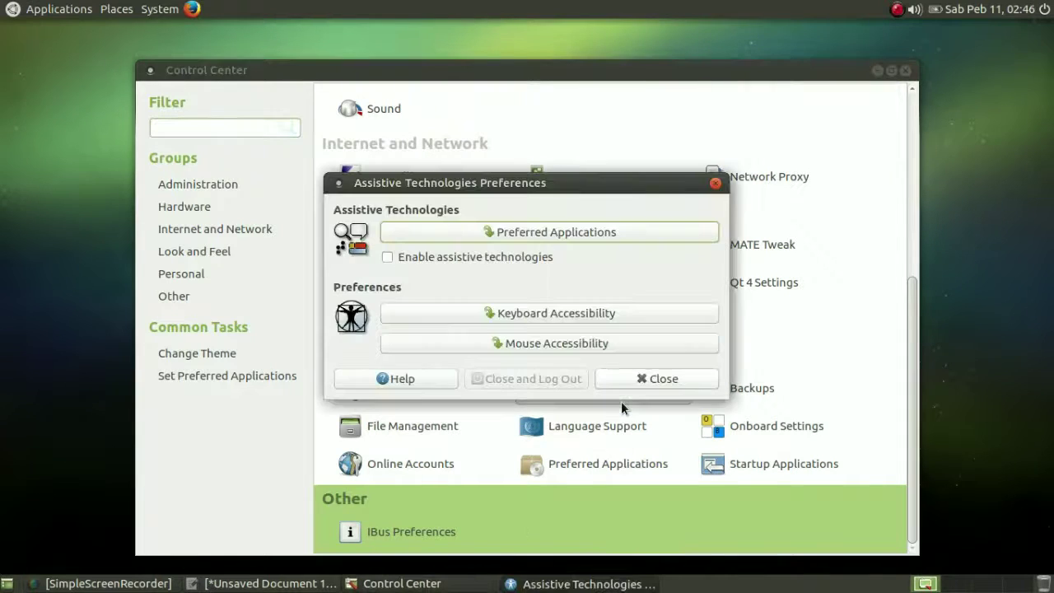
{"action": "left_click", "coordinate": [642, 382]}
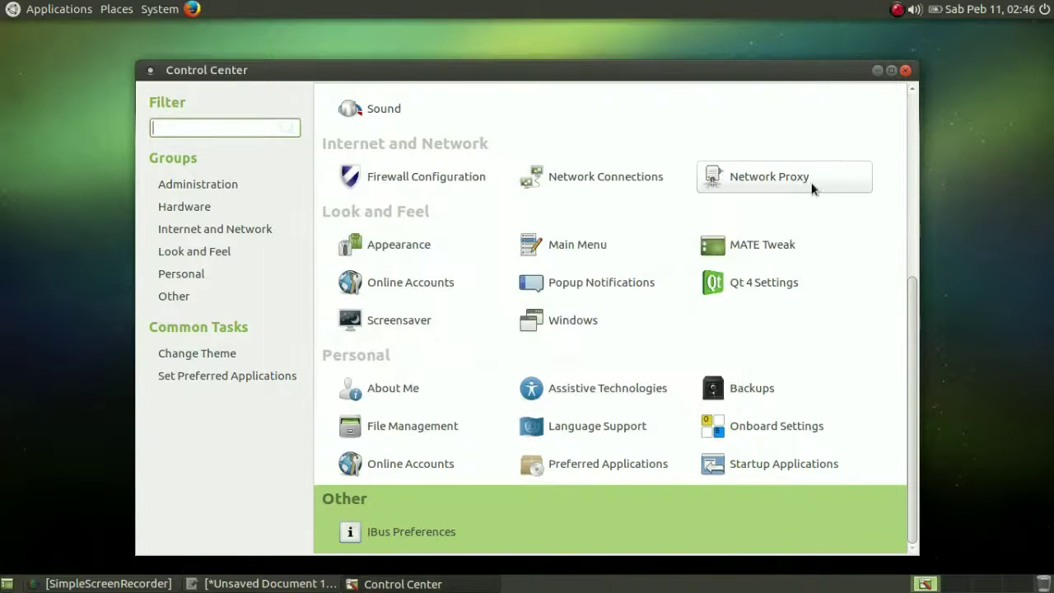
{"action": "left_click", "coordinate": [905, 71]}
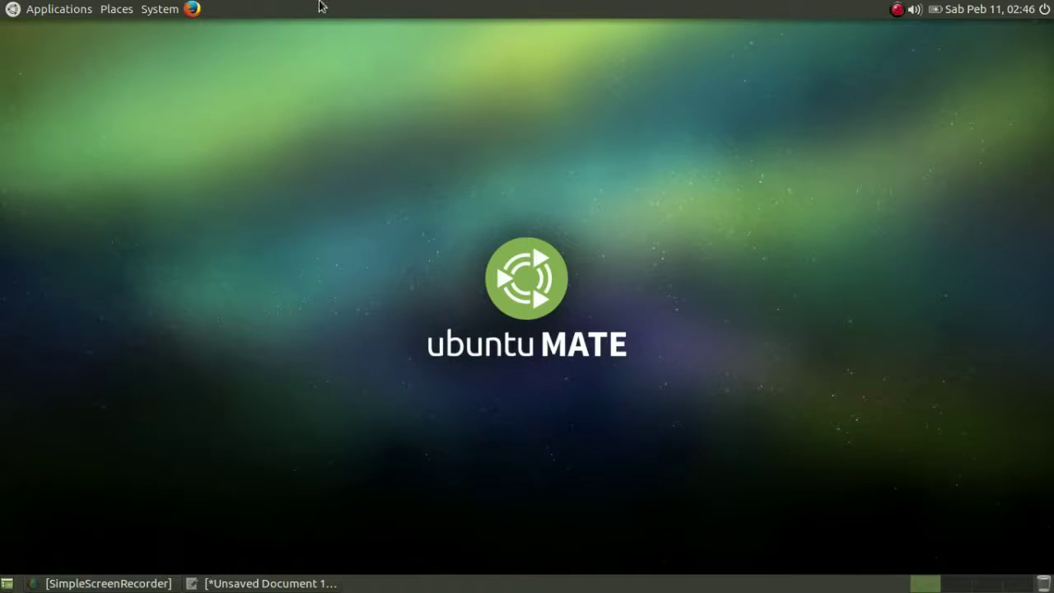
Step: Open the system Help viewer and close it
{"action": "left_click", "coordinate": [154, 6]}
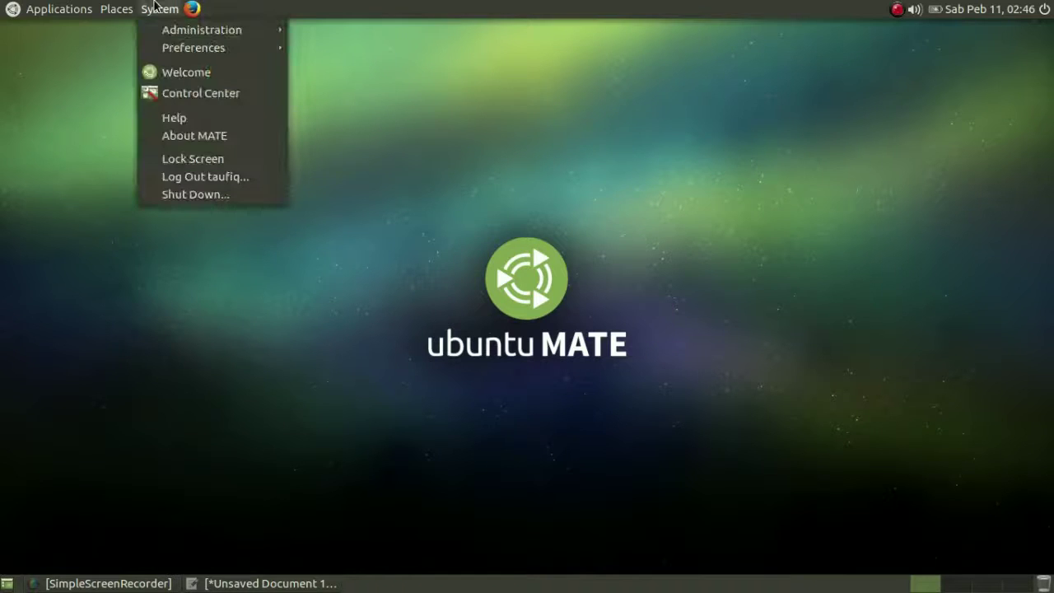
{"action": "left_click", "coordinate": [169, 117]}
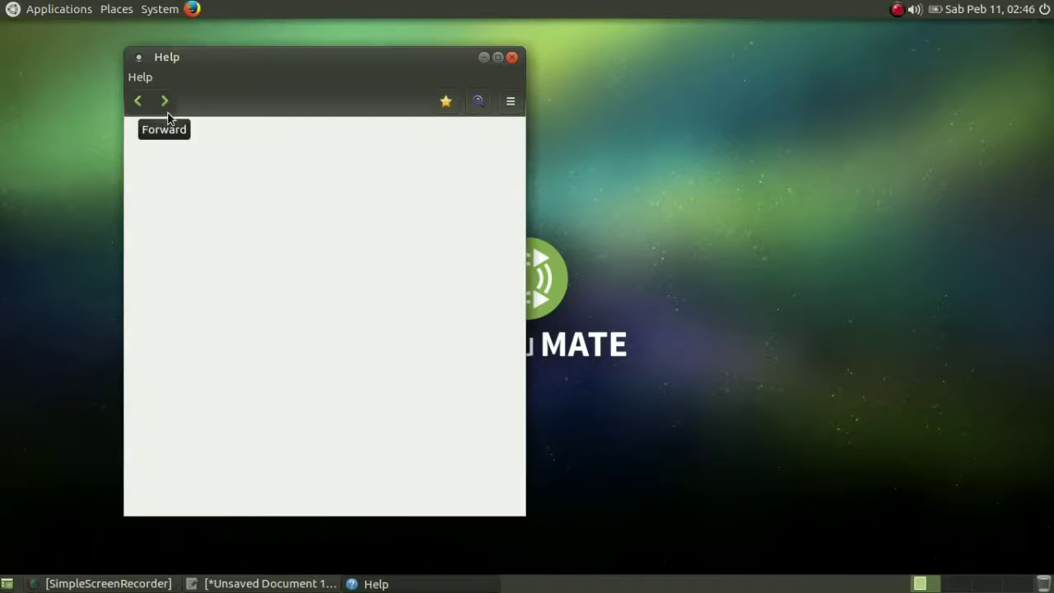
{"action": "left_click", "coordinate": [512, 58]}
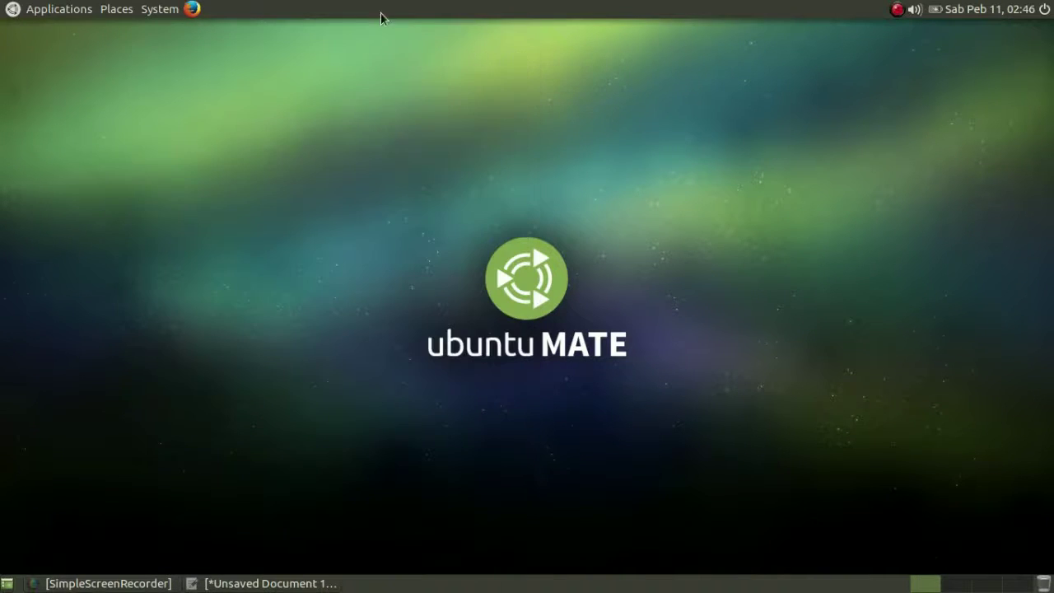
Step: View the About MATE information, close it, and look over the lock screen, log out and shut down choices
{"action": "left_click", "coordinate": [169, 7]}
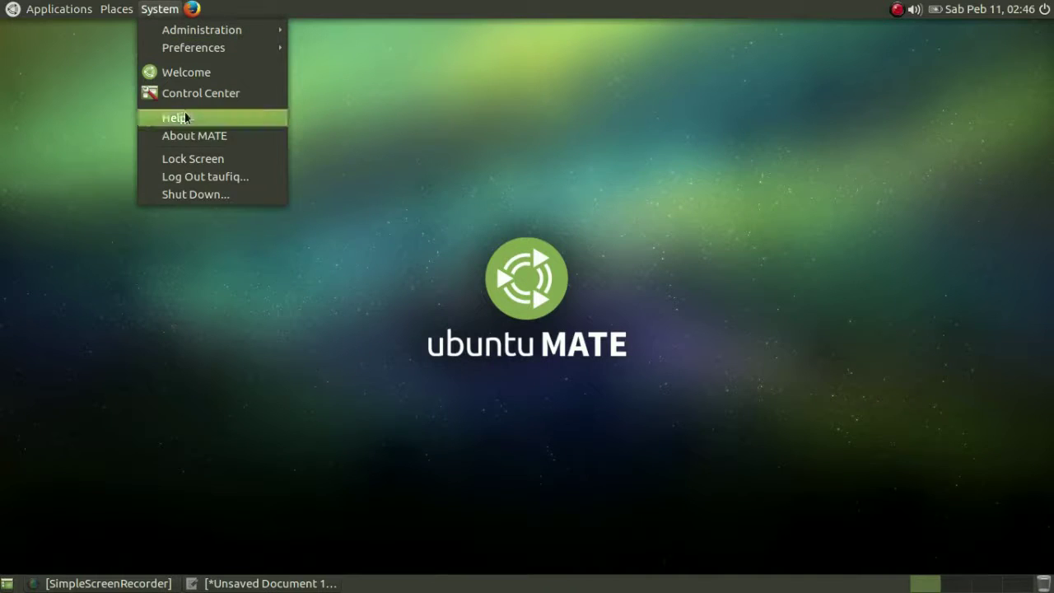
{"action": "left_click", "coordinate": [188, 137]}
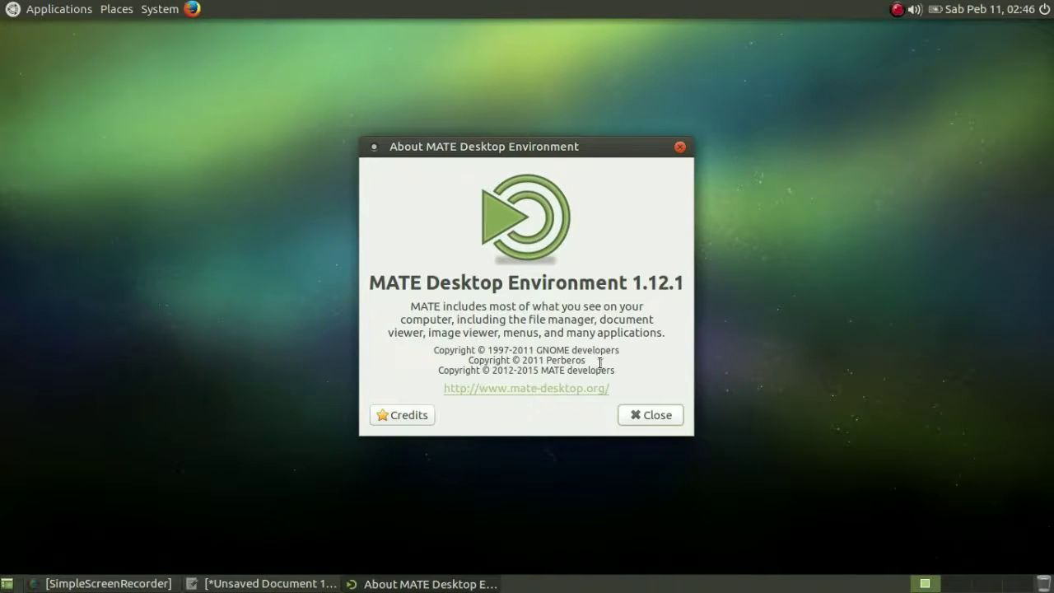
{"action": "left_click", "coordinate": [653, 420]}
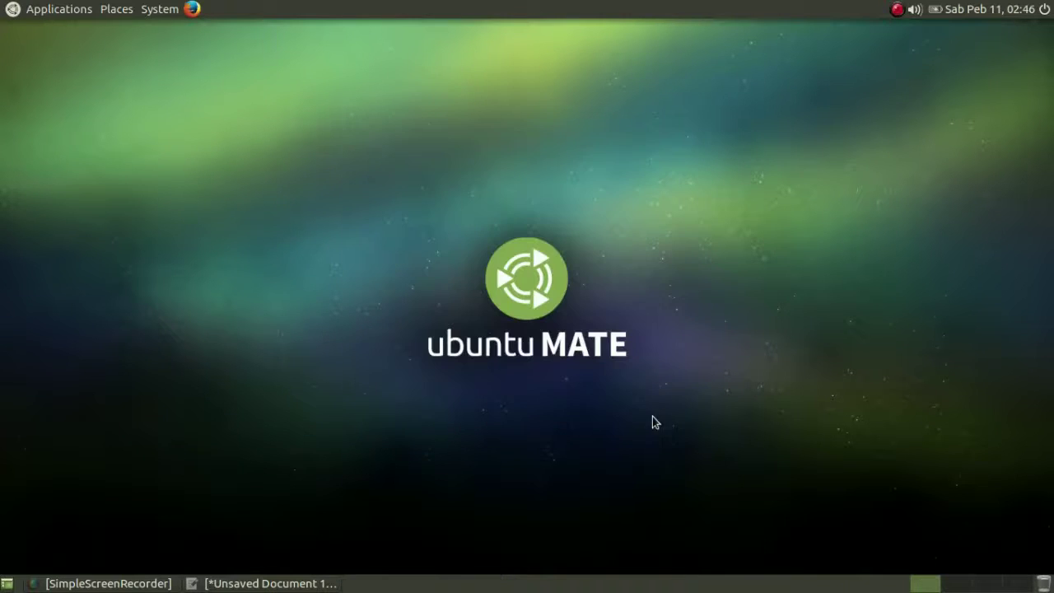
{"action": "left_click", "coordinate": [164, 9]}
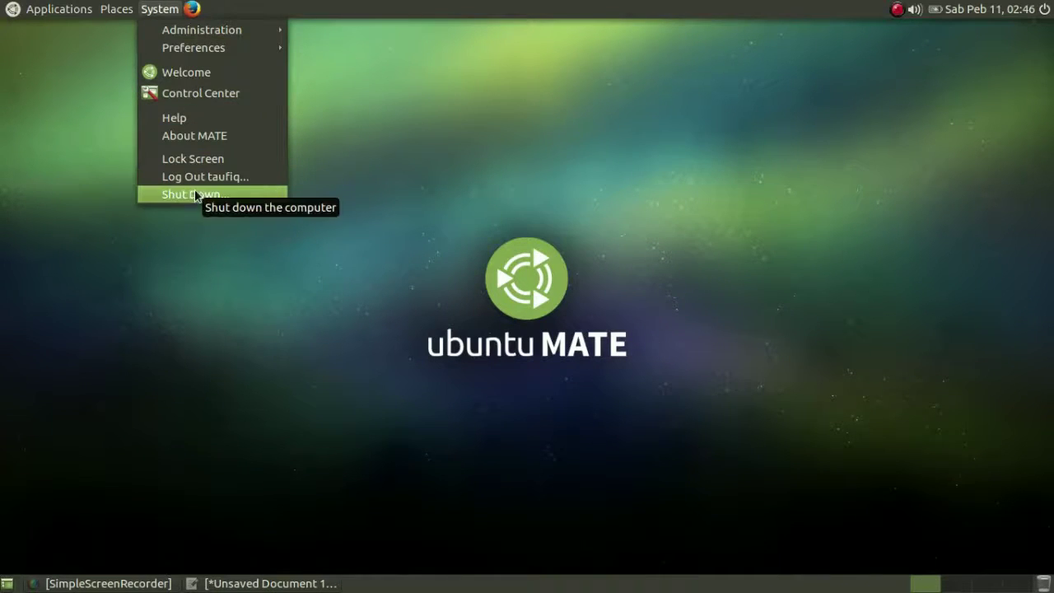
{"action": "left_click", "coordinate": [428, 181]}
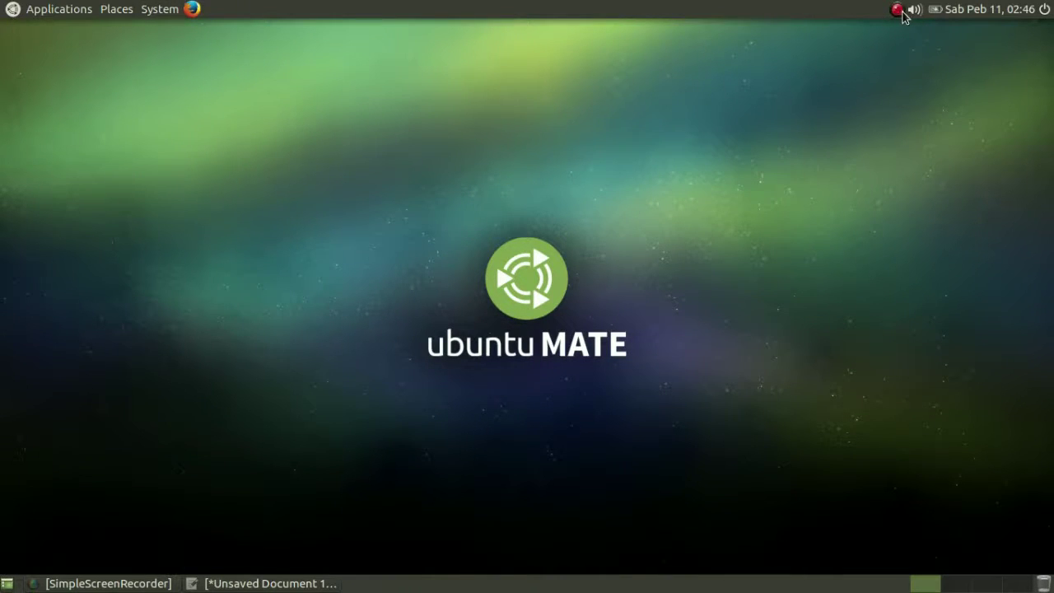
Step: Hide the SimpleScreenRecorder window, then view the volume slider and the battery indicator's options and dismiss them
{"action": "left_click", "coordinate": [903, 16]}
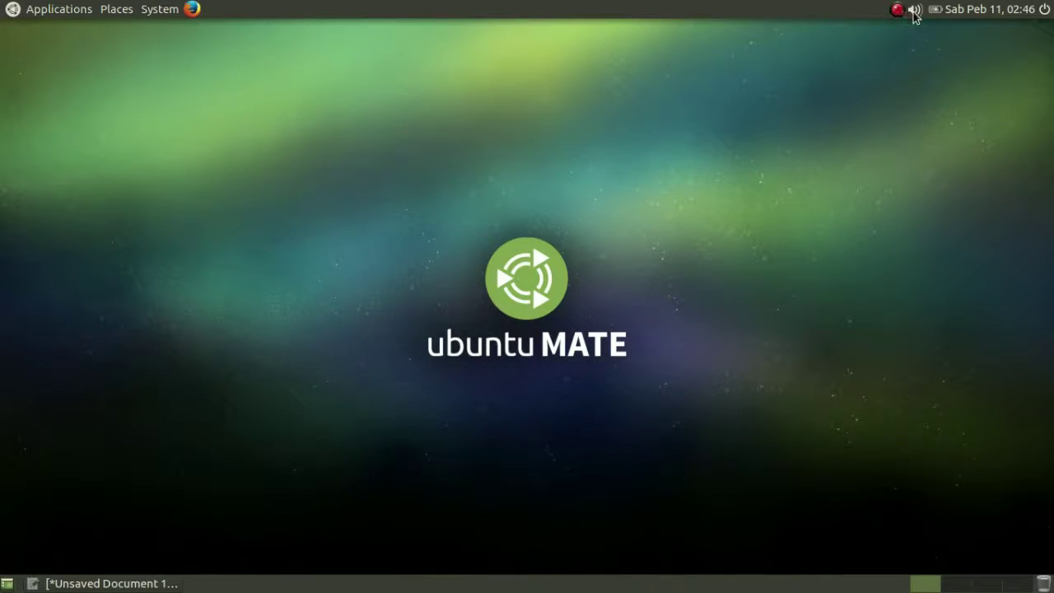
{"action": "left_click", "coordinate": [913, 12]}
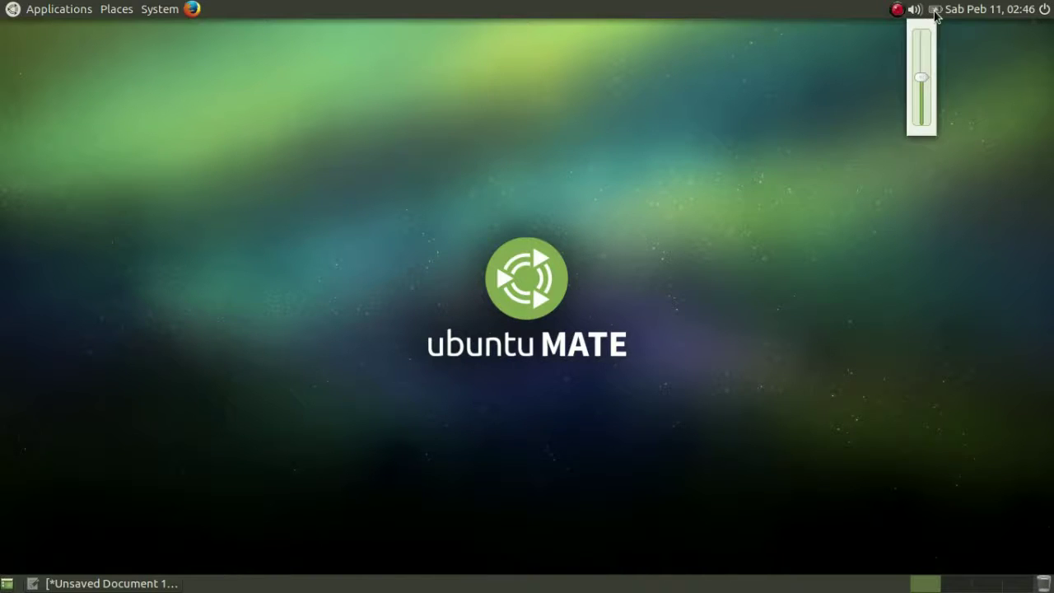
{"action": "left_click", "coordinate": [936, 14]}
{"action": "left_click", "coordinate": [935, 15]}
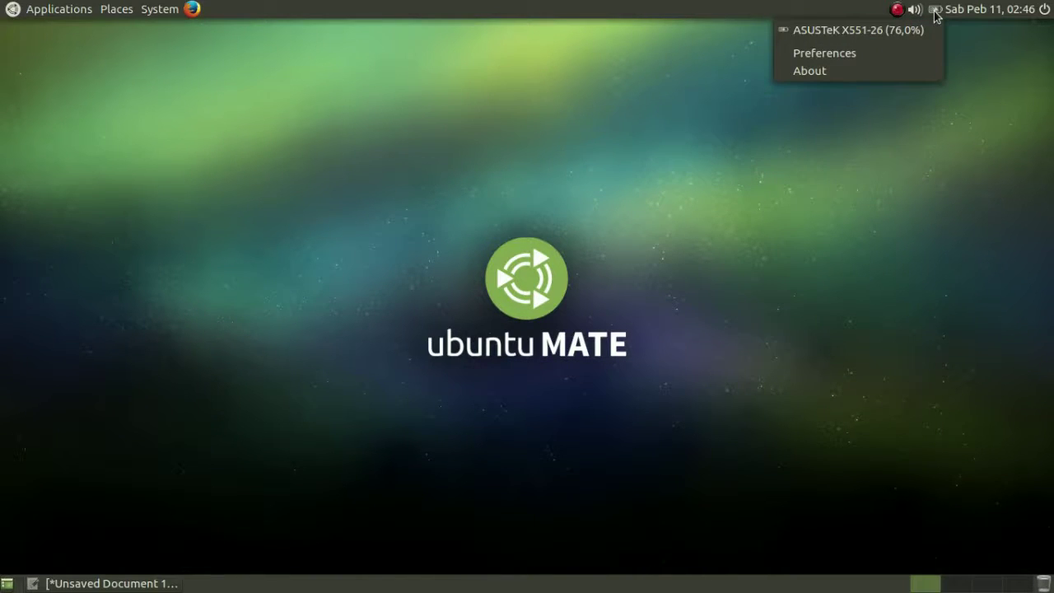
{"action": "left_click", "coordinate": [972, 14]}
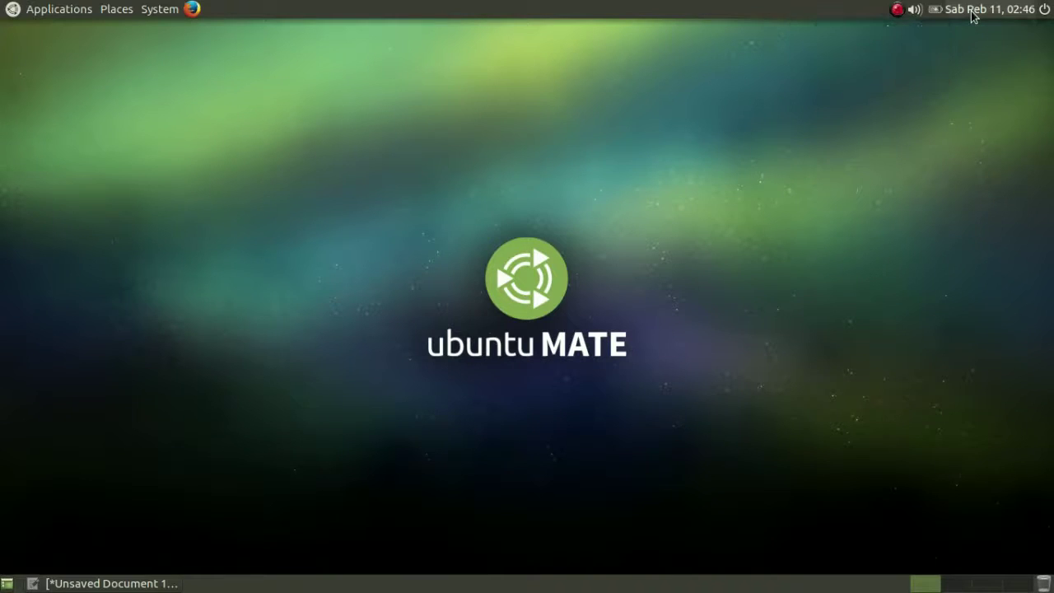
Step: View the clock's month calendar, close it, and look over the clock's context options
{"action": "left_click", "coordinate": [973, 16]}
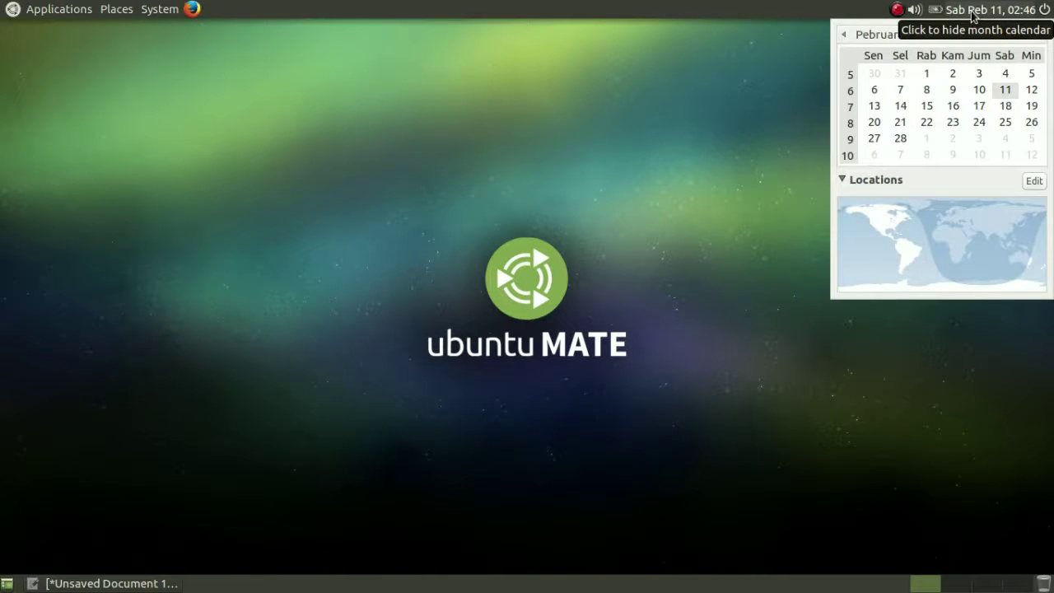
{"action": "left_click", "coordinate": [972, 16]}
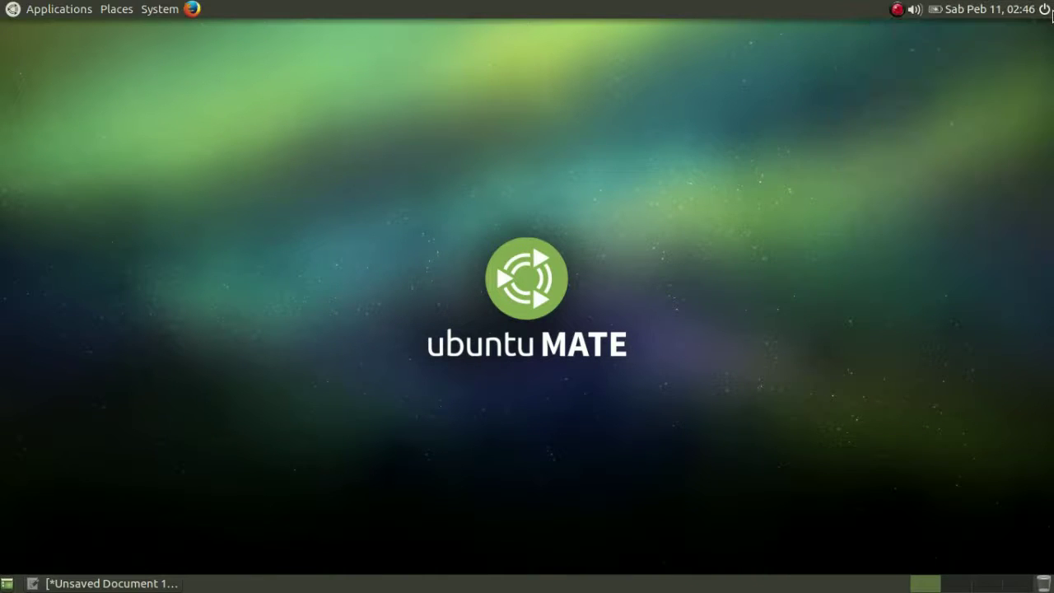
{"action": "right_click", "coordinate": [993, 7]}
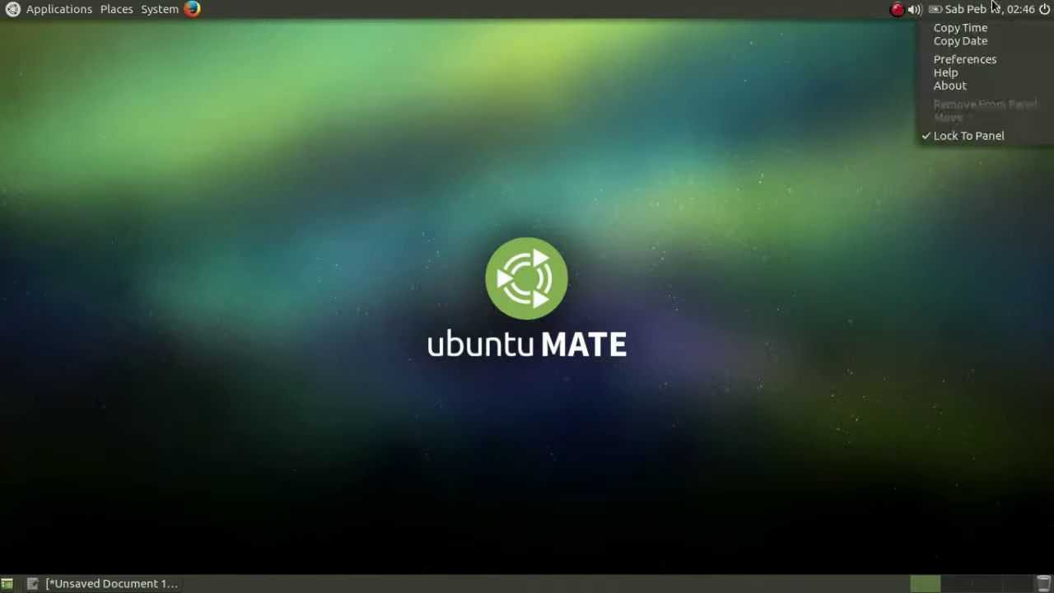
Step: View the top panel's context options, including its properties and new panel choices, and dismiss them
{"action": "right_click", "coordinate": [813, 6]}
{"action": "right_click", "coordinate": [812, 6]}
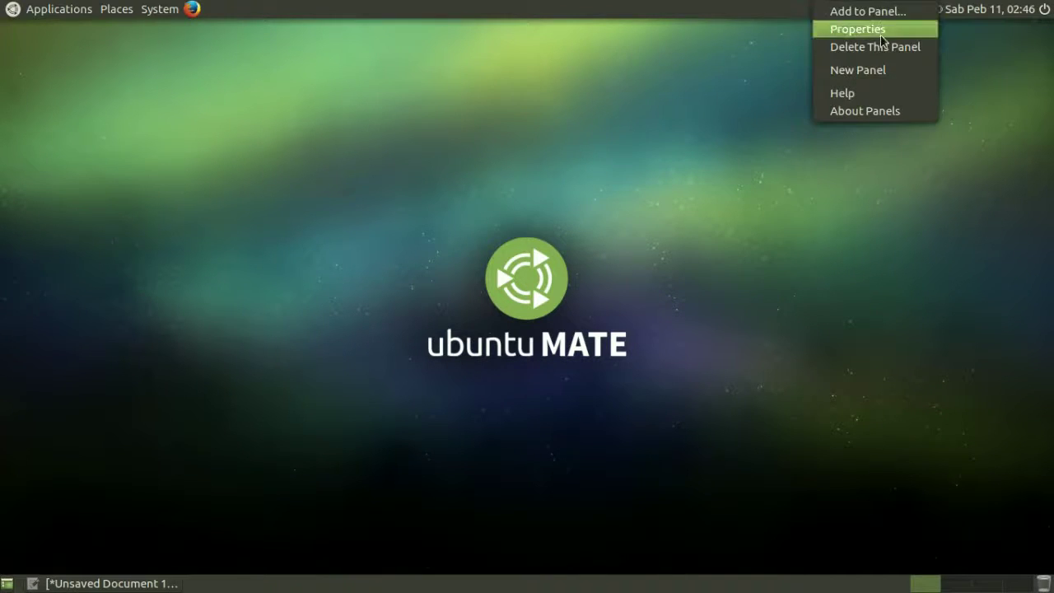
{"action": "left_click", "coordinate": [697, 172]}
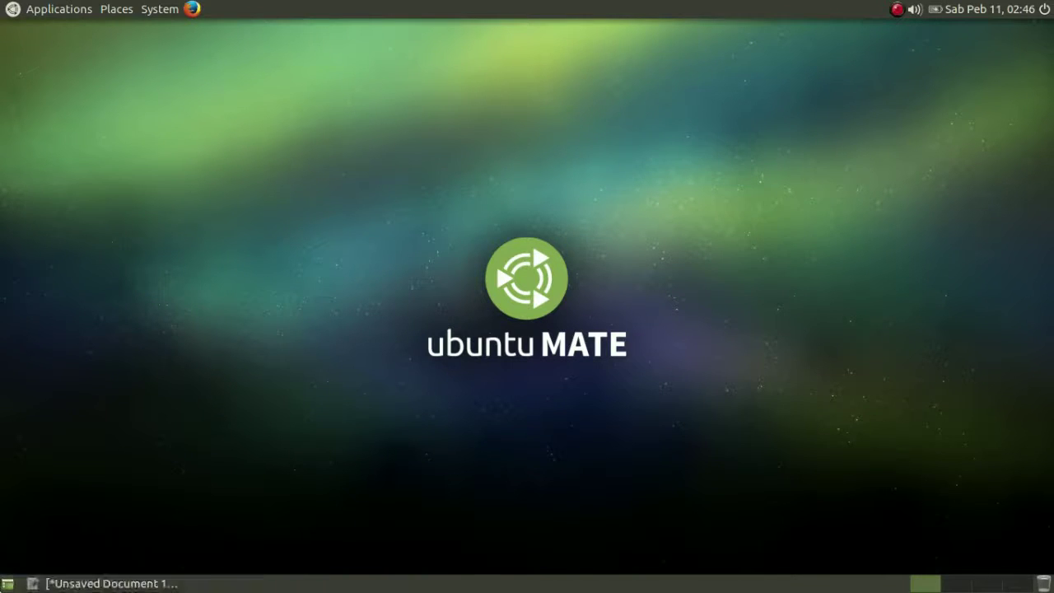
Step: Restore and minimize the unsaved Pluma document, then return the hidden SimpleScreenRecorder window to the window list
{"action": "left_click", "coordinate": [58, 583]}
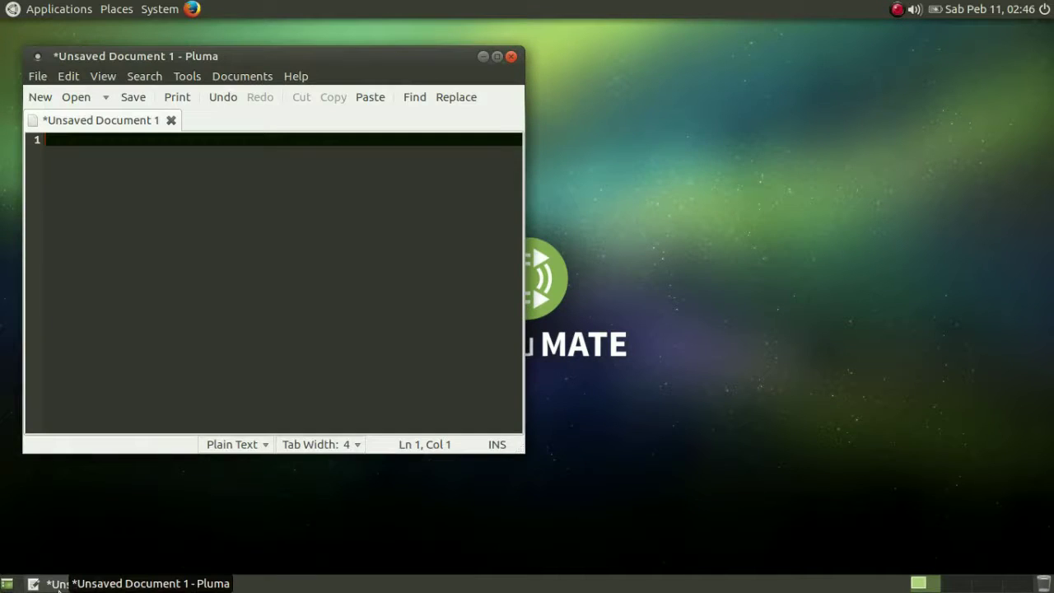
{"action": "left_click", "coordinate": [58, 586]}
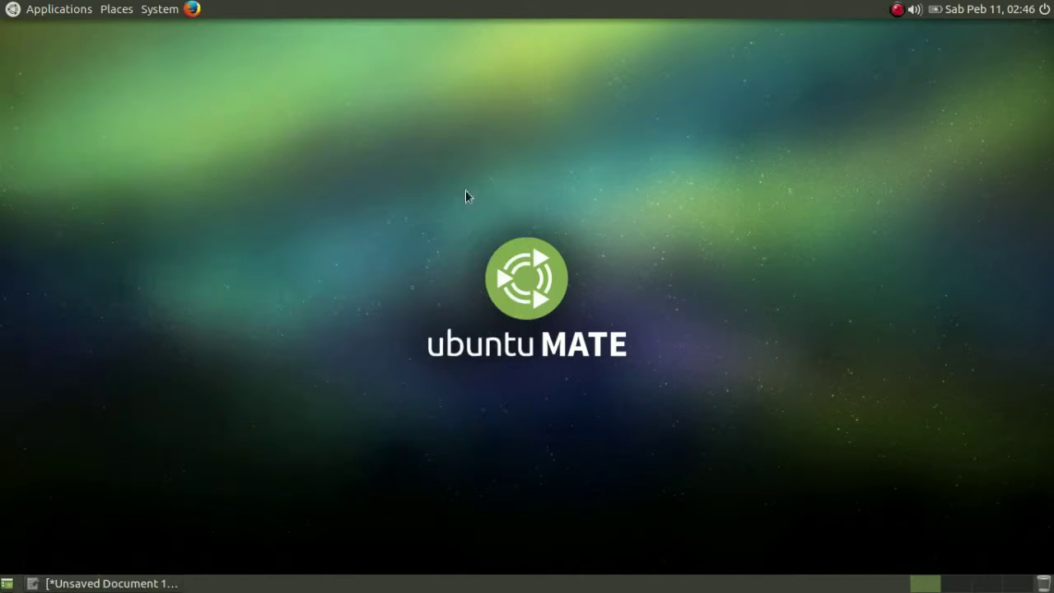
{"action": "left_click", "coordinate": [897, 10]}
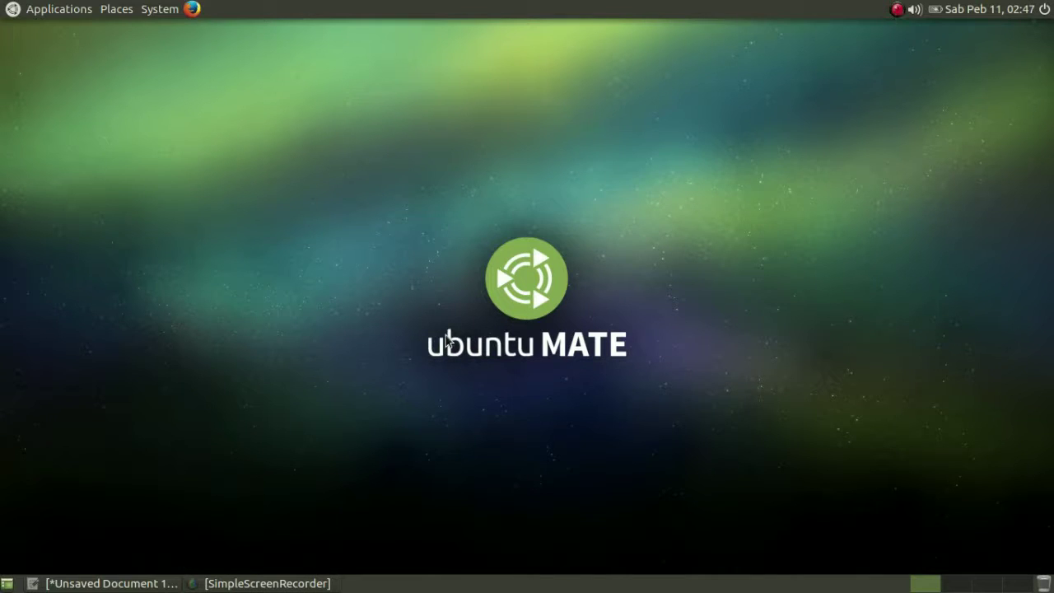
Step: View the desktop's context options and dismiss them, then open the Trash folder and close it
{"action": "right_click", "coordinate": [502, 257]}
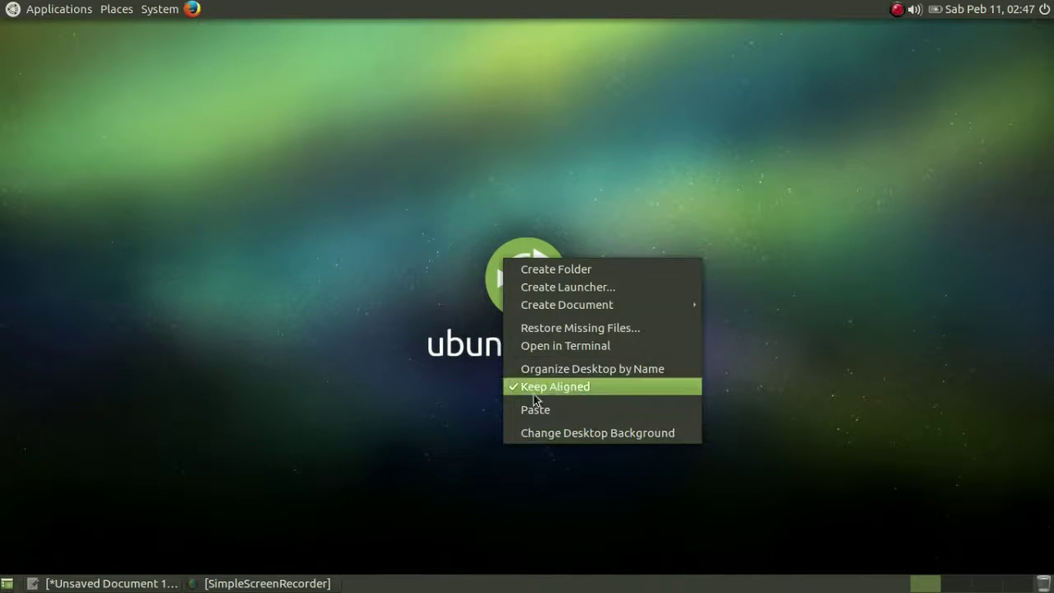
{"action": "left_click", "coordinate": [545, 255]}
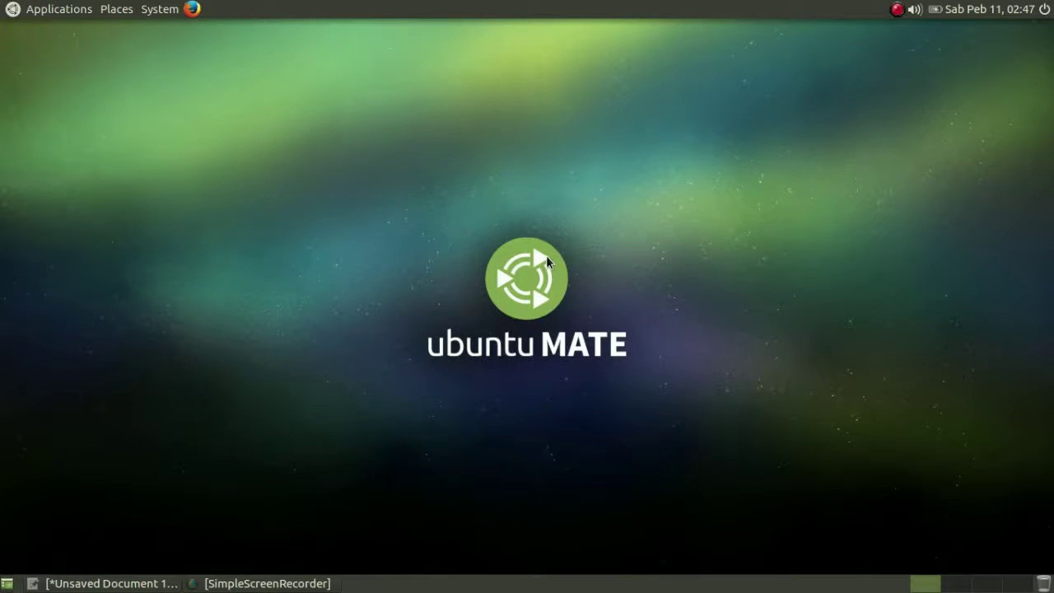
{"action": "left_click", "coordinate": [1043, 583]}
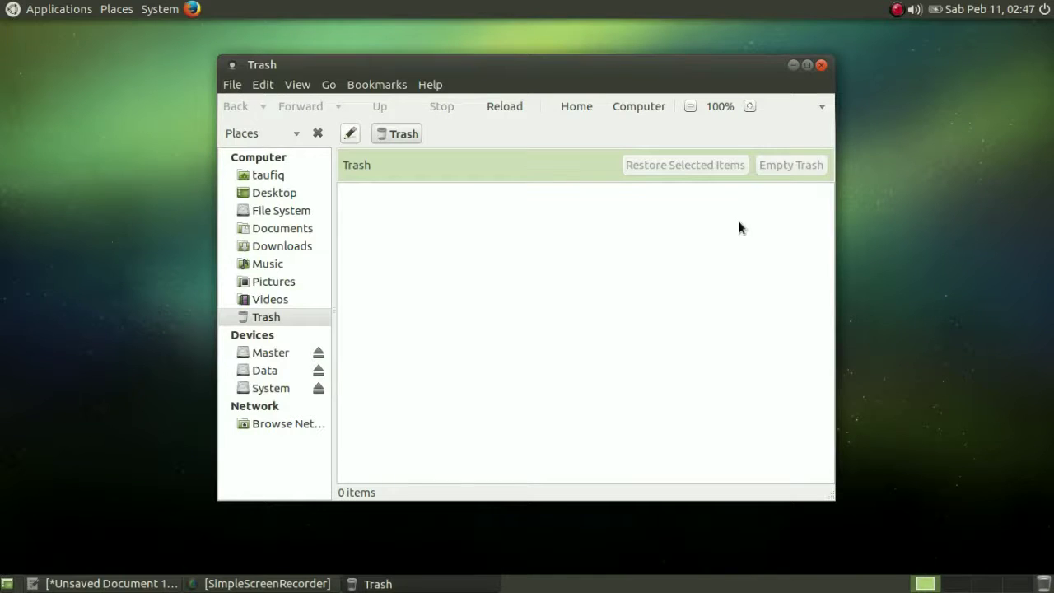
{"action": "left_click", "coordinate": [821, 65]}
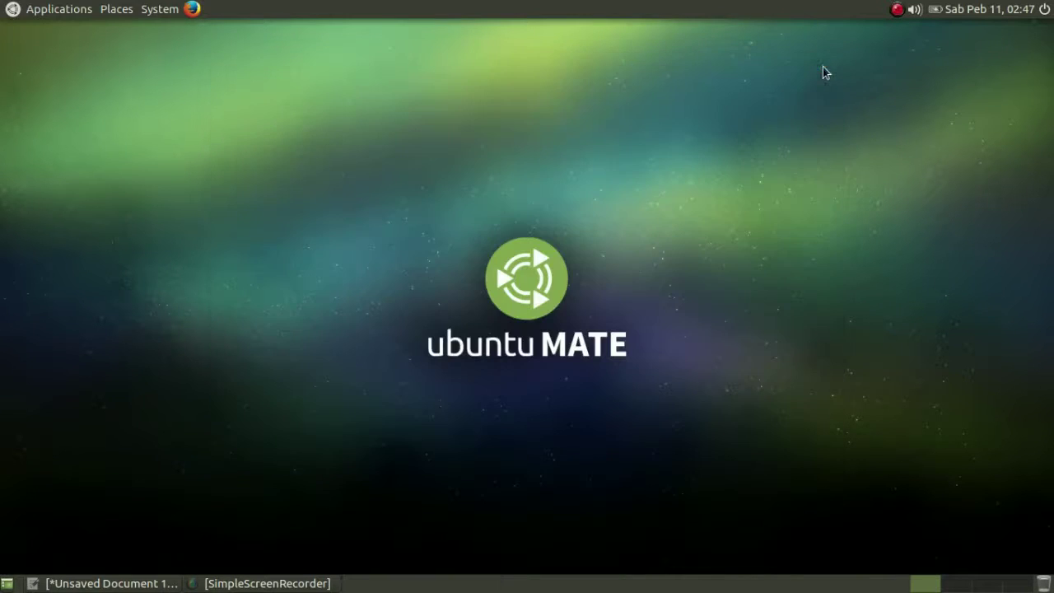
Step: Switch through the second, third and fourth workspaces and return to the first
{"action": "left_click", "coordinate": [955, 583]}
{"action": "left_click", "coordinate": [983, 585]}
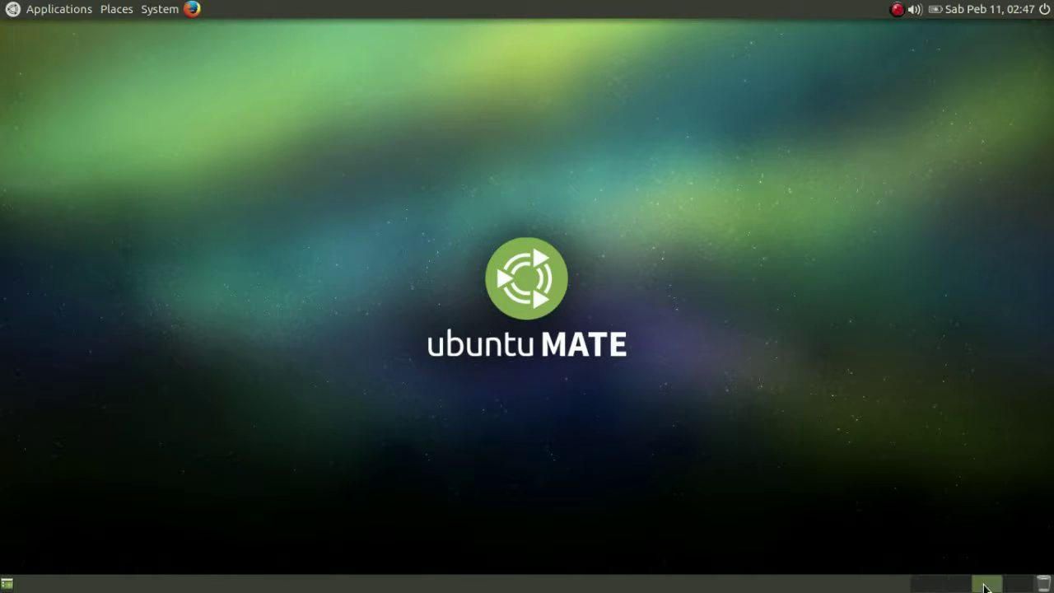
{"action": "left_click", "coordinate": [1010, 586]}
{"action": "left_click", "coordinate": [926, 585]}
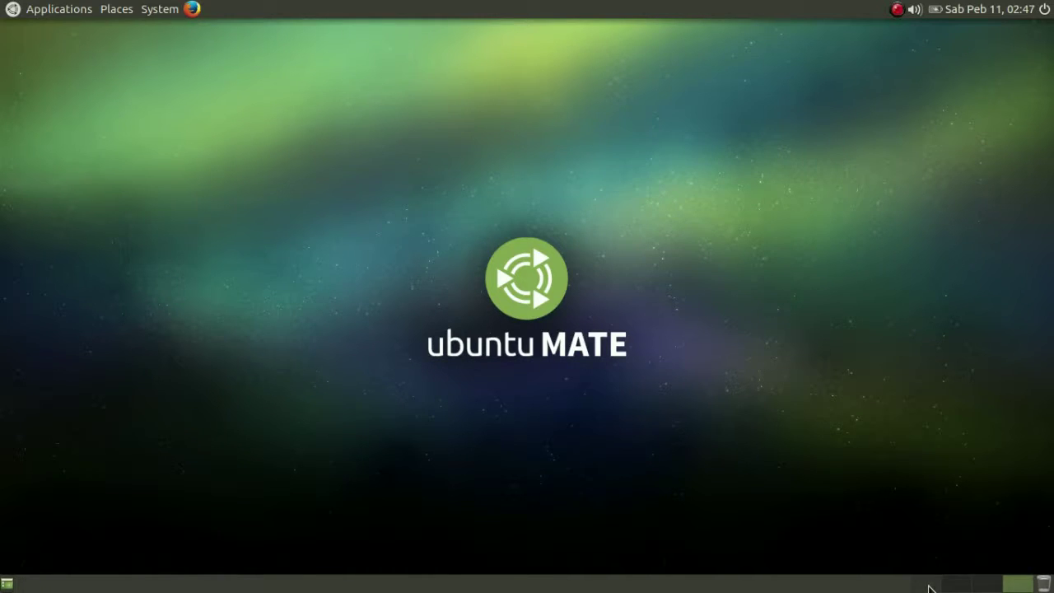